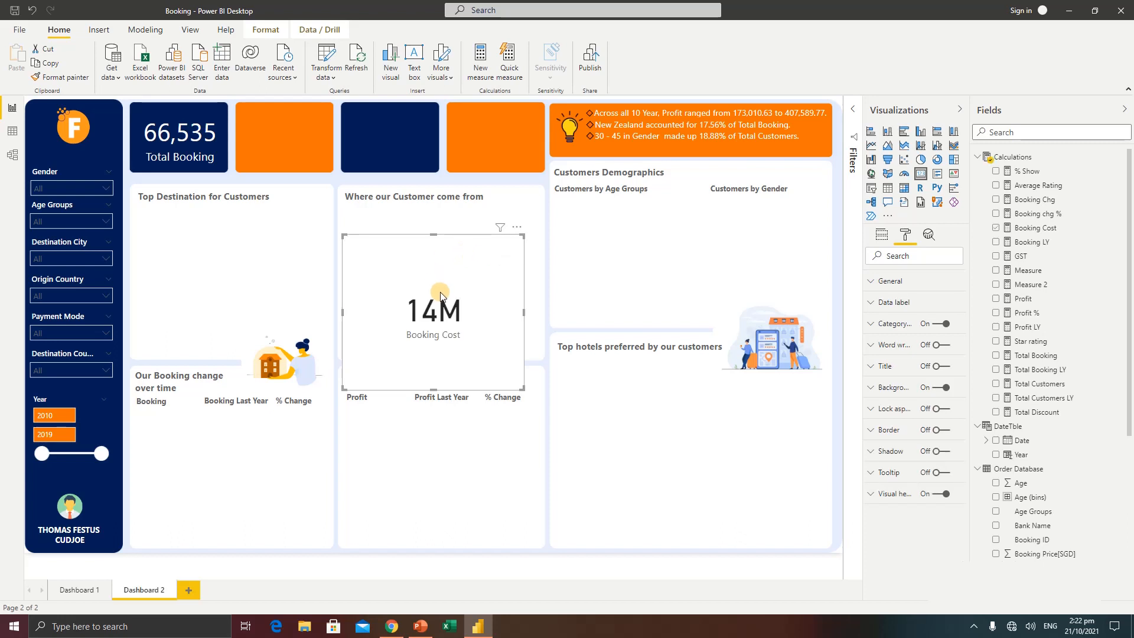
Fit the Booking Cost card into the orange tile beside Total Booking and copy the Total Booking card's formatting onto it
left_click_drag(437, 295, 328, 156)
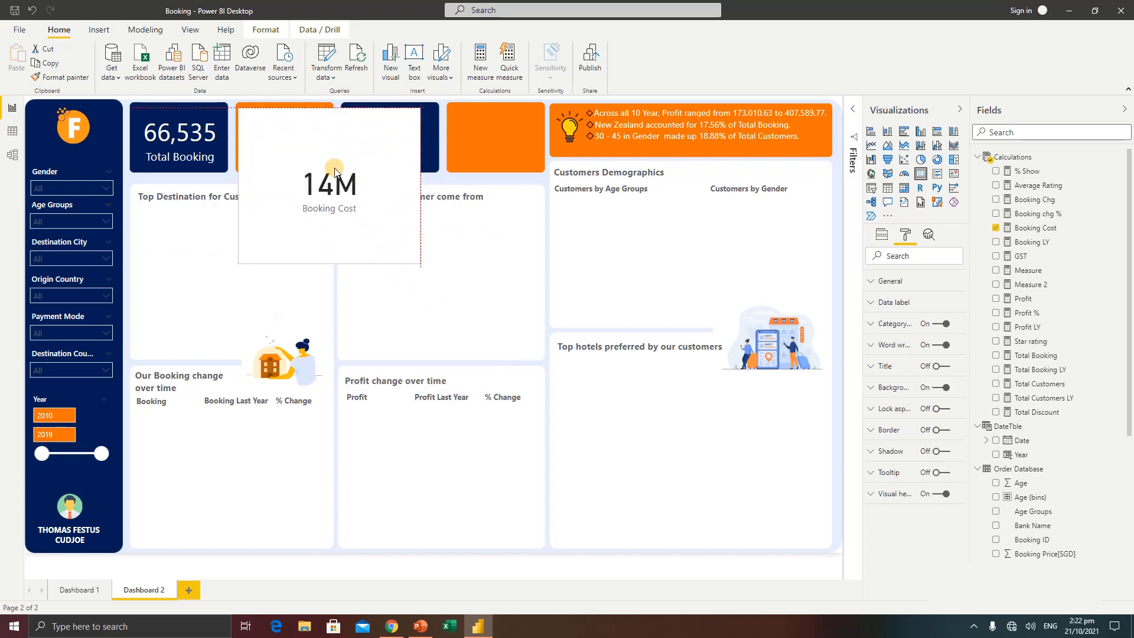
left_click_drag(415, 260, 320, 166)
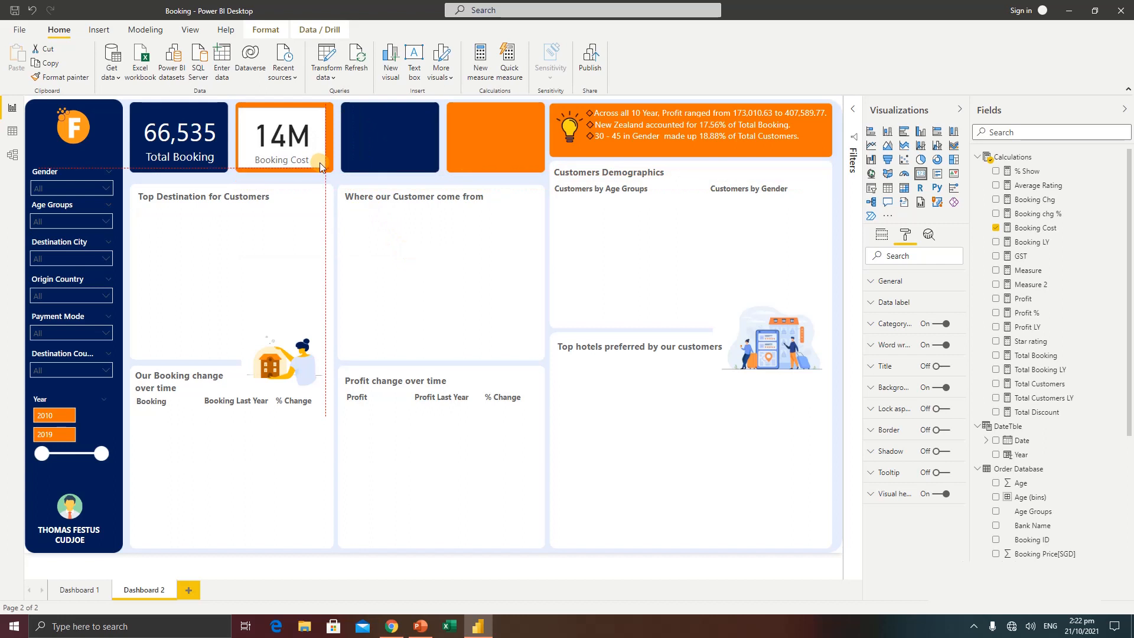
left_click(164, 144)
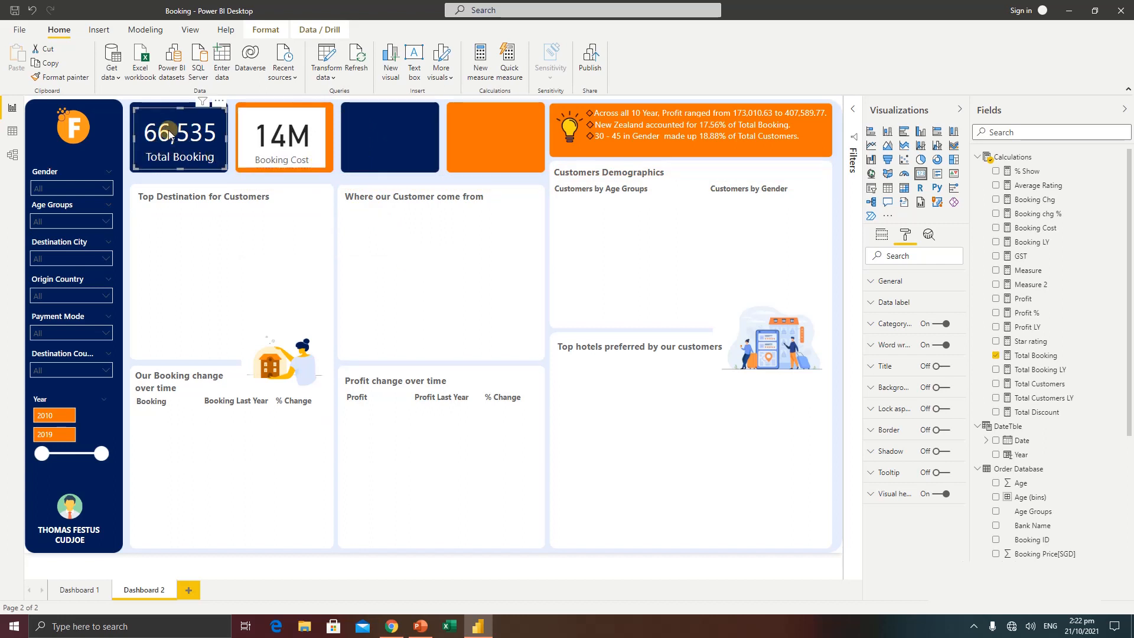
left_click(65, 77)
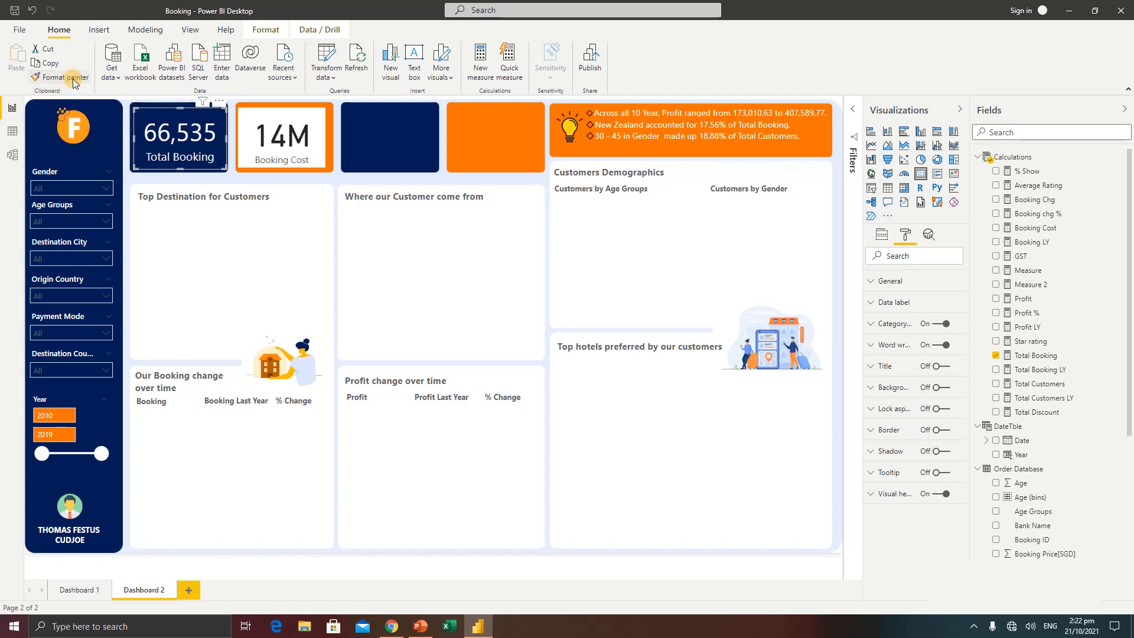
left_click(290, 143)
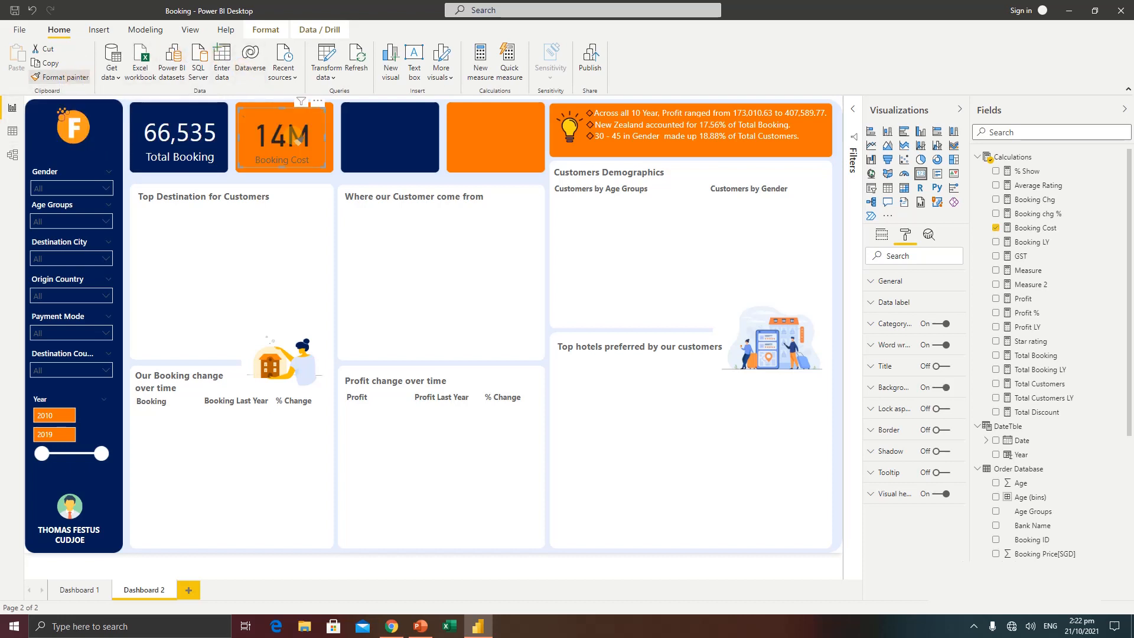
left_click_drag(321, 165, 335, 168)
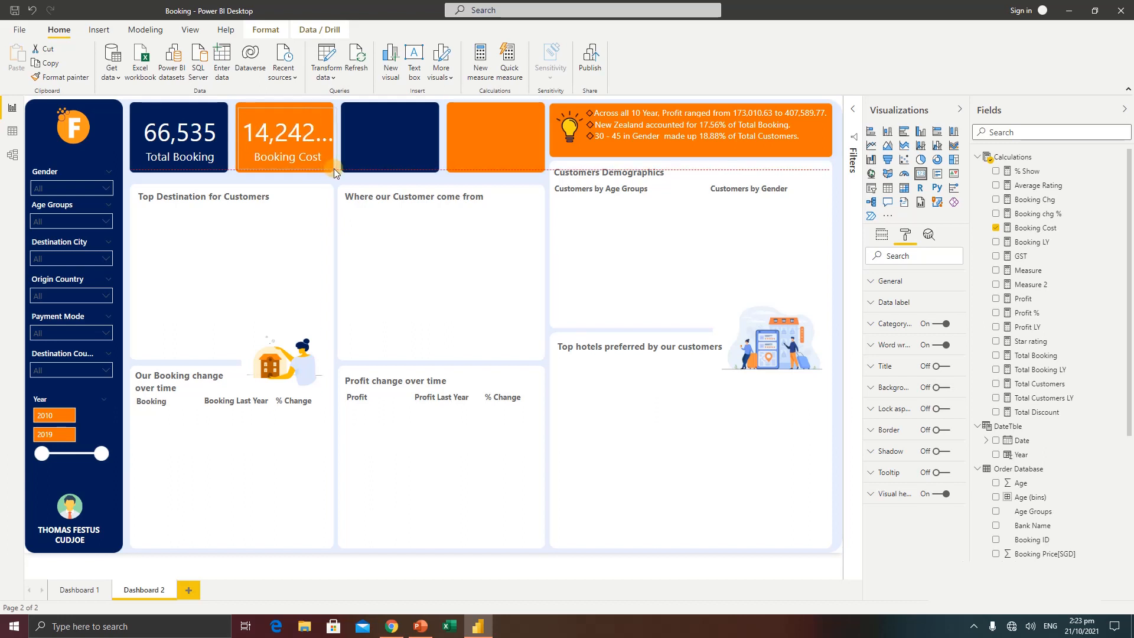
left_click_drag(240, 105, 239, 101)
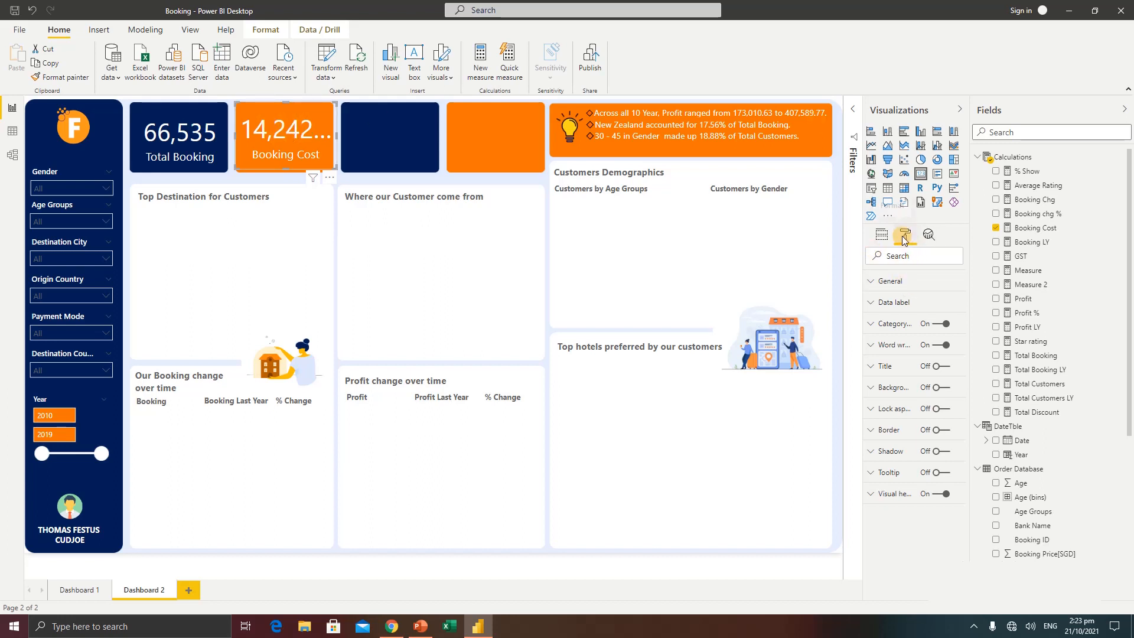
Set the Booking Cost card's data label display units to Thousands and refit the card inside its orange tile
left_click(902, 304)
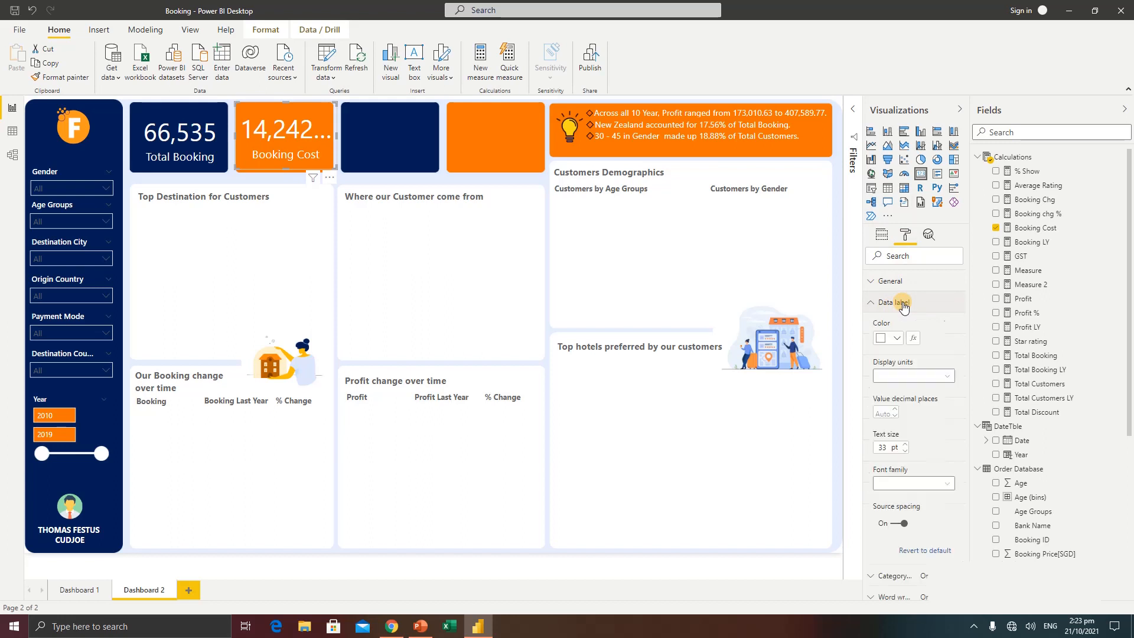
left_click(912, 376)
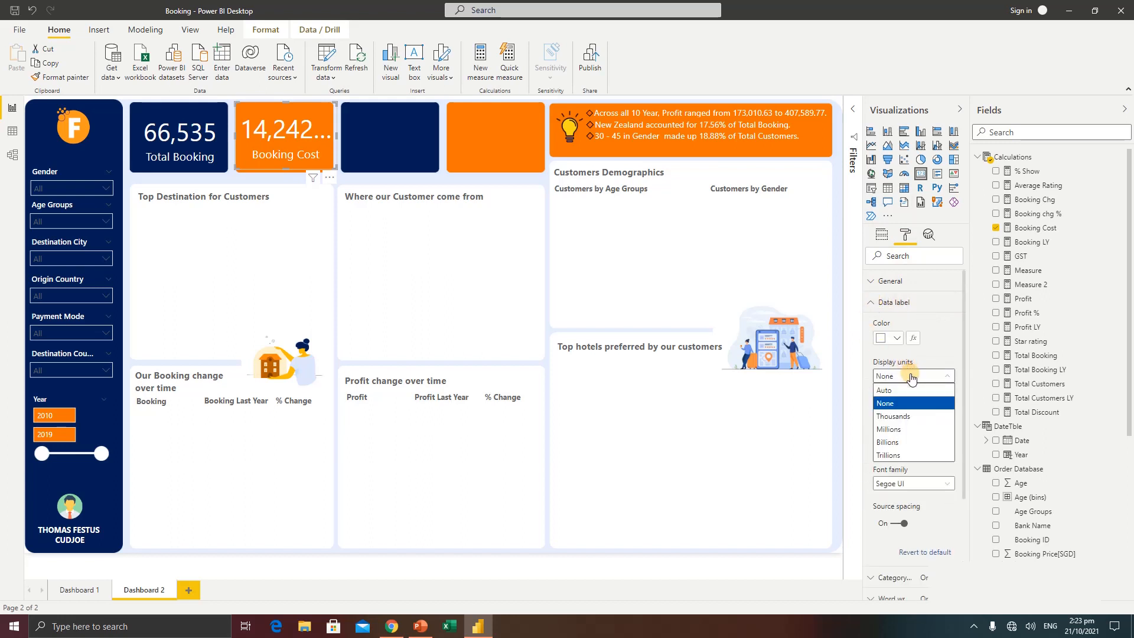
left_click(893, 416)
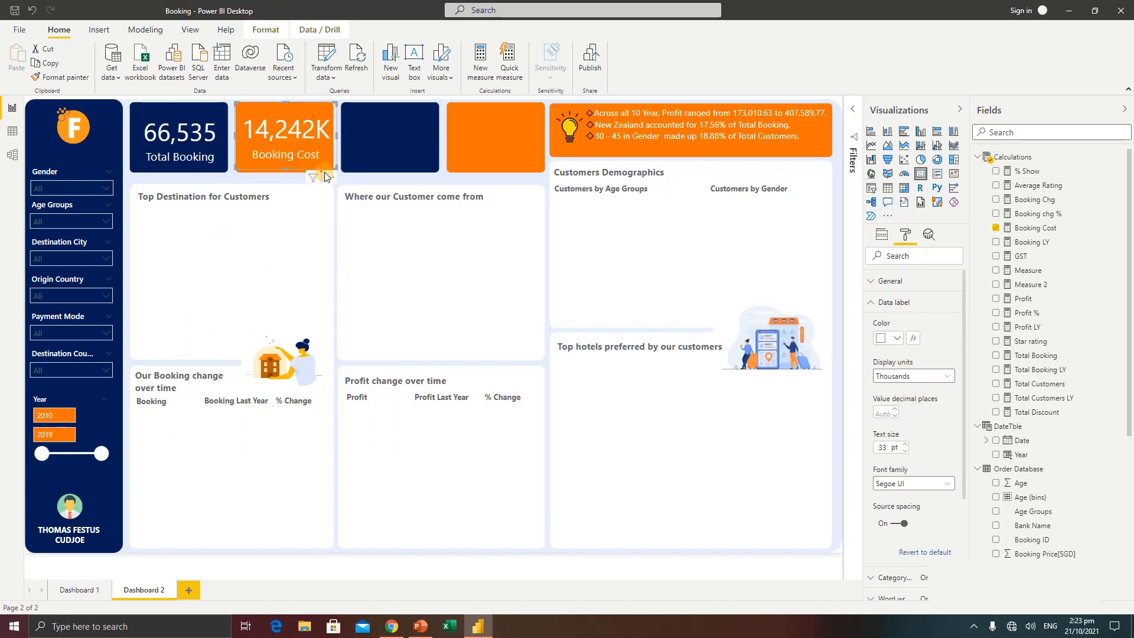
left_click_drag(335, 169, 328, 175)
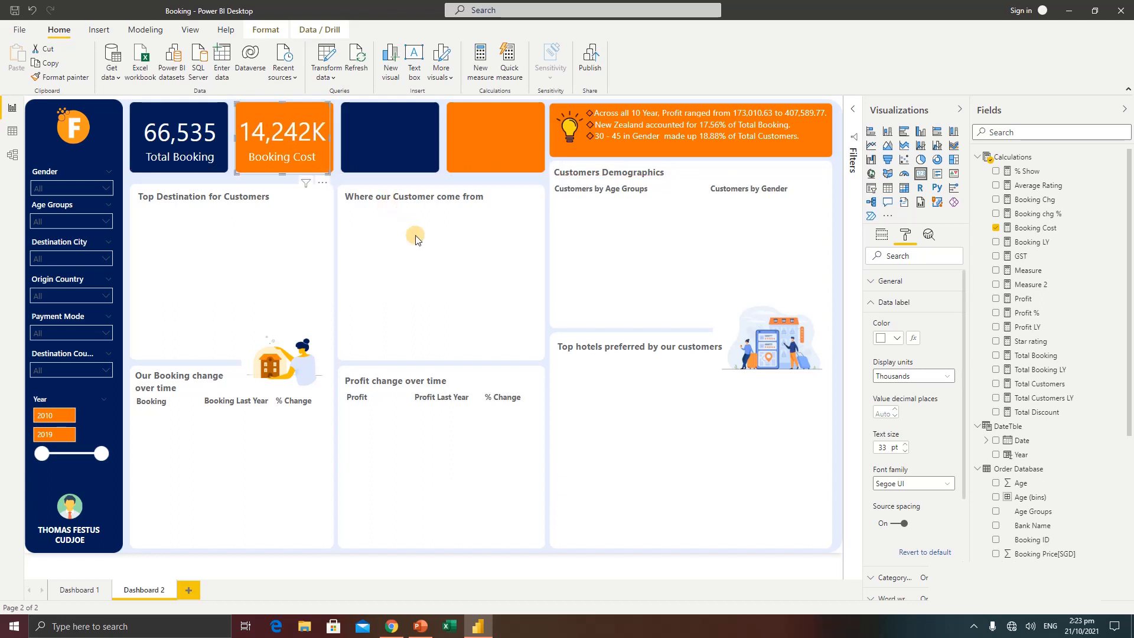
left_click(428, 253)
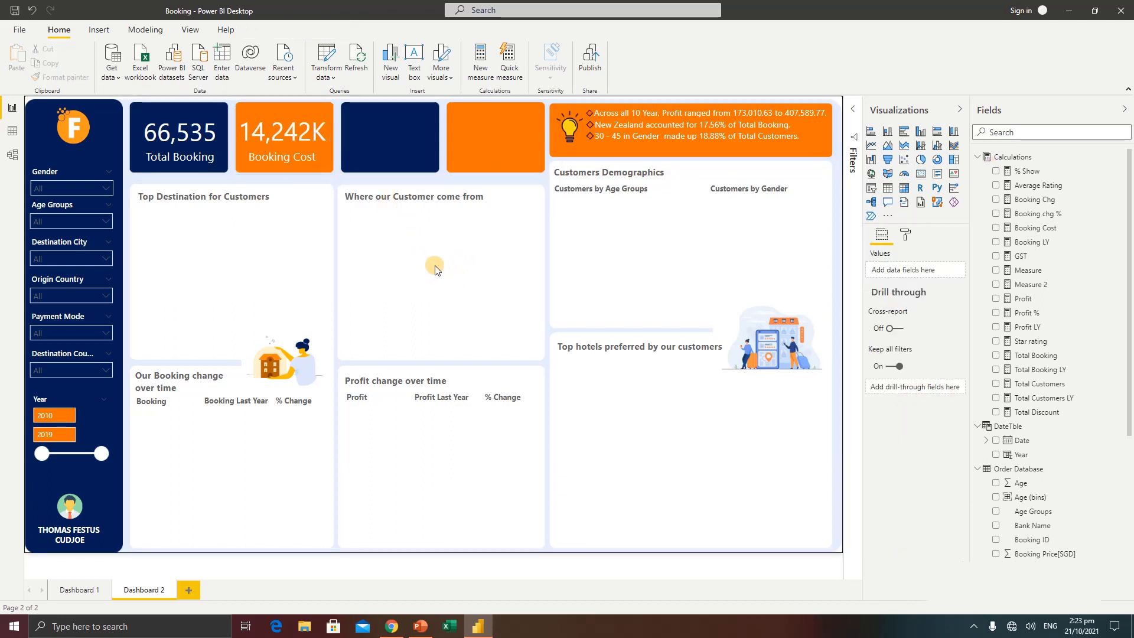
Add a Q&A visual asking for "total profit", enlarge it, and convert the result into a standard card visual
double_click(435, 270)
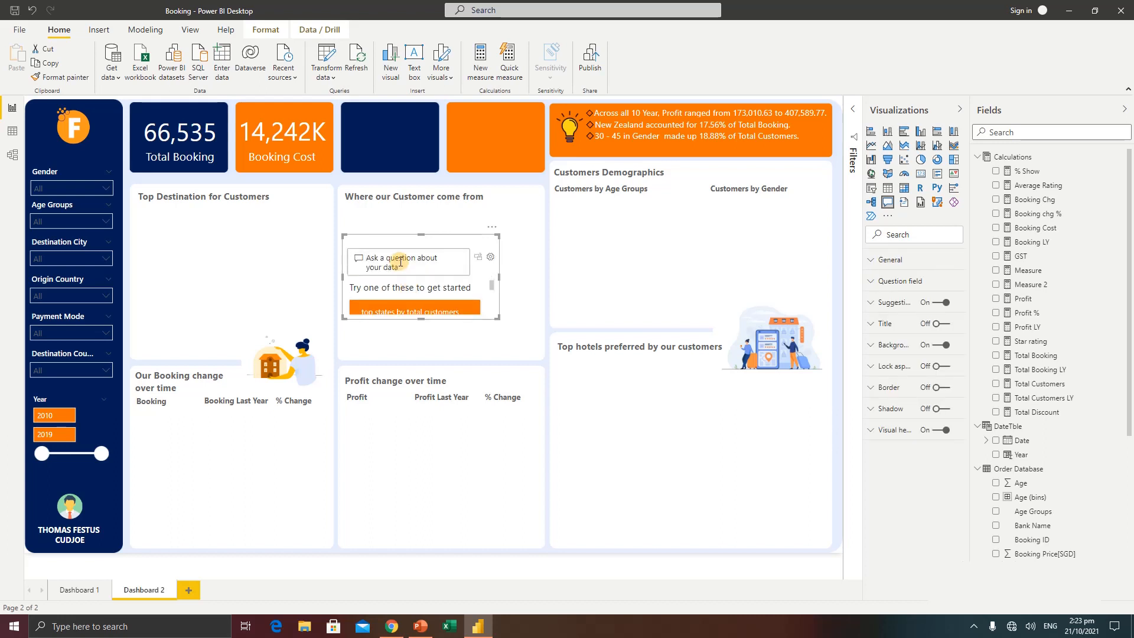
left_click(401, 262)
type("total")
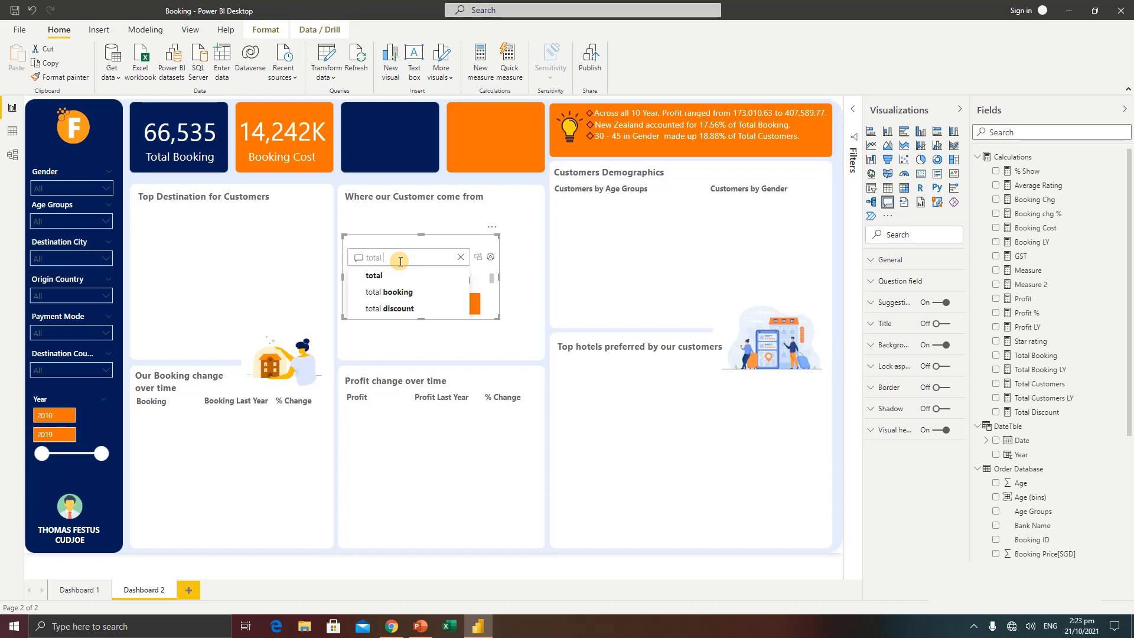
type(" profit")
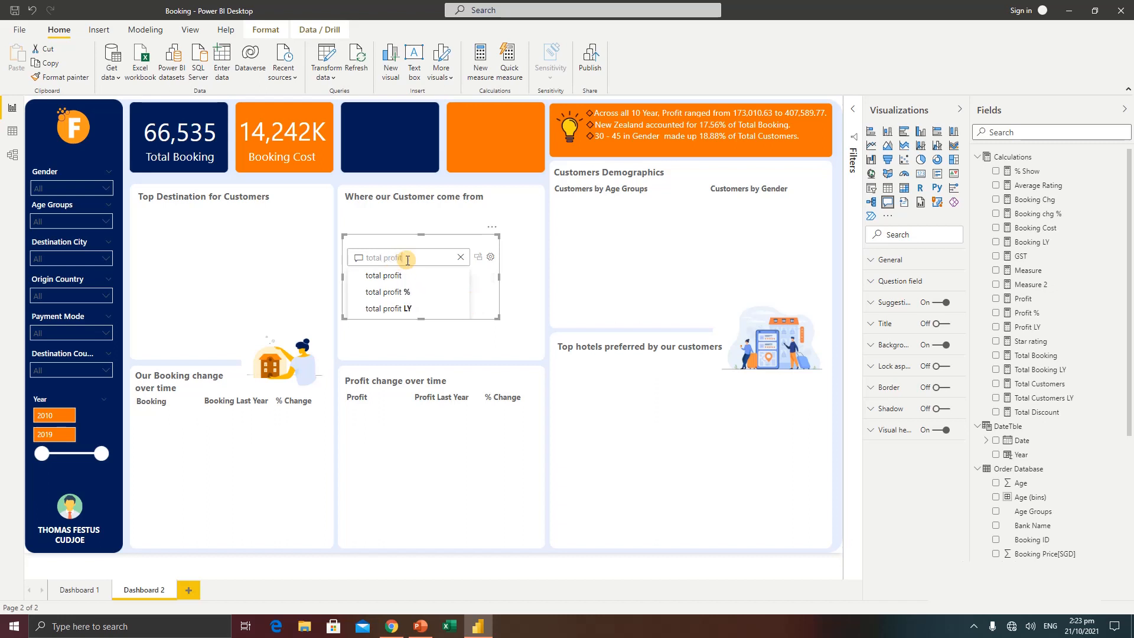
left_click(390, 280)
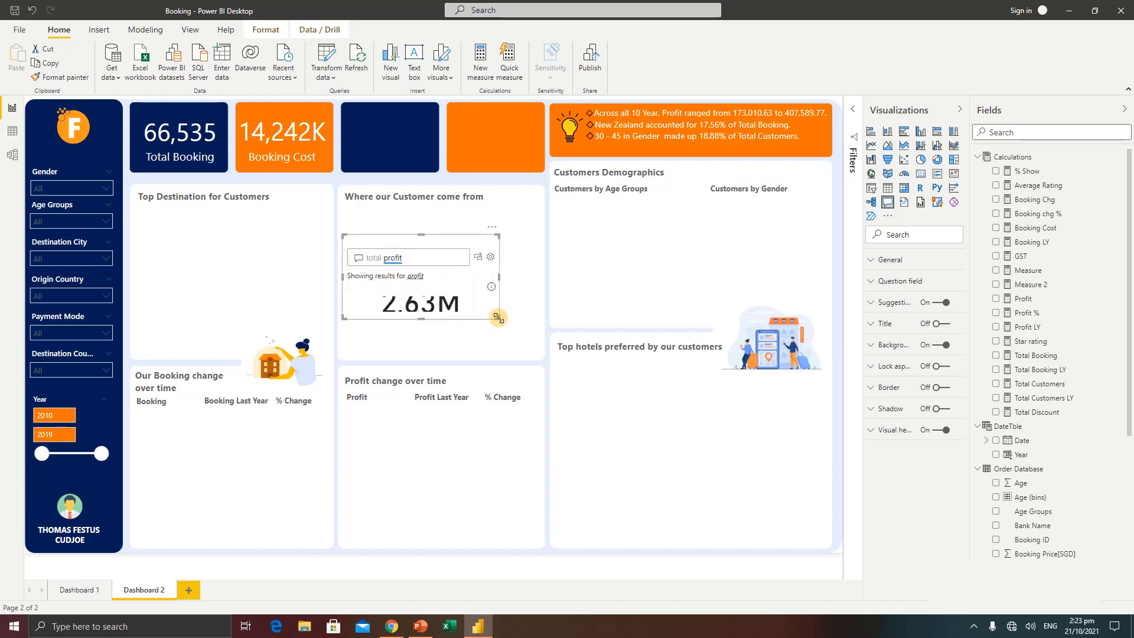
left_click_drag(499, 319, 529, 379)
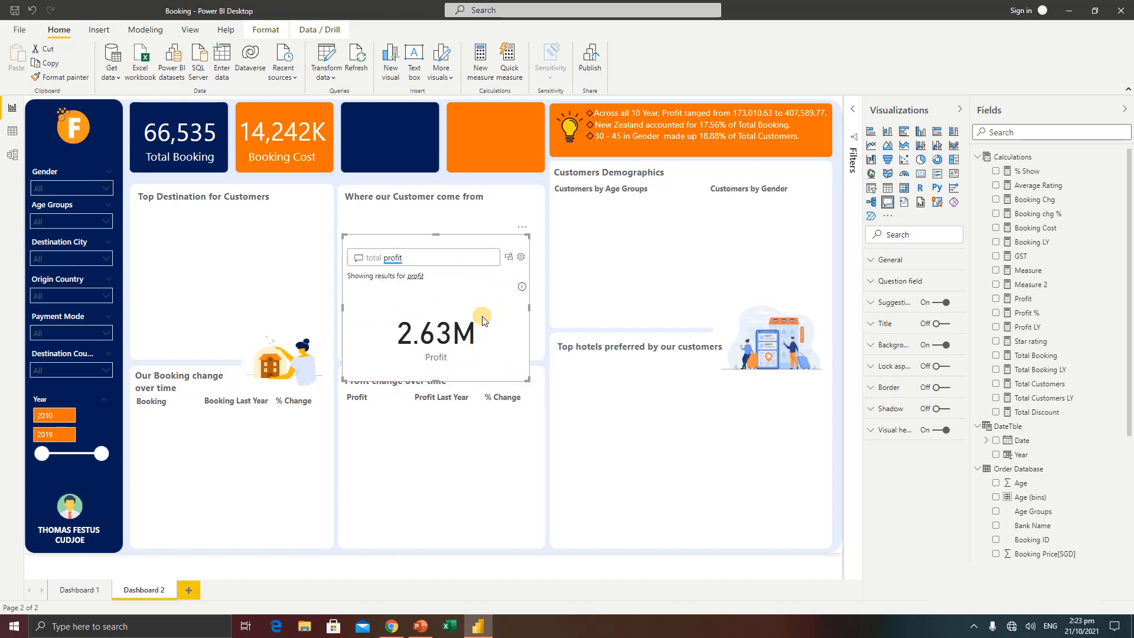
left_click(507, 258)
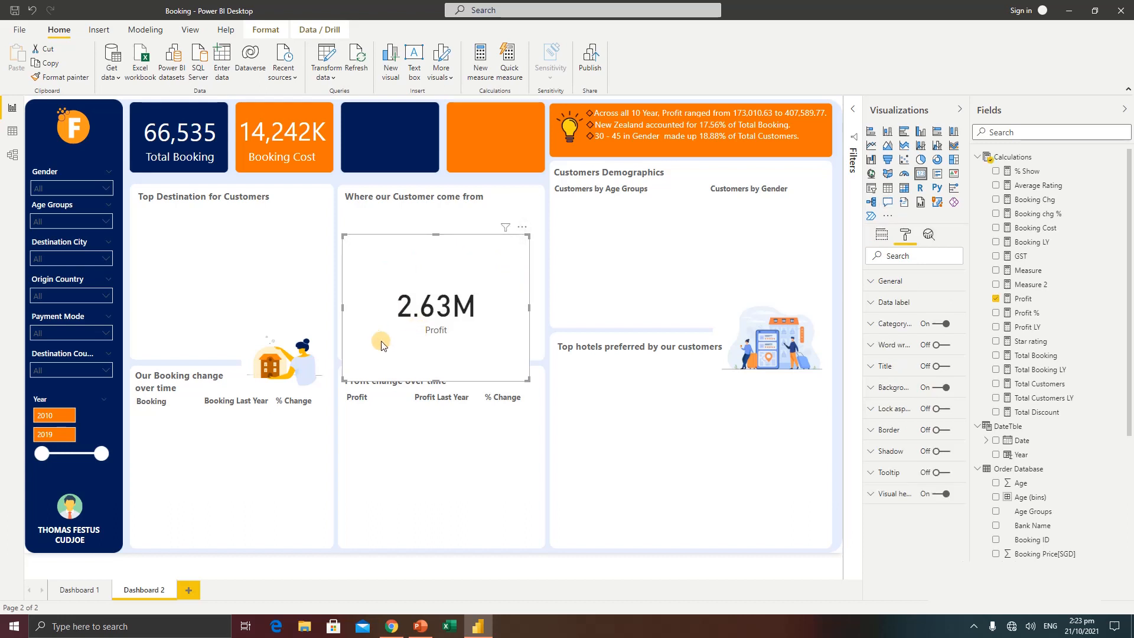
Fit the Profit card into the empty navy tile and copy the Total Booking card's formatting onto it
left_click_drag(427, 312, 417, 176)
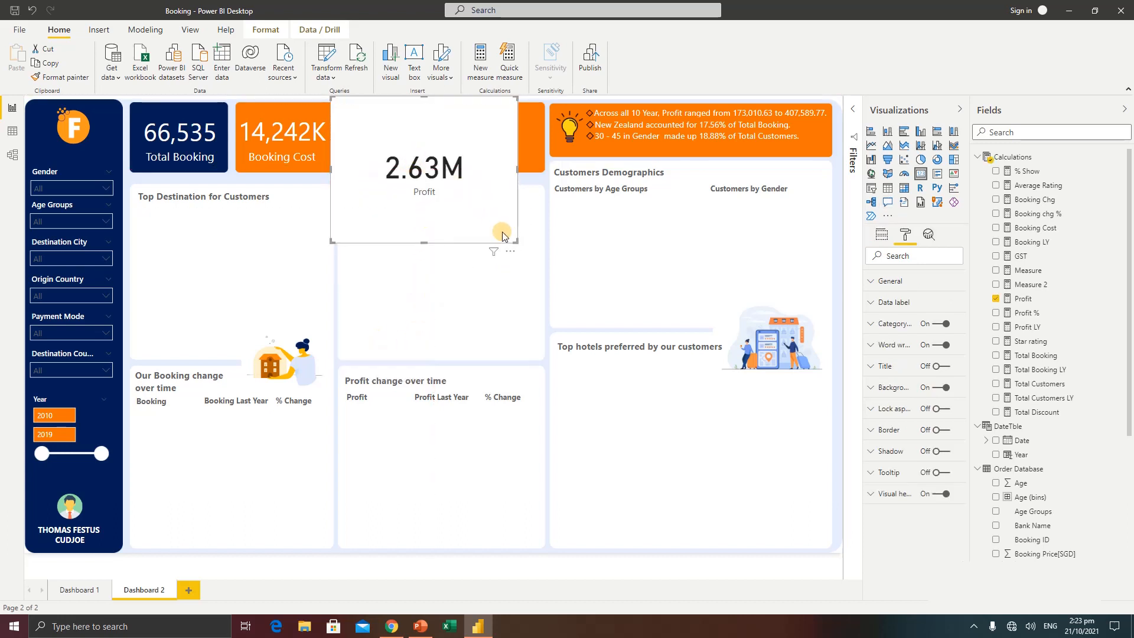
left_click_drag(521, 241, 445, 172)
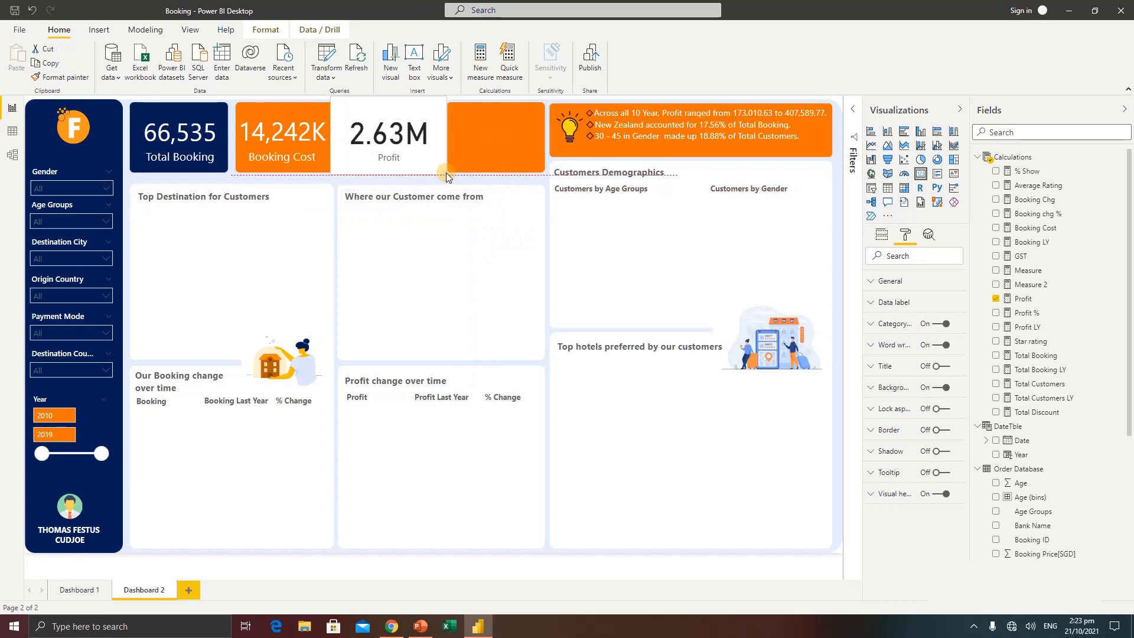
left_click(188, 157)
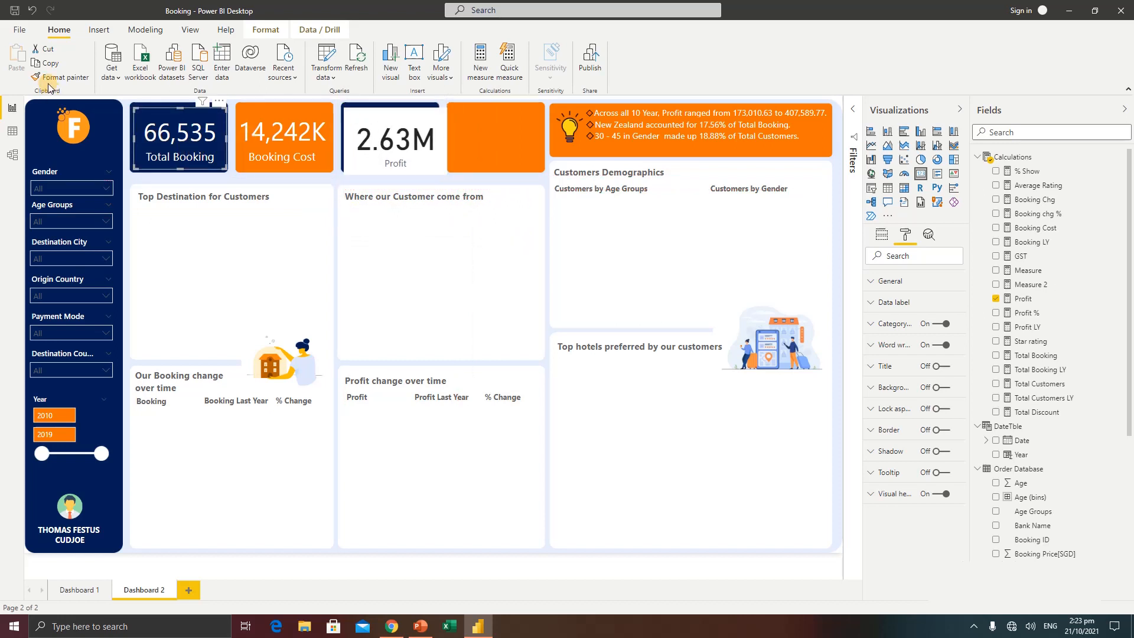
left_click(82, 78)
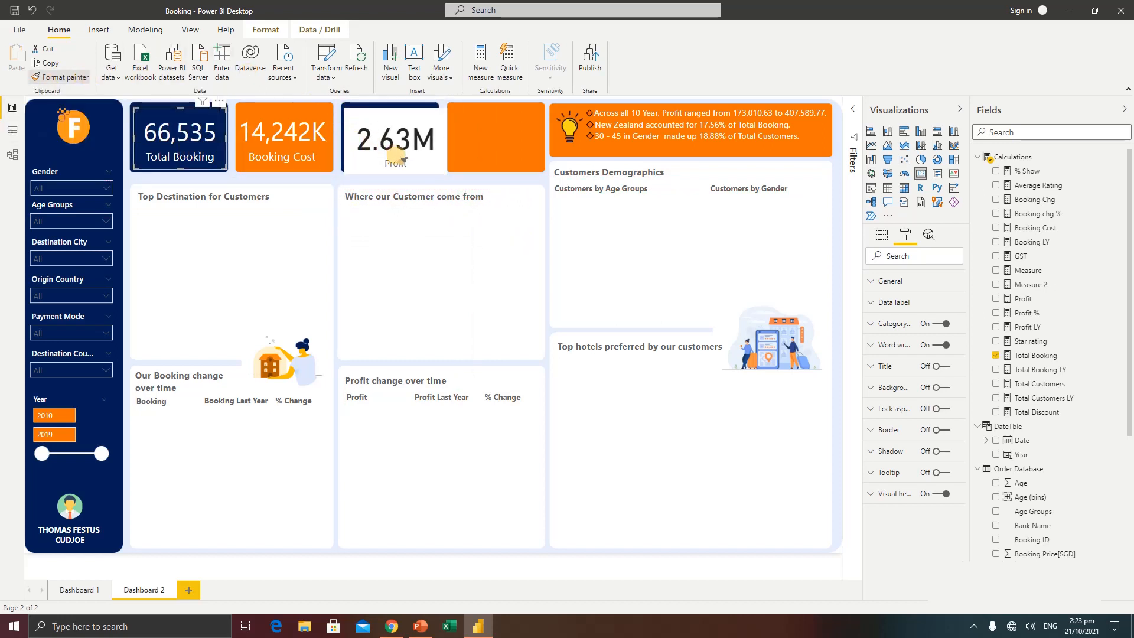
left_click(409, 142)
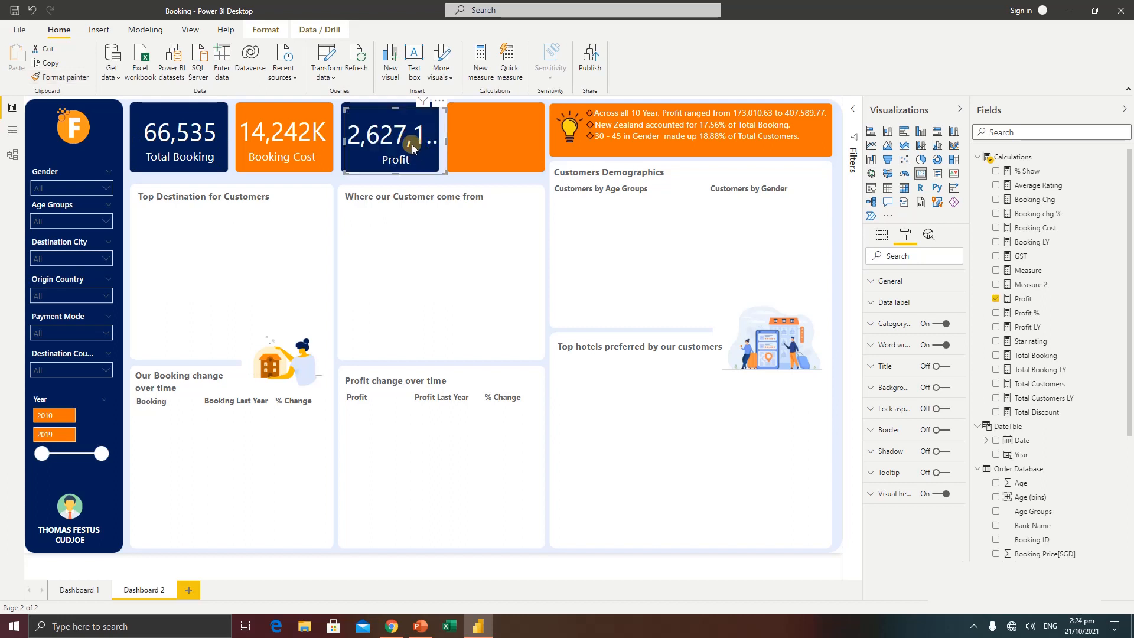
left_click_drag(441, 171, 388, 136)
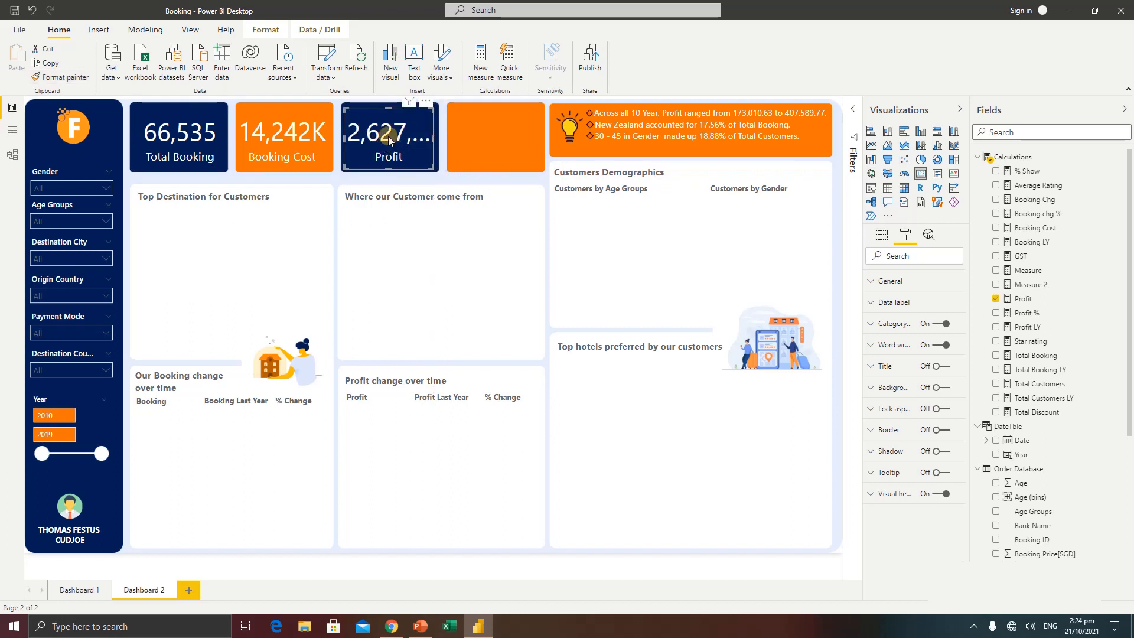
Set the Profit card's data label display units to Millions
left_click(900, 302)
left_click(910, 376)
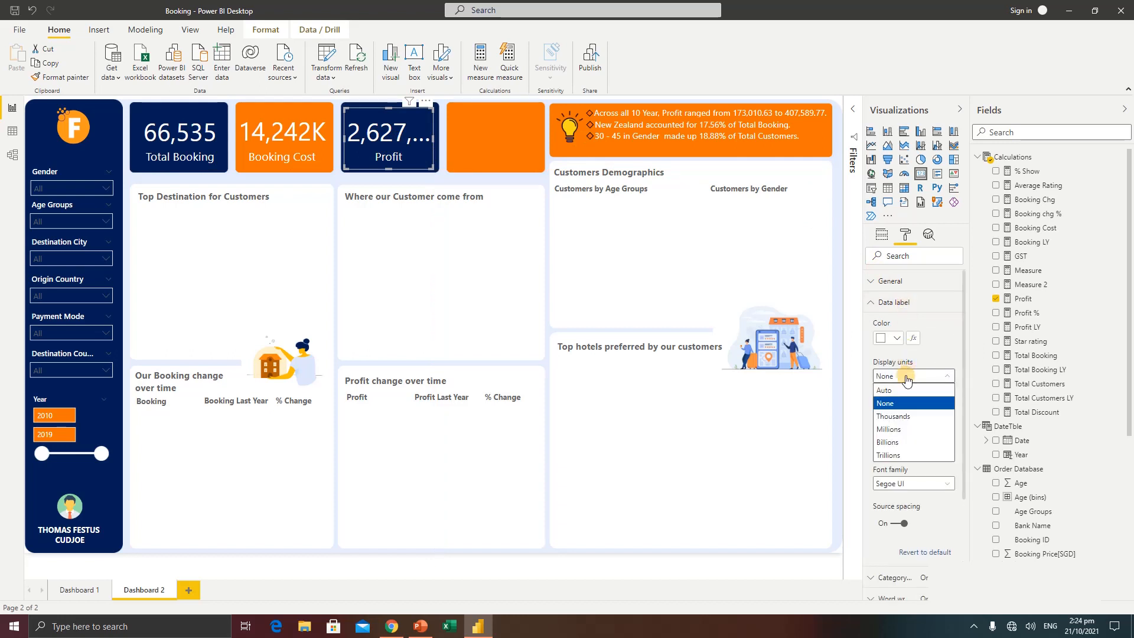
left_click(902, 417)
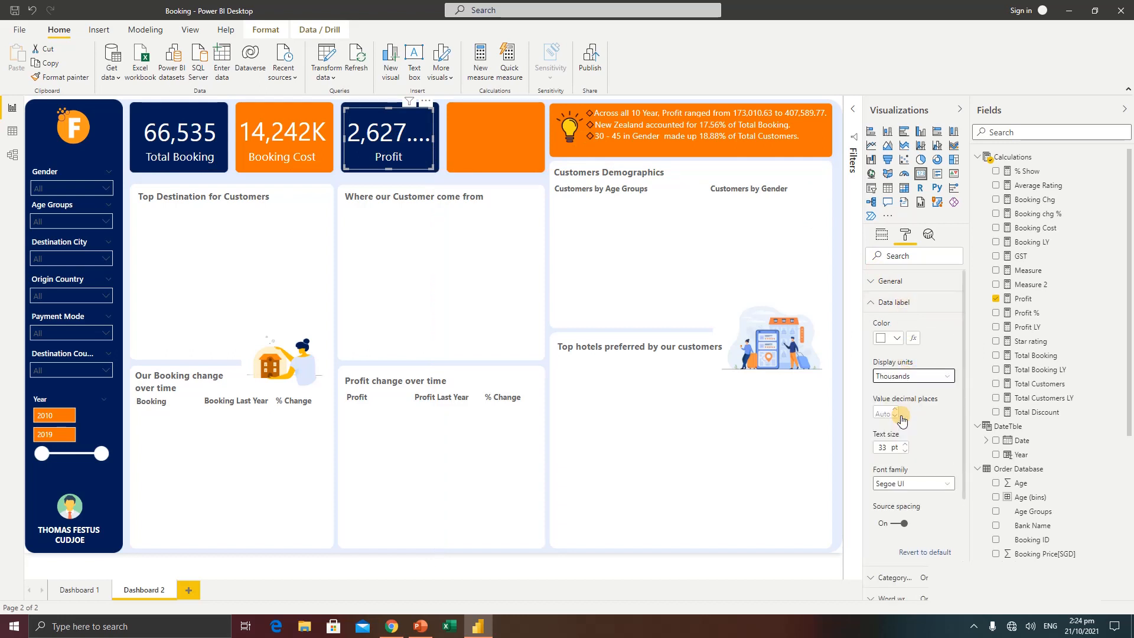
left_click(405, 145)
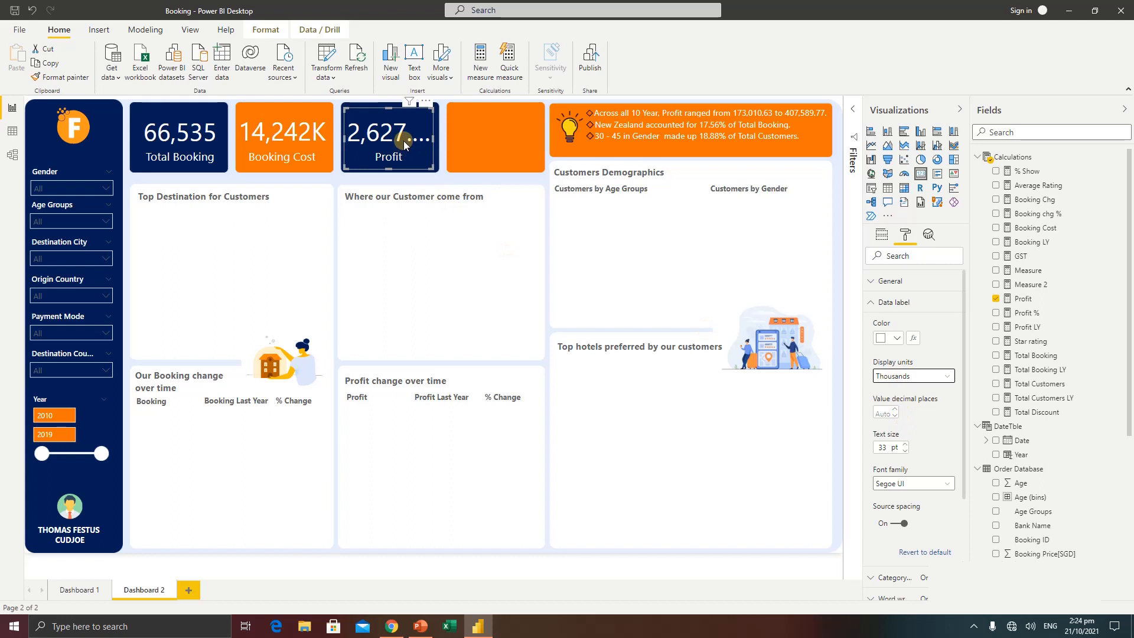
left_click(911, 376)
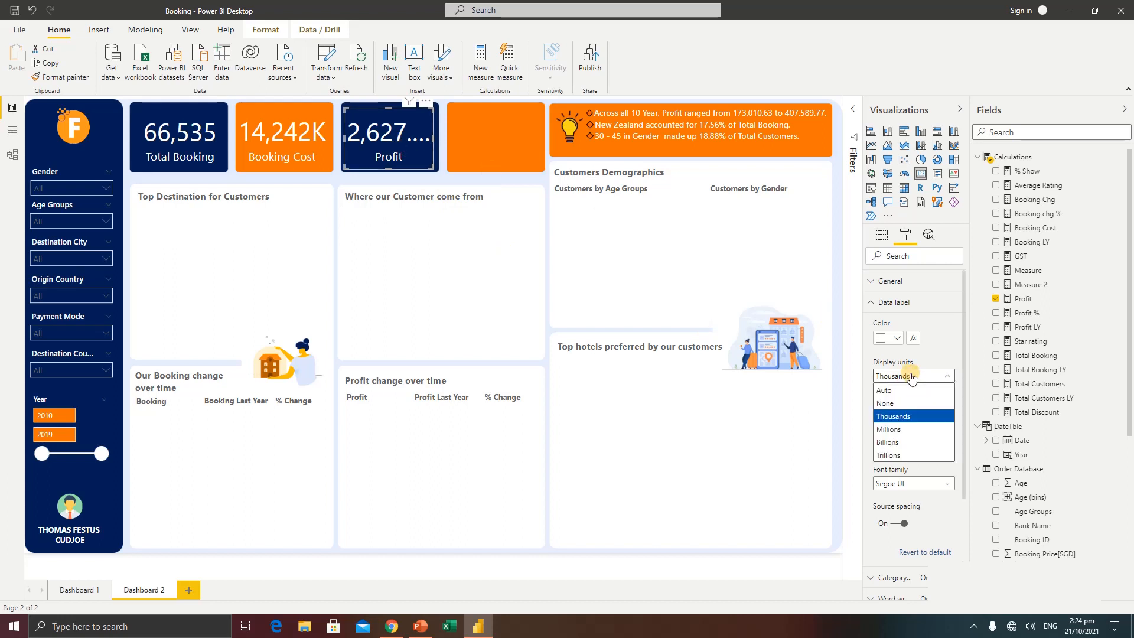
left_click(889, 429)
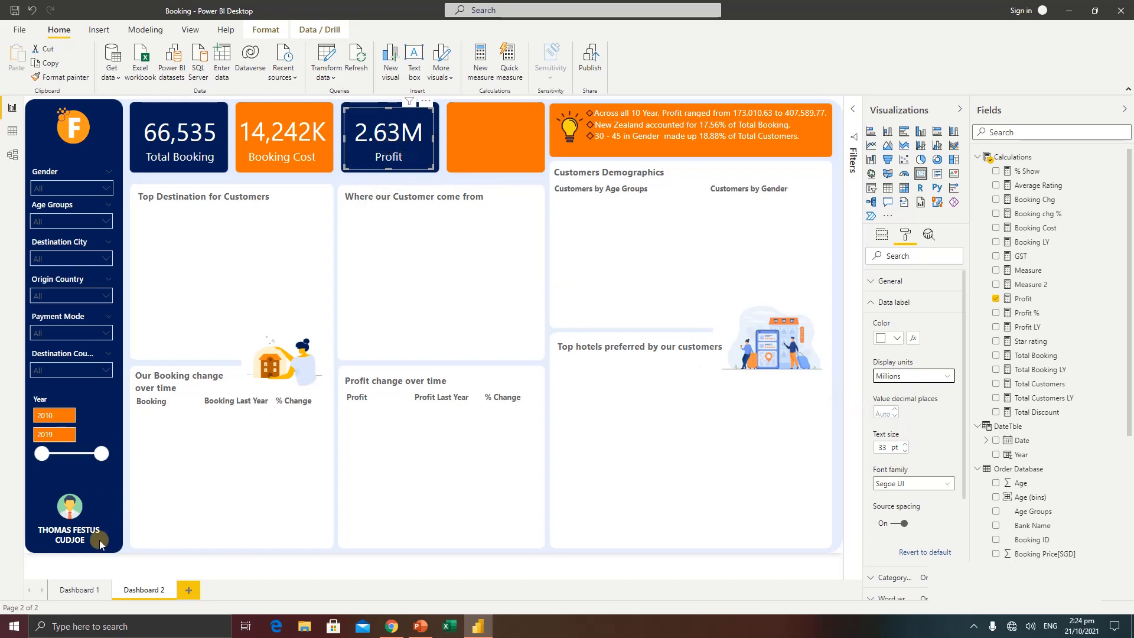
Add a Q&A visual on Dashboard 2 asking for "total customers", enlarge it, and convert the result into a standard card visual
left_click(80, 590)
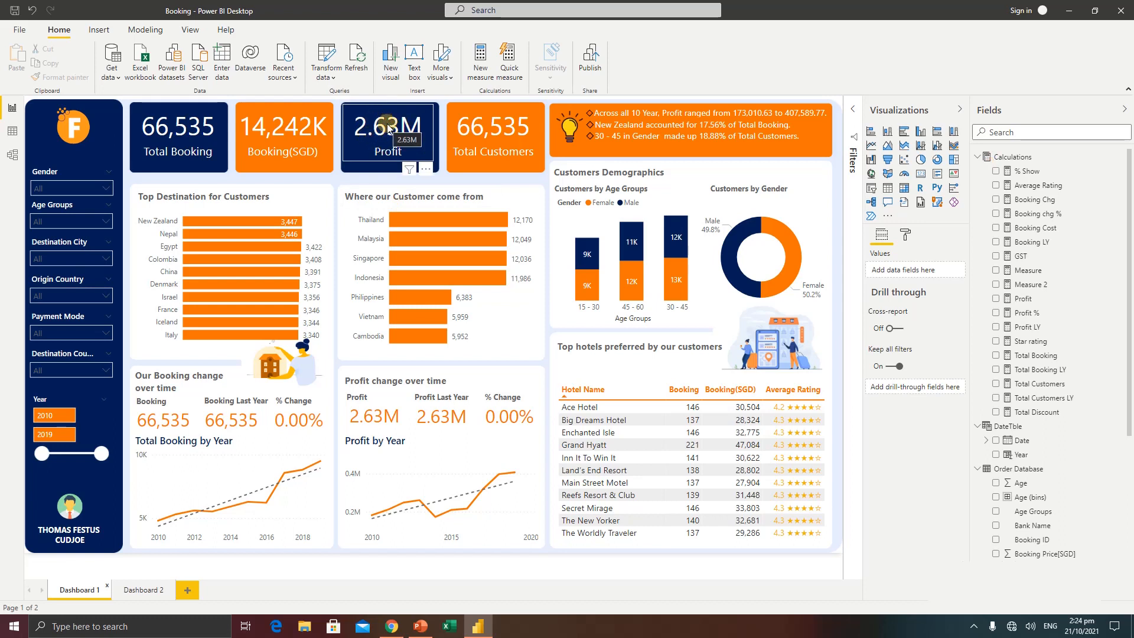
left_click(145, 590)
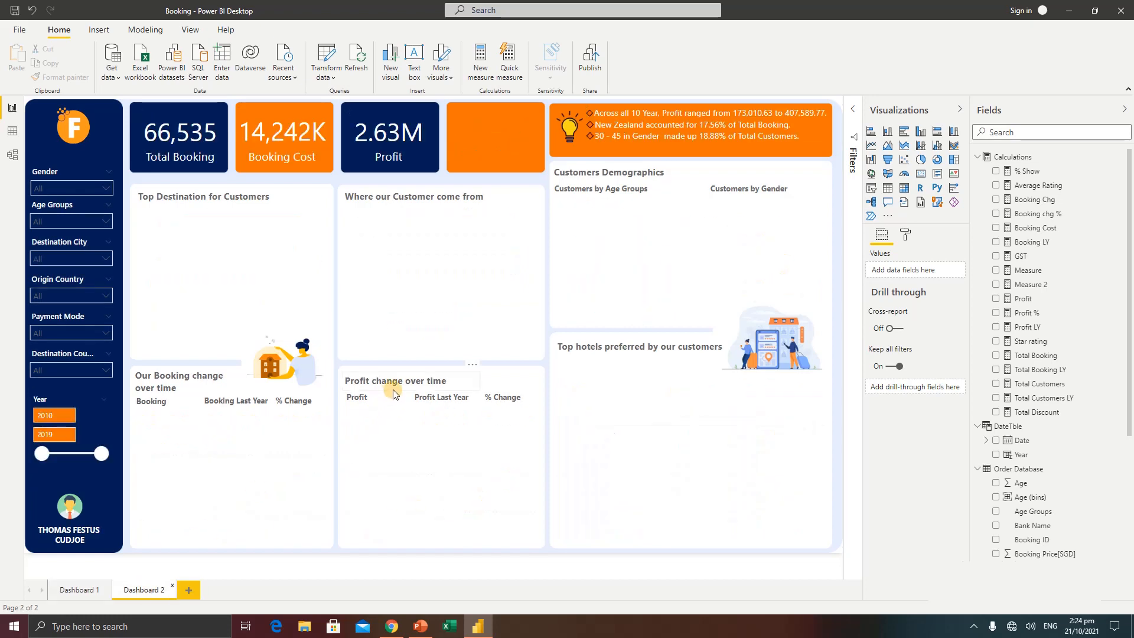
double_click(467, 264)
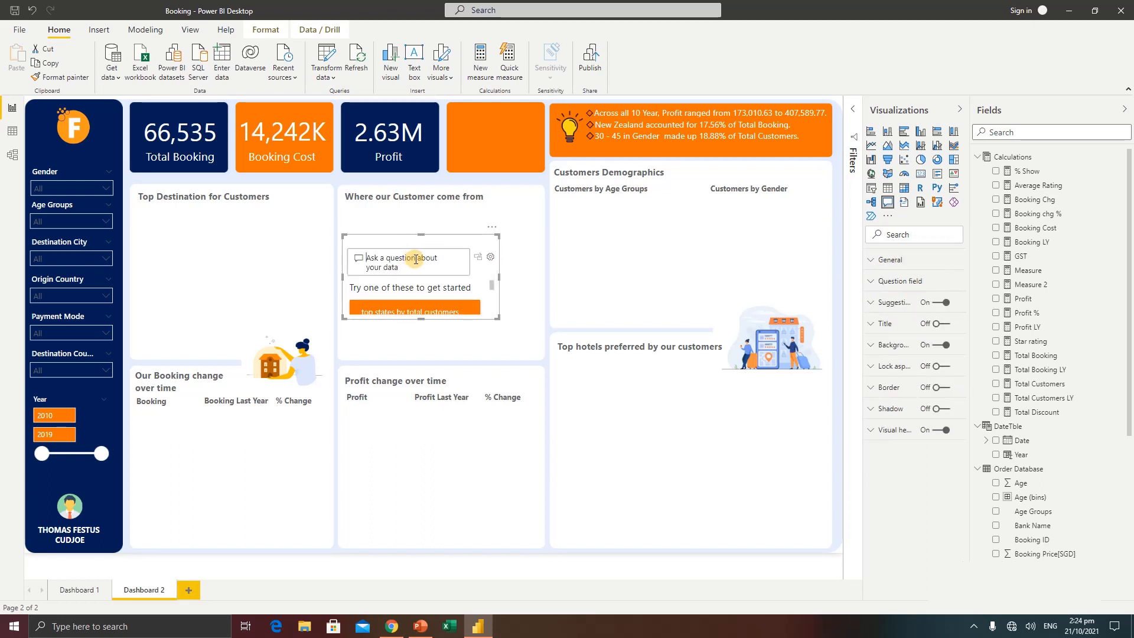
type("total ")
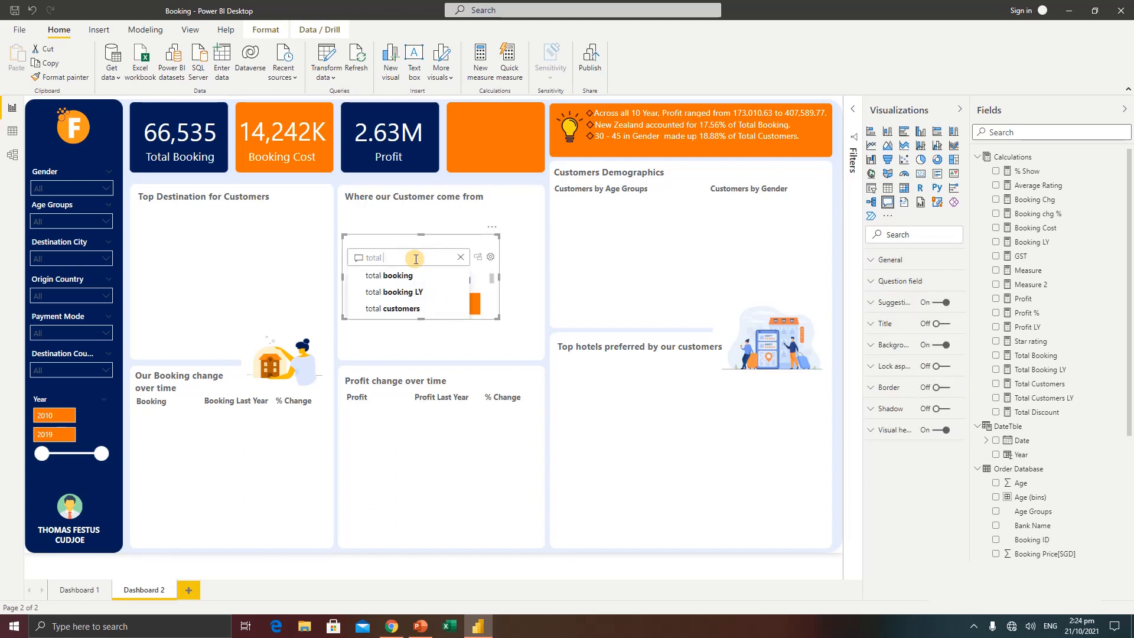
type("customers")
left_click(408, 280)
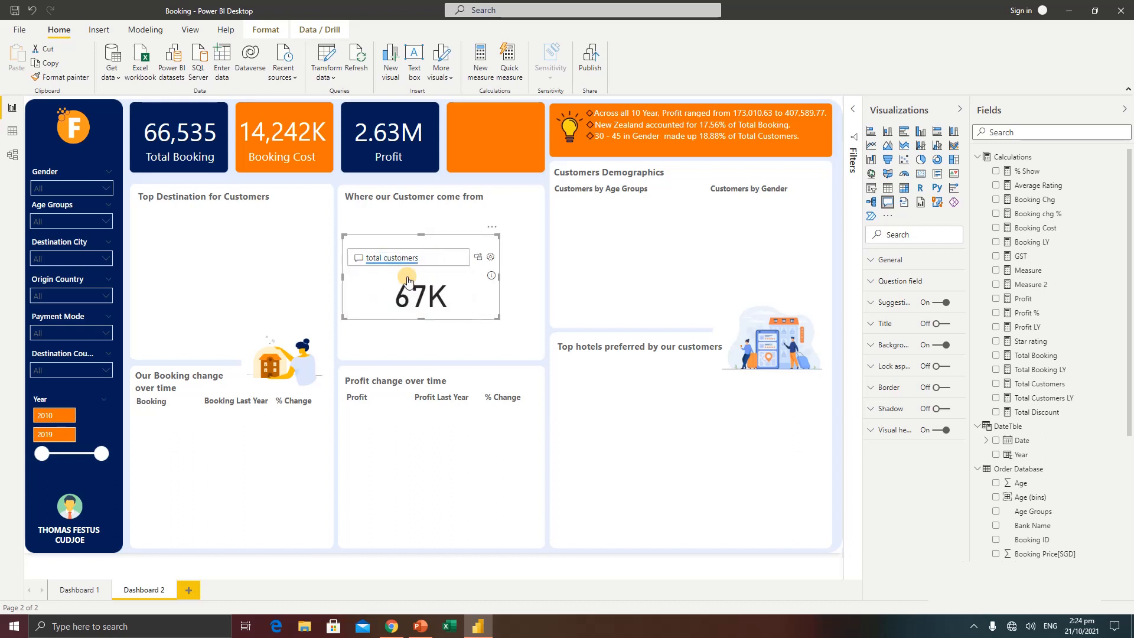
left_click_drag(497, 317, 498, 370)
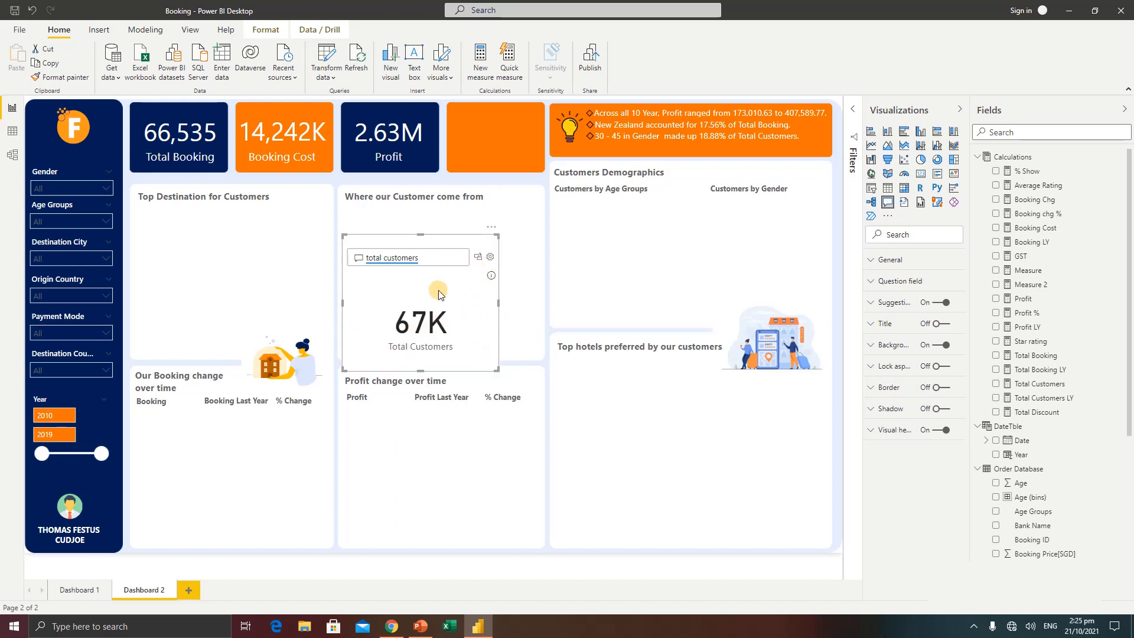
left_click(479, 258)
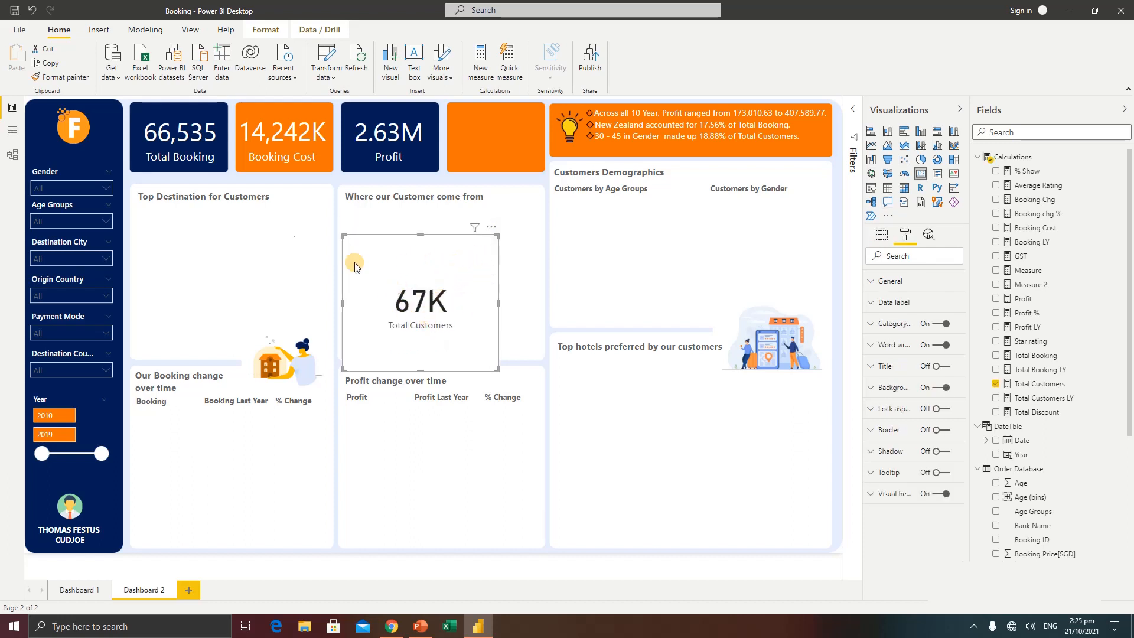
Copy the Total Booking card's formatting onto the Total Customers card and fit it into the empty orange tile
left_click(171, 134)
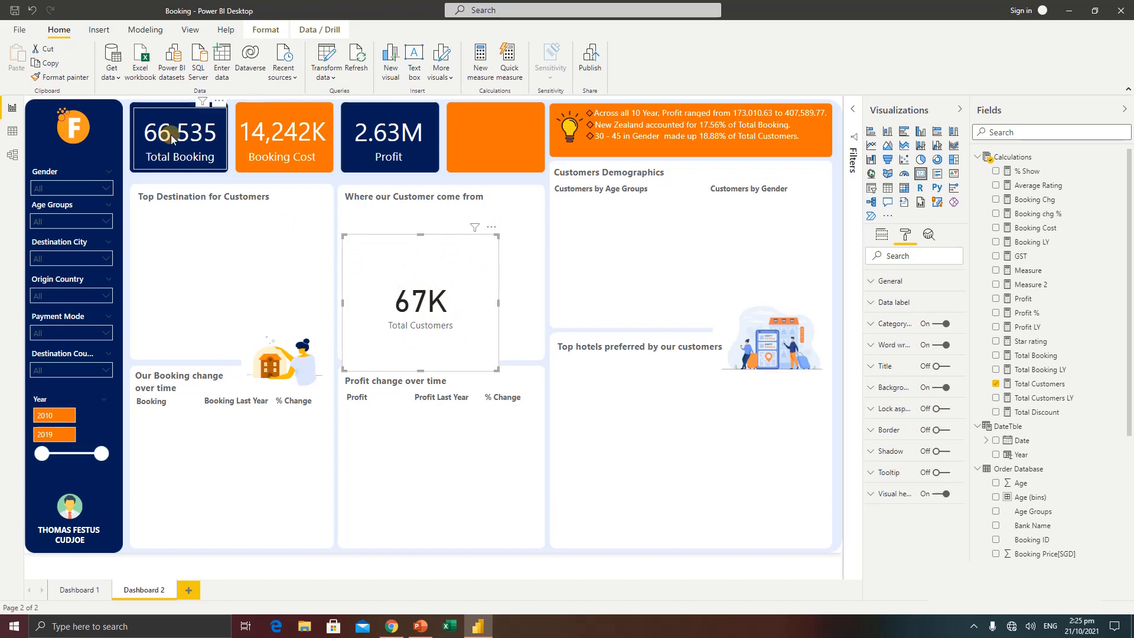
left_click(72, 81)
left_click(423, 302)
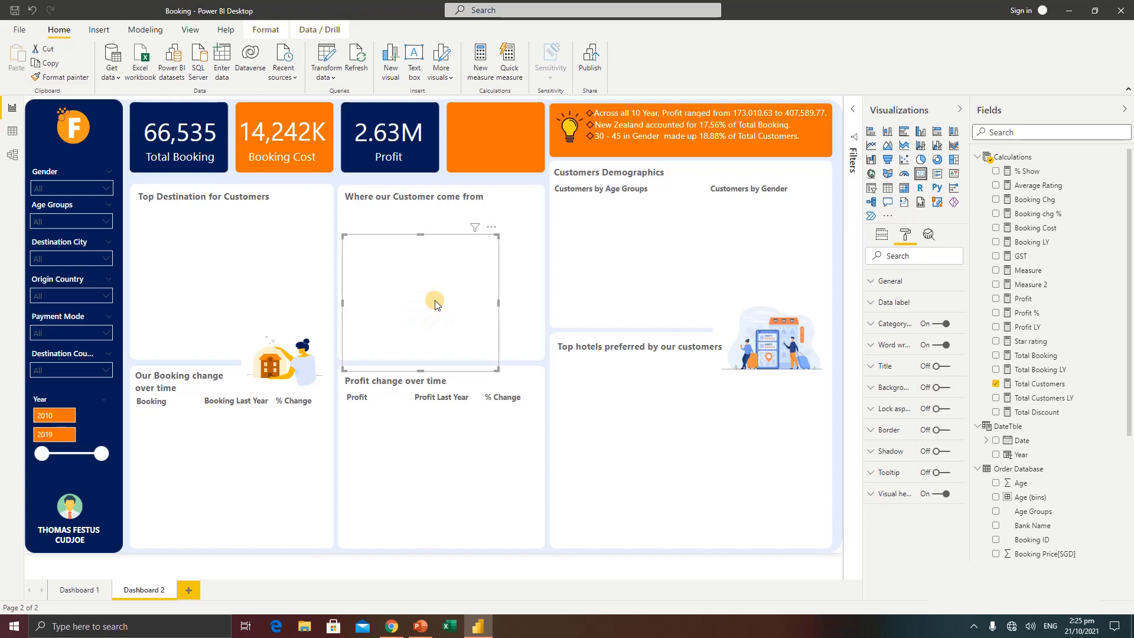
left_click_drag(495, 373, 471, 308)
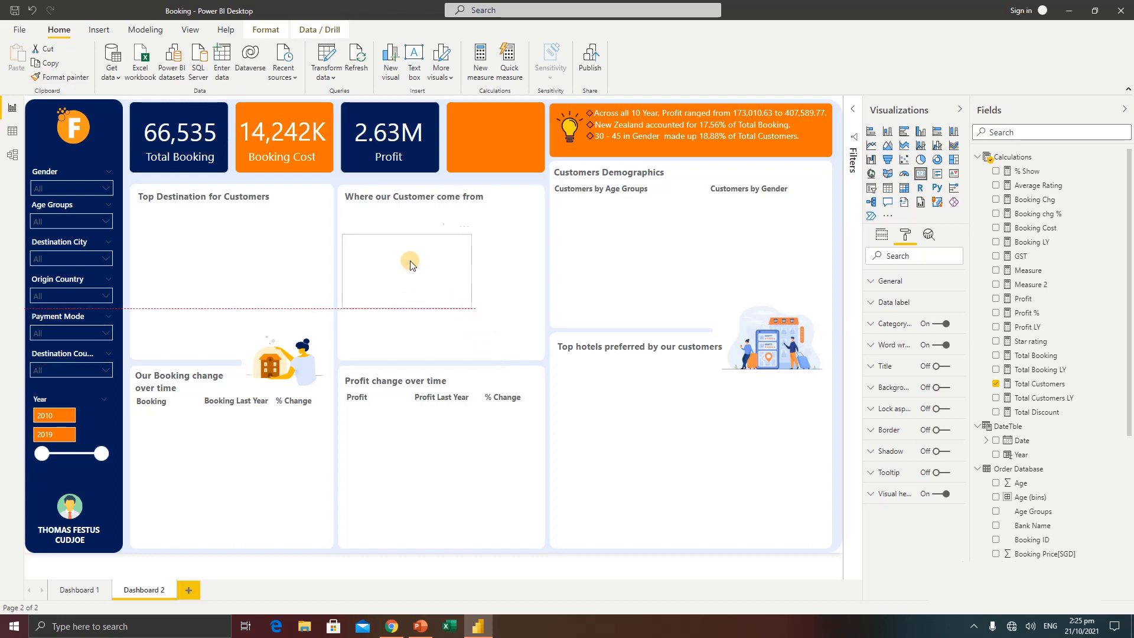
left_click_drag(410, 261, 497, 125)
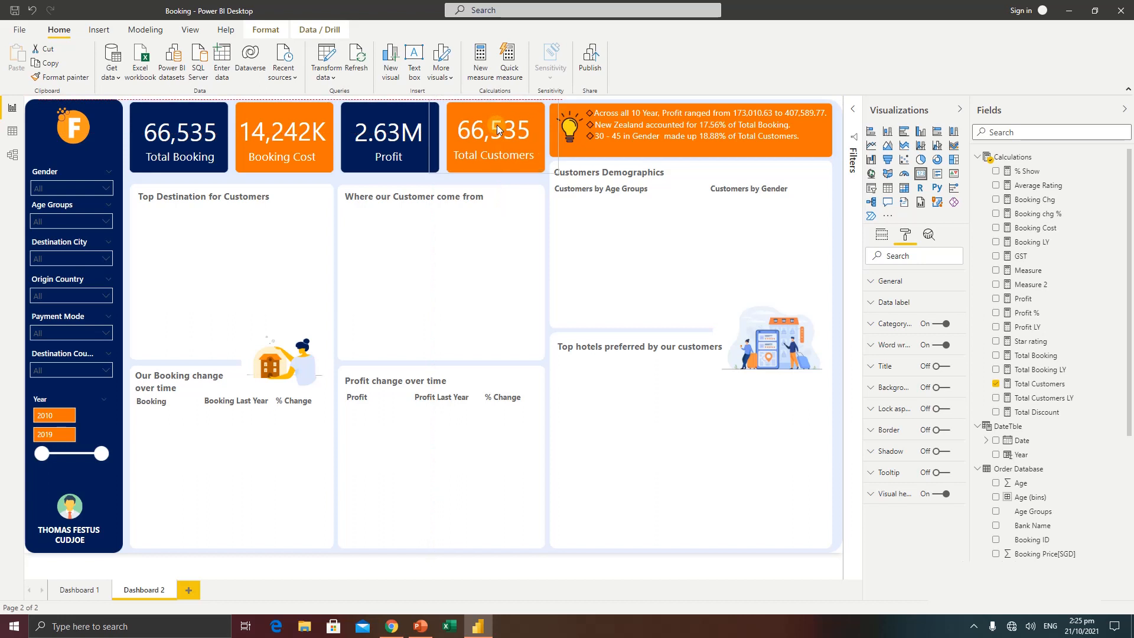
left_click(590, 258)
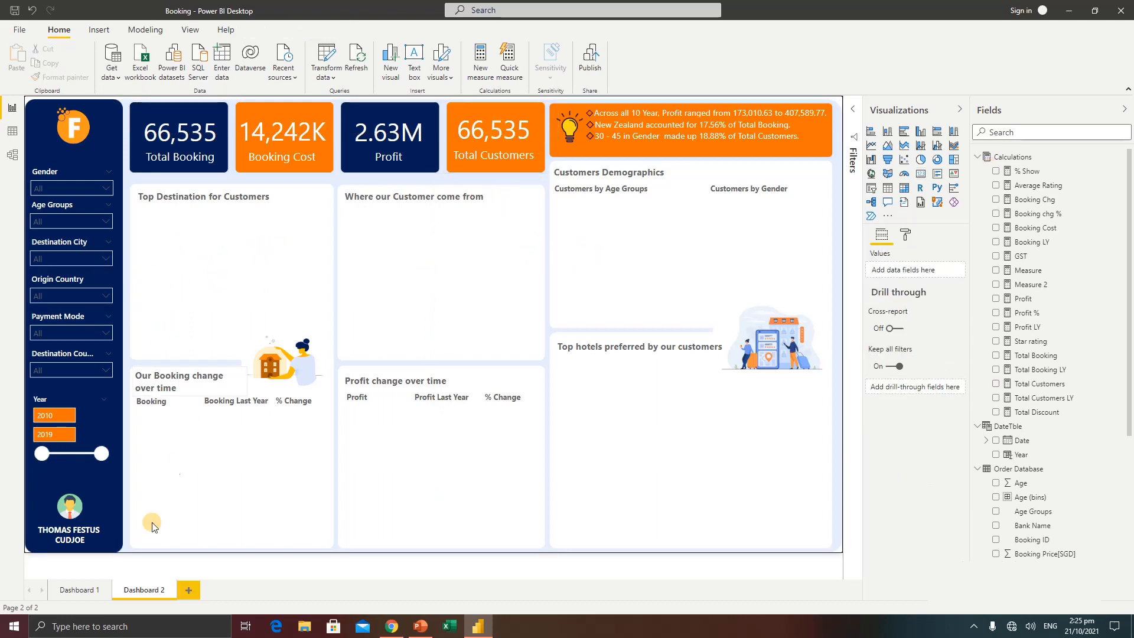
Examine which axis and value fields the Top Destination for Customers bar chart on Dashboard 1 uses, and return to Dashboard 2
left_click(95, 589)
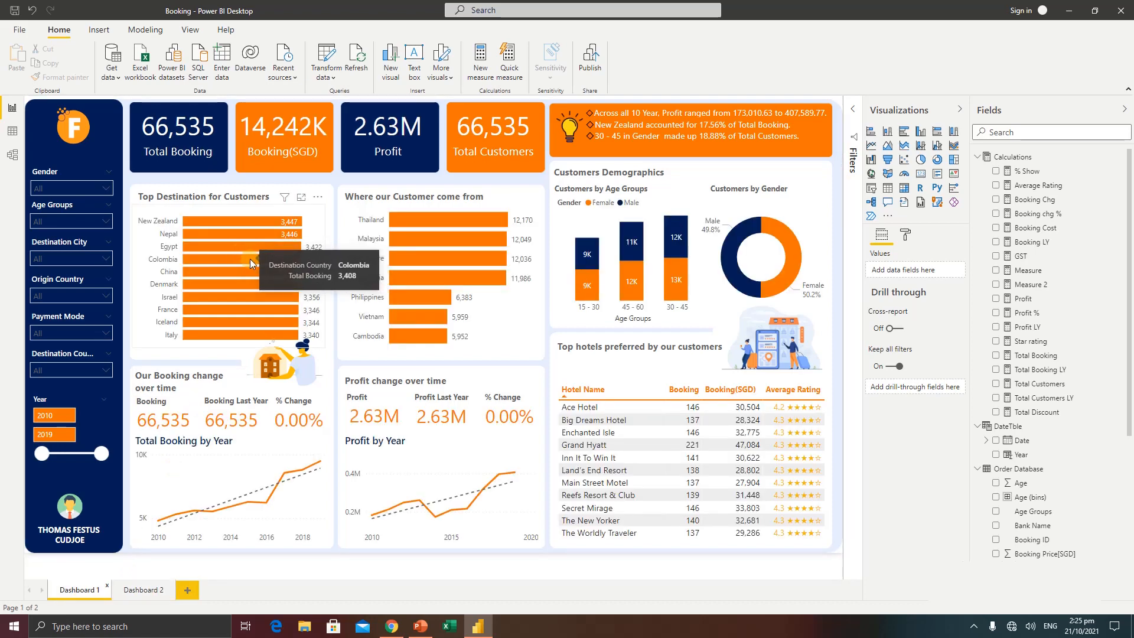
left_click(225, 208)
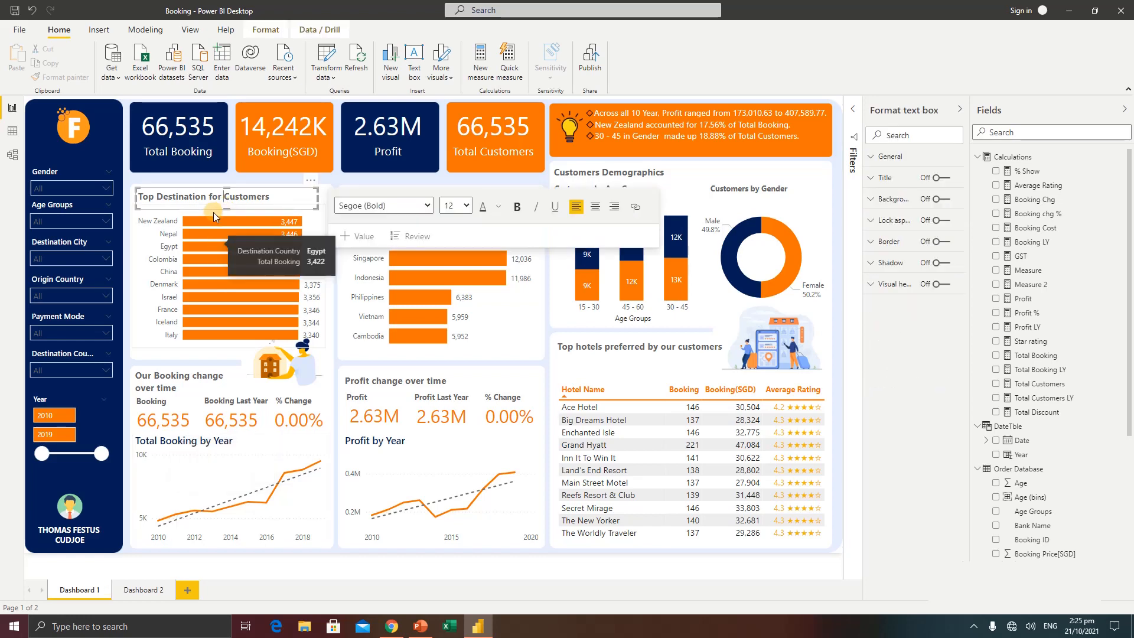
left_click(214, 217)
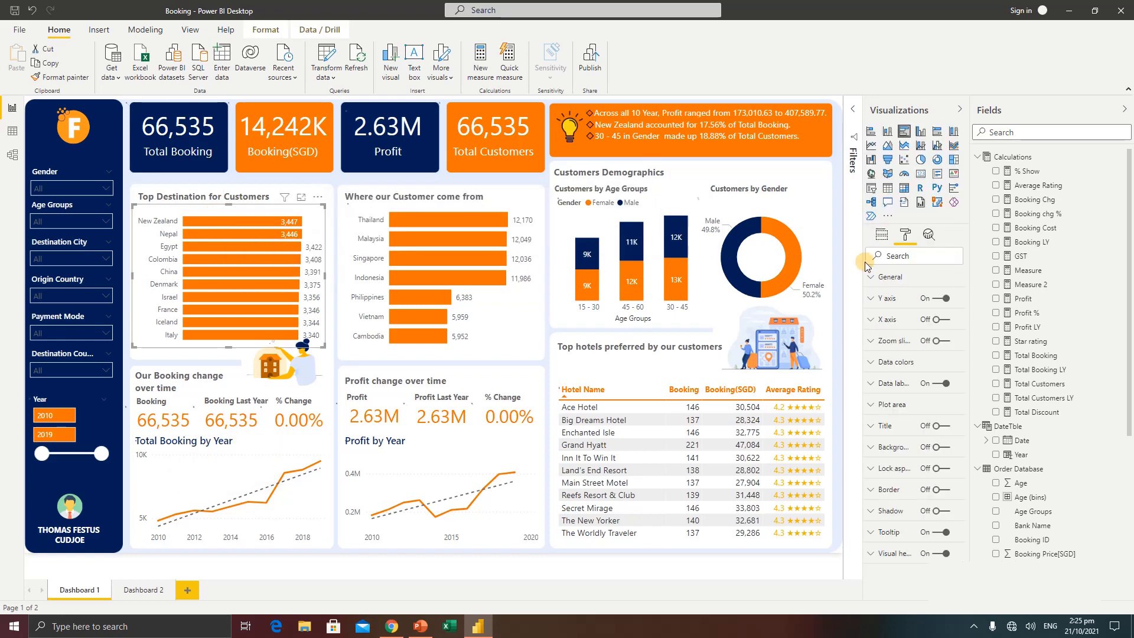
left_click(881, 234)
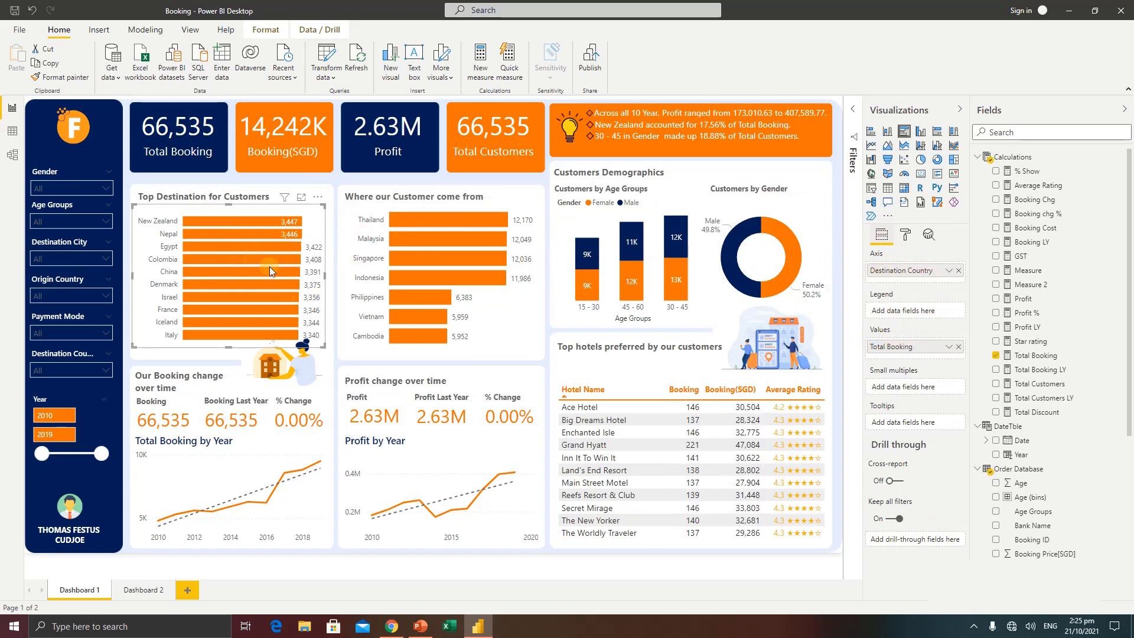
mouse_move(220, 267)
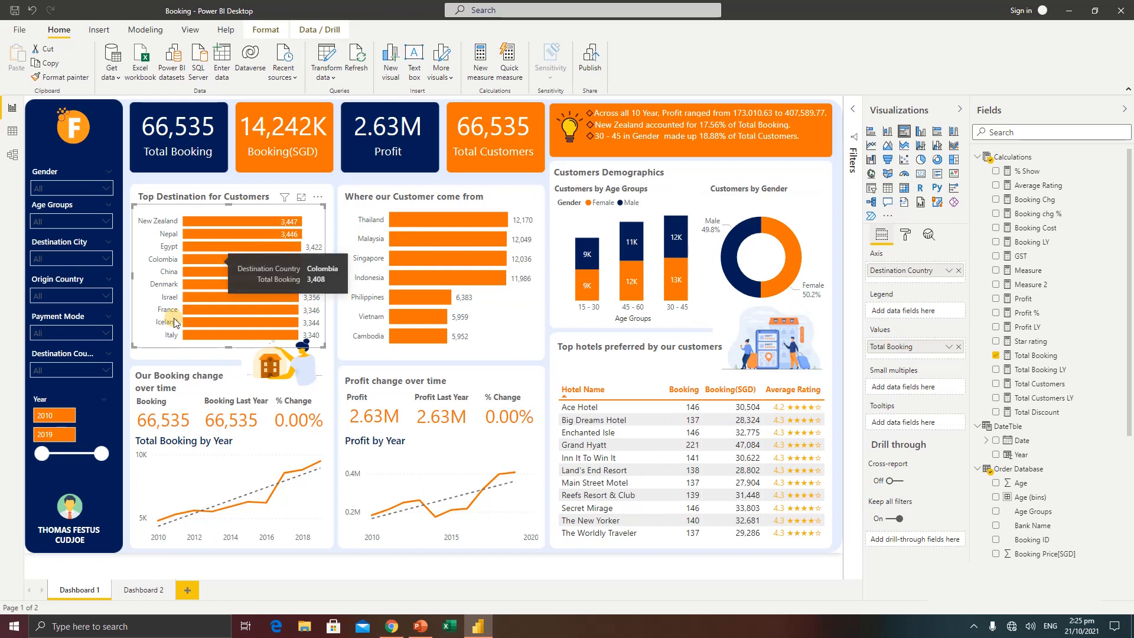
left_click(151, 591)
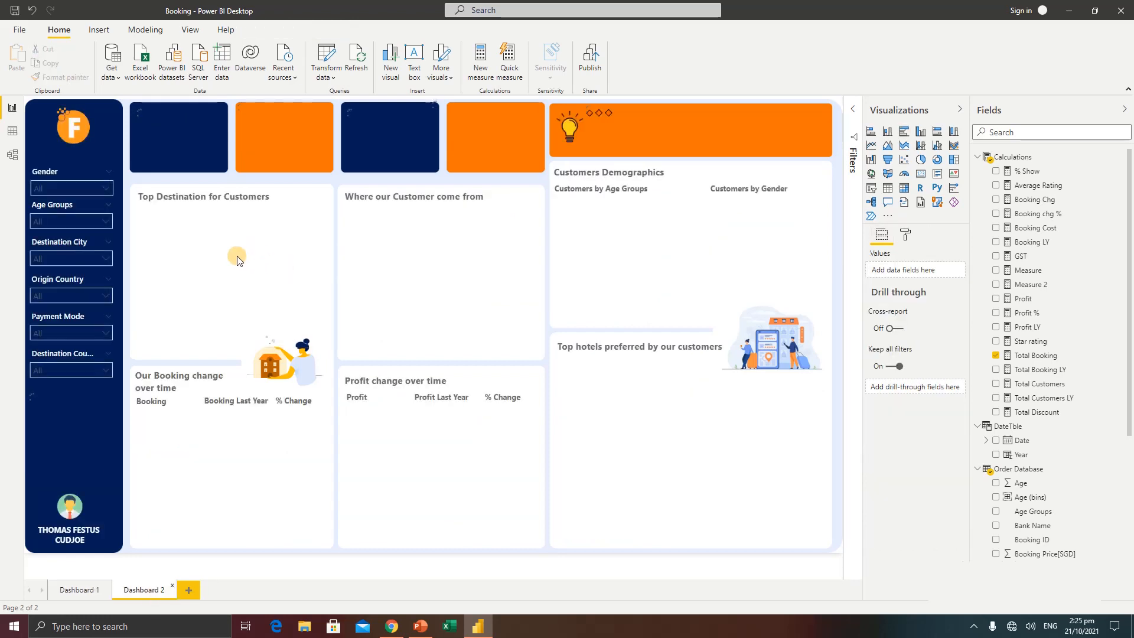
Add a Q&A visual below the Top Destination for Customers heading, enlarge it, and ask for "top 10 destination country by total booking"
double_click(240, 256)
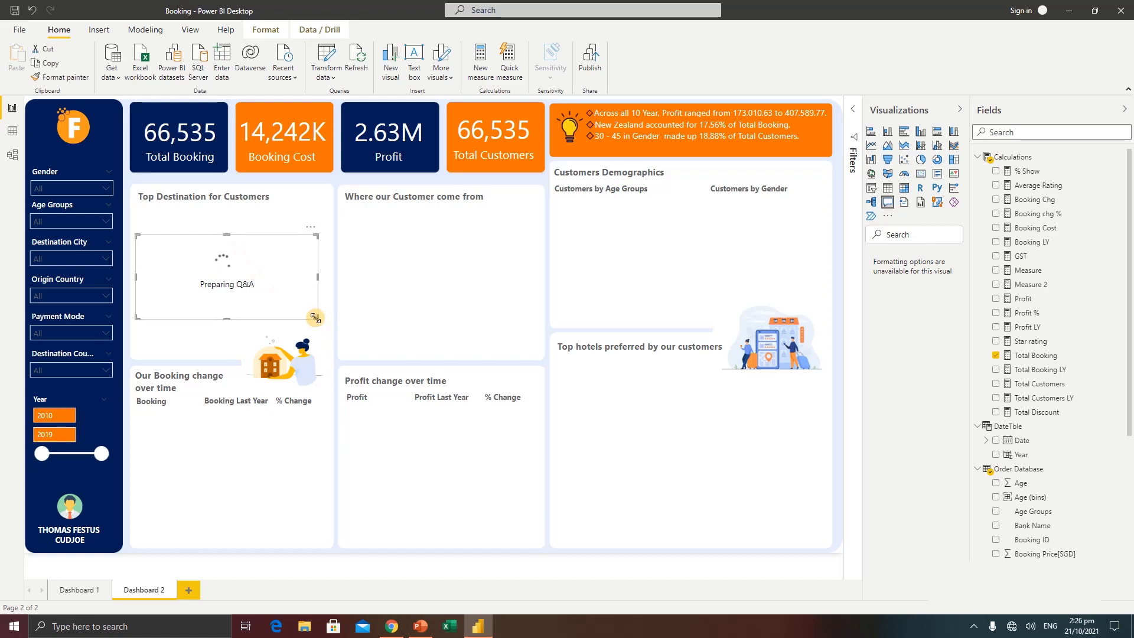
left_click_drag(315, 317, 515, 436)
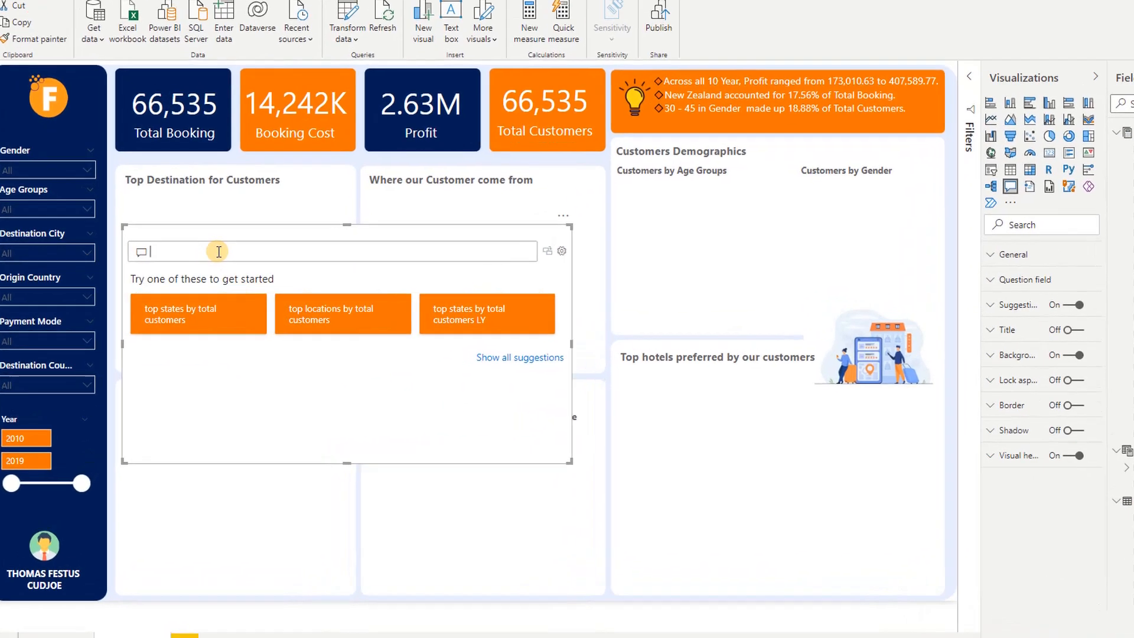
left_click(217, 258)
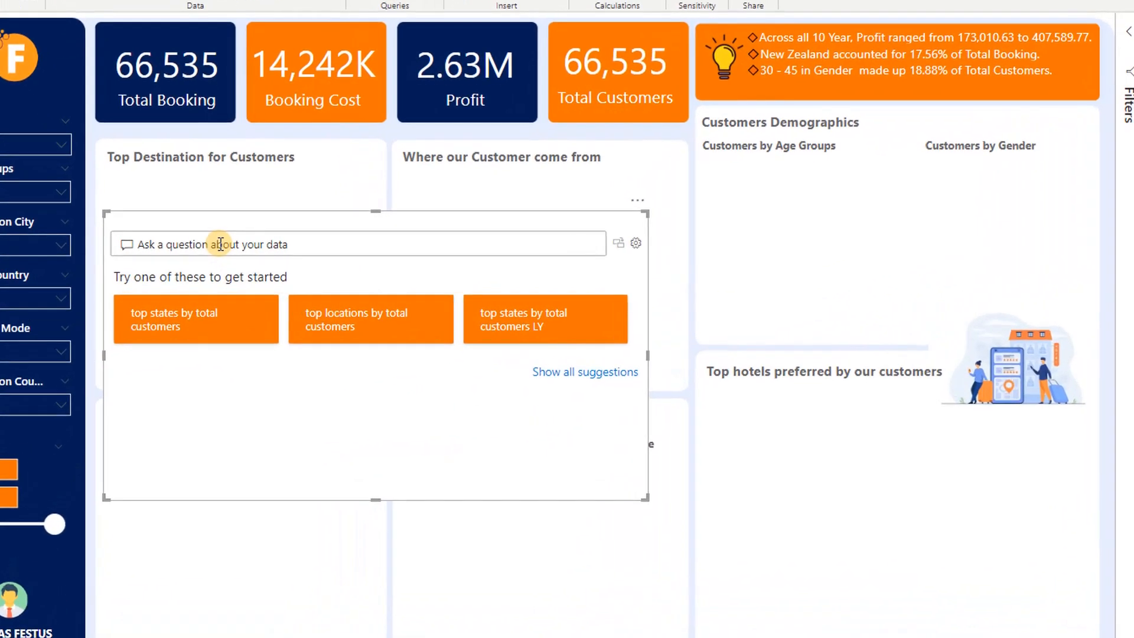
type("to")
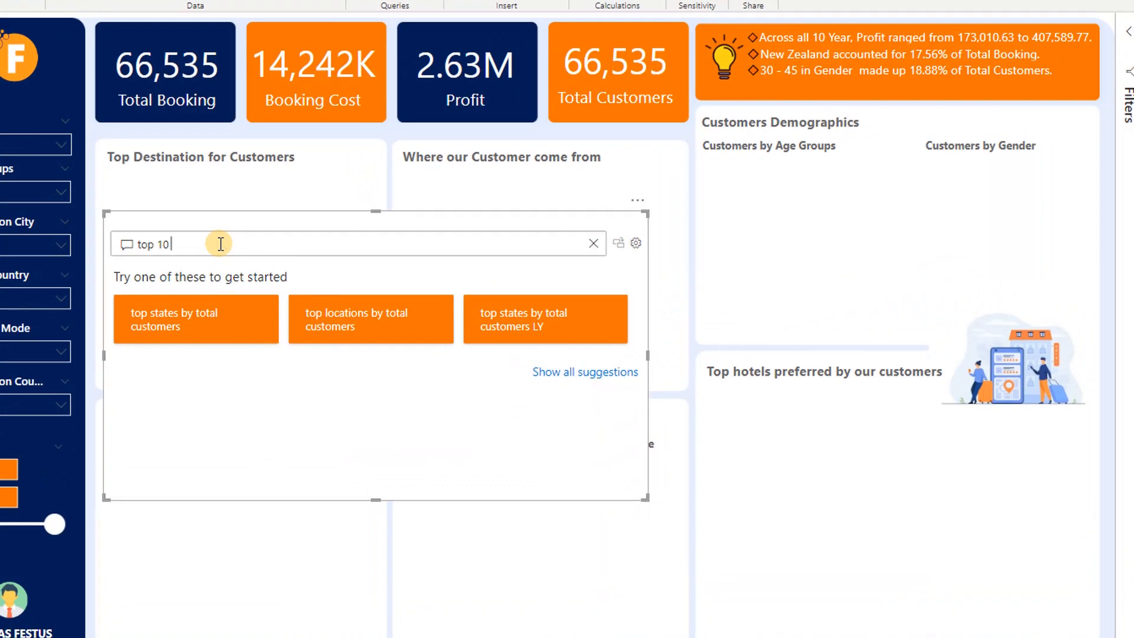
type("p 10 destination country by total booking")
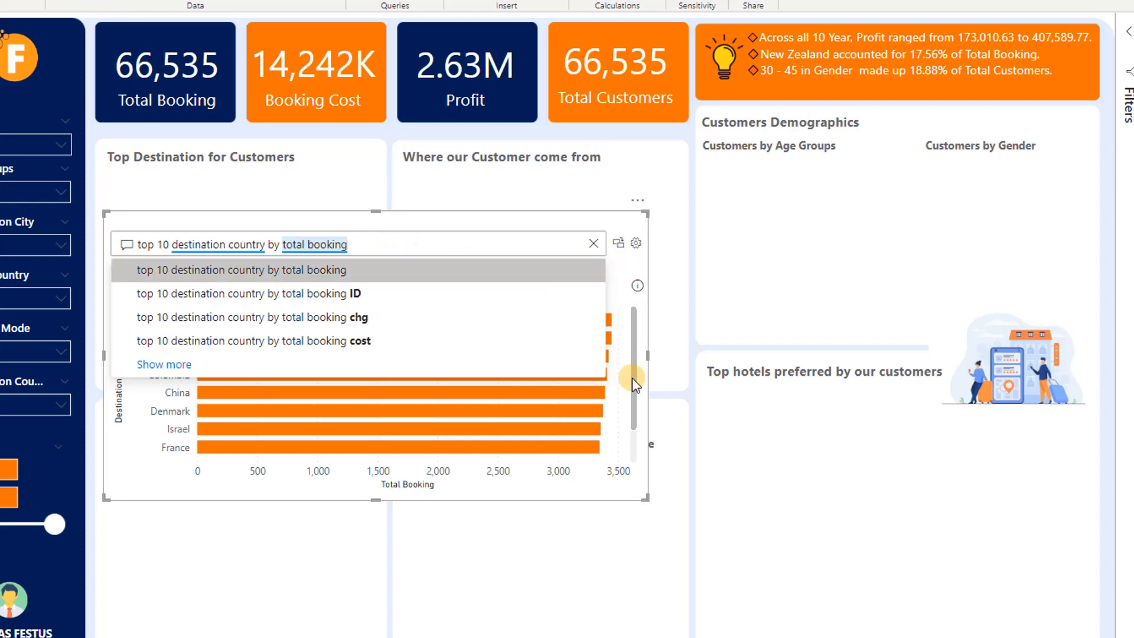
key("Return")
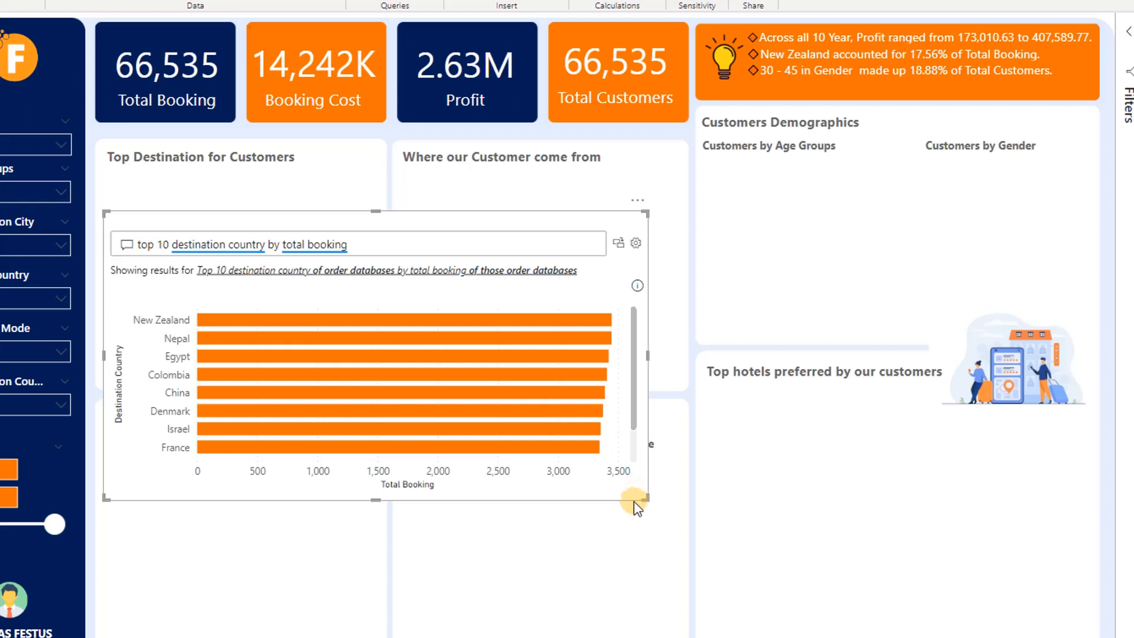
Convert the Q&A result into a standard bar chart and fit it into the Top Destination for Customers panel
left_click_drag(646, 497, 601, 585)
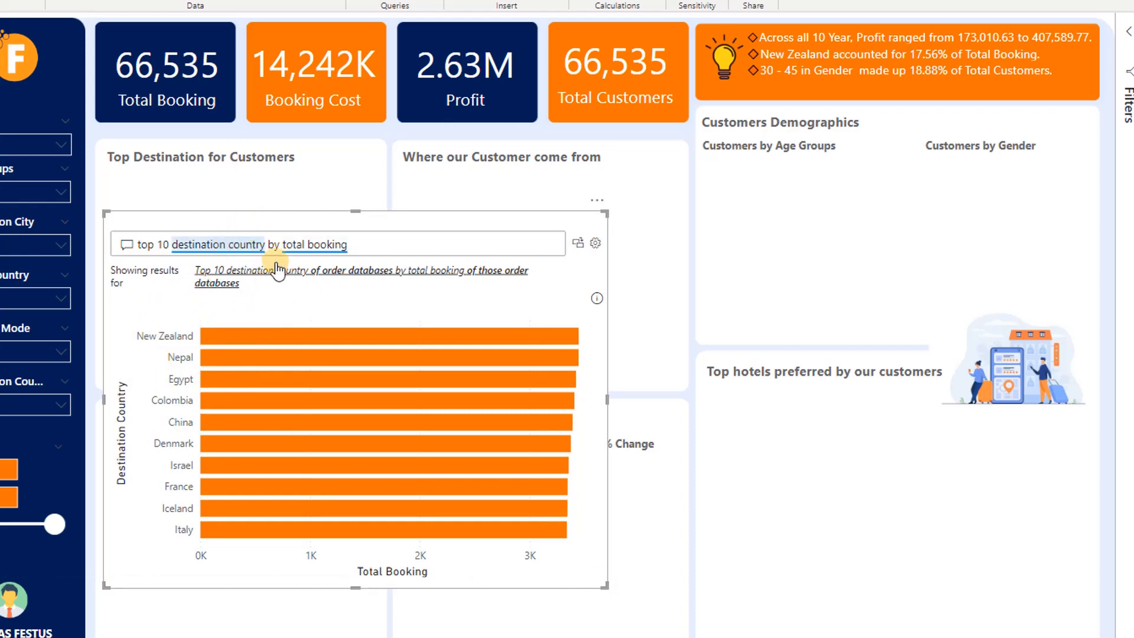
left_click(578, 243)
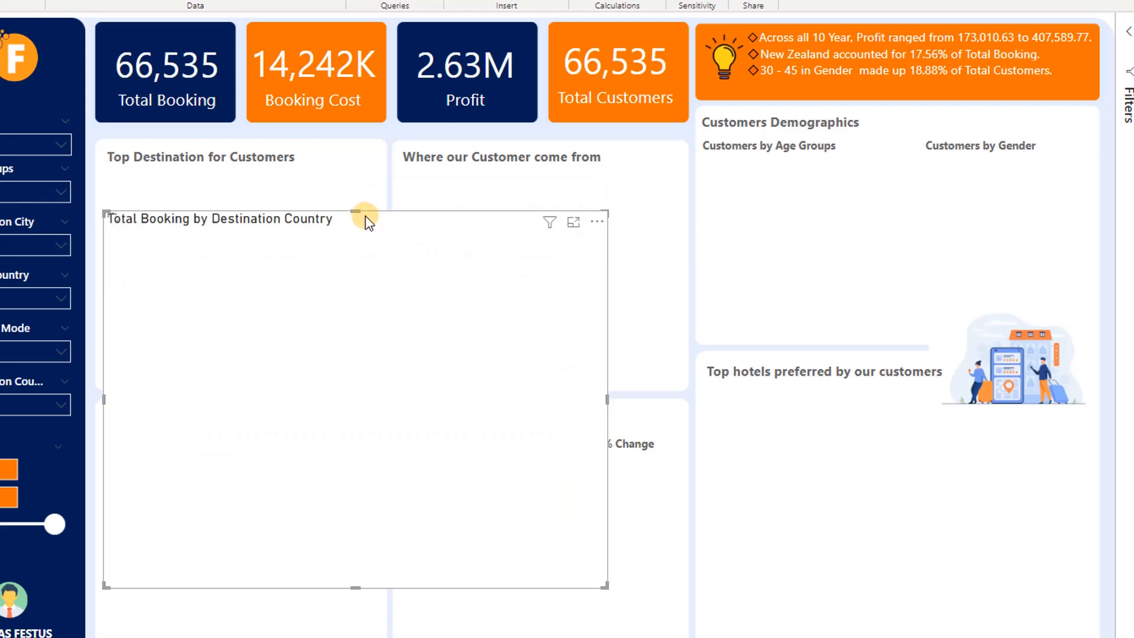
left_click_drag(366, 216, 384, 160)
left_click_drag(618, 523, 376, 383)
left_click_drag(125, 152, 109, 175)
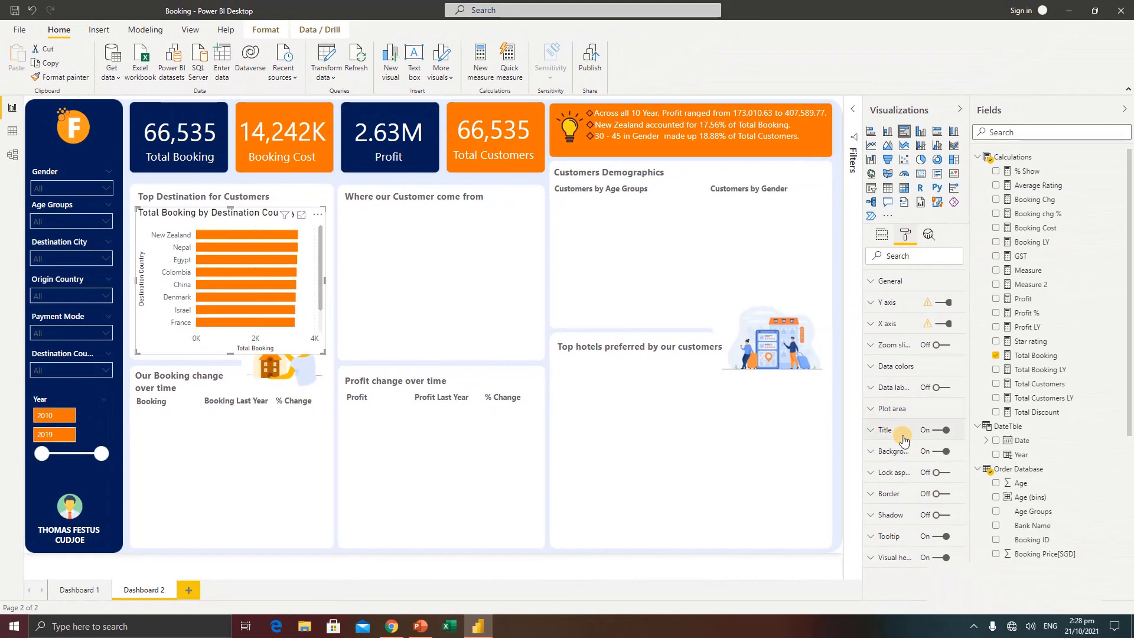
Turn off the destination bar chart's title and its Y axis title
left_click(940, 430)
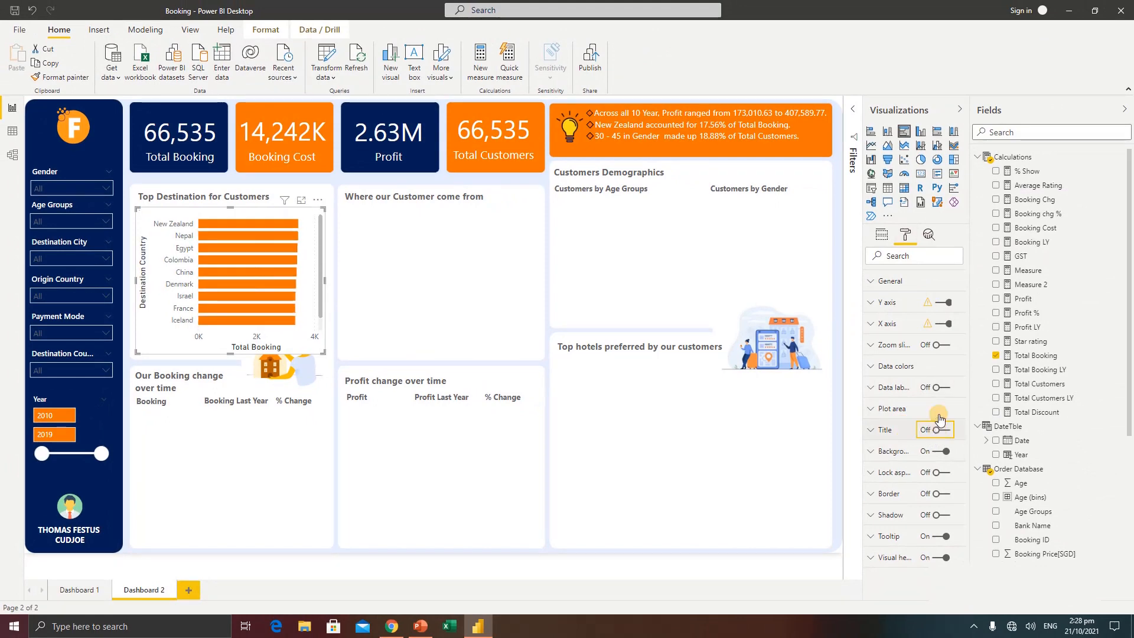
left_click(889, 304)
scroll(899, 492, "down", 3)
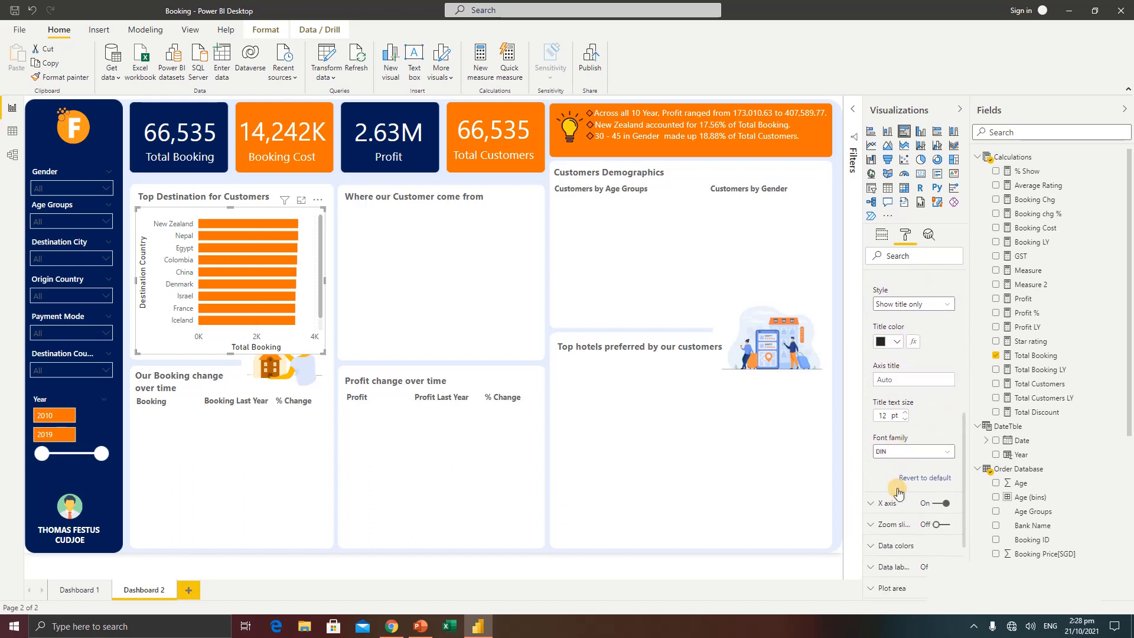
scroll(900, 402, "up", 3)
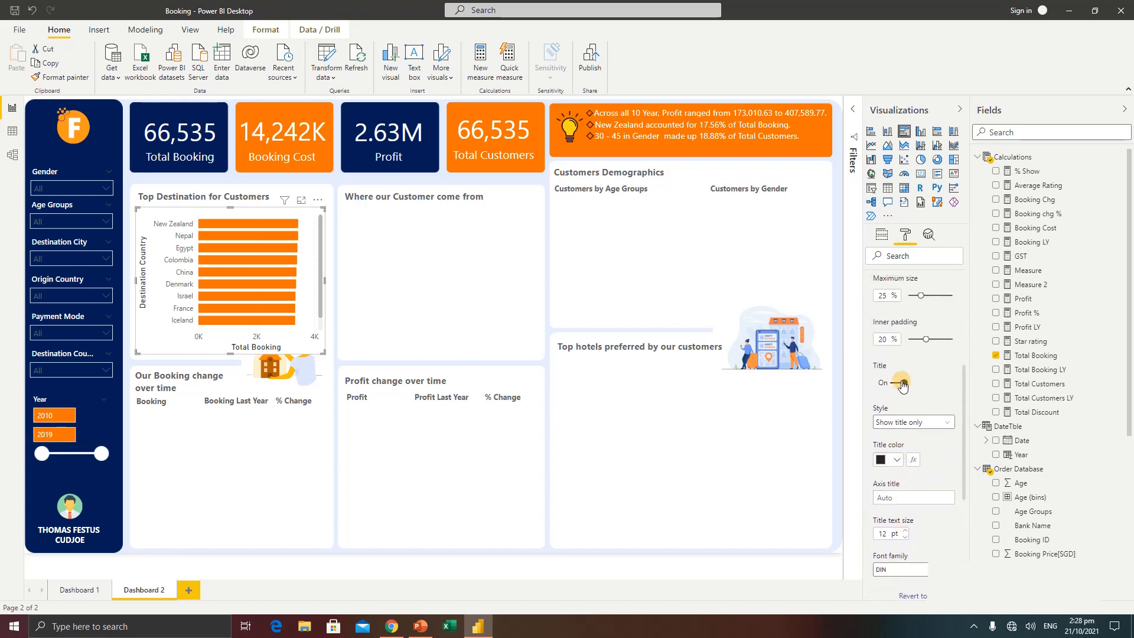
scroll(897, 355, "up", 5)
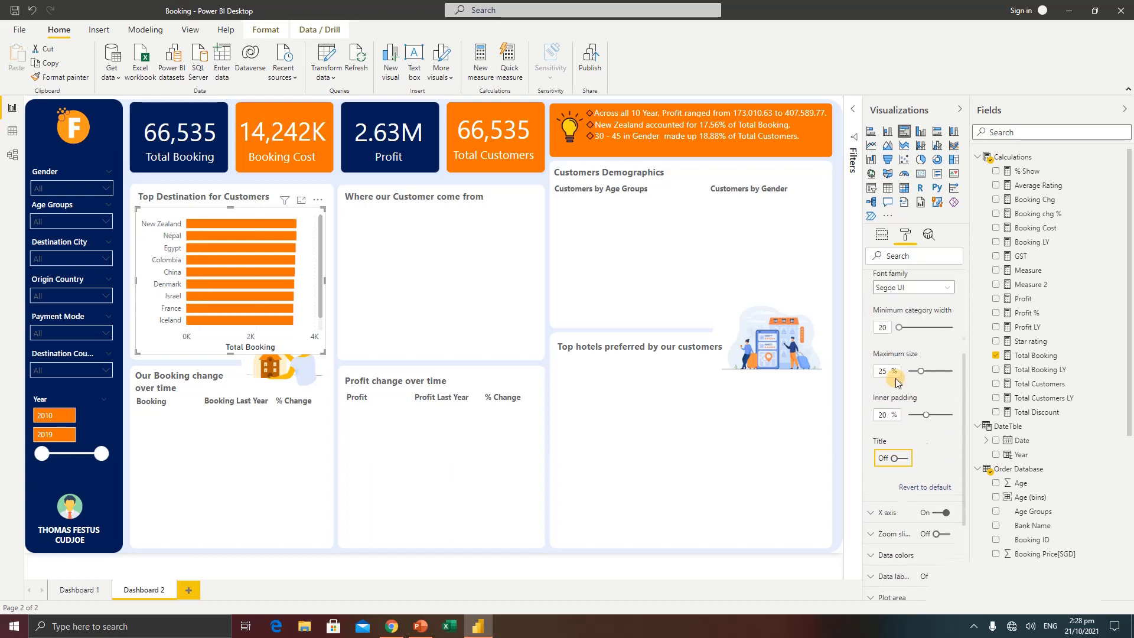
left_click(886, 302)
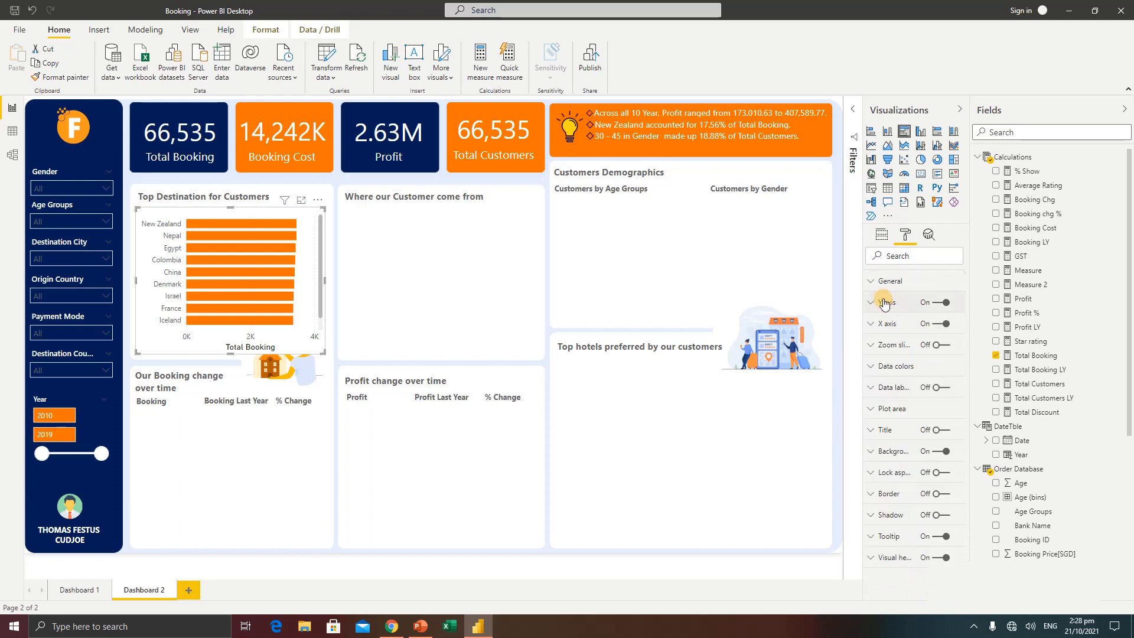
Turn off the X axis title of the destination bar chart
left_click(885, 328)
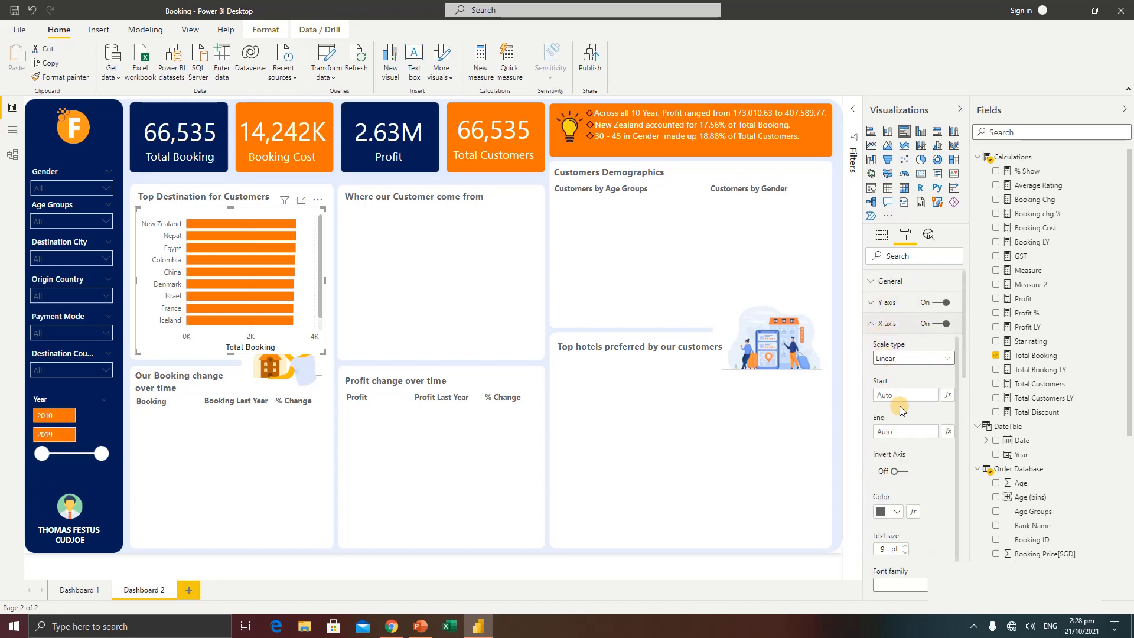
scroll(897, 532, "down", 1)
scroll(897, 531, "down", 6)
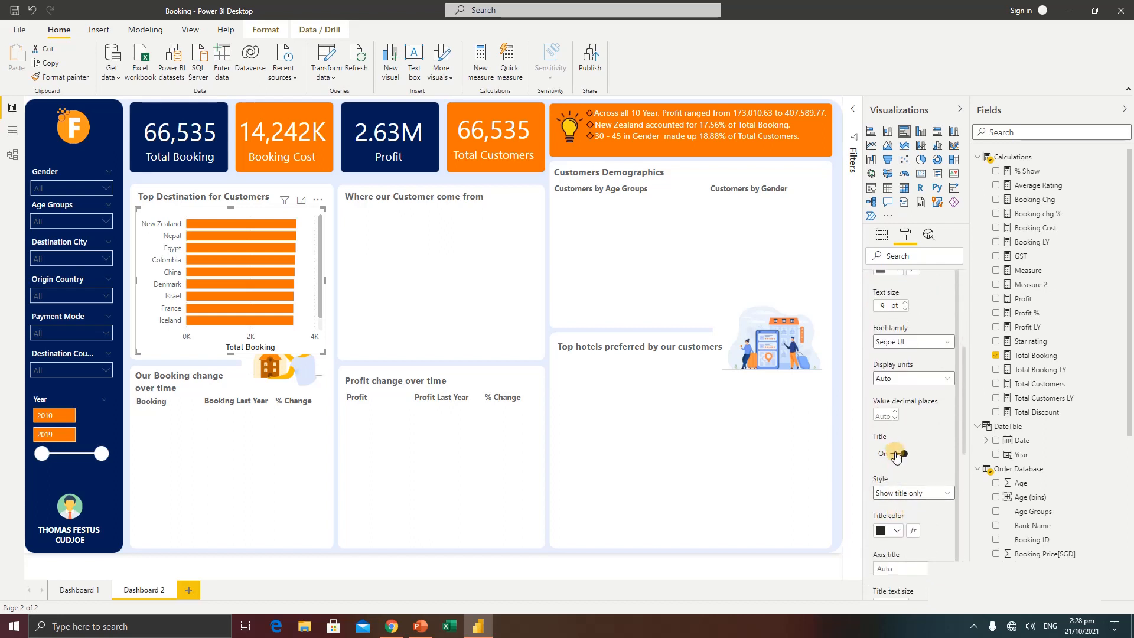
left_click(896, 453)
scroll(889, 384, "up", 7)
left_click(884, 324)
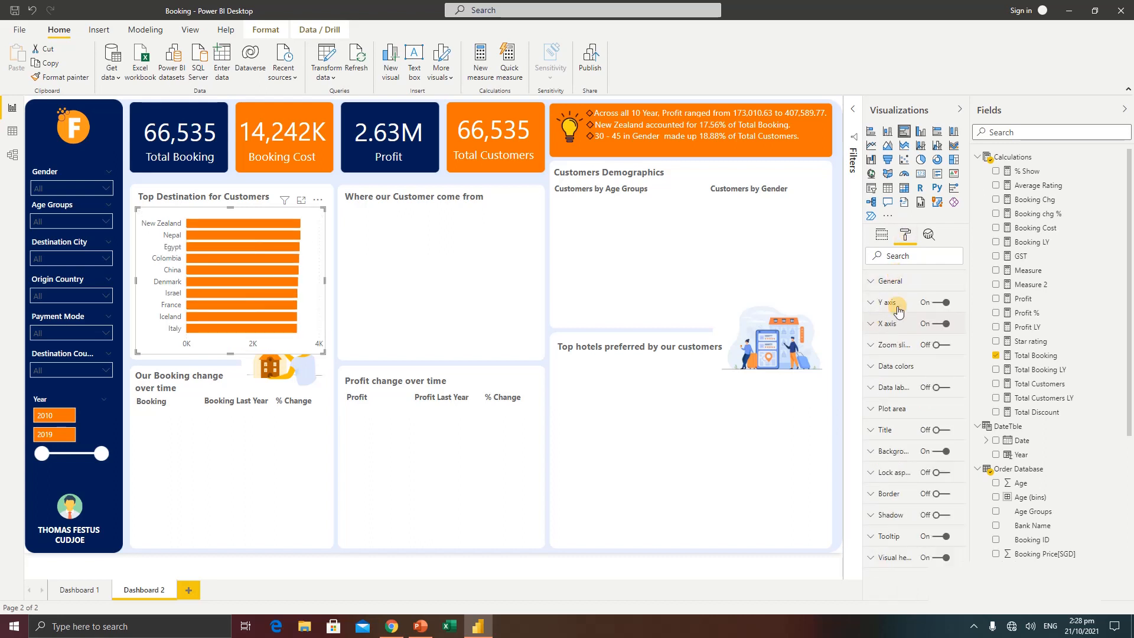
Turn on data labels for the destination bar chart and set their display units to None
left_click(944, 388)
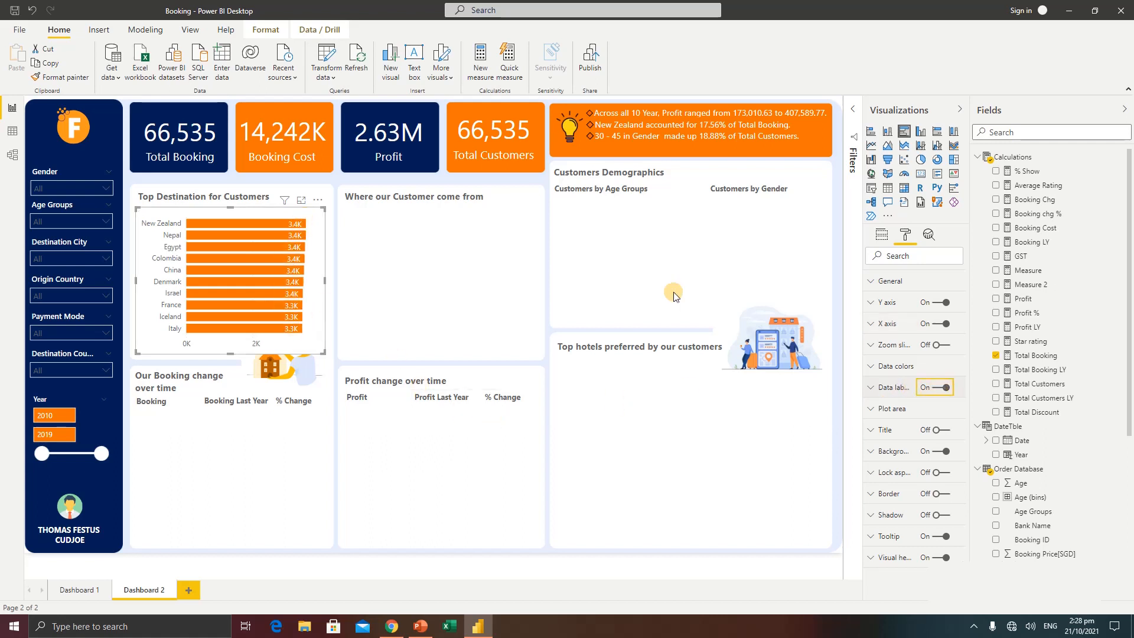
left_click(880, 391)
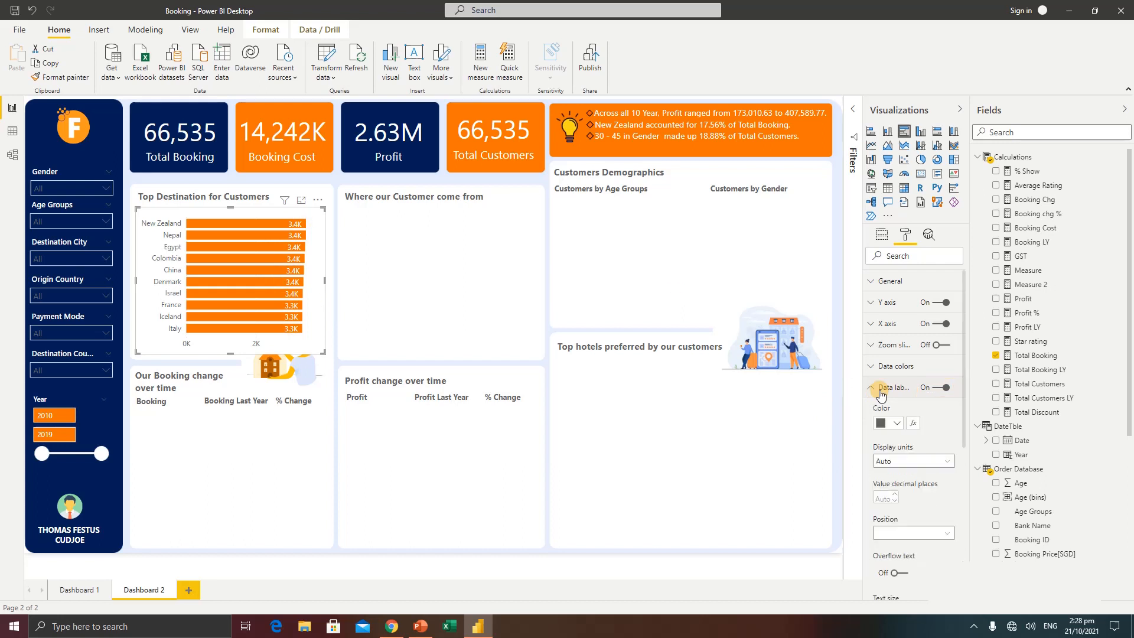
left_click(909, 461)
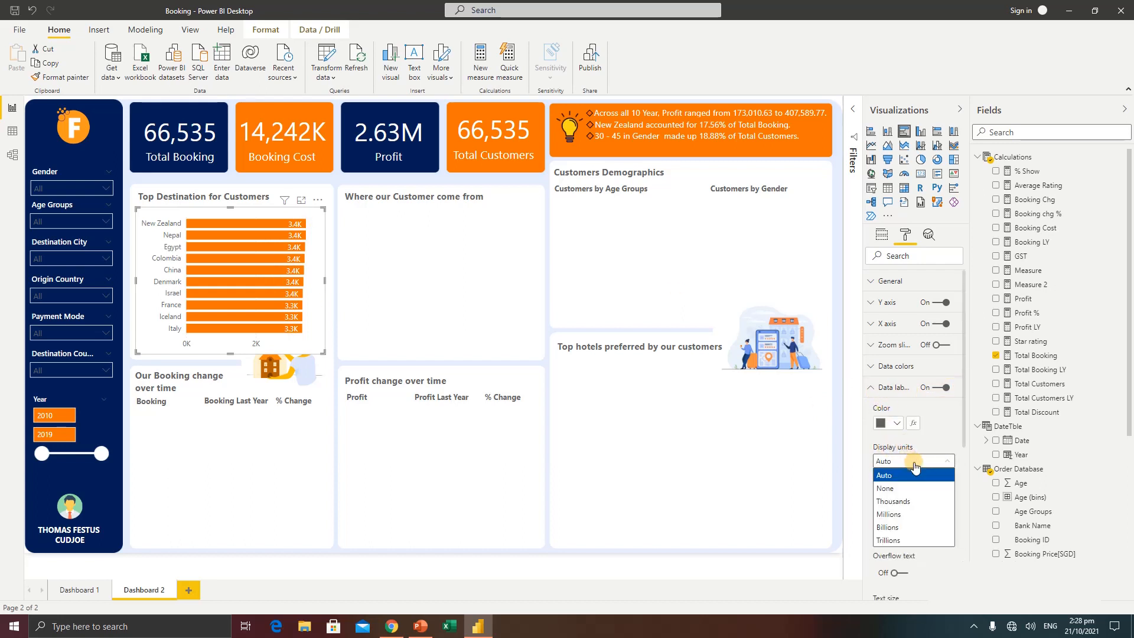
left_click(896, 488)
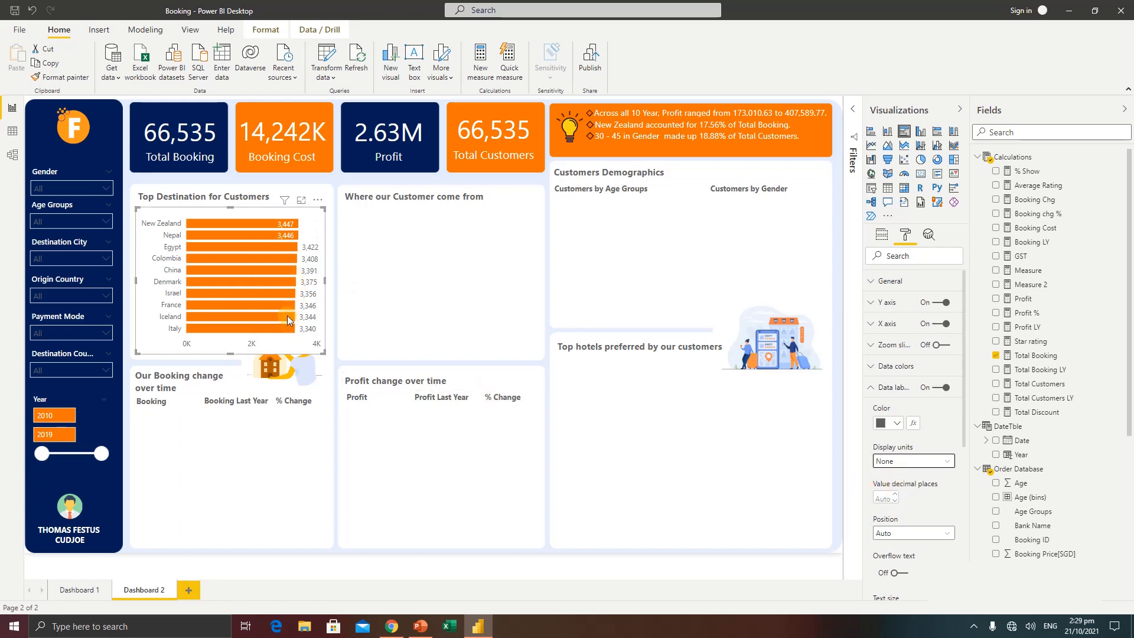
Turn off the destination bar chart's X axis and adjust the chart's fit beneath its heading
left_click(939, 325)
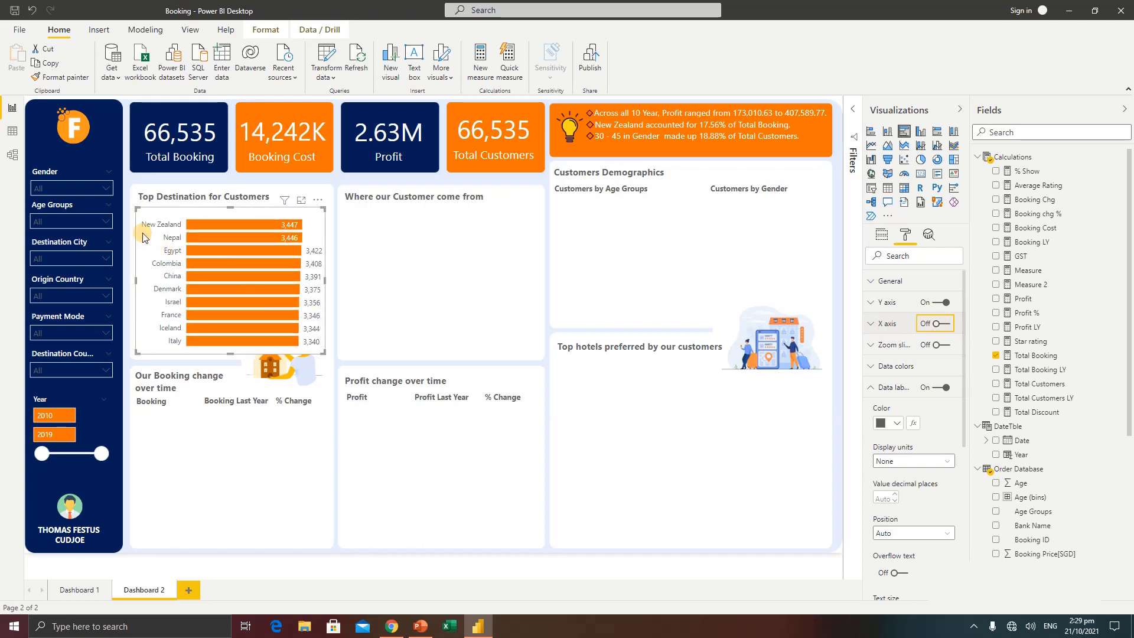
left_click_drag(135, 210, 136, 210)
left_click(476, 250)
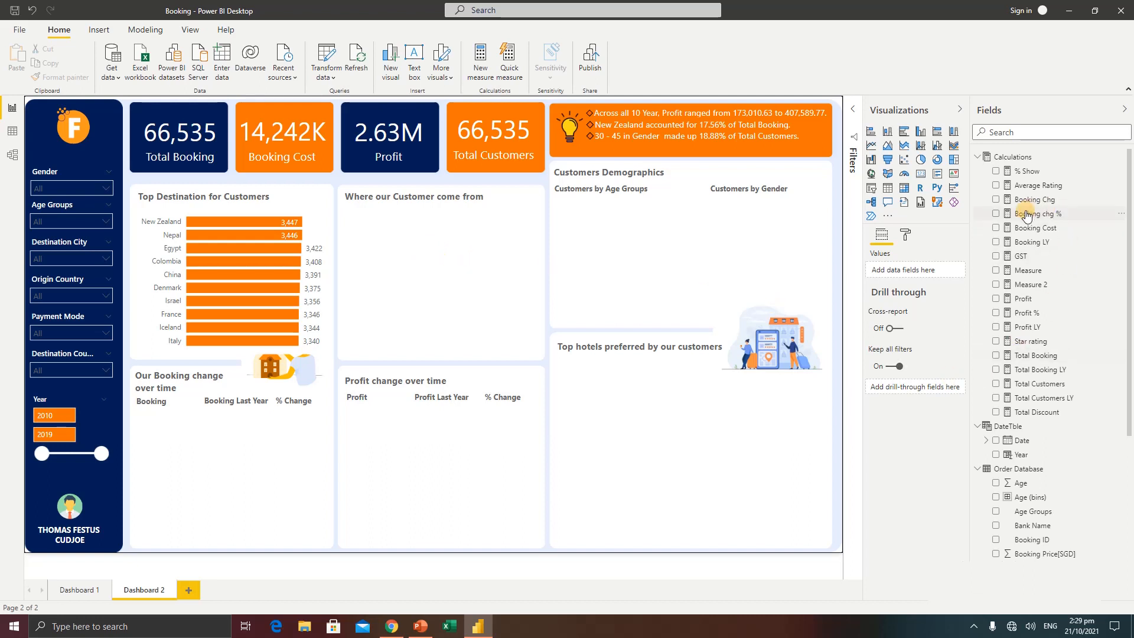
Add a Q&A visual below the Where our Customer come from heading and enlarge it
scroll(1026, 408, "down", 3)
scroll(1025, 425, "down", 1)
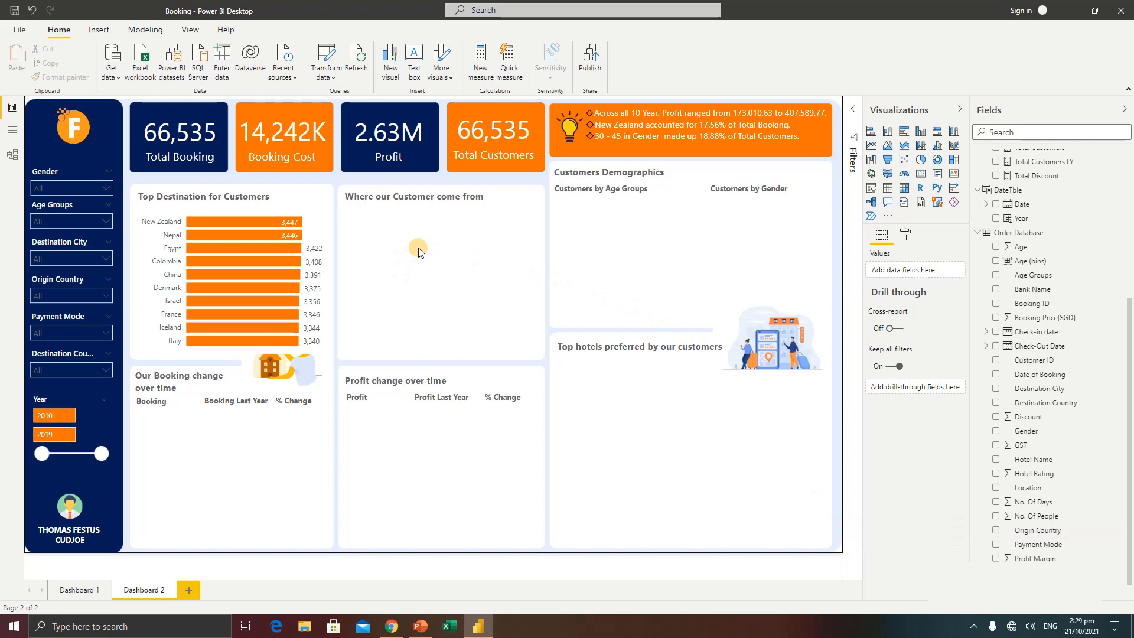
double_click(418, 251)
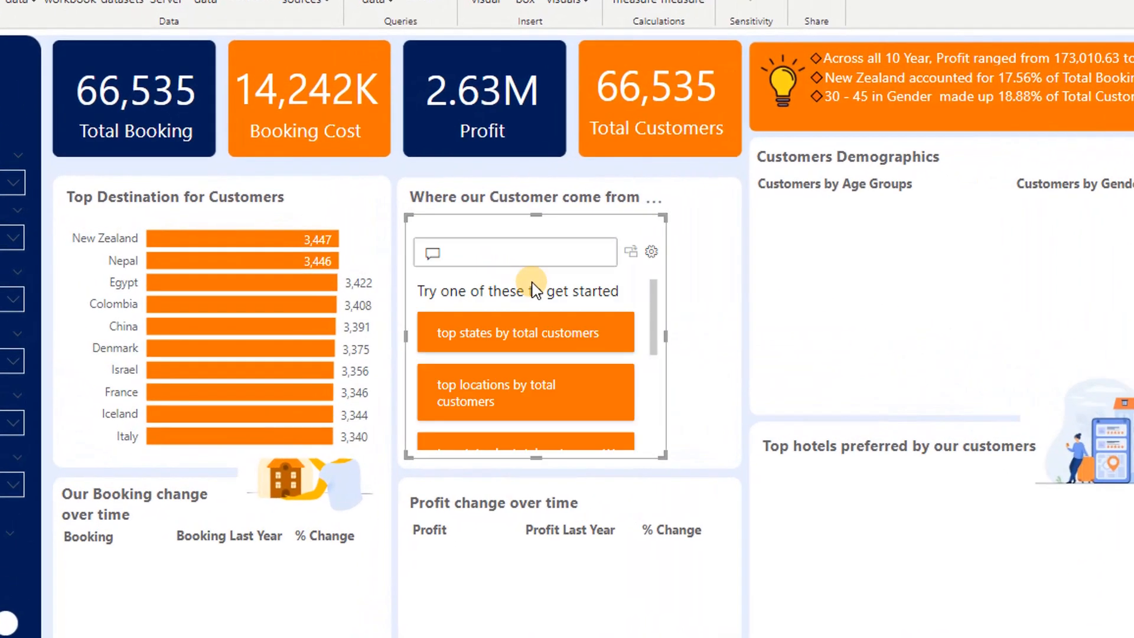
left_click_drag(665, 455, 1045, 617)
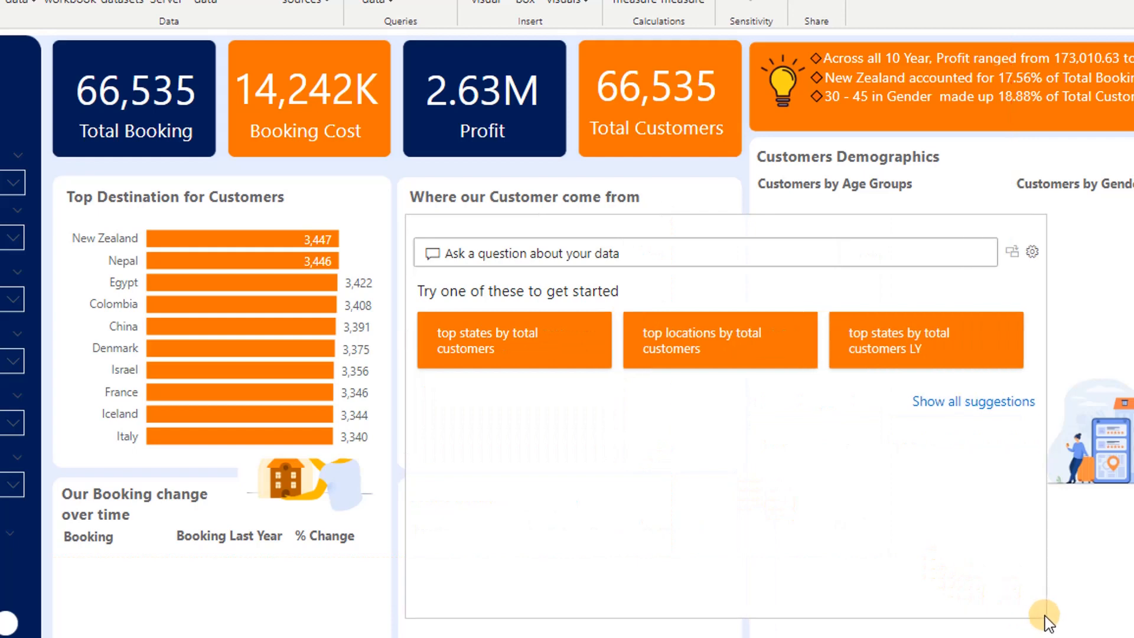
Enter the question "top 10origion country by total customers" in the new Q&A visual
left_click(625, 253)
type("top 10ori")
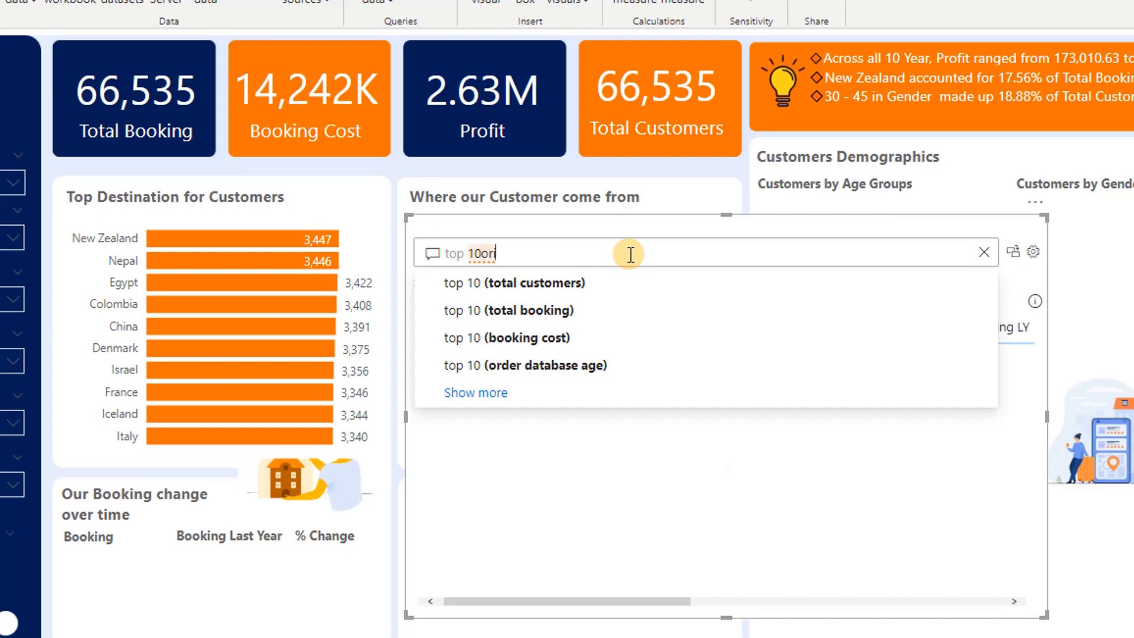
type("gion cu")
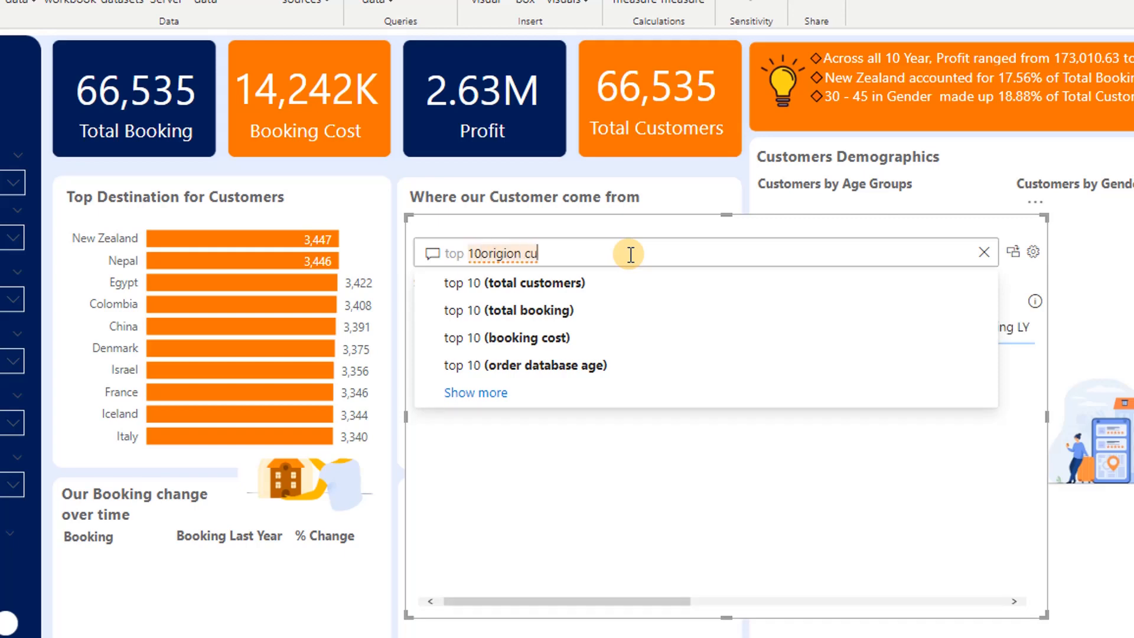
key("BackSpace")
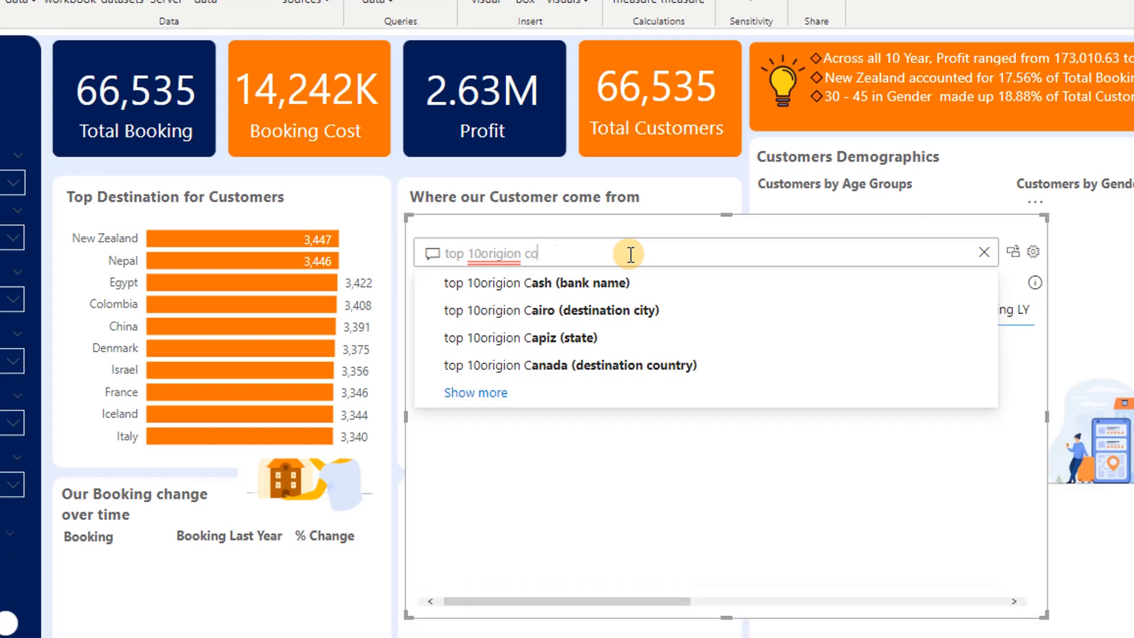
type("ountry by")
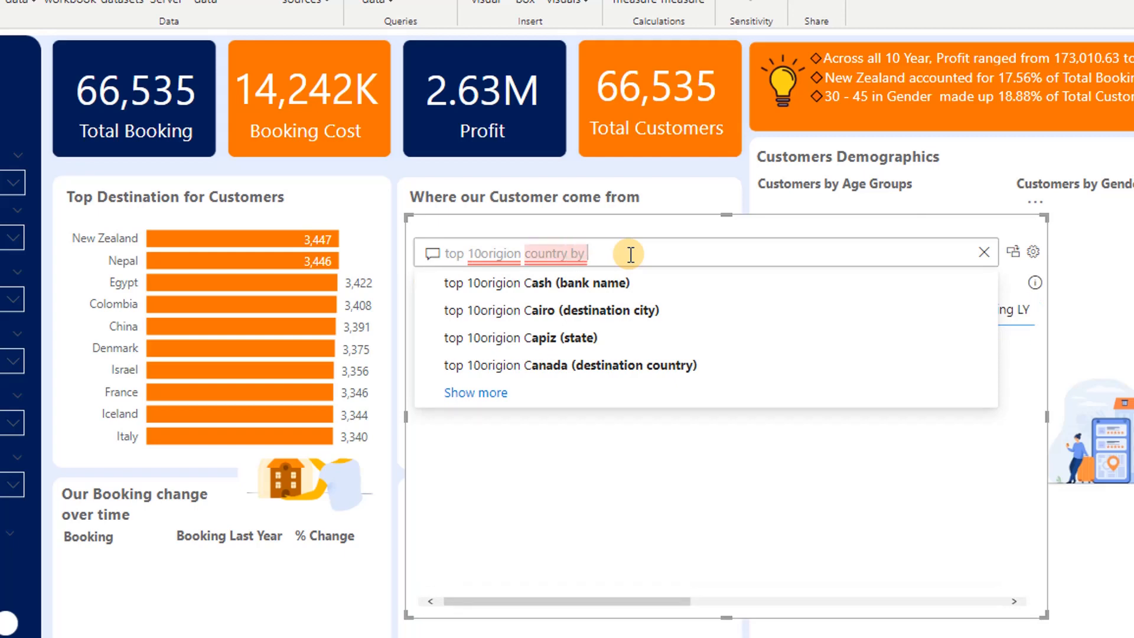
type(" total customers")
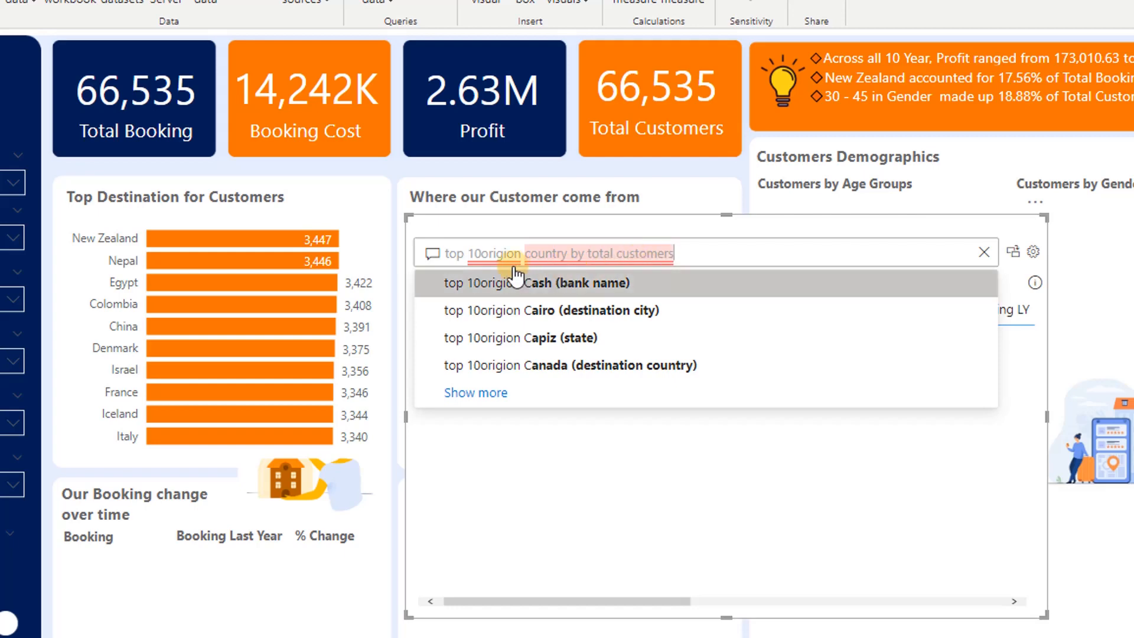
Correct the spacing and spelling of the question to read "top 10 origin country by total customers"
left_click(482, 255)
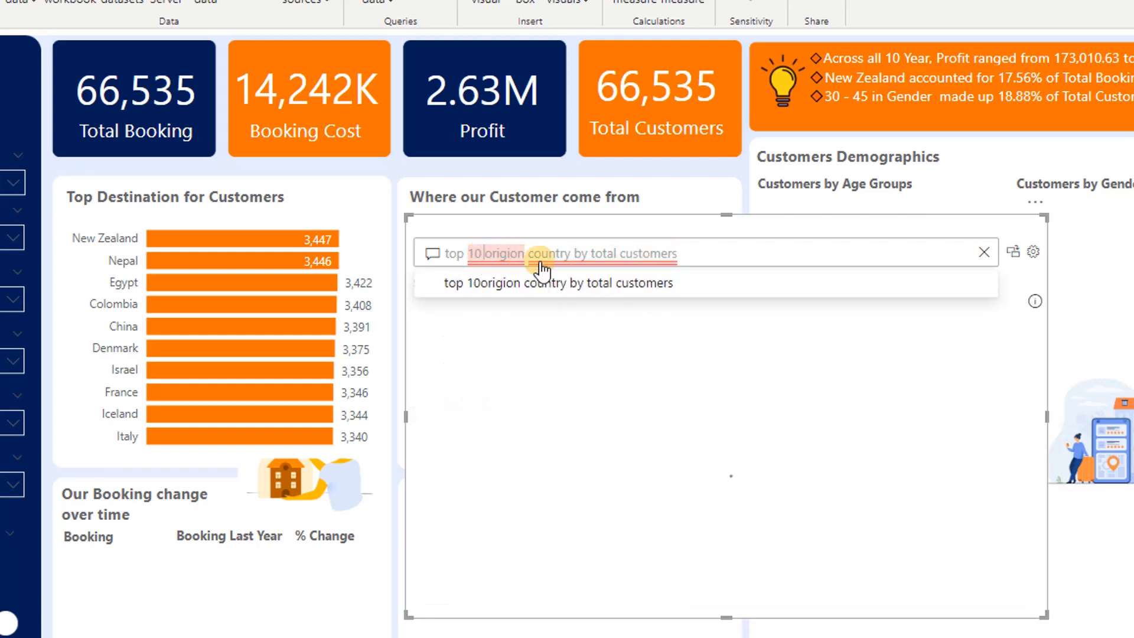
left_click(711, 250)
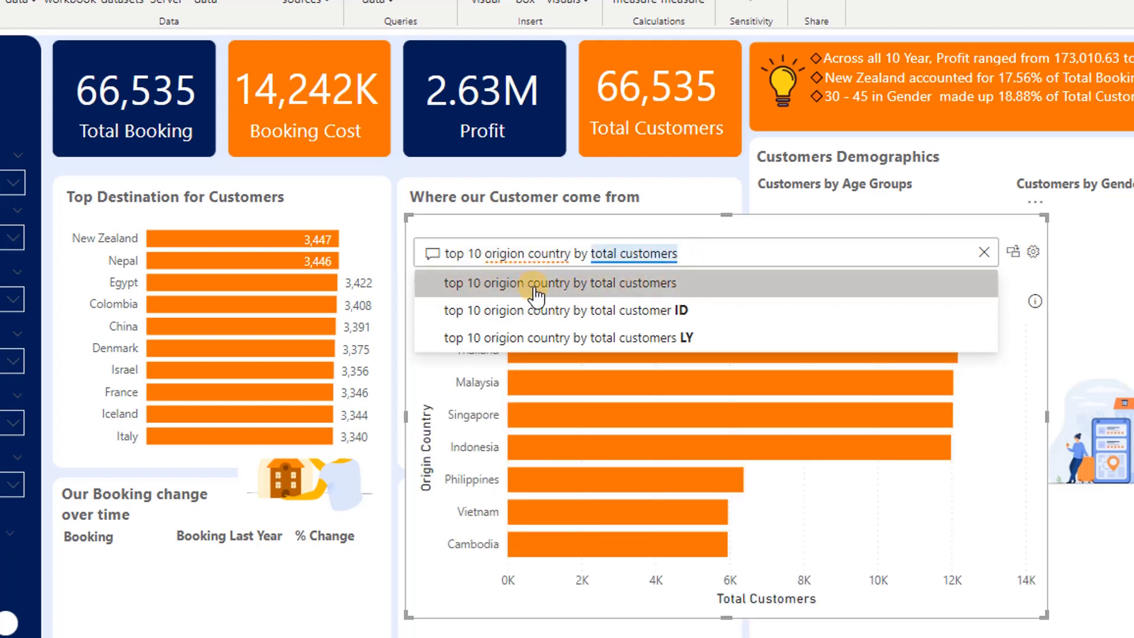
left_click(526, 250)
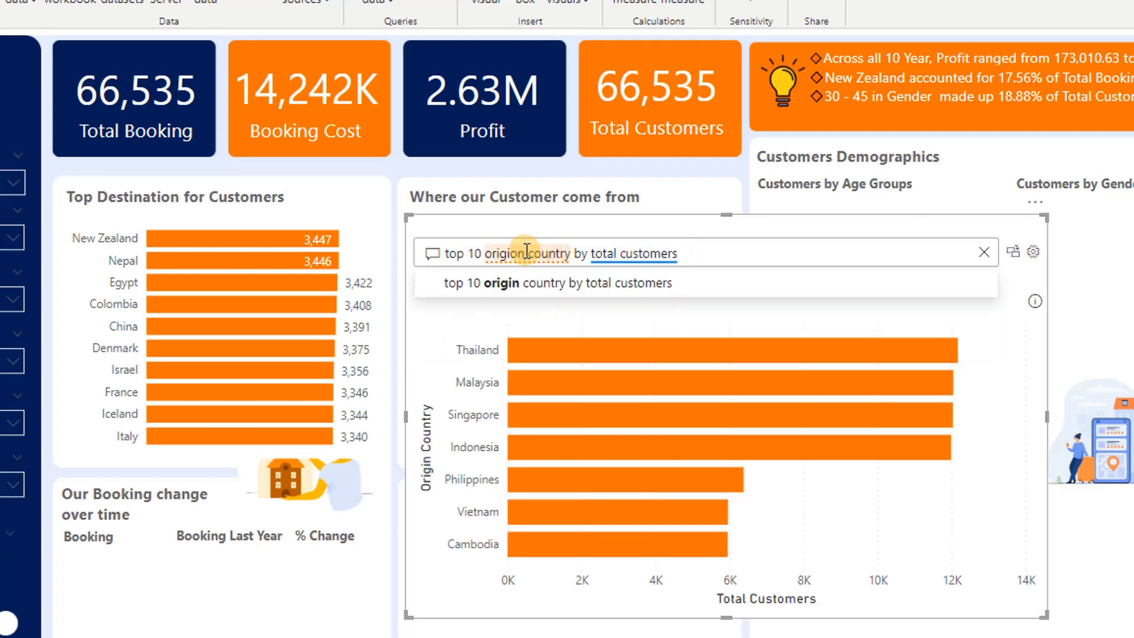
key("BackSpace")
key("BackSpace")
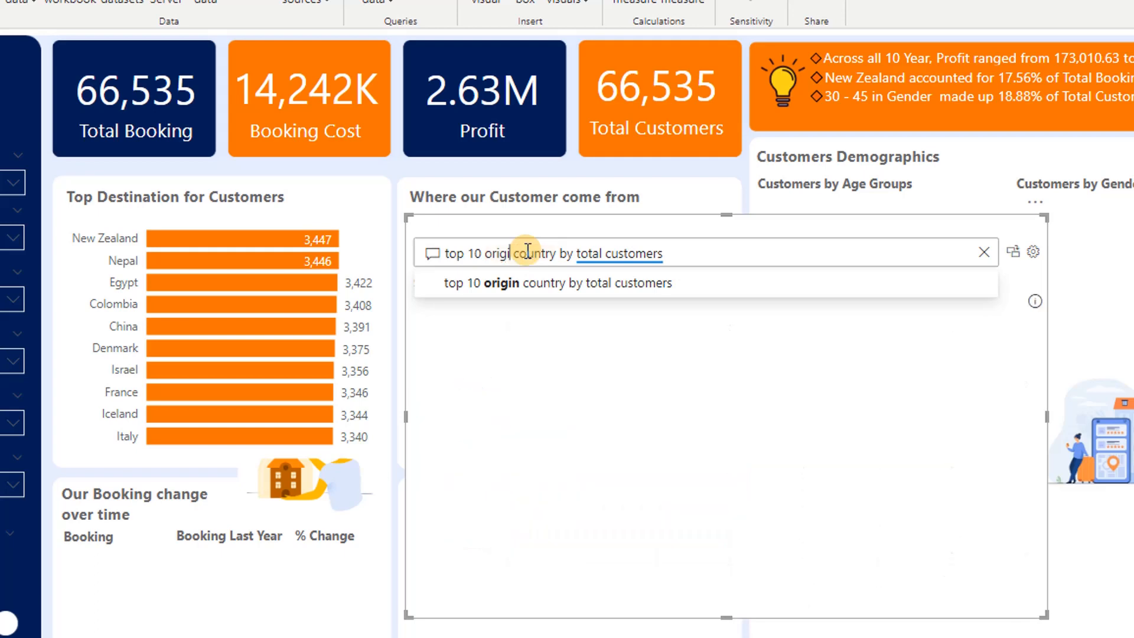
type("n")
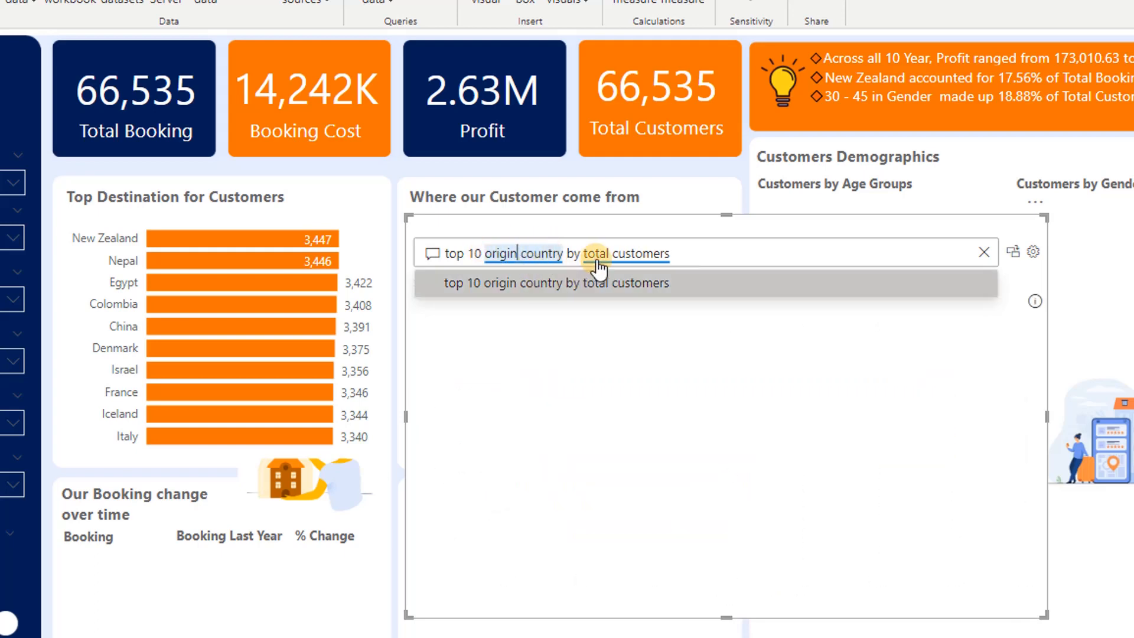
left_click(641, 258)
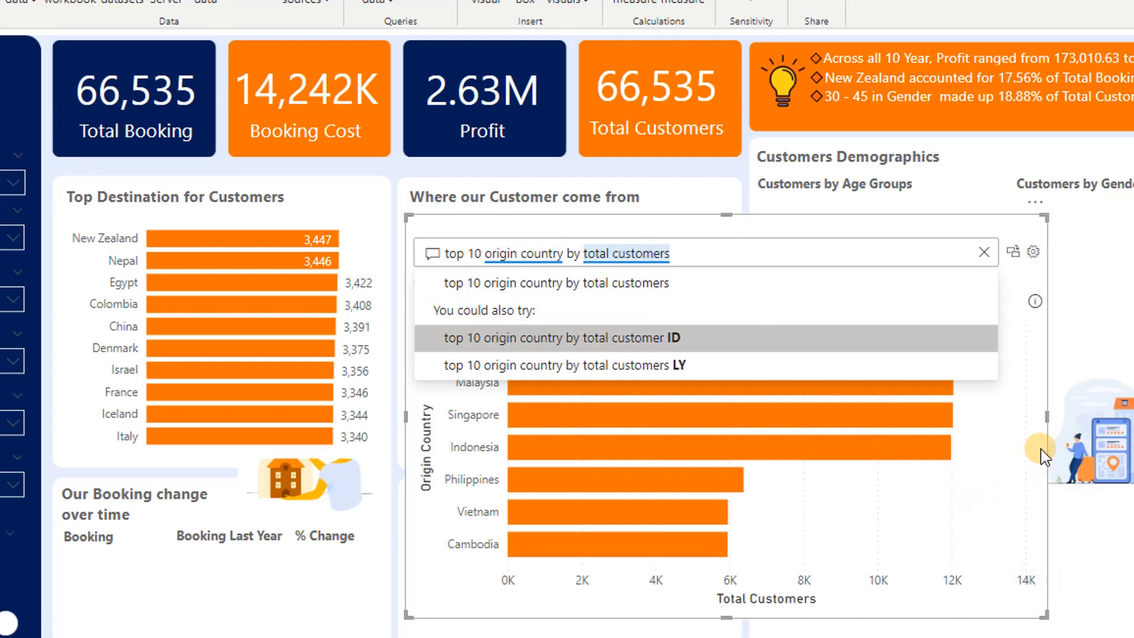
left_click(1024, 281)
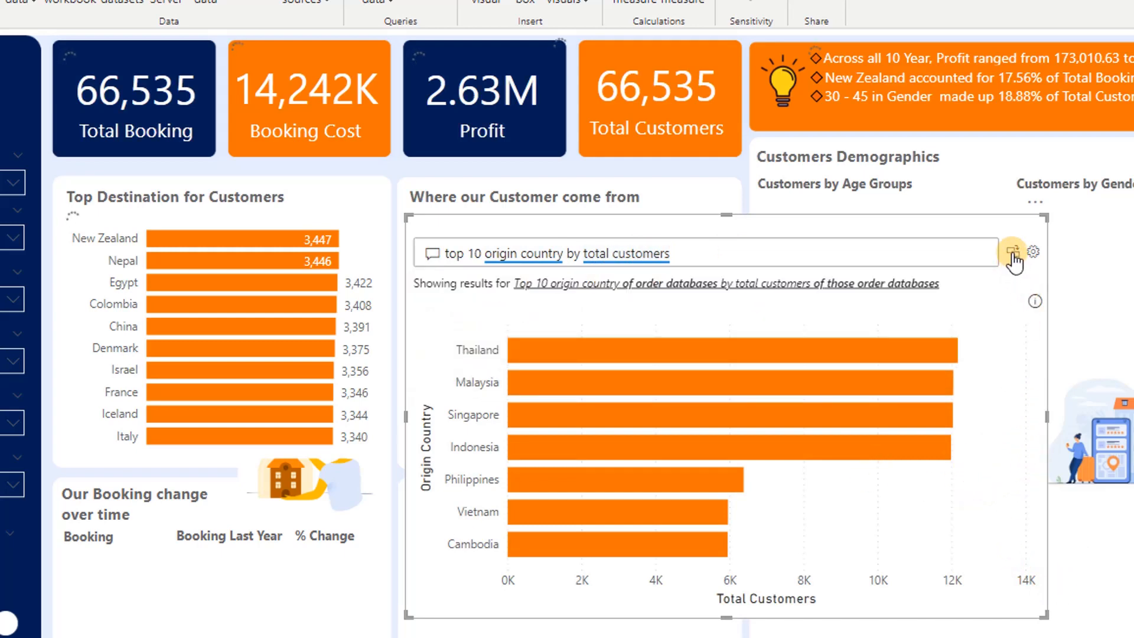
Convert the Q&A result into a standard bar chart and shrink it to about the size of the Where our Customer come from panel
left_click(1013, 253)
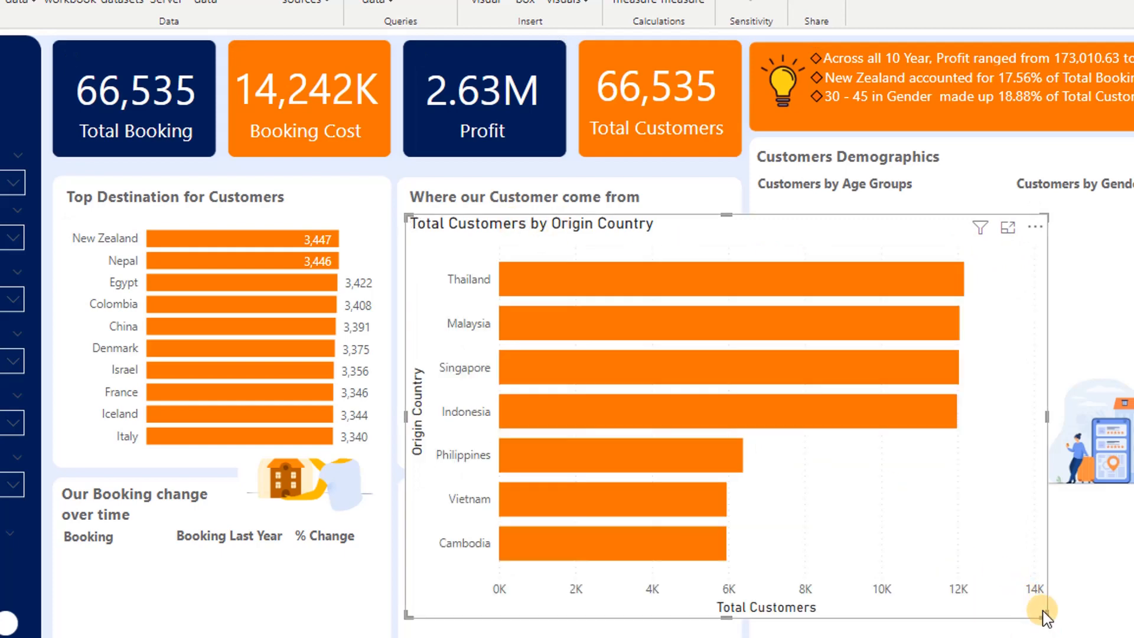
left_click_drag(1043, 616, 750, 450)
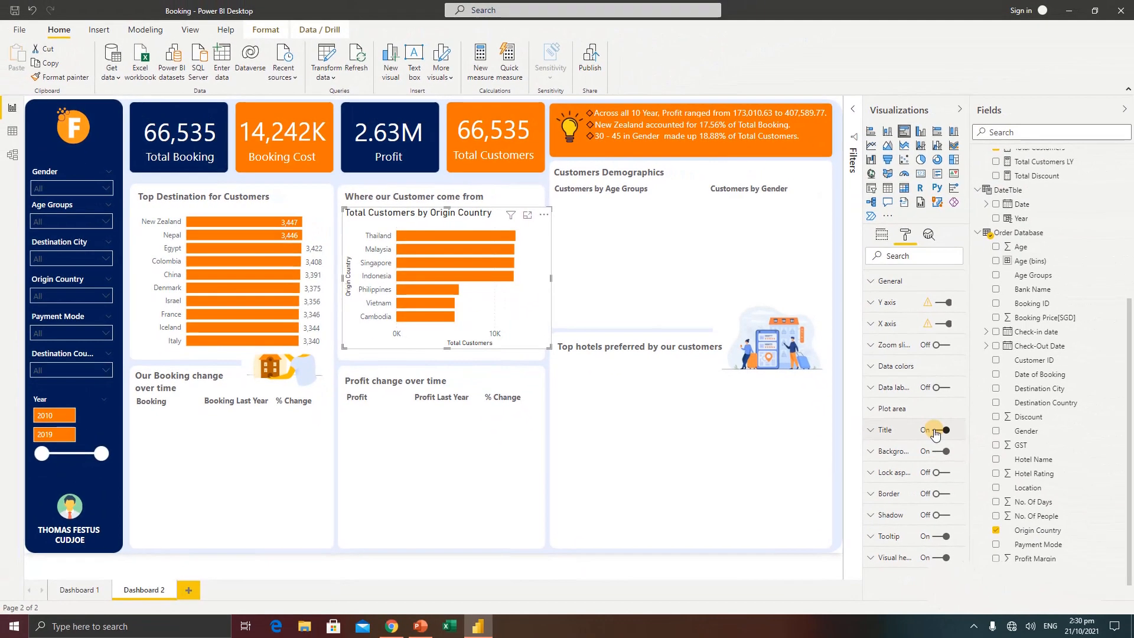
Turn off the origin country bar chart's title and resize the chart to sit beneath the panel heading
left_click(934, 430)
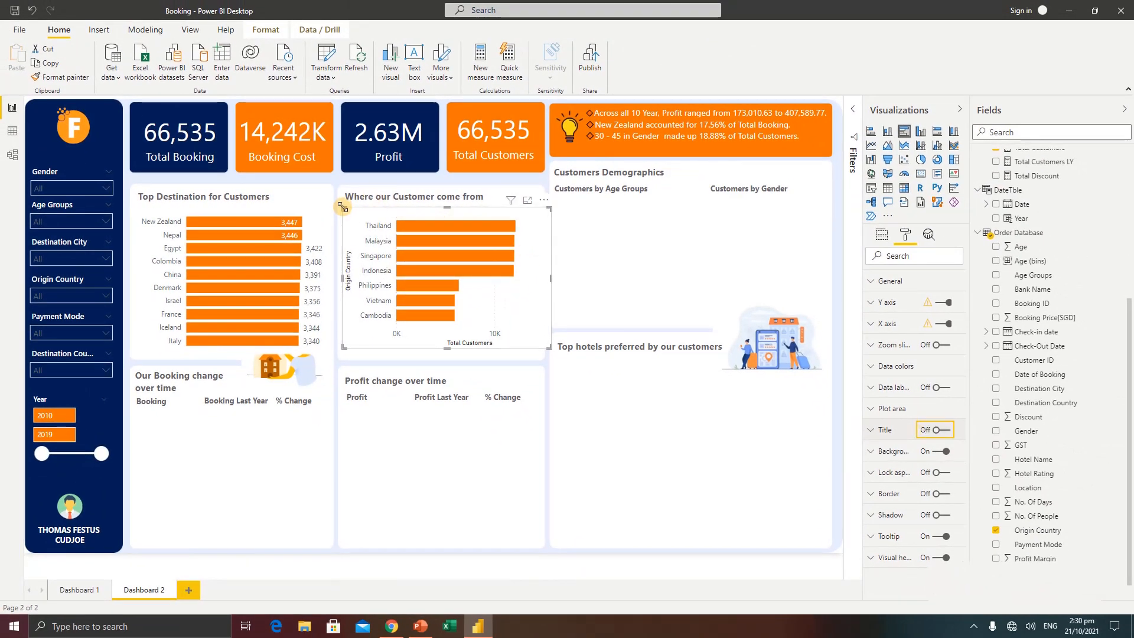
left_click_drag(343, 207, 348, 200)
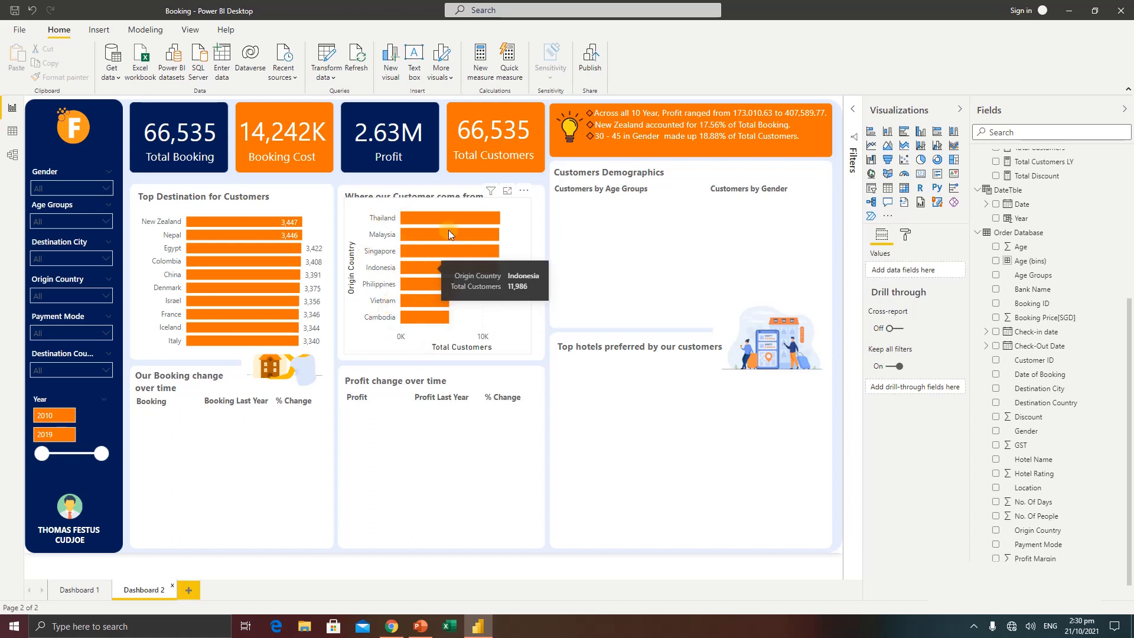
mouse_move(477, 220)
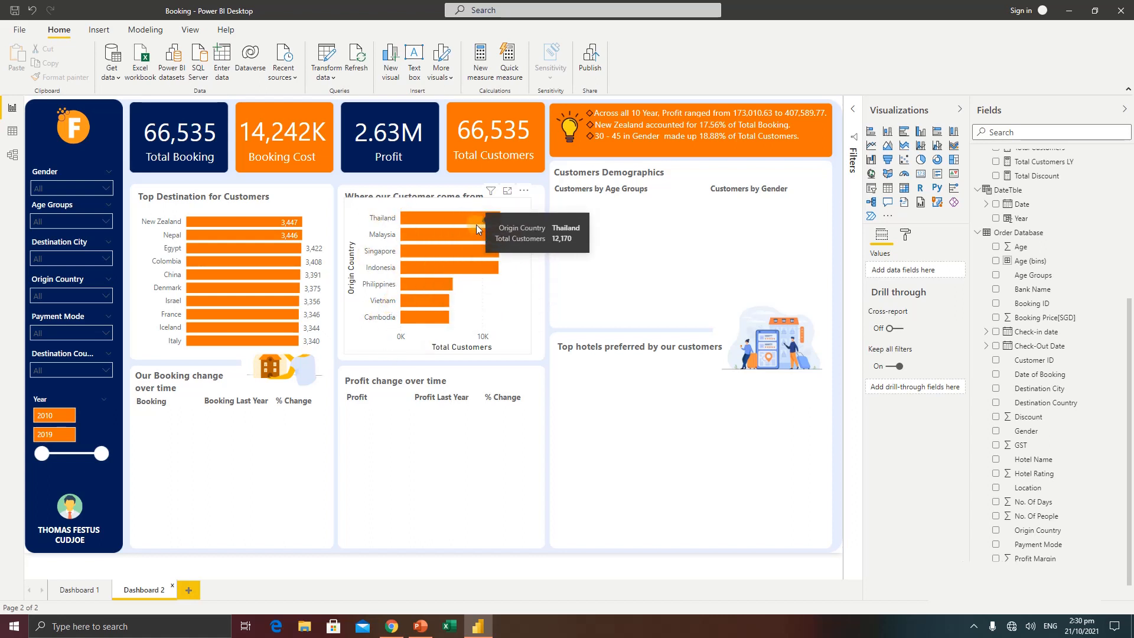
left_click(347, 201)
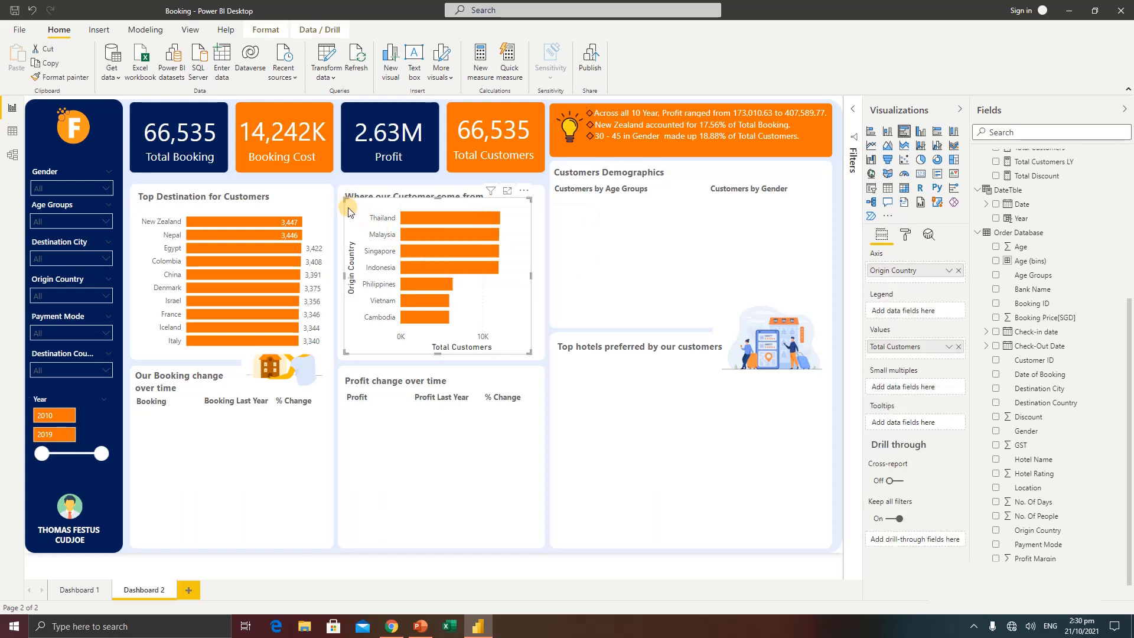
left_click_drag(349, 212, 348, 214)
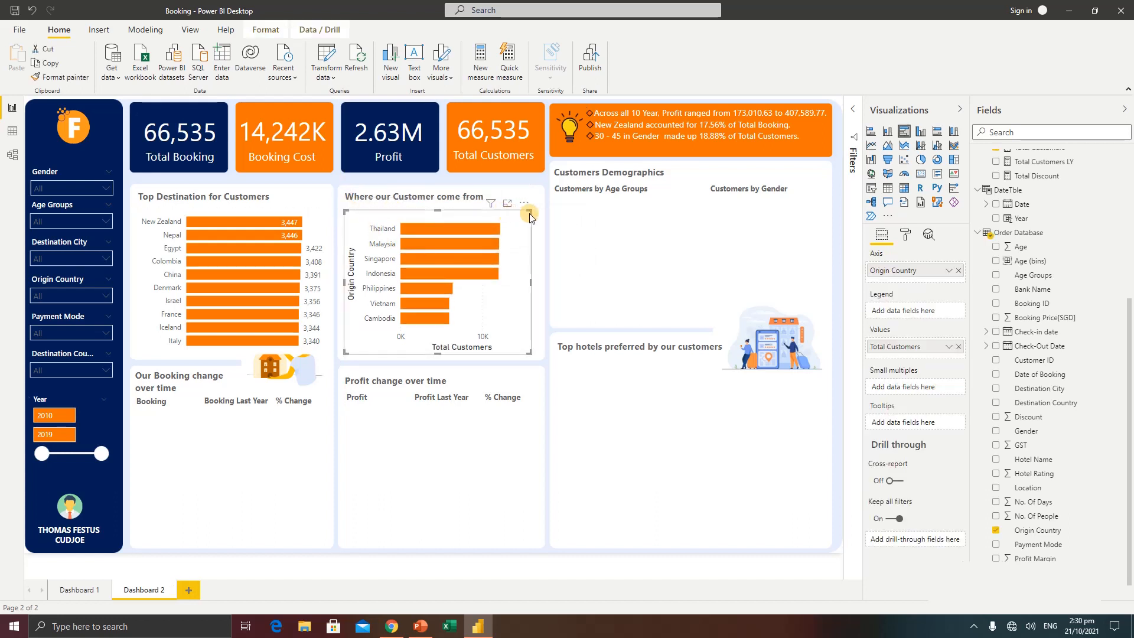
left_click_drag(531, 212, 533, 208)
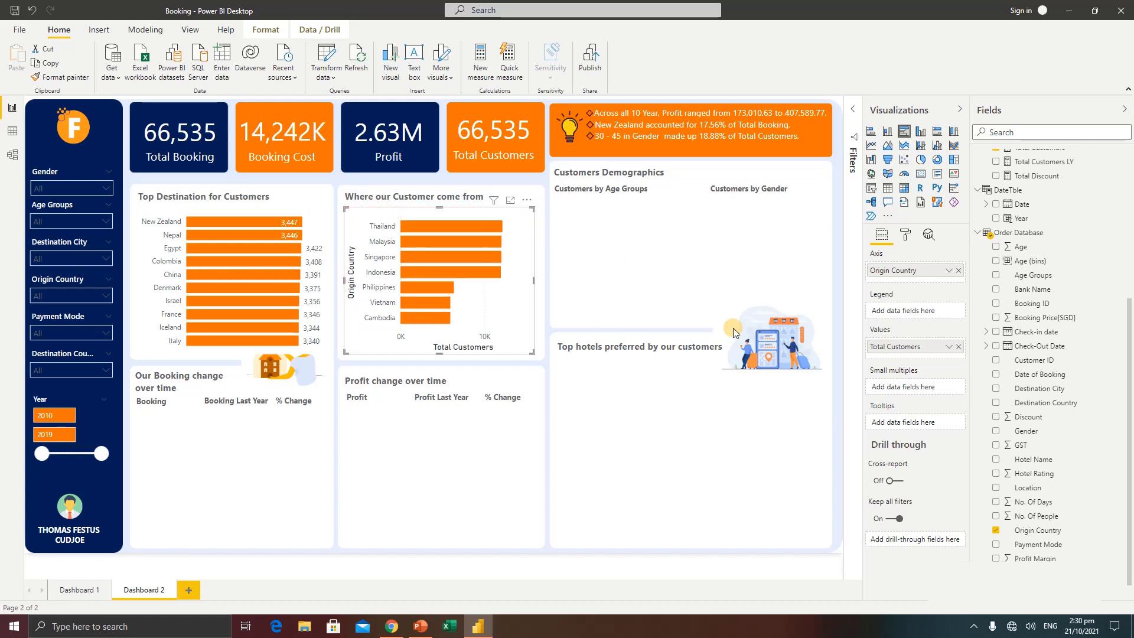
Turn on data labels for the origin country bar chart and set their display units to None
left_click(907, 235)
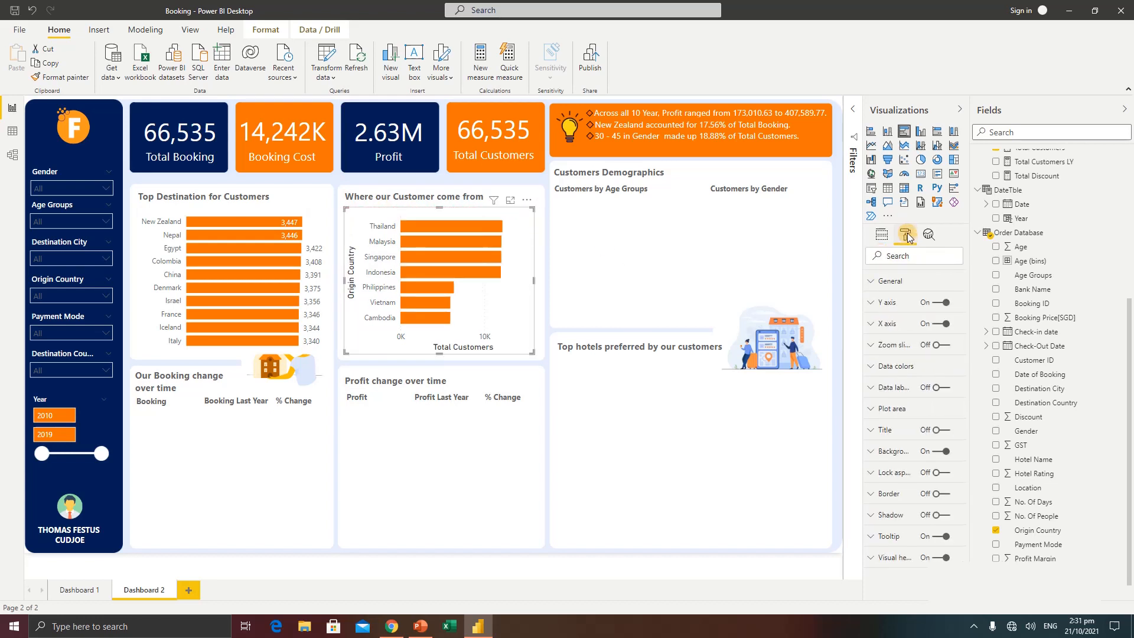
left_click(945, 388)
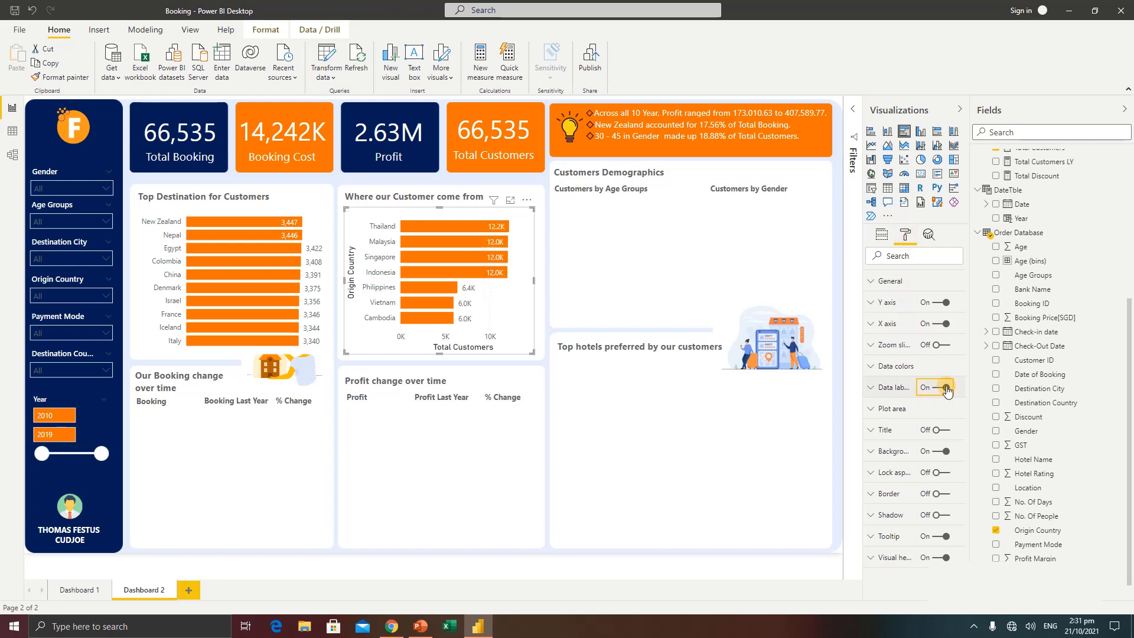
left_click(873, 388)
left_click(913, 462)
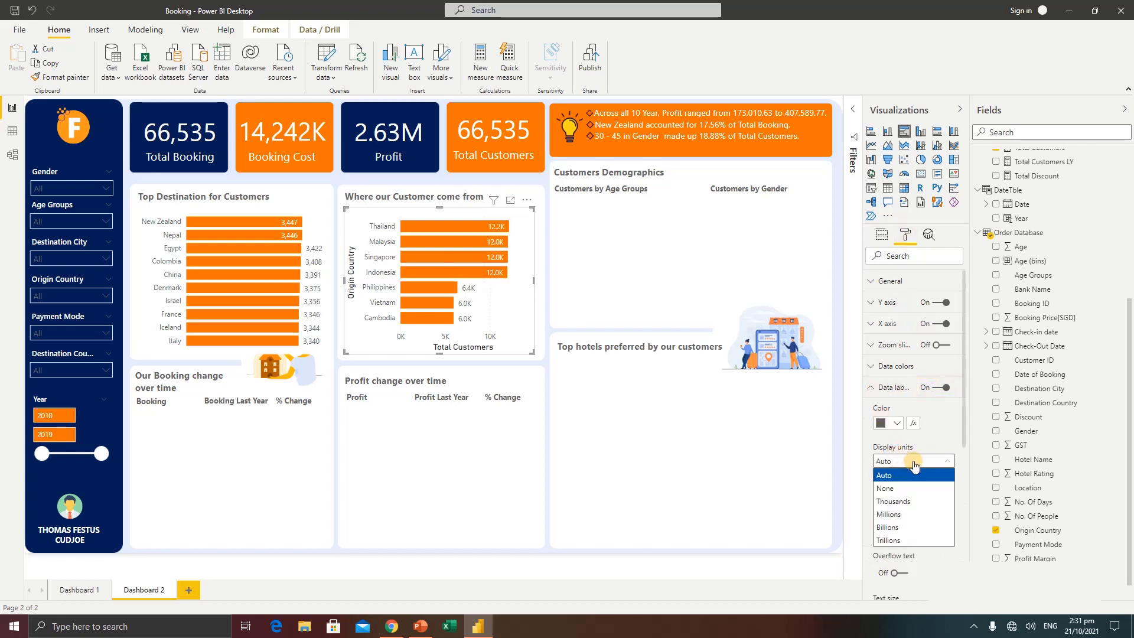
left_click(902, 489)
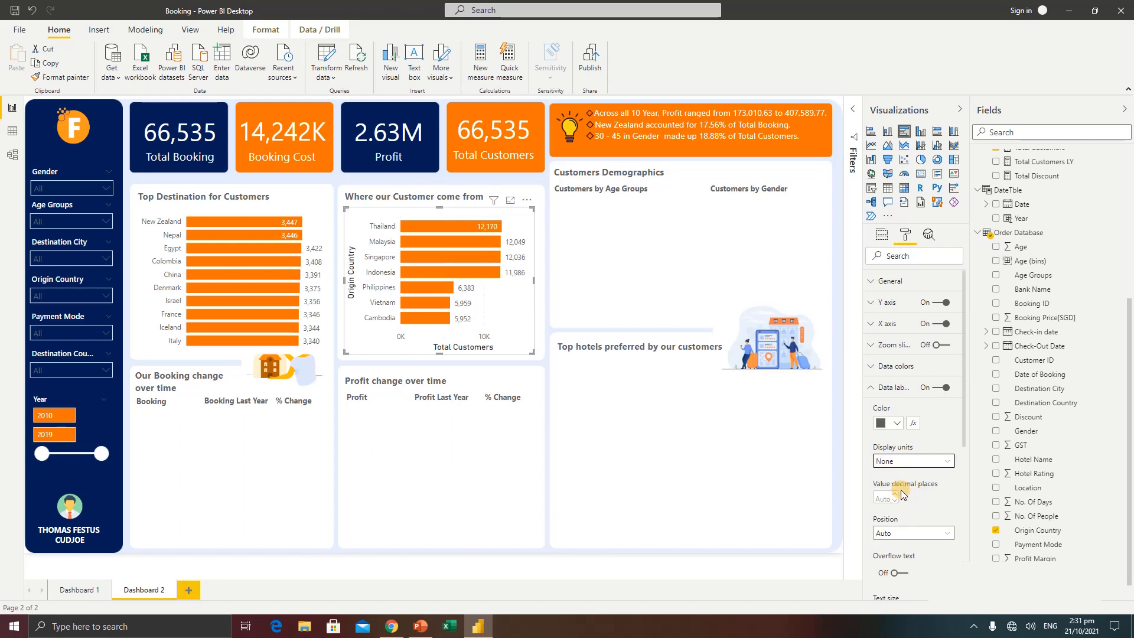
Turn off the Y axis title and the X axis title of the origin country bar chart
left_click(885, 303)
scroll(899, 416, "down", 10)
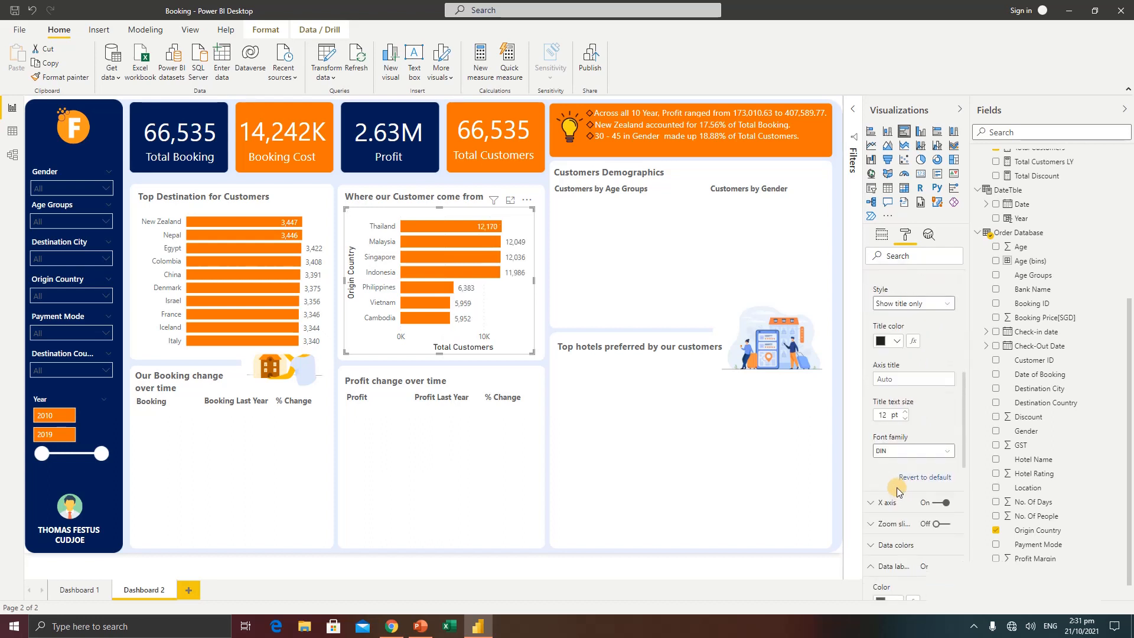
scroll(916, 414, "up", 4)
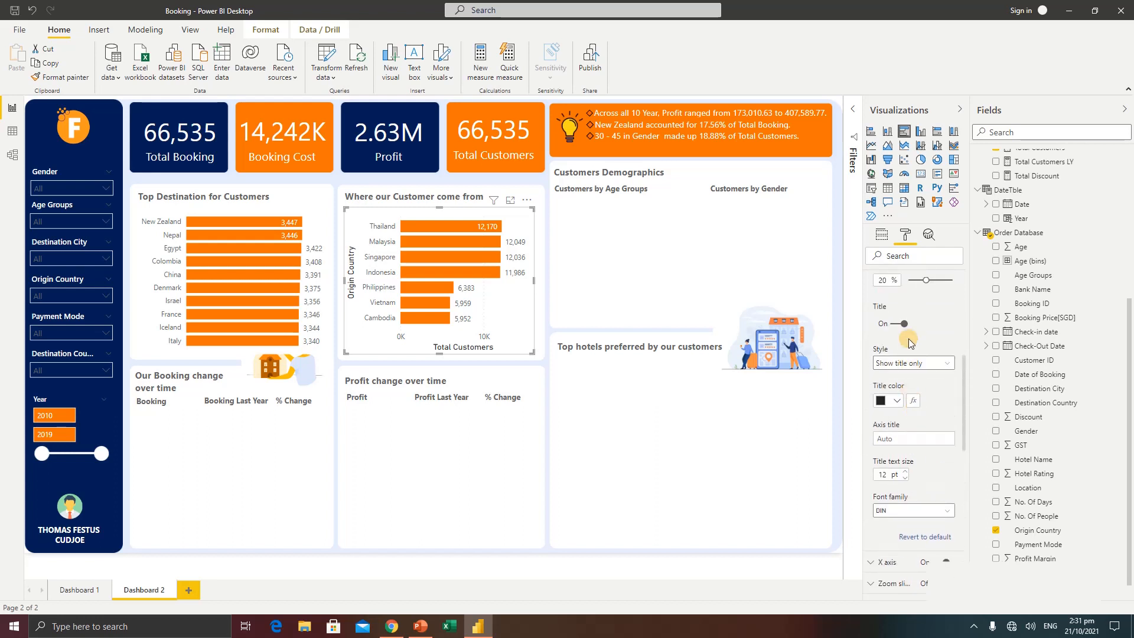
left_click(890, 326)
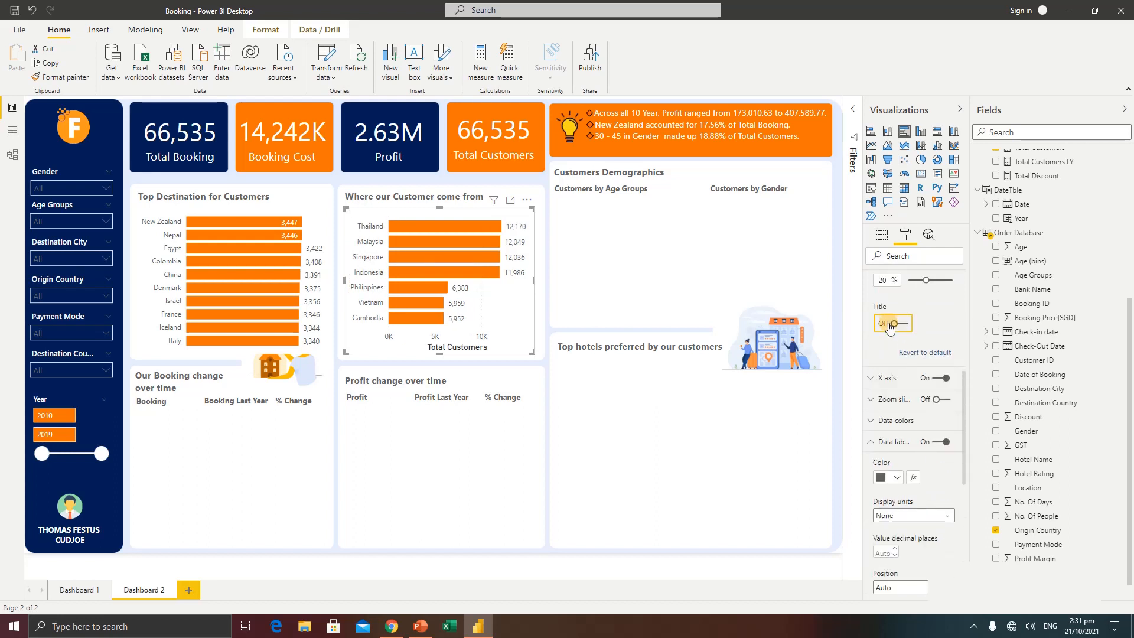
scroll(902, 350, "up", 2)
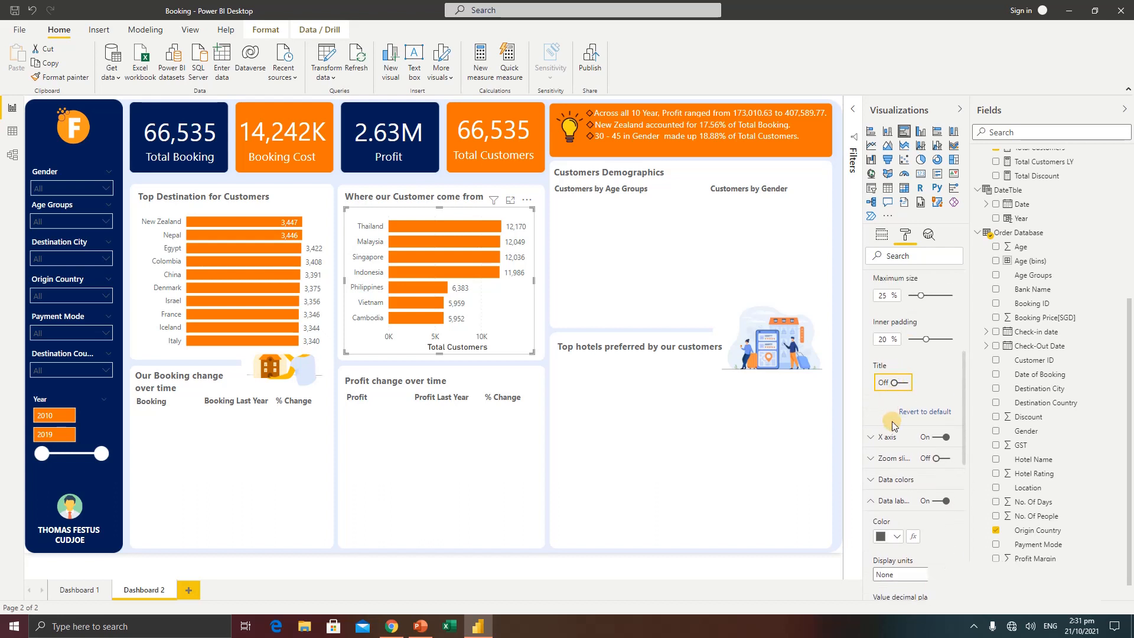
left_click(889, 437)
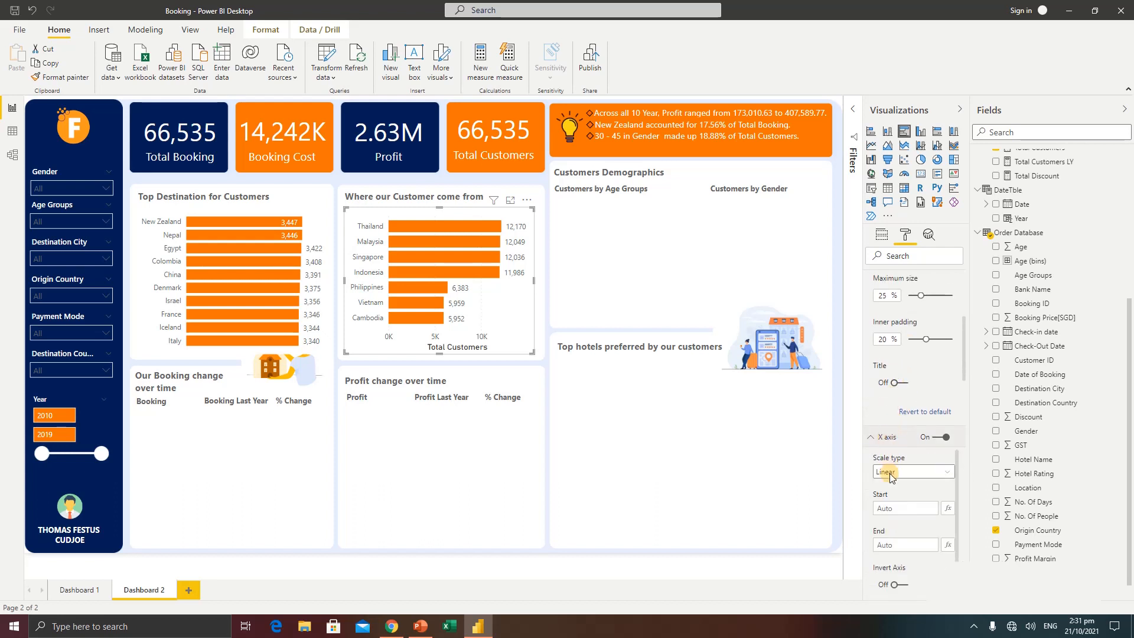
scroll(886, 473, "down", 10)
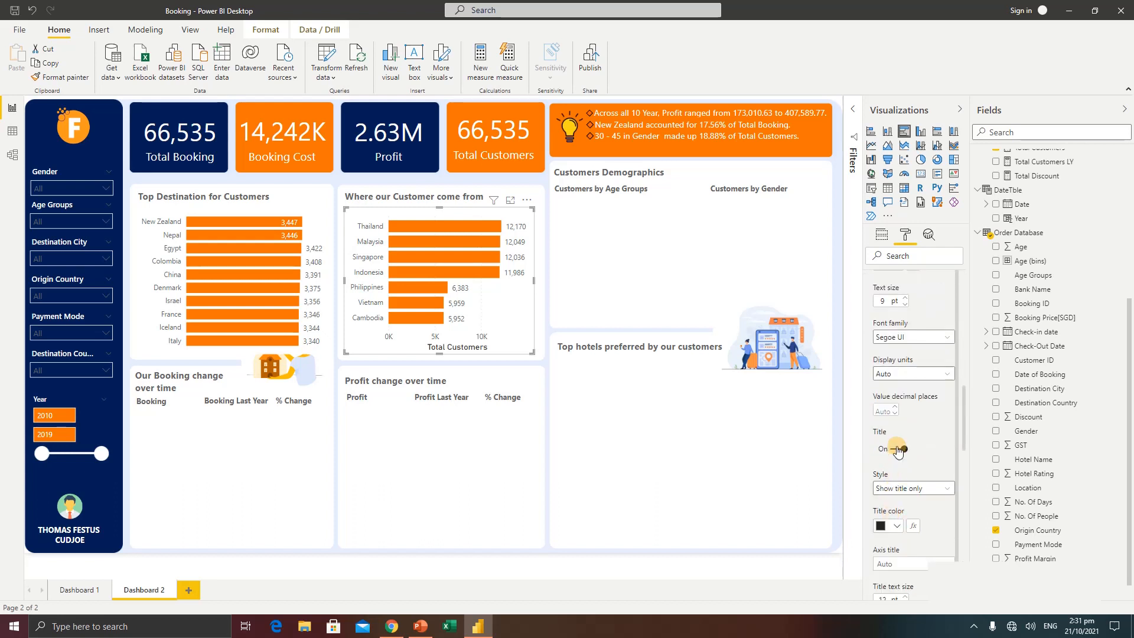
left_click(895, 450)
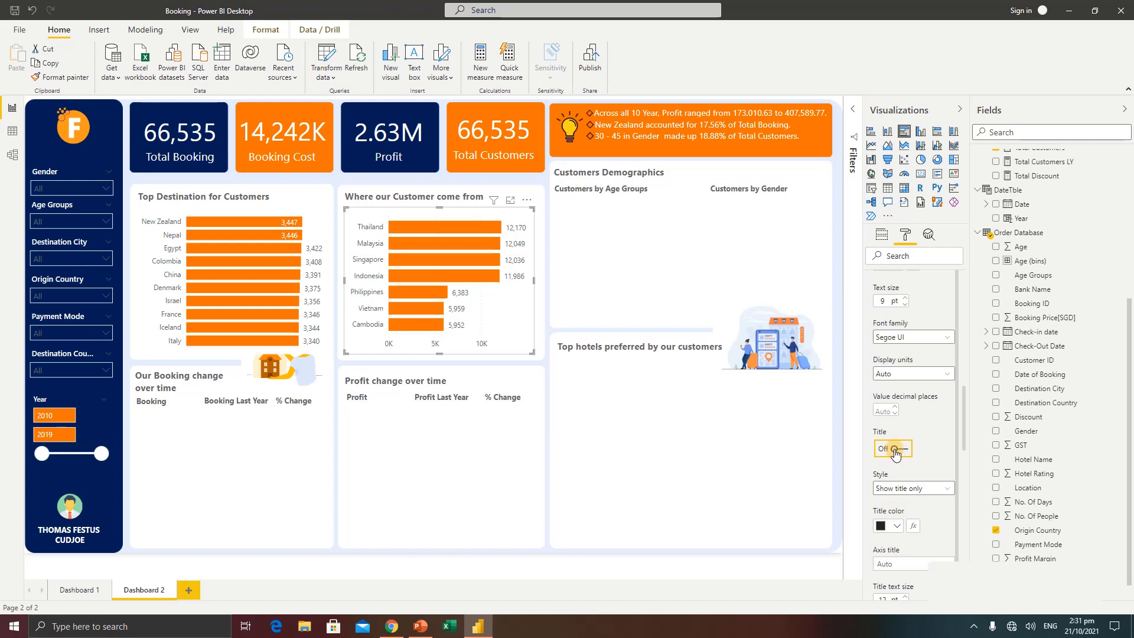
left_click(553, 270)
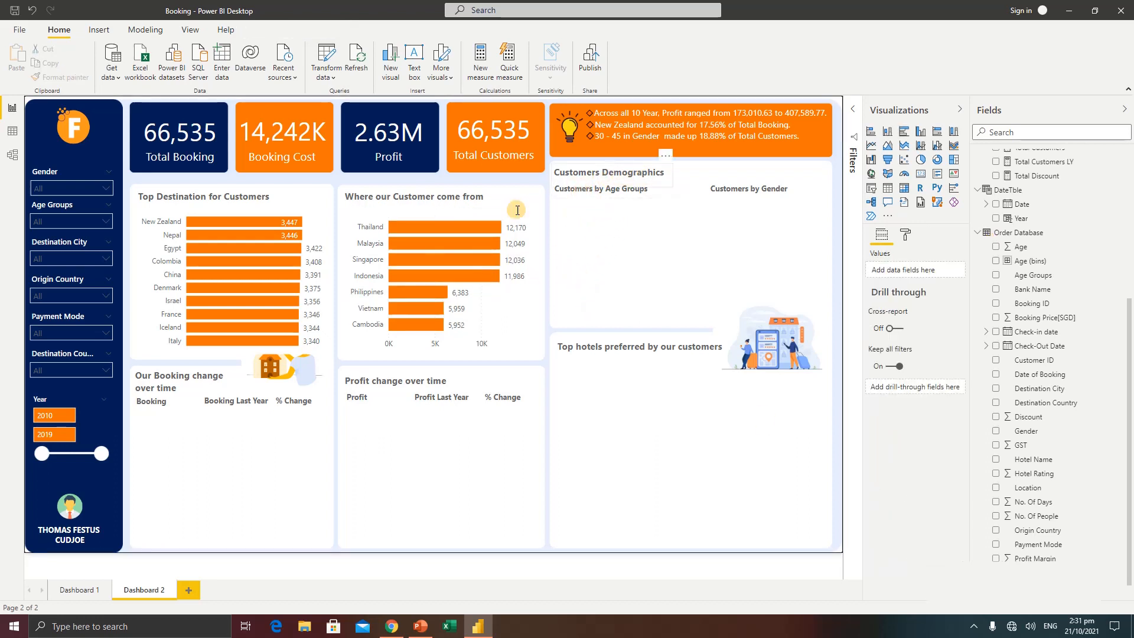
Check the age groups chart on Dashboard 1, and insert an enlarged Q&A visual beneath Dashboard 2's Customers by Age Groups heading
left_click(78, 591)
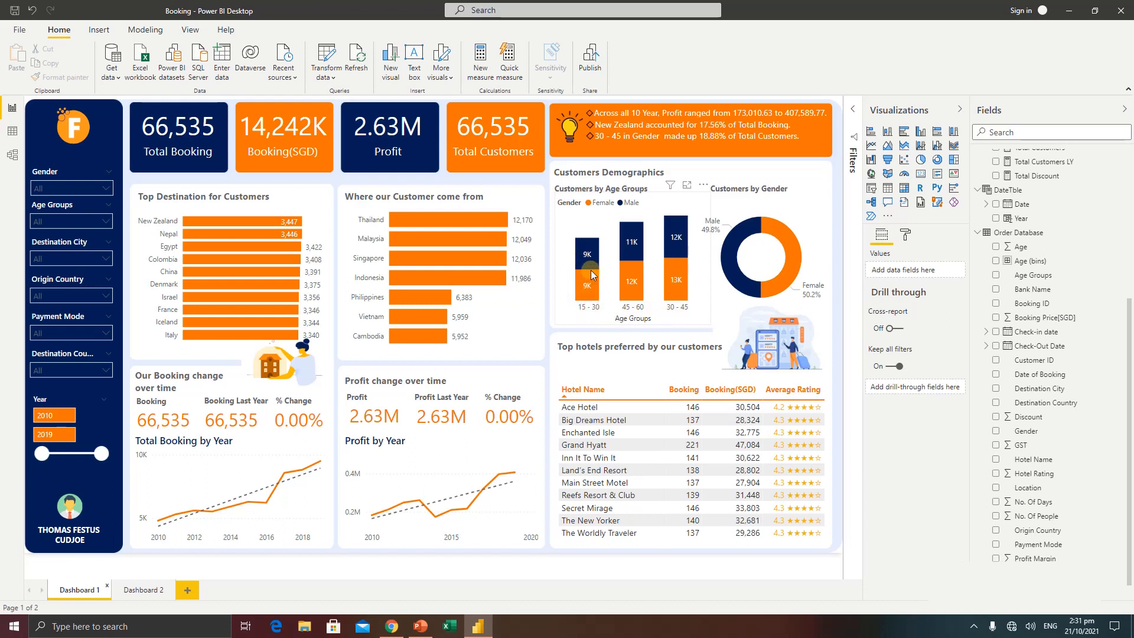
mouse_move(593, 255)
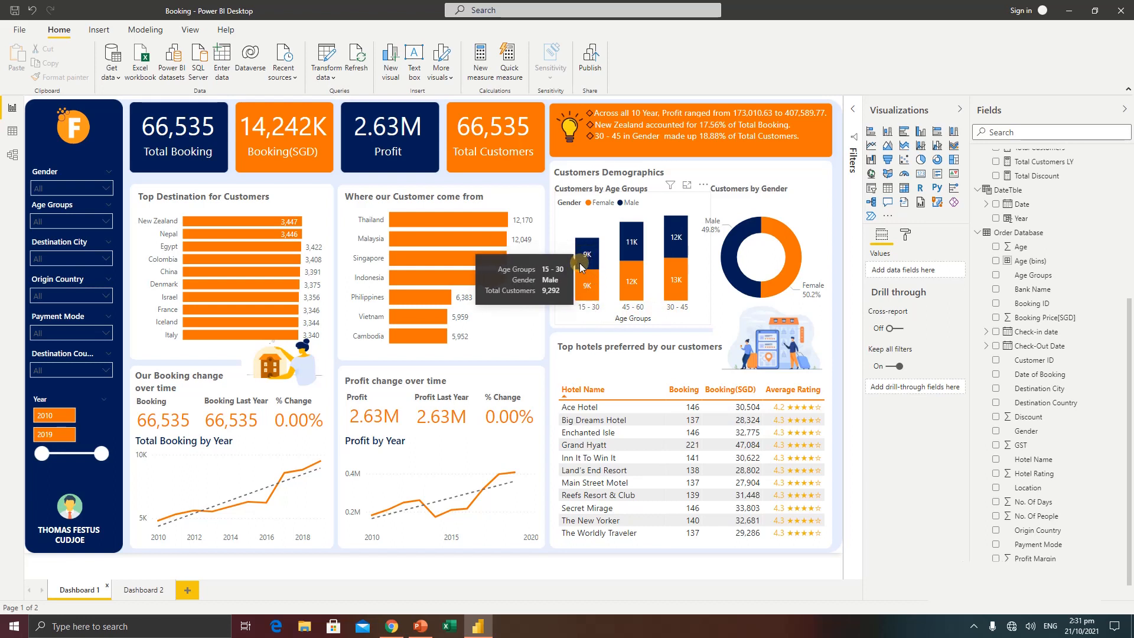
left_click(142, 598)
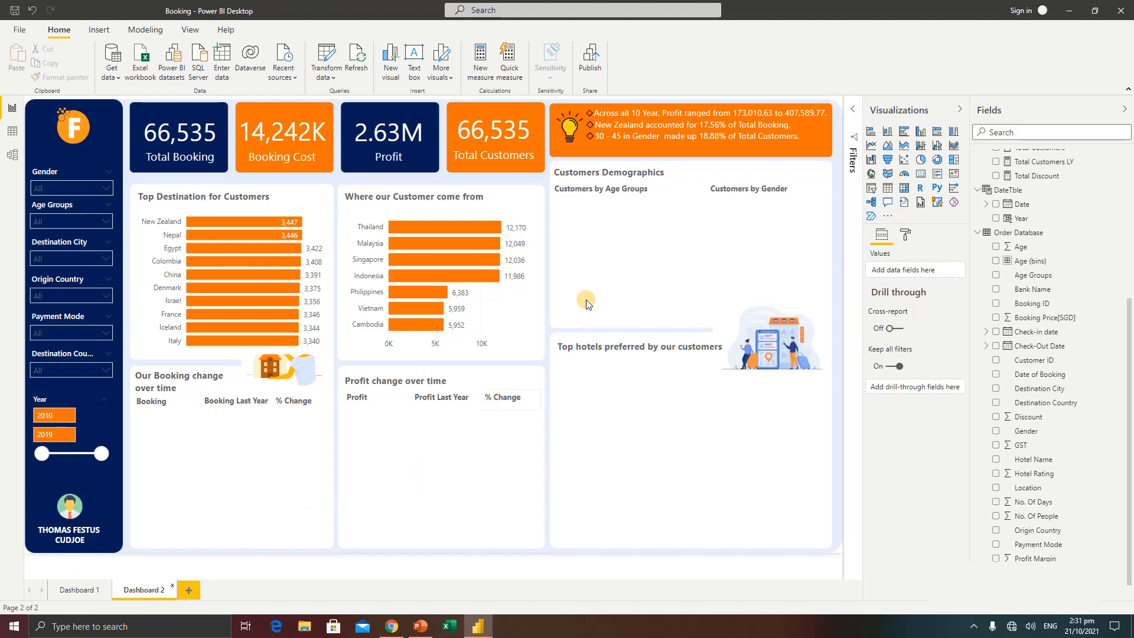
double_click(641, 244)
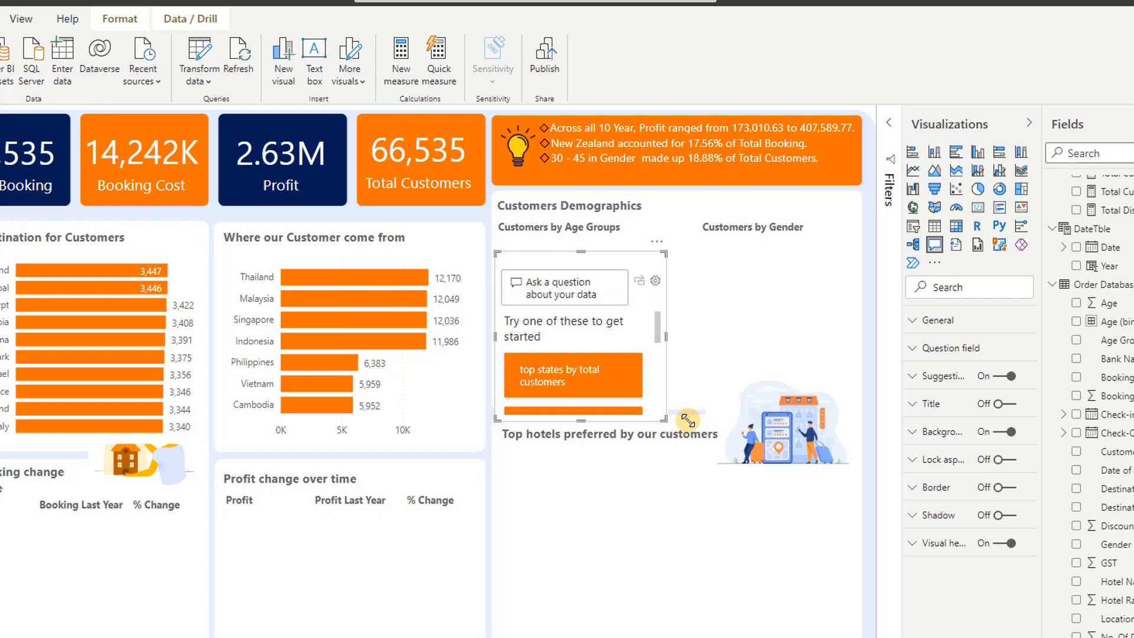
left_click_drag(681, 338, 769, 366)
left_click_drag(780, 459, 831, 554)
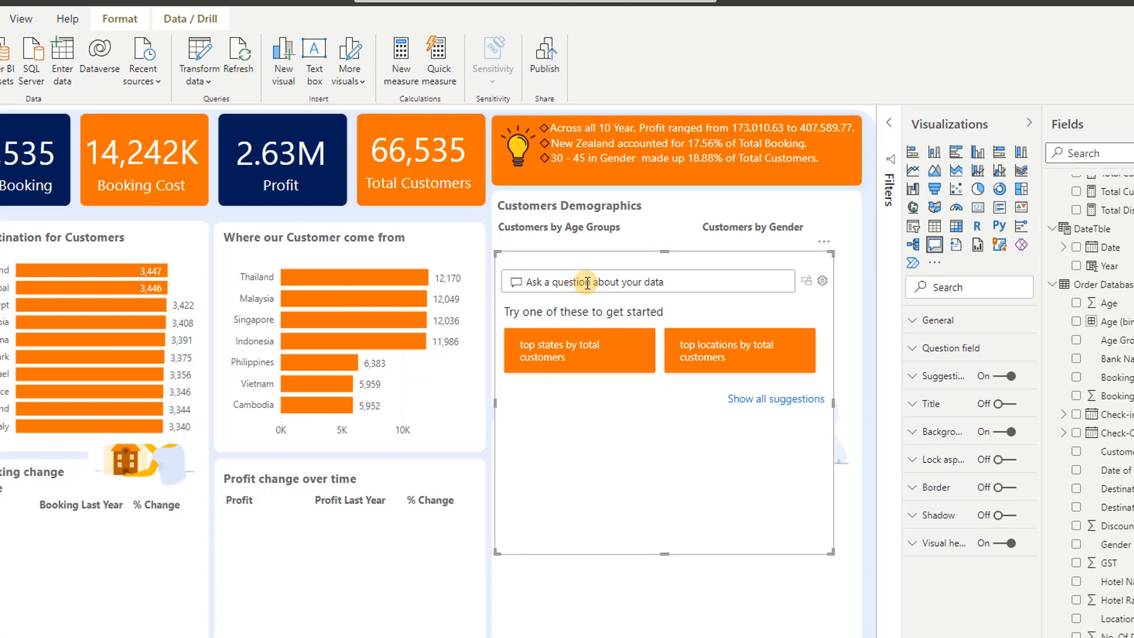
Ask the Q&A visual for "total customers by age group gender"
left_click(587, 282)
type("total customers by age group")
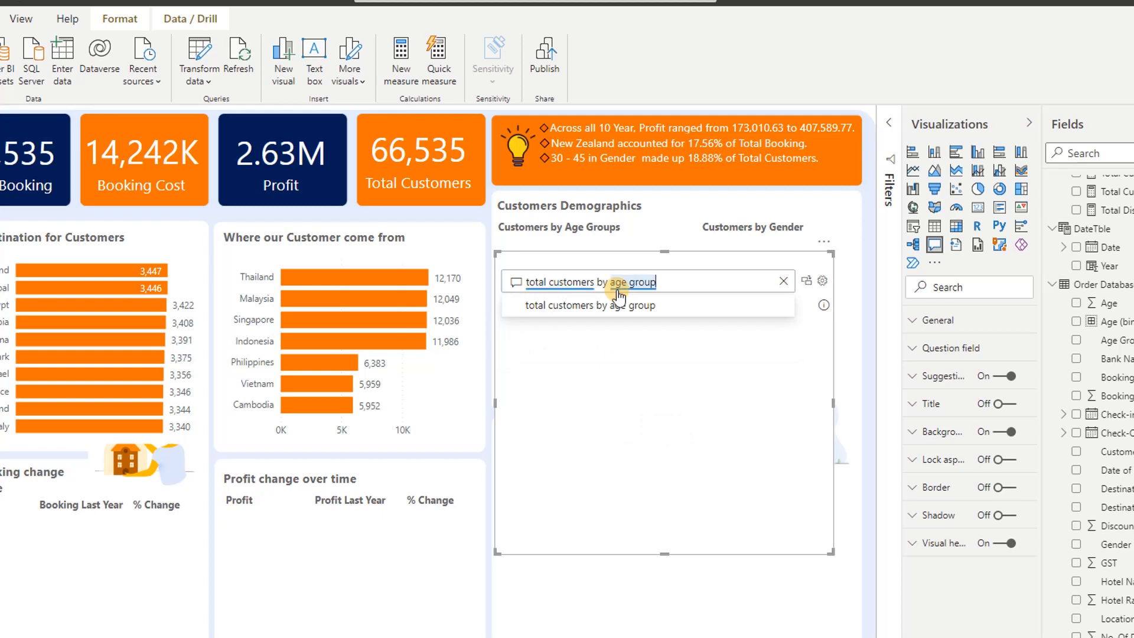
type("gender")
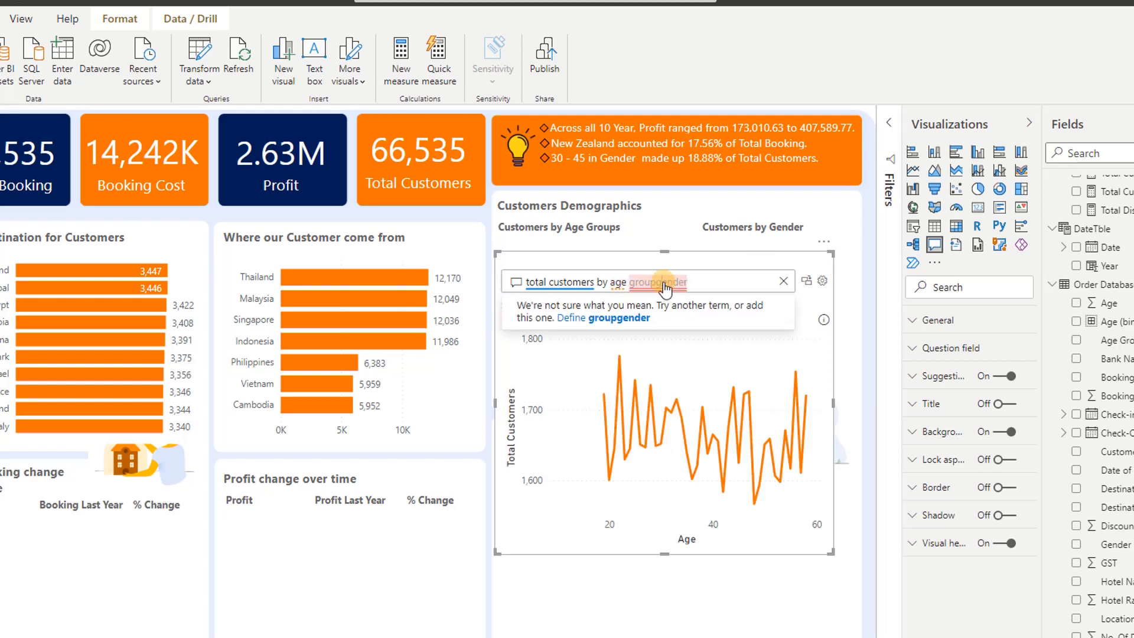
left_click(658, 283)
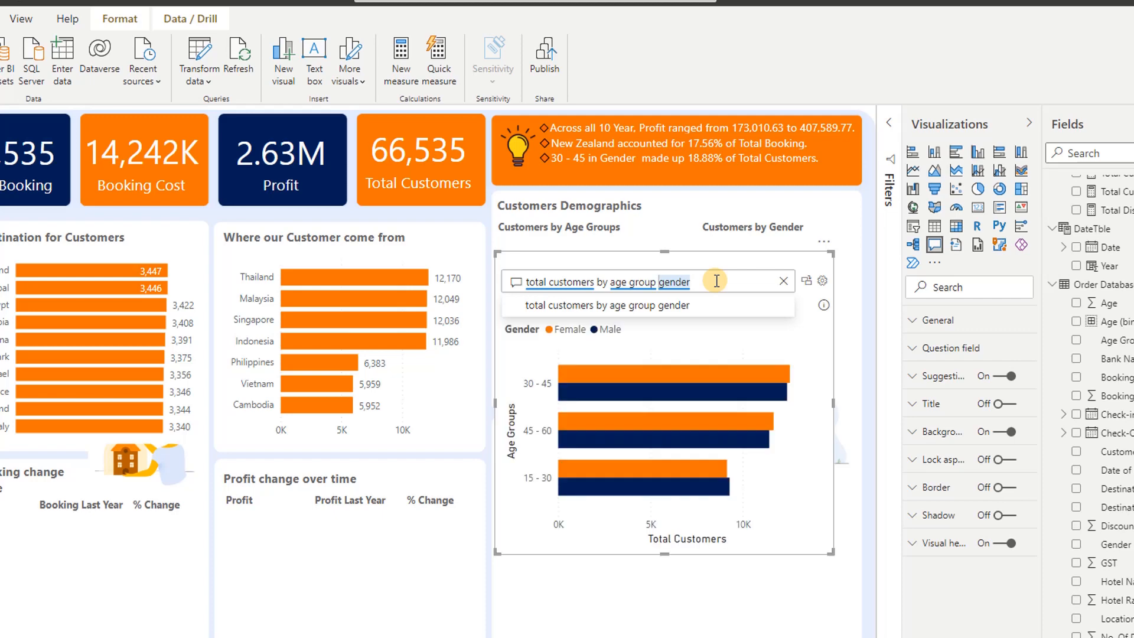
left_click(700, 281)
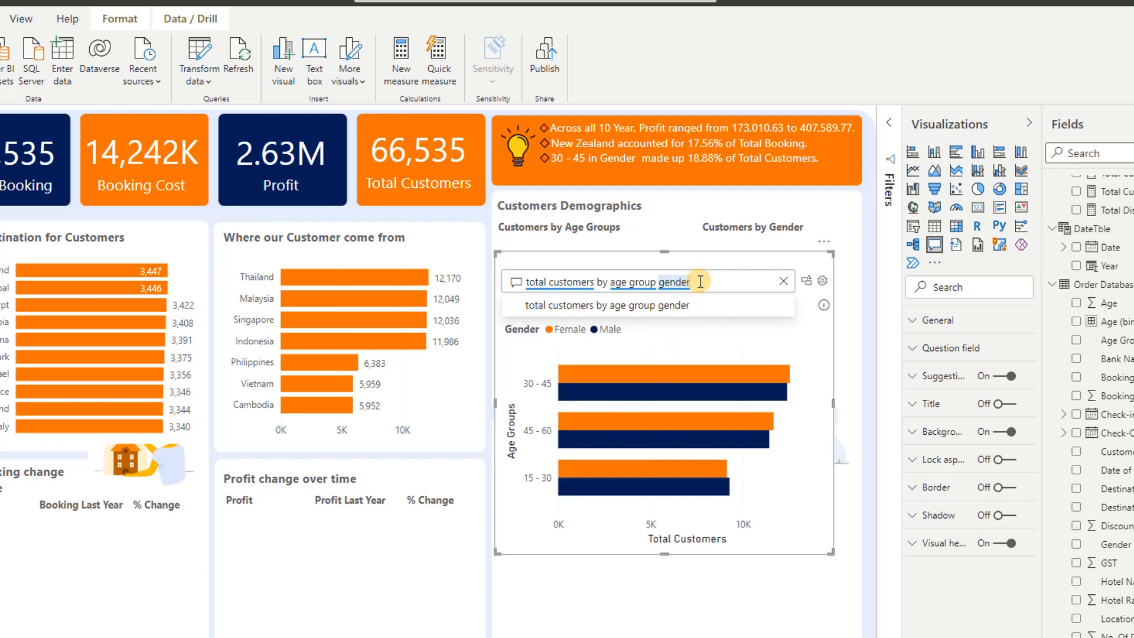
Extend the Q&A question with "on a stacked column chart" to change the result's chart type
type("on")
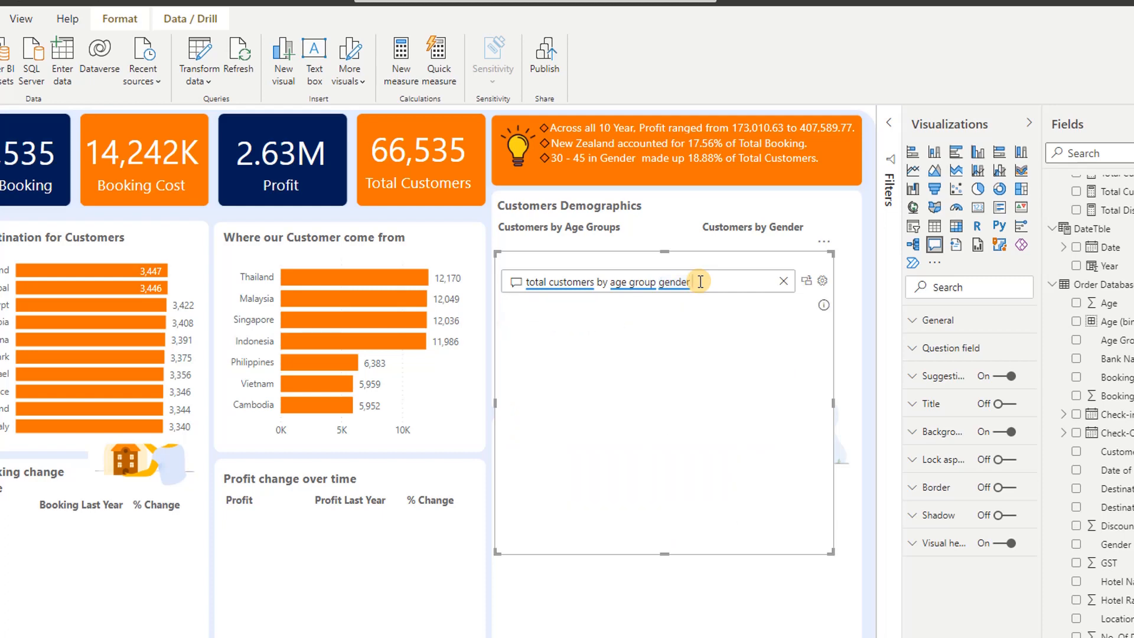
type(" a")
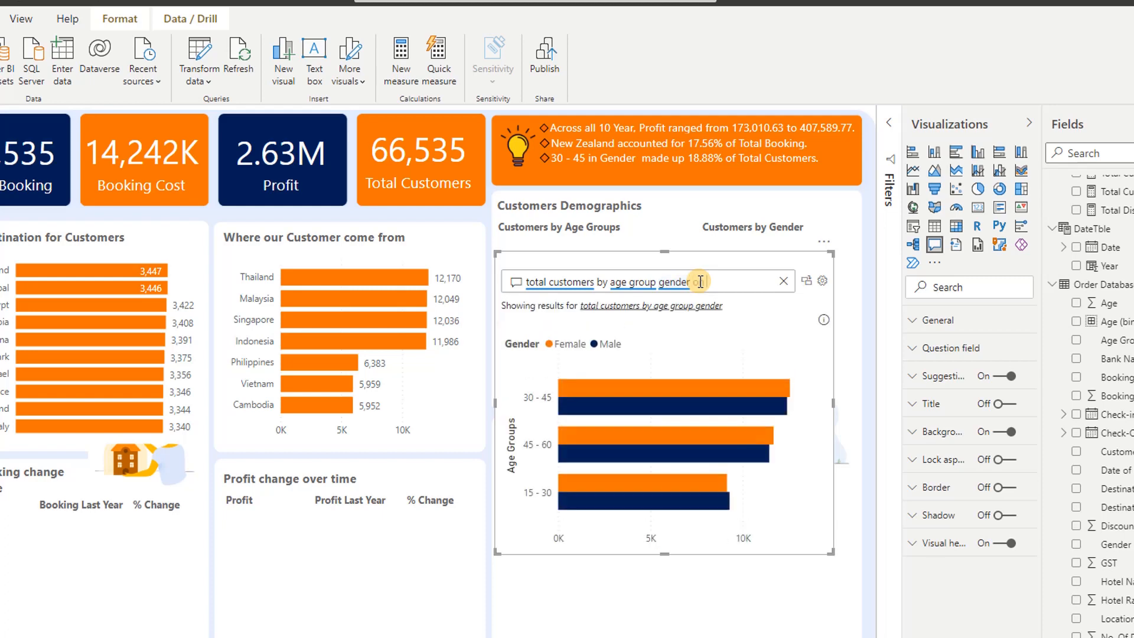
type(" stacked ")
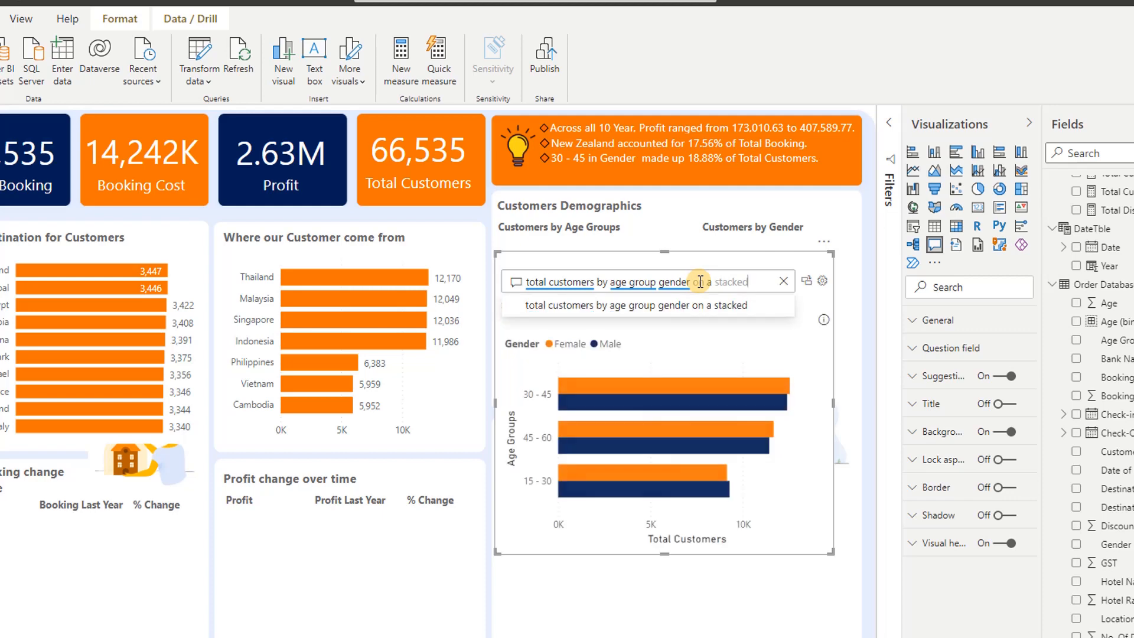
type("col")
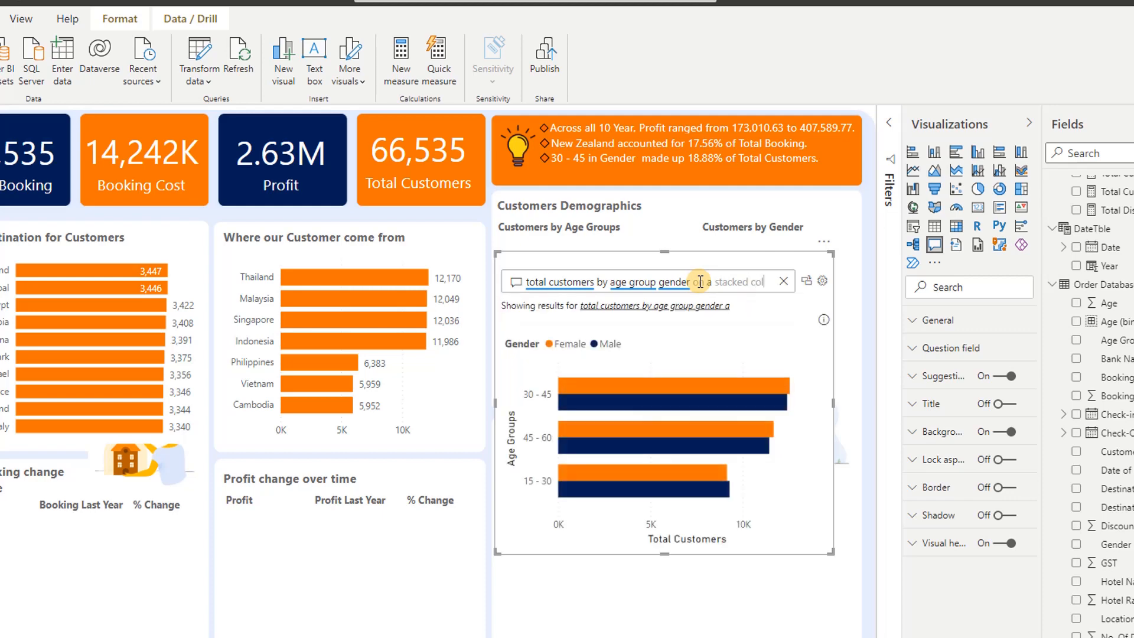
type("umn ")
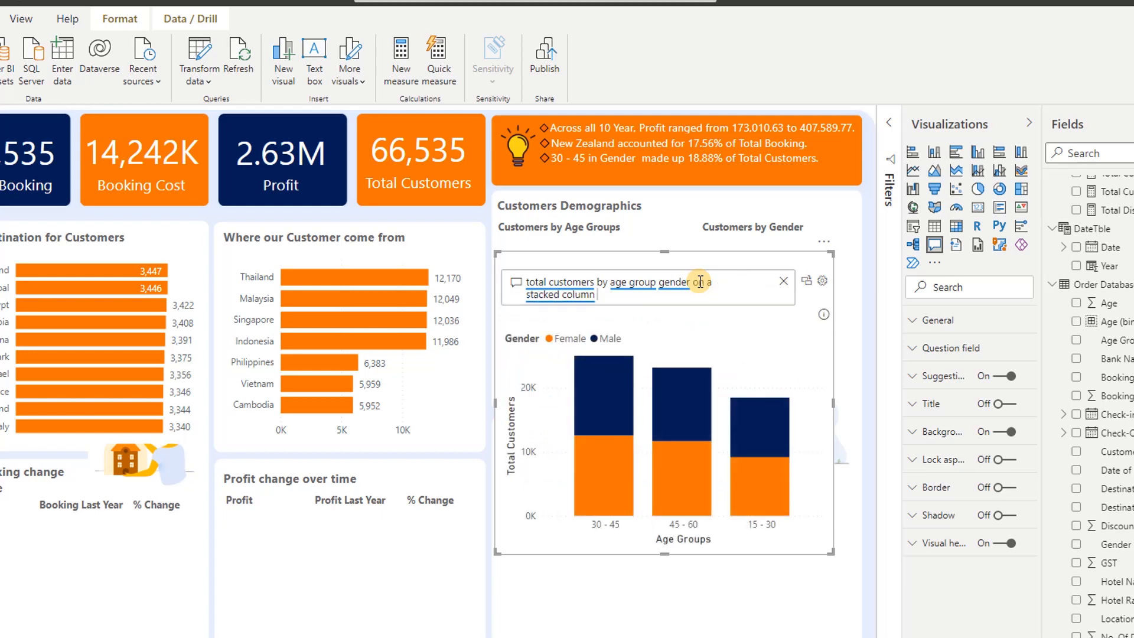
type("chart")
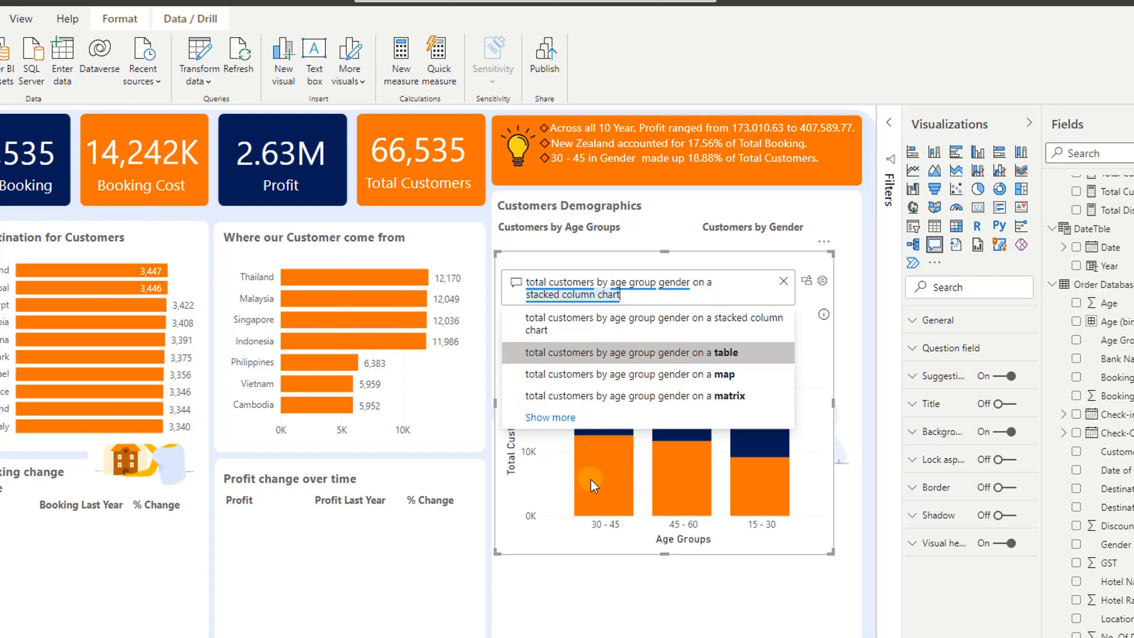
left_click(822, 407)
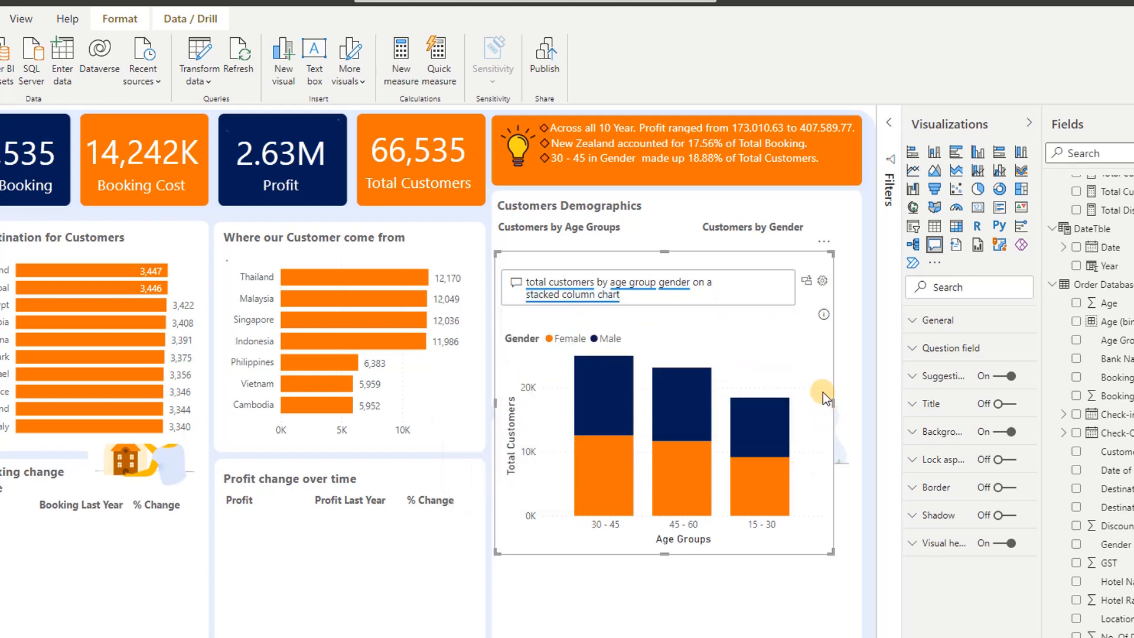
Convert the Q&A result into a standard visual and resize it to fit beneath the Customers by Age Groups heading
left_click(807, 281)
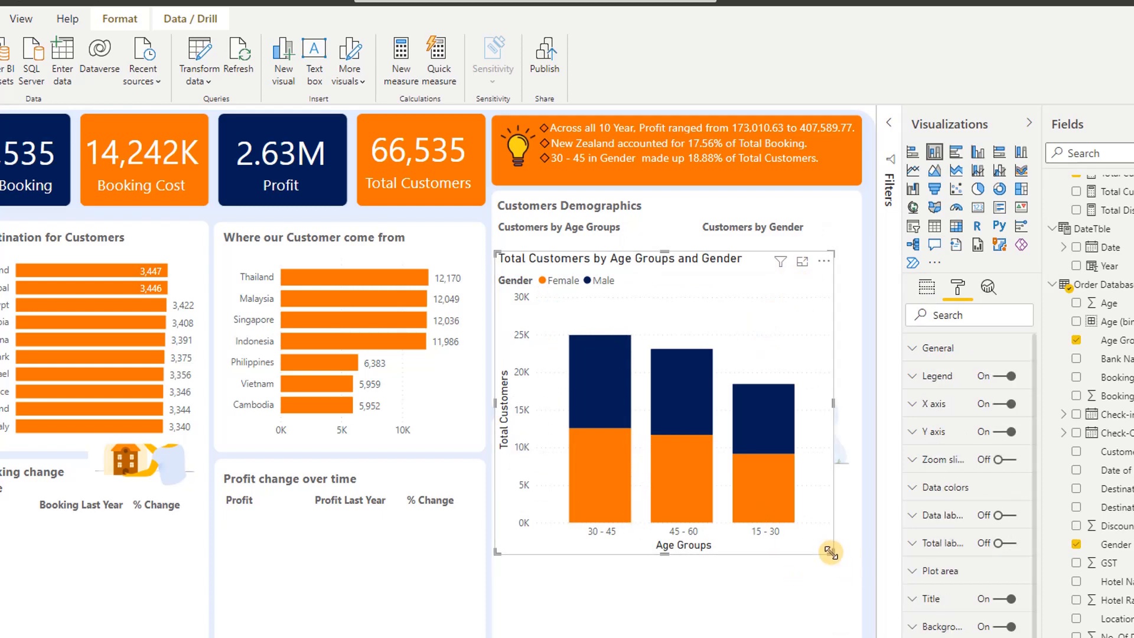
left_click_drag(831, 550, 678, 394)
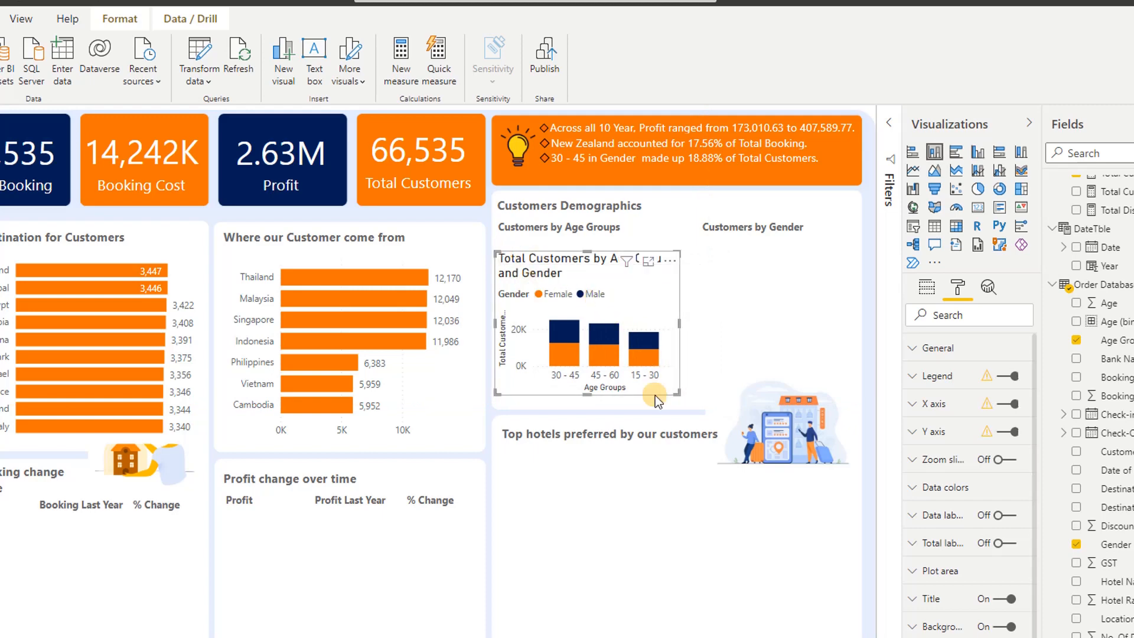
left_click_drag(498, 247, 498, 236)
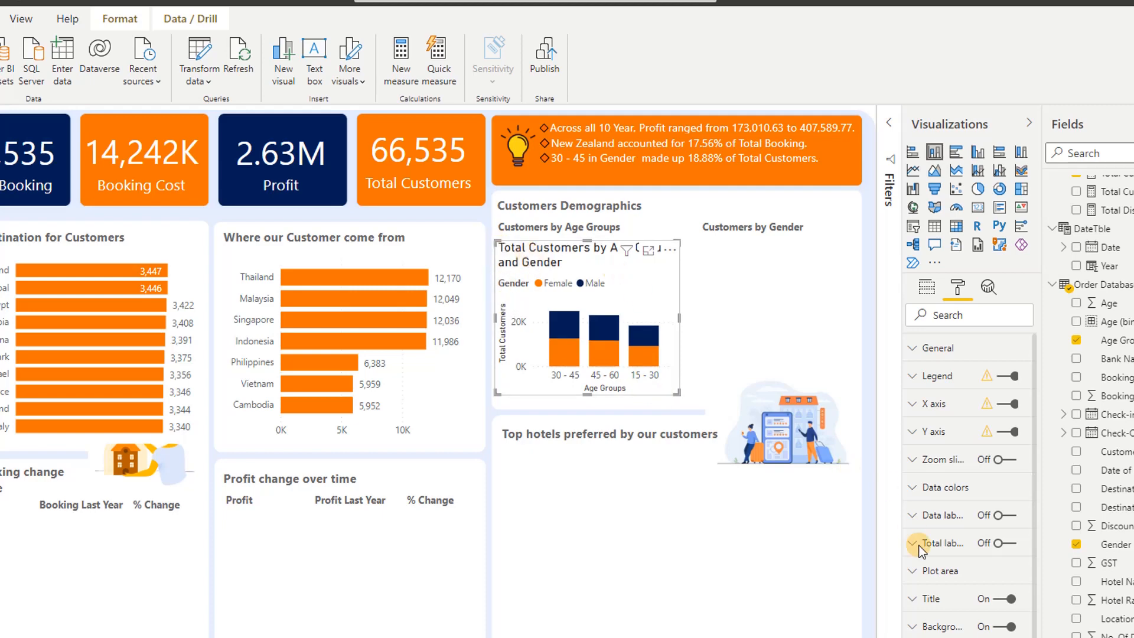
Examine the full title text in the age groups chart's title settings, through to its end
left_click(916, 599)
scroll(934, 591, "down", 2)
left_click(958, 582)
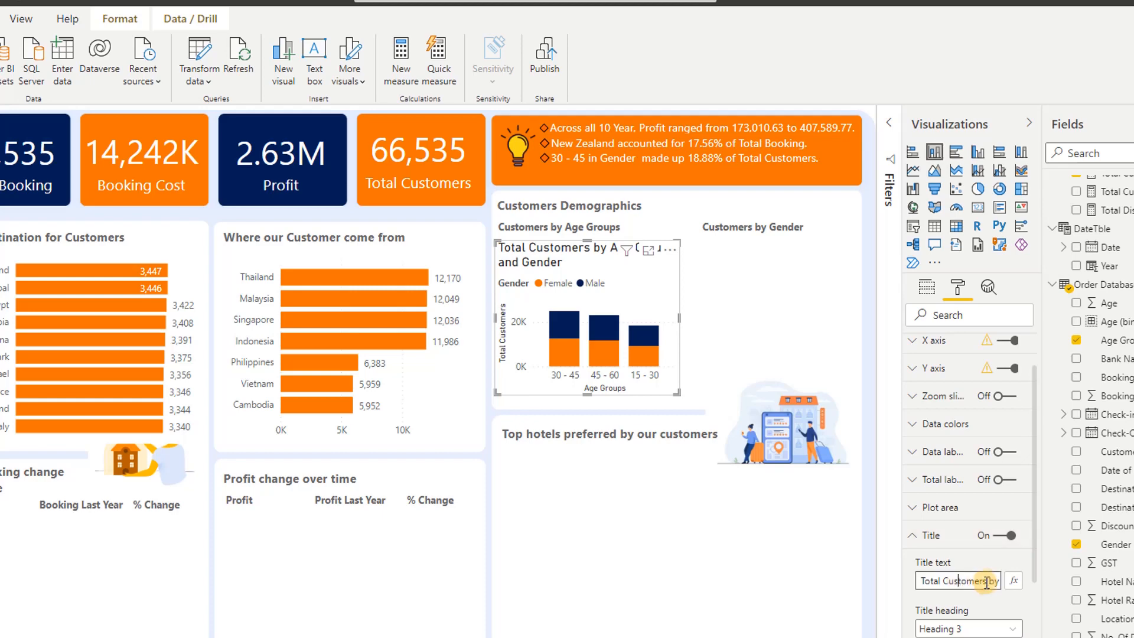
double_click(1005, 579)
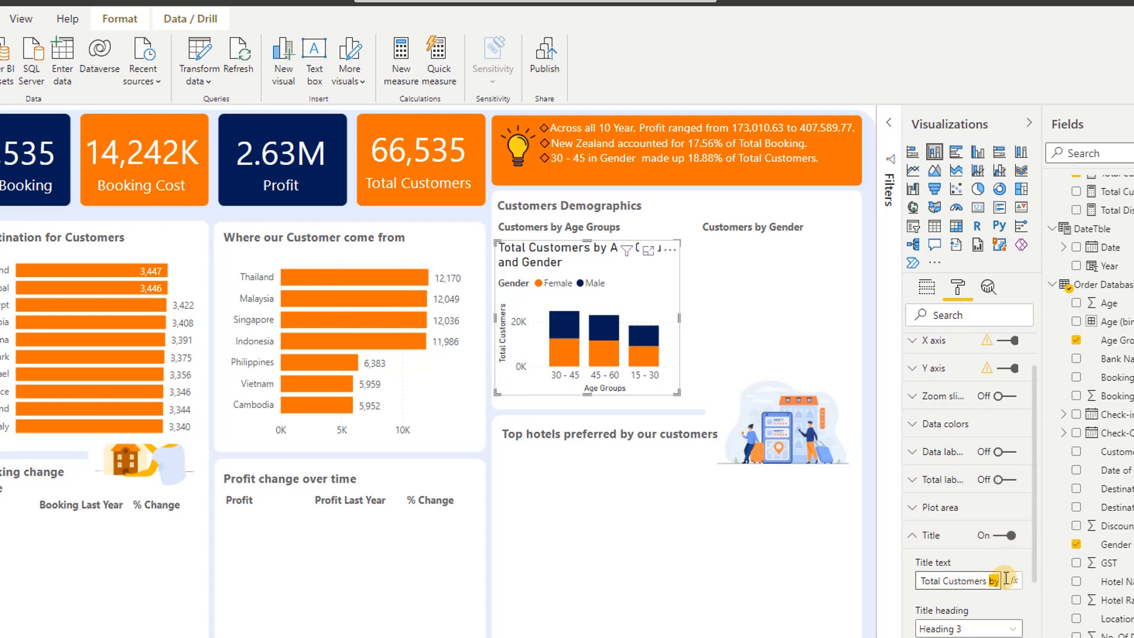
key("Right")
key("Right")
key("Right")
key("Right")
key("Right")
key("Right")
key("Right")
key("Right")
key("Right")
key("Right")
key("Right")
key("Right")
key("Right")
key("Right")
key("Right")
key("Right")
key("Right")
key("Right")
key("Right")
key("Right")
key("Right")
key("Right")
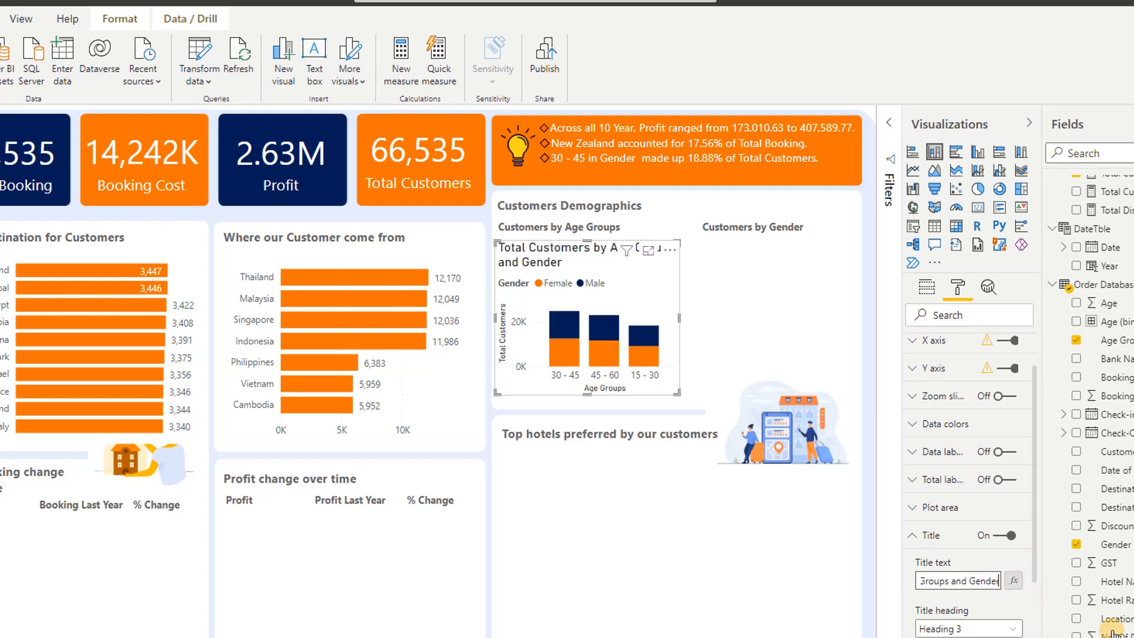
Set the age groups chart's title to 10 pt Segoe UI Semibold and slightly enlarge the chart
scroll(975, 632, "down", 2)
scroll(974, 635, "down", 2)
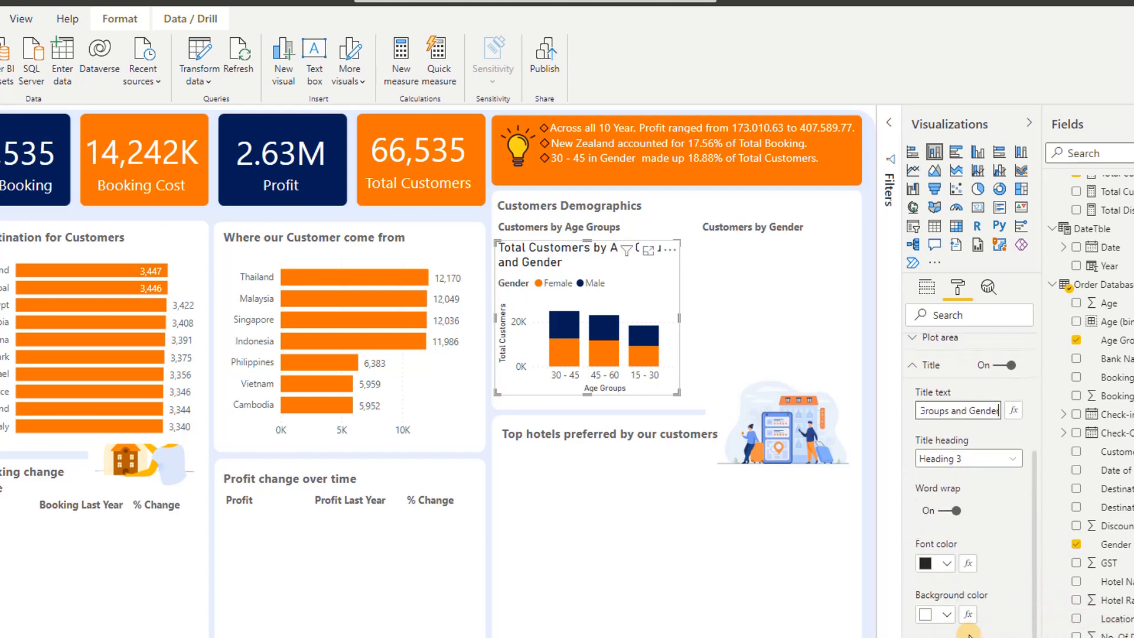
left_click(916, 633)
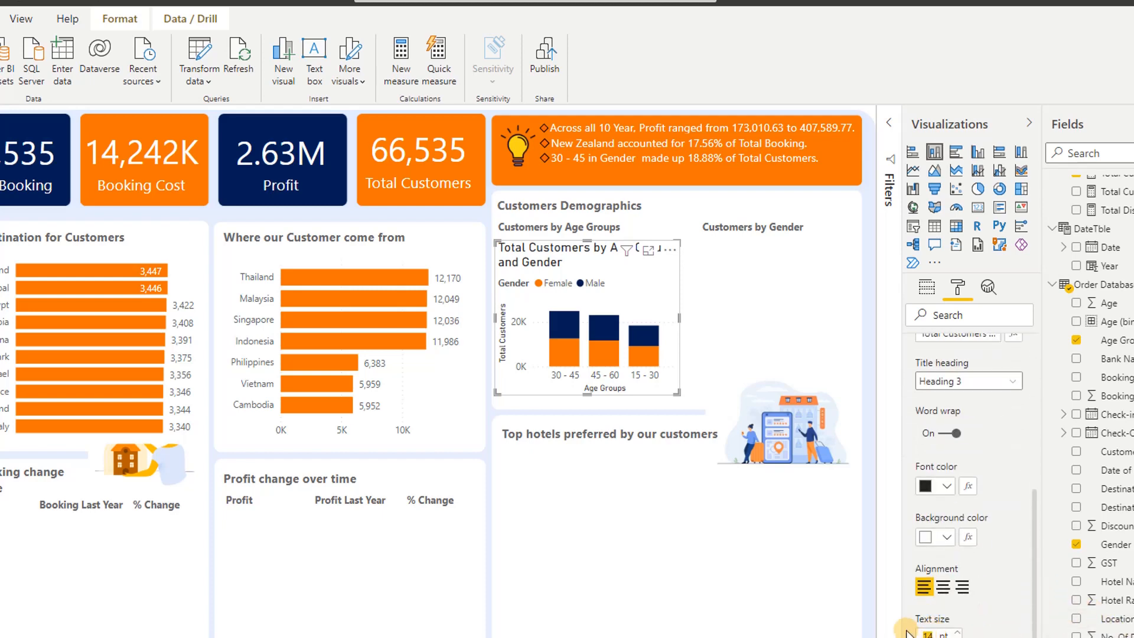
type("10")
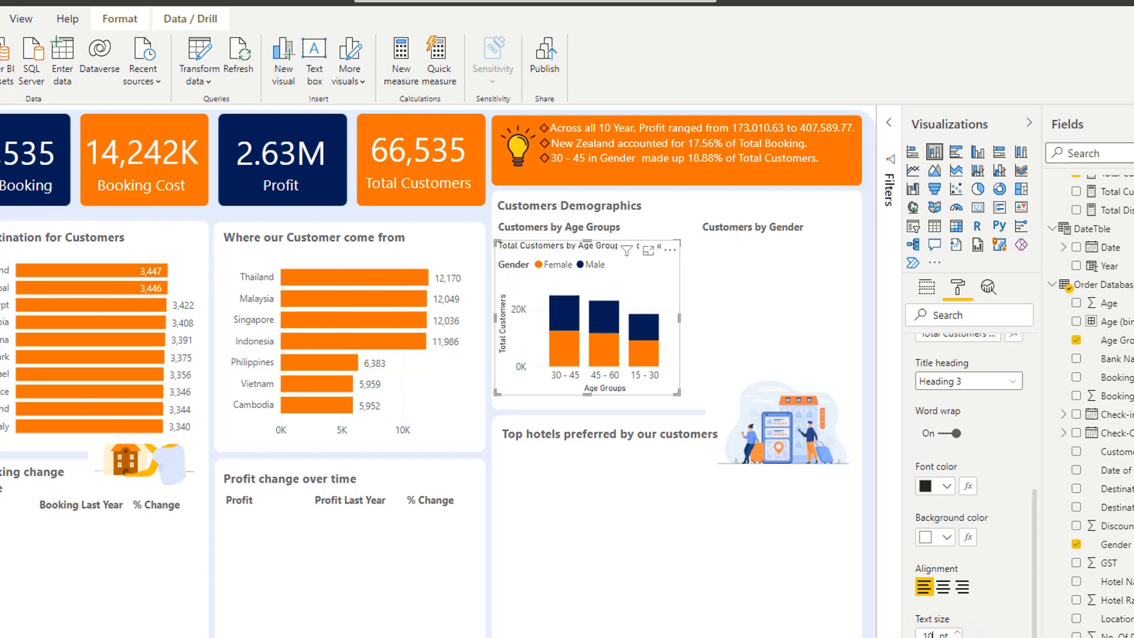
left_click(969, 637)
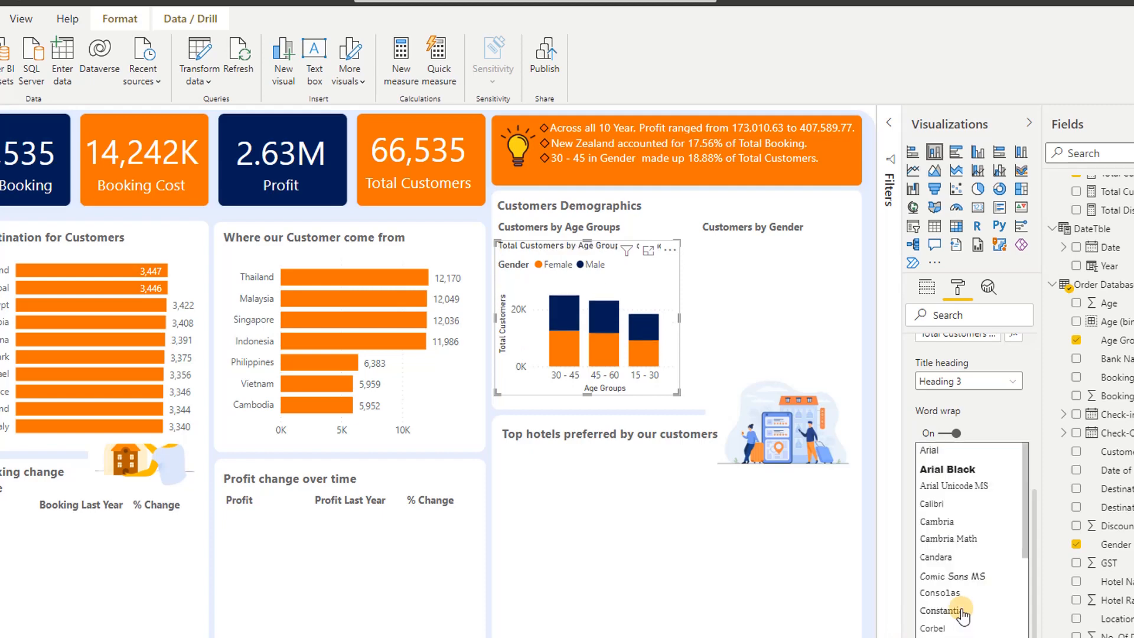
scroll(962, 612, "down", 4)
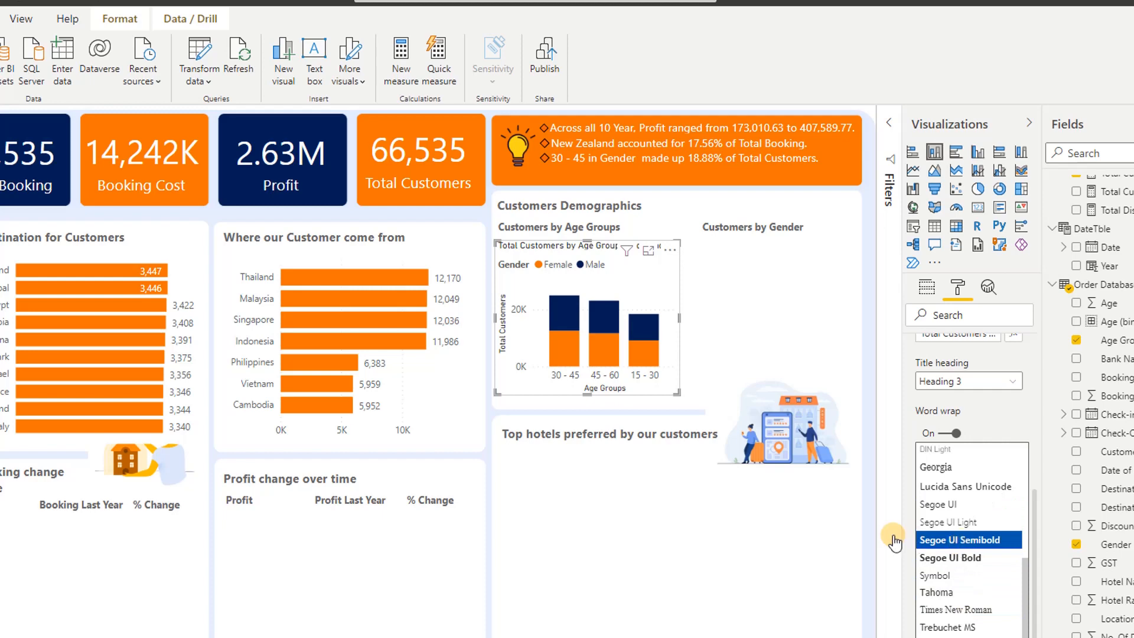
left_click(977, 539)
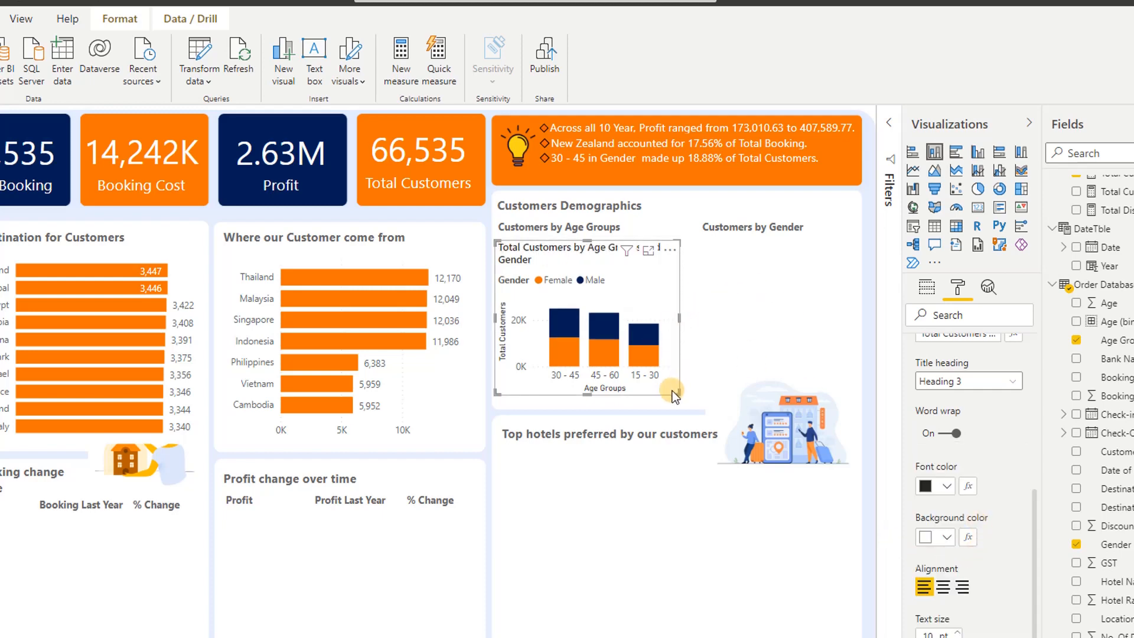
left_click_drag(677, 394, 686, 403)
Add a Q&A visual beneath the Customers by Gender heading and enlarge it for entering a question
left_click(727, 286)
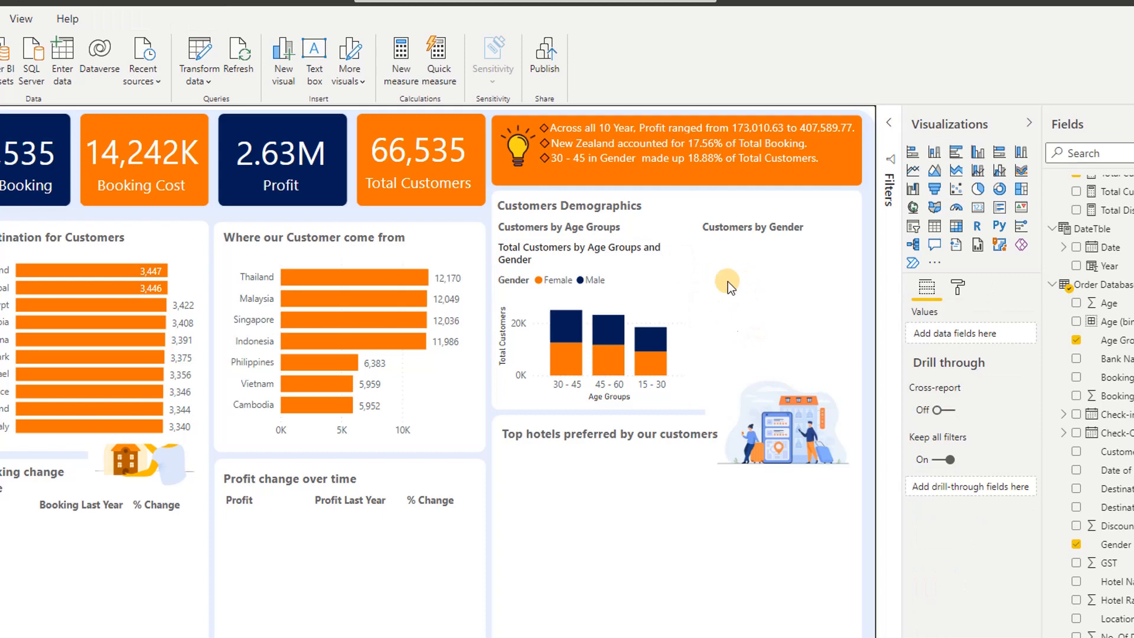
double_click(757, 299)
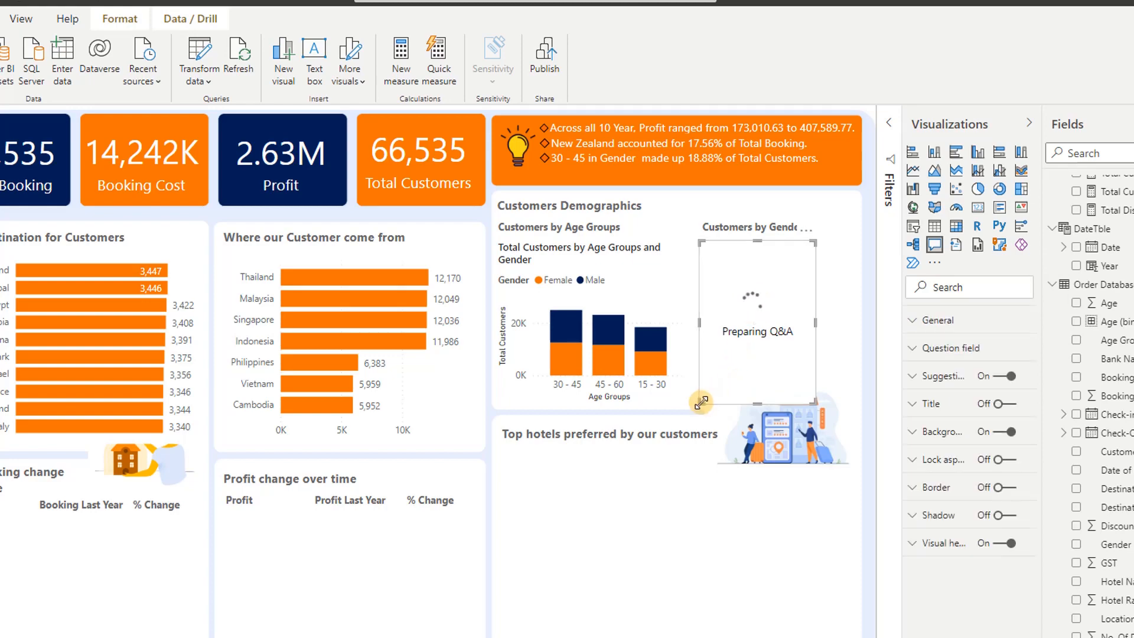
left_click_drag(702, 402, 520, 483)
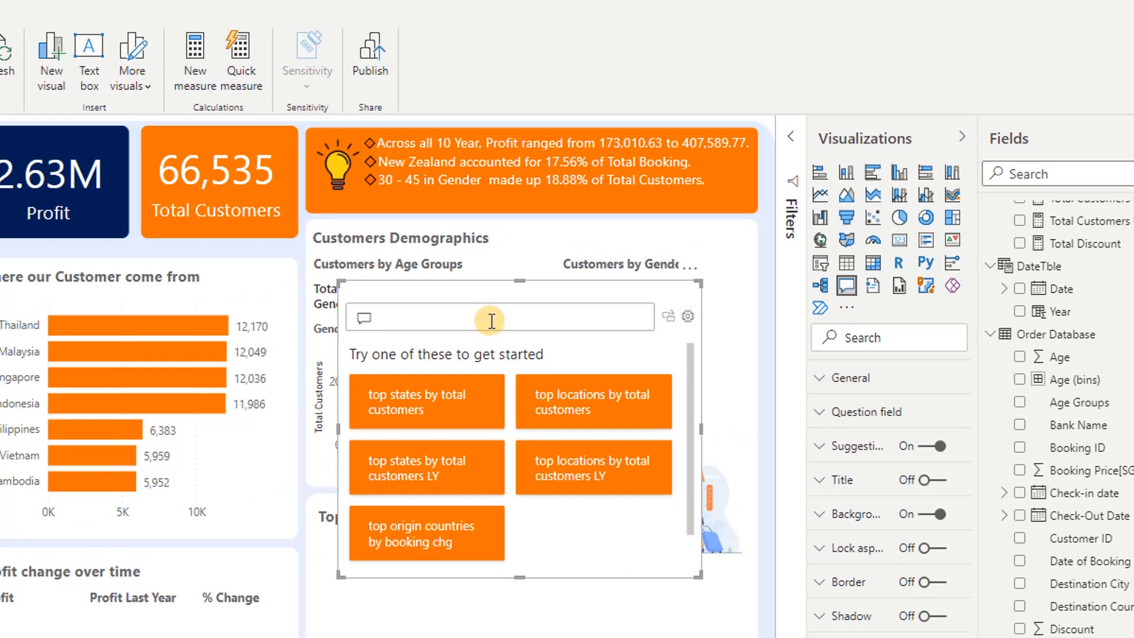
Ask the Q&A visual for "total customers by gender doughnut chart"
left_click(492, 321)
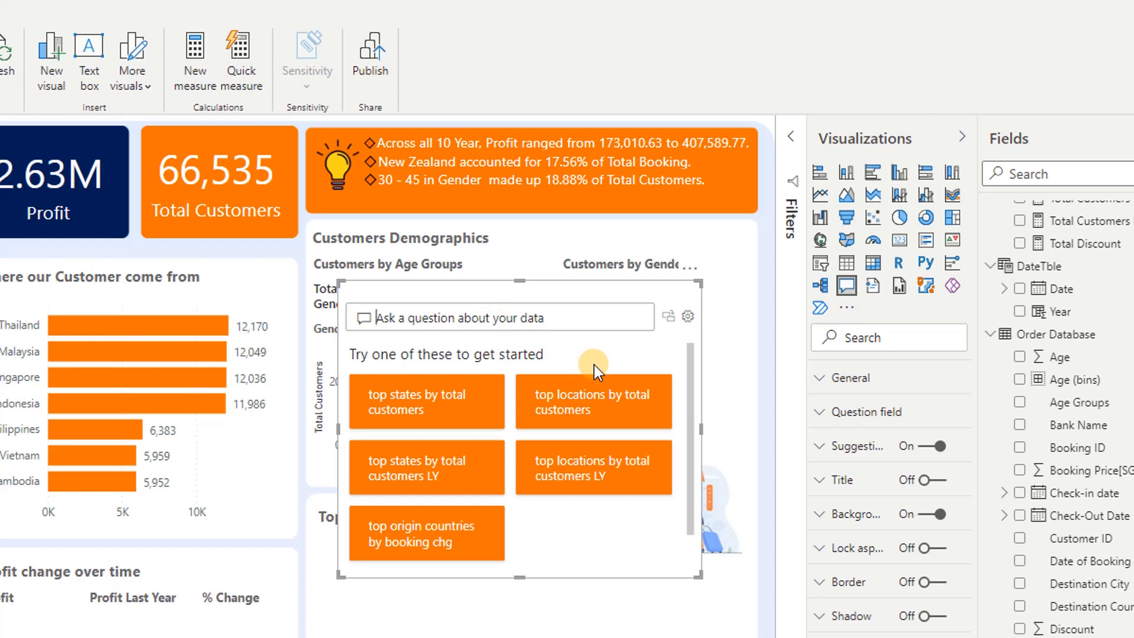
type("total customers ")
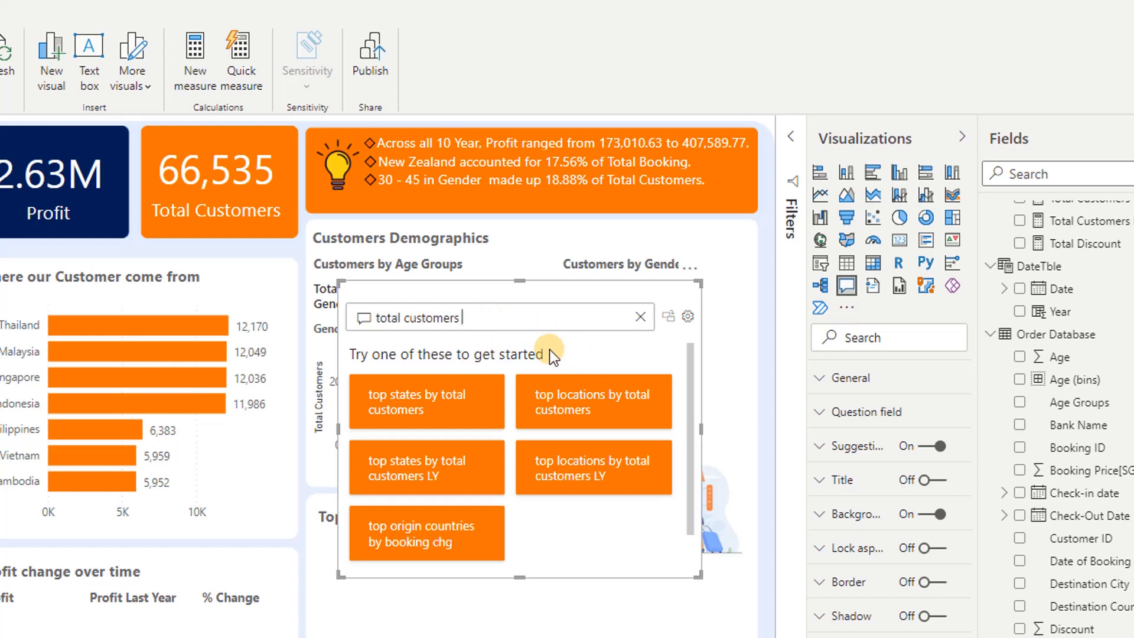
type("by gender")
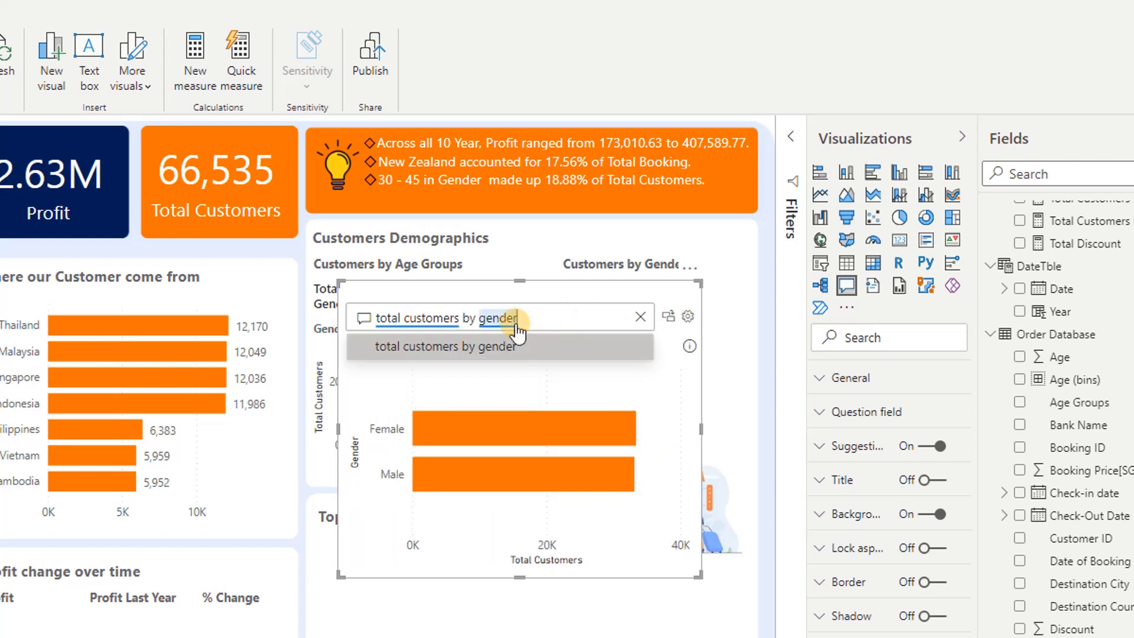
key("Return")
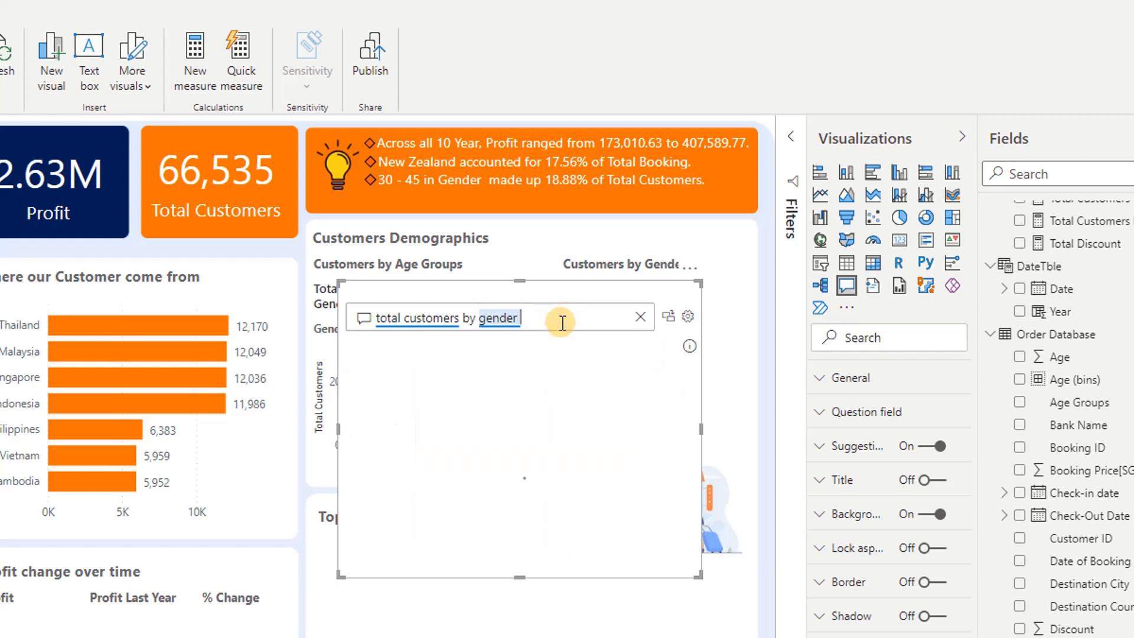
type("doughnut chart")
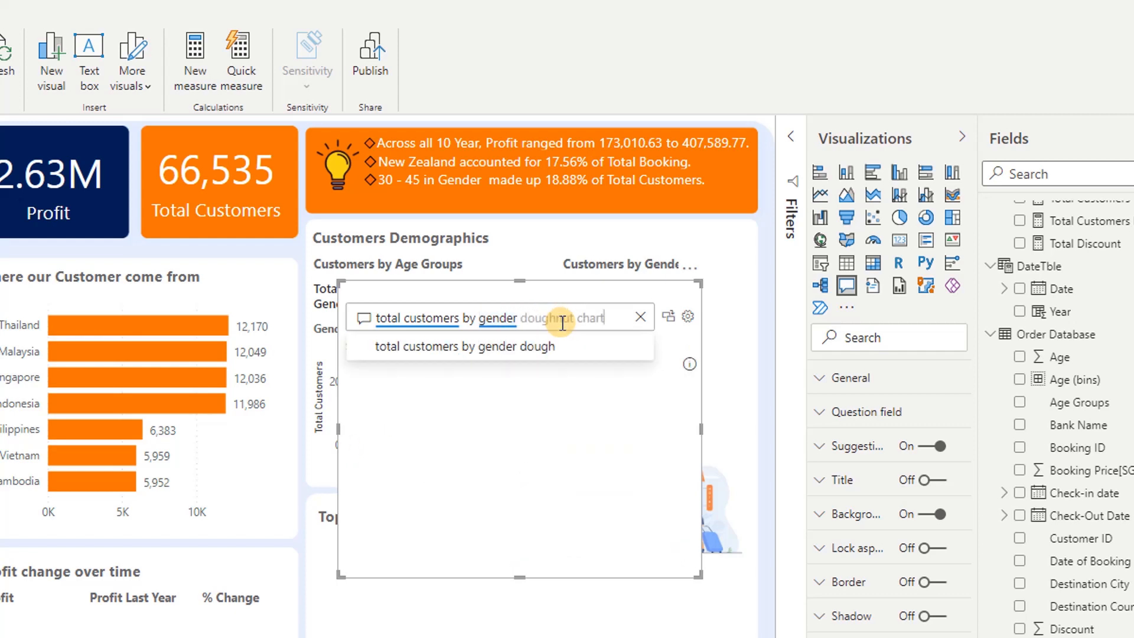
key("Tab")
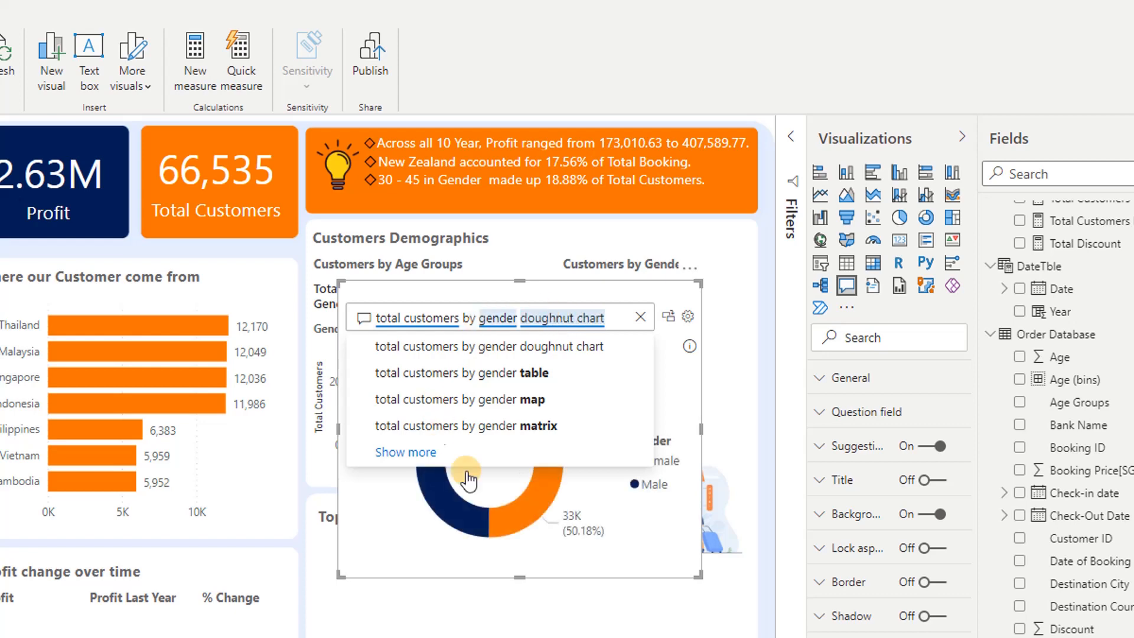
left_click(645, 539)
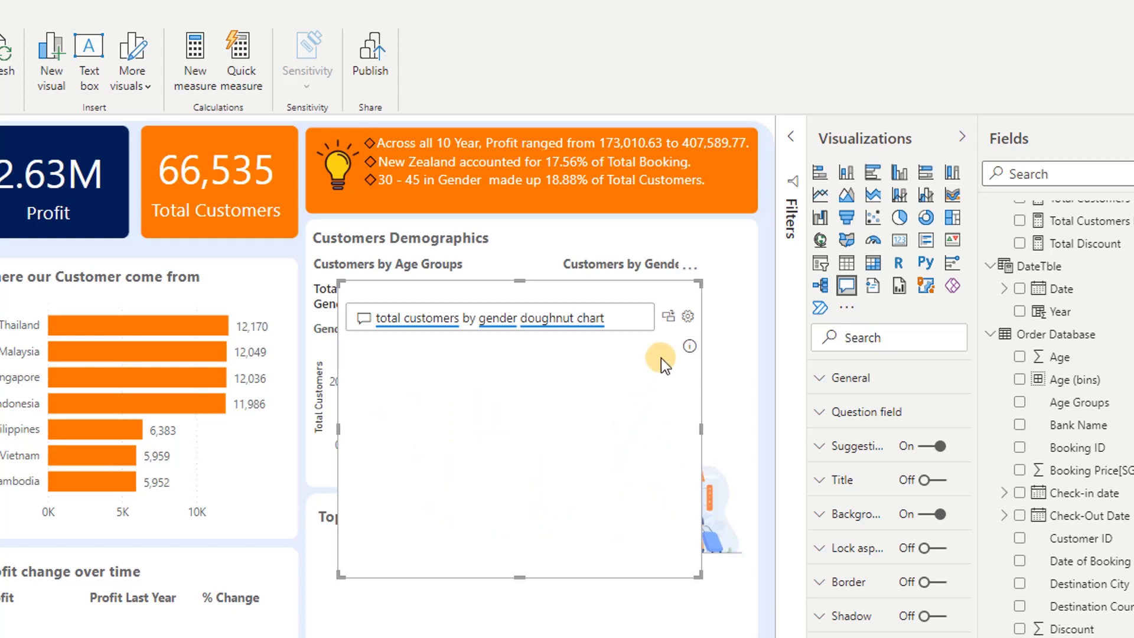
Convert the gender Q&A result into a standard visual and resize it to fit beneath the Customers by Gender heading
left_click(668, 319)
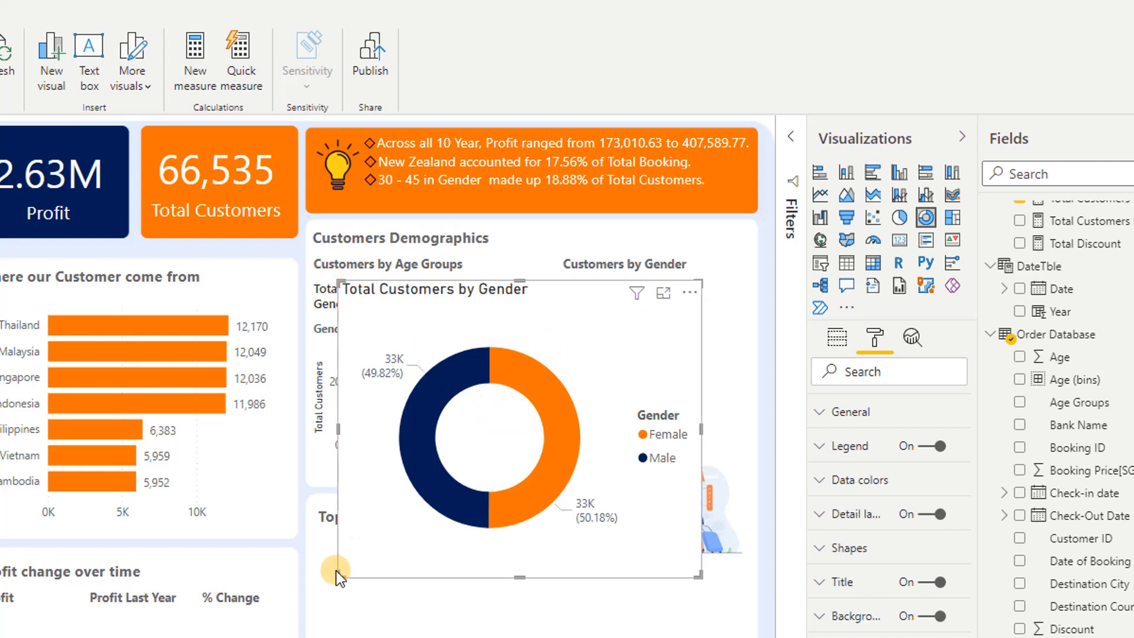
left_click_drag(339, 574, 562, 466)
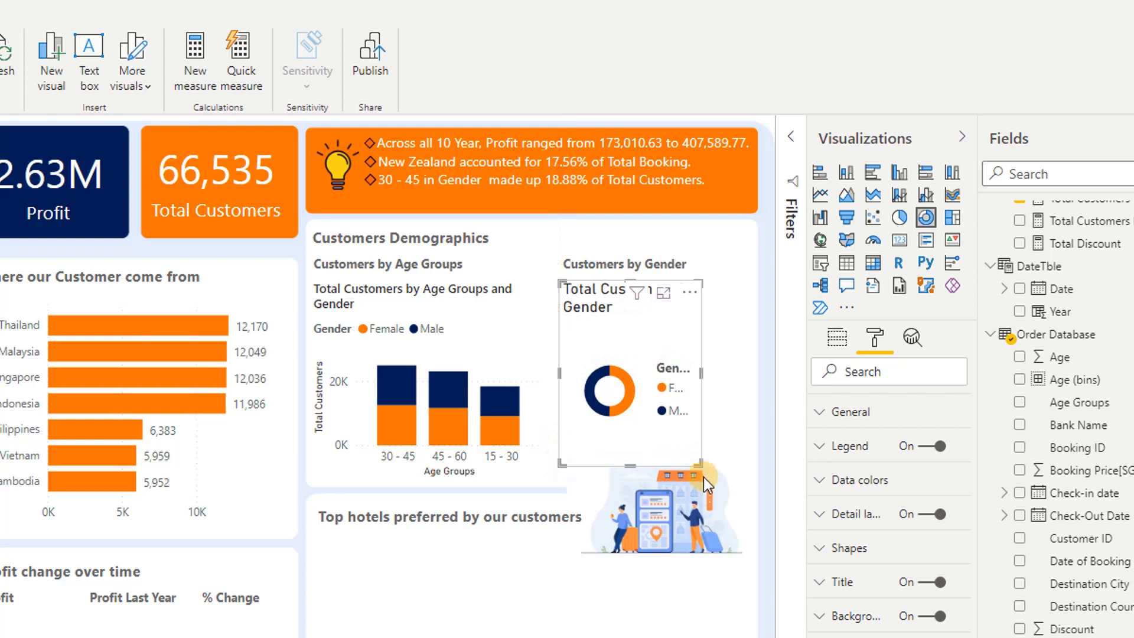
left_click_drag(697, 460, 731, 473)
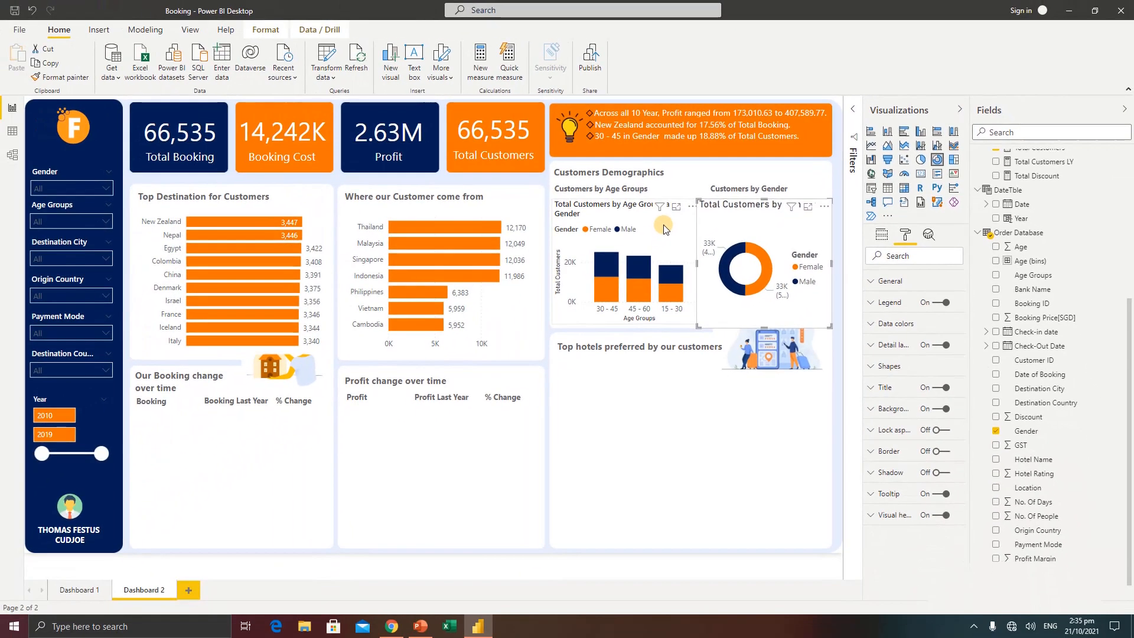
Copy the age groups chart's formatting to the gender doughnut chart with Format painter
left_click(665, 229)
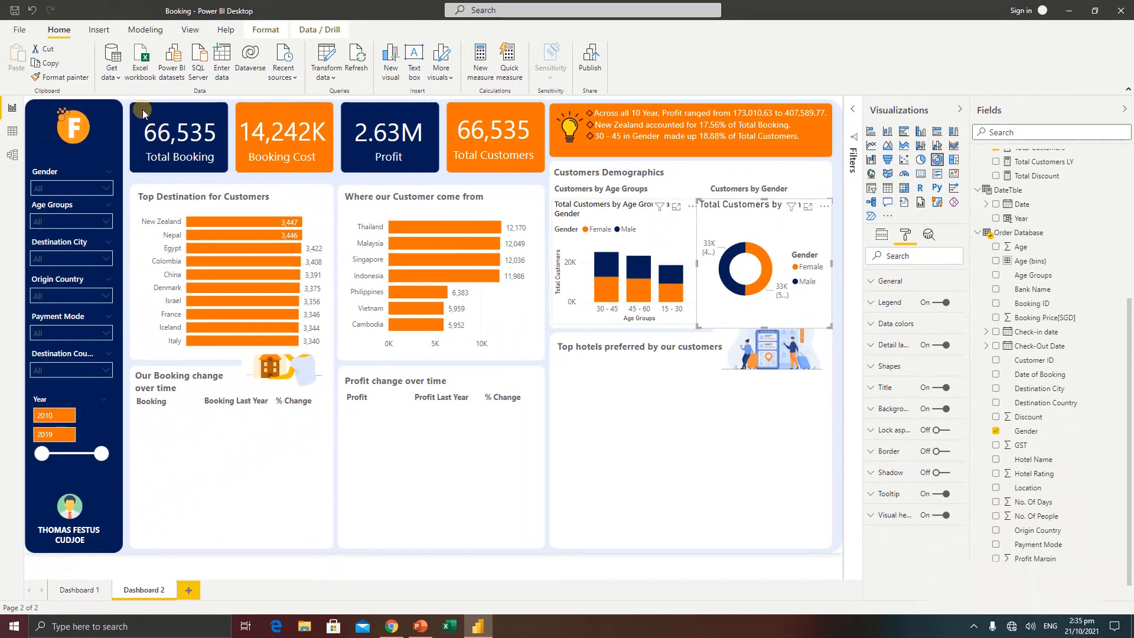
left_click(83, 76)
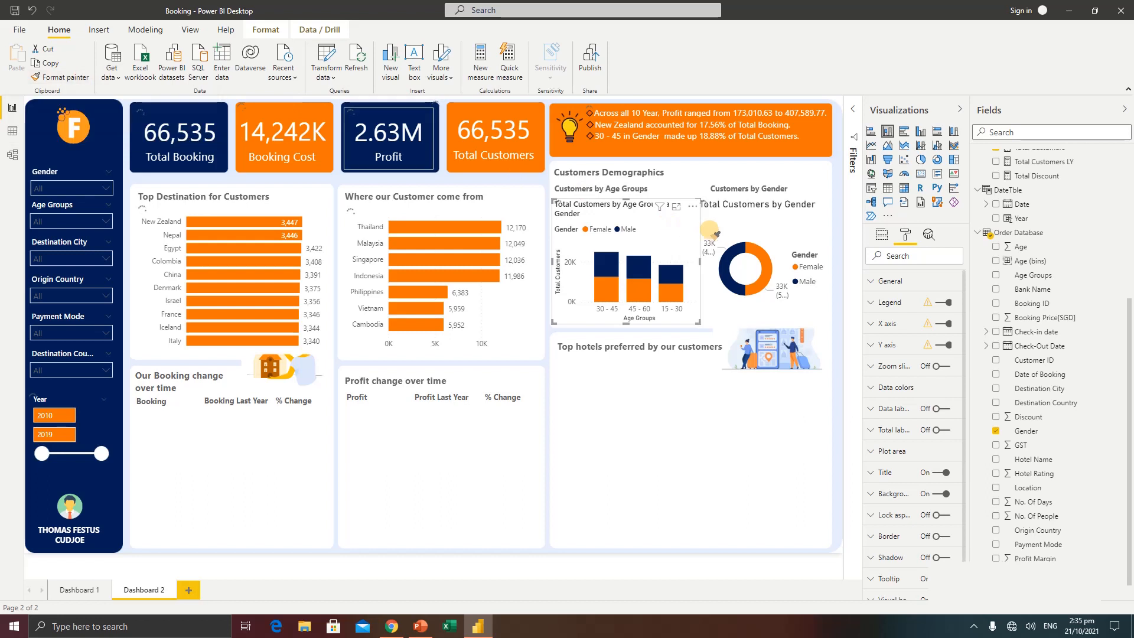
left_click(769, 223)
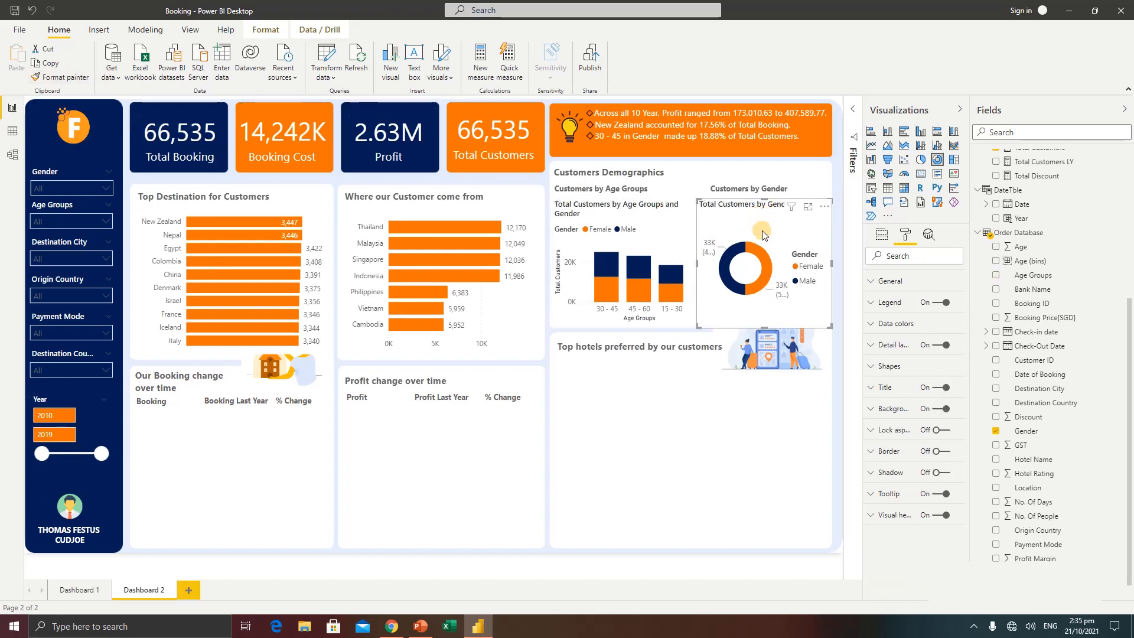
Set the gender doughnut chart's detail label style to "Category, percent of total"
left_click(884, 349)
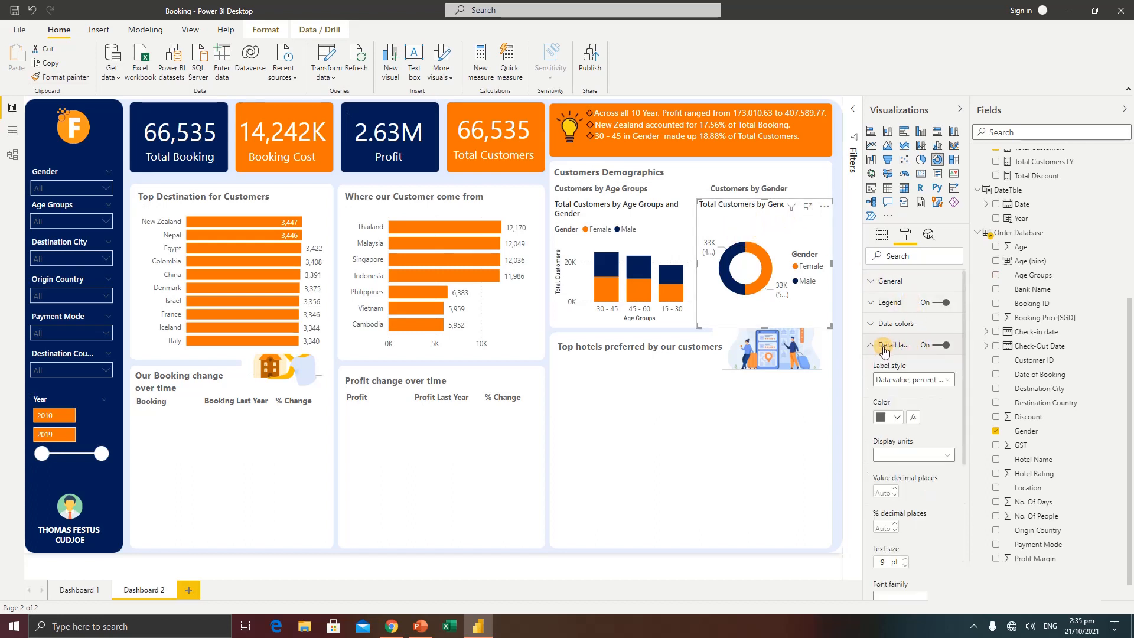
left_click(903, 380)
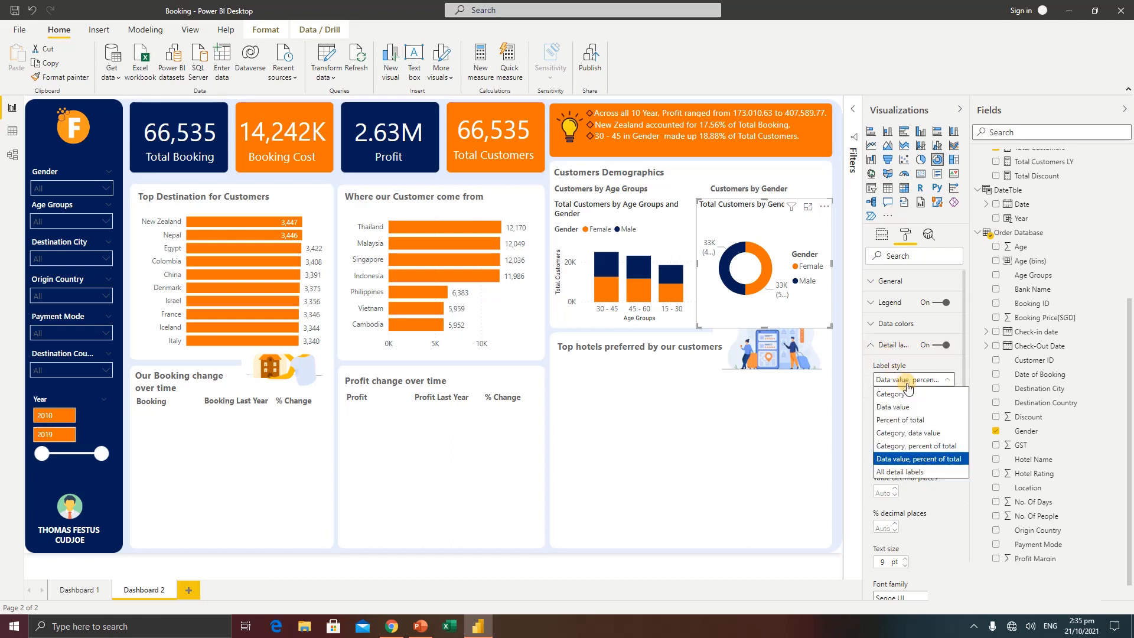
left_click(920, 447)
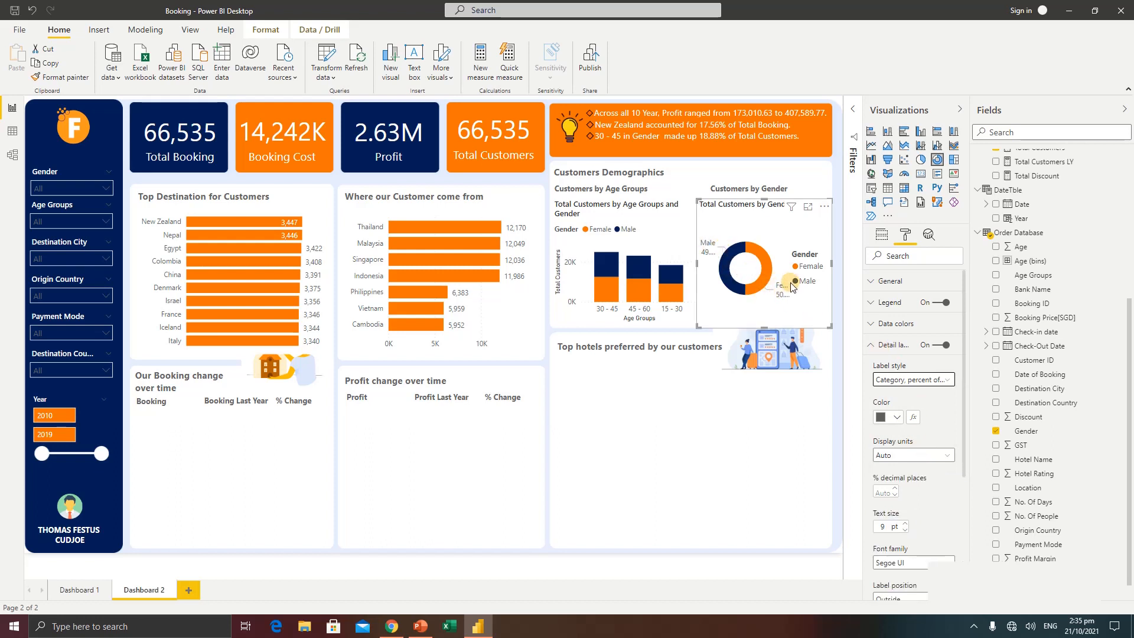
Turn off the gender doughnut chart's legend and background
left_click(944, 303)
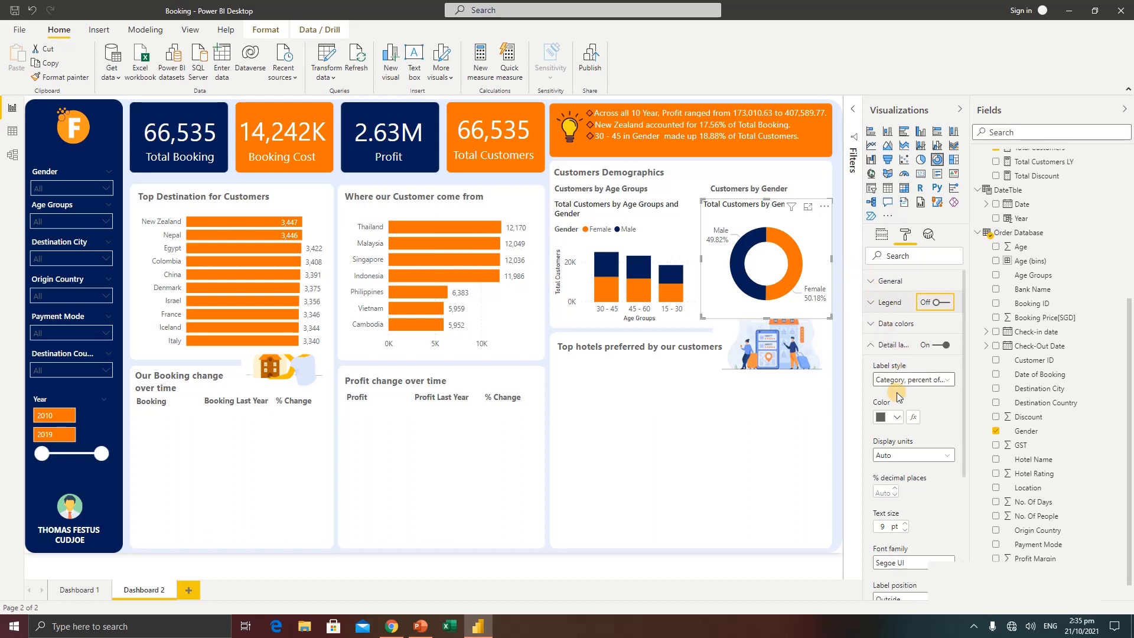
left_click(875, 344)
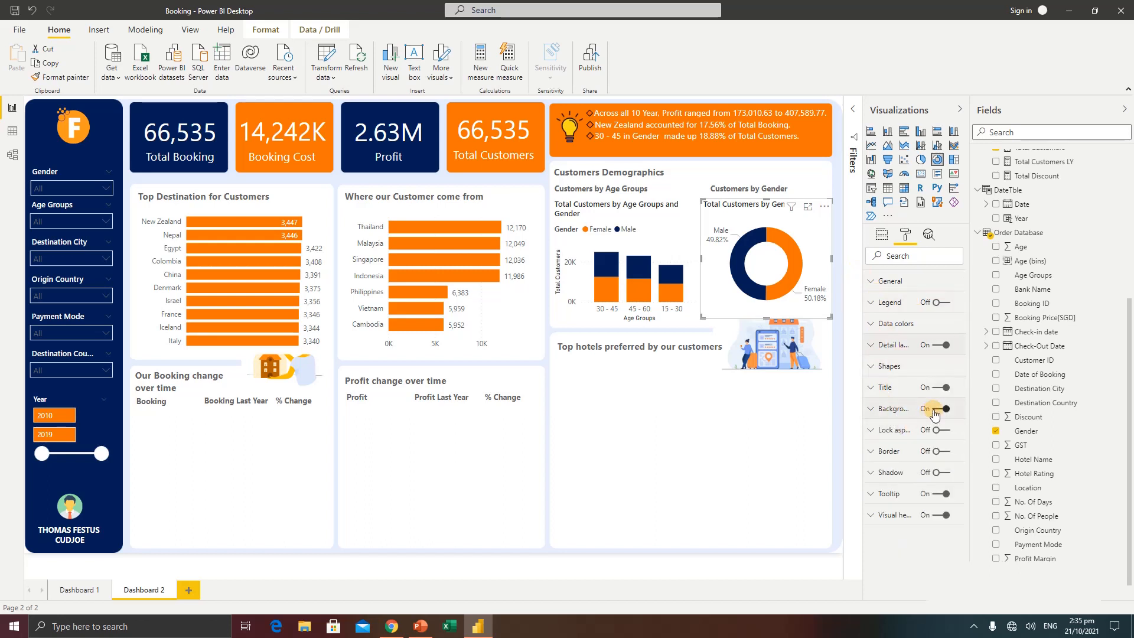
left_click(827, 347)
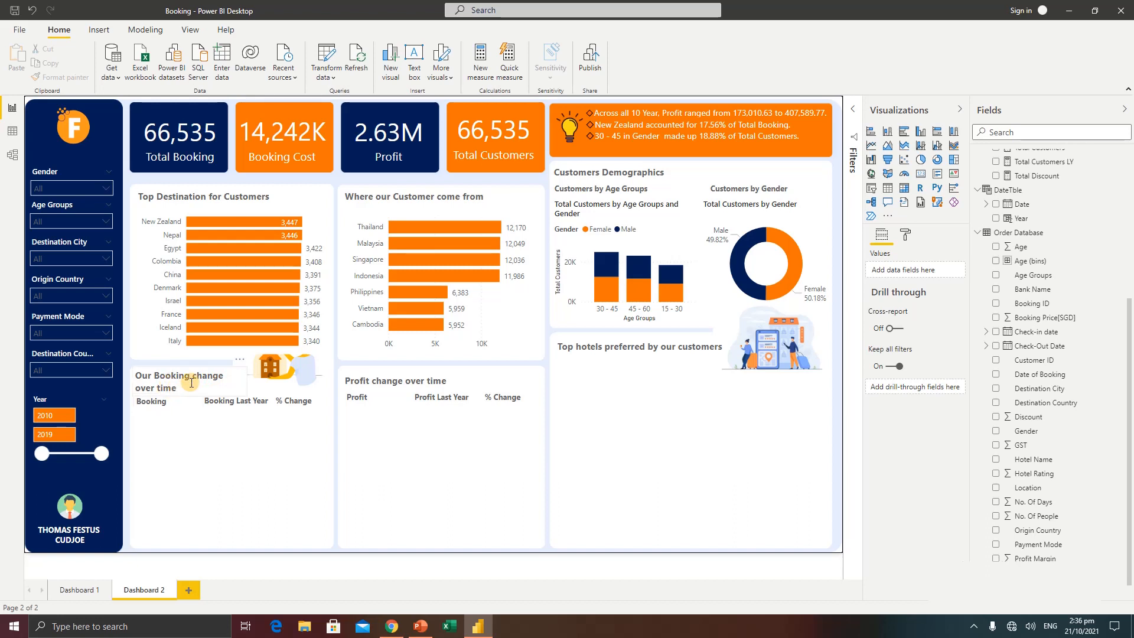
Check Dashboard 1 for reference, and ask "total booking by year" in a new Q&A visual in Dashboard 2's booking change section
left_click(80, 590)
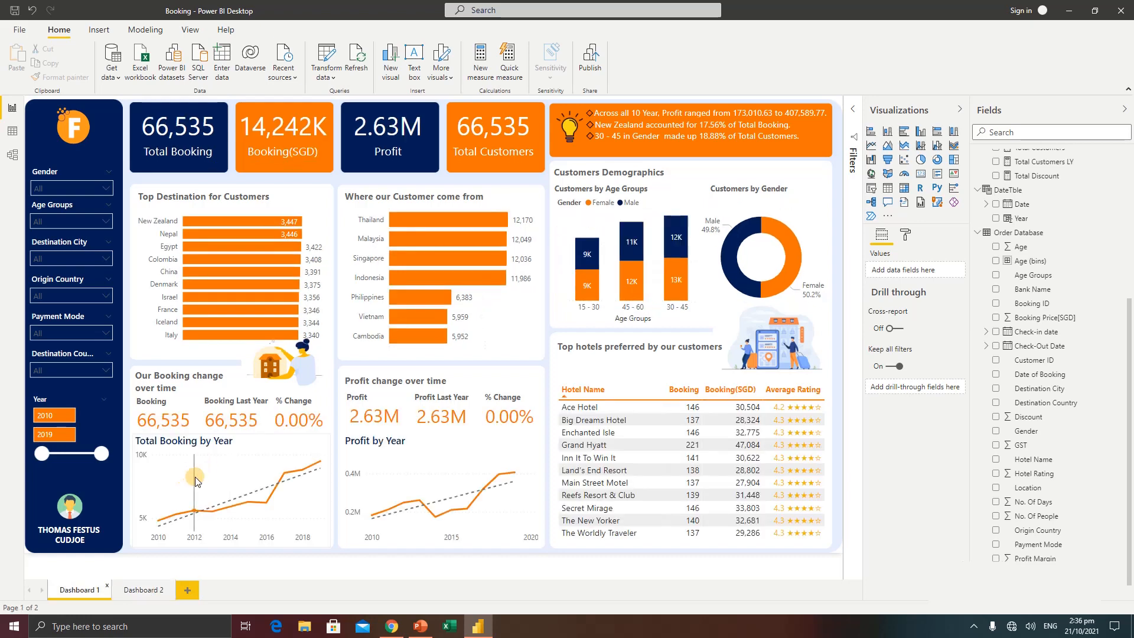
left_click(143, 591)
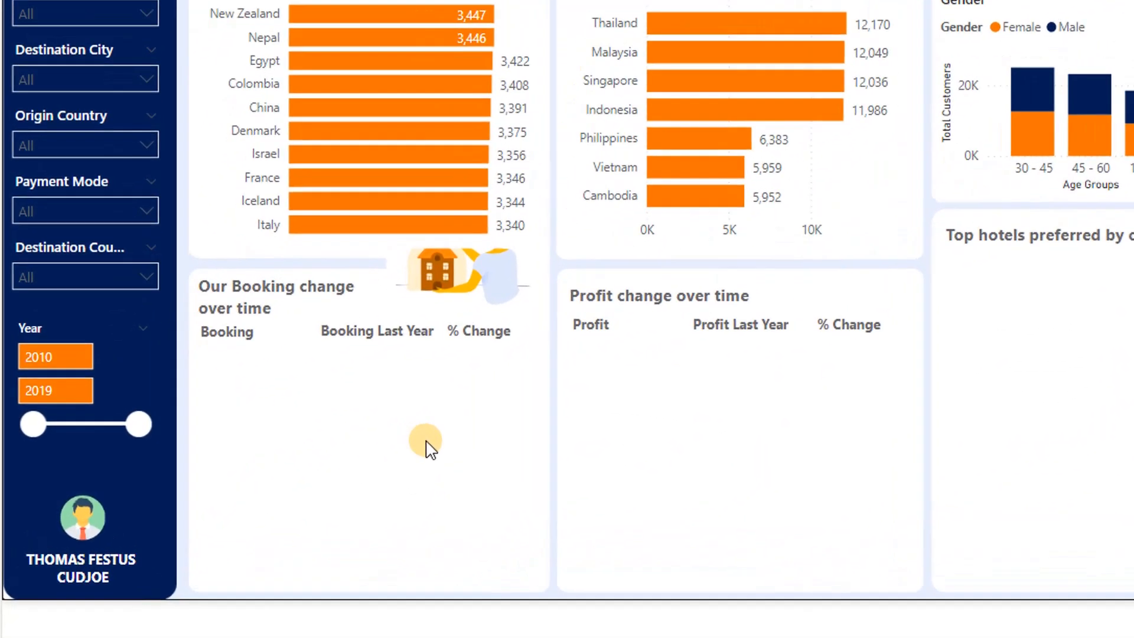
double_click(329, 455)
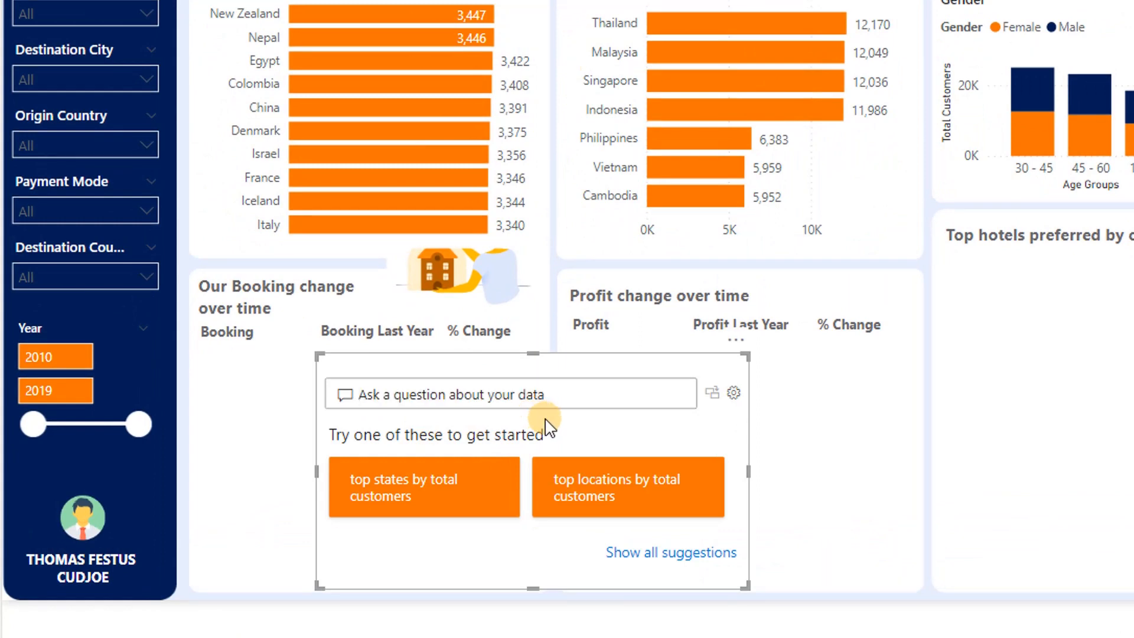
type("total booking by year")
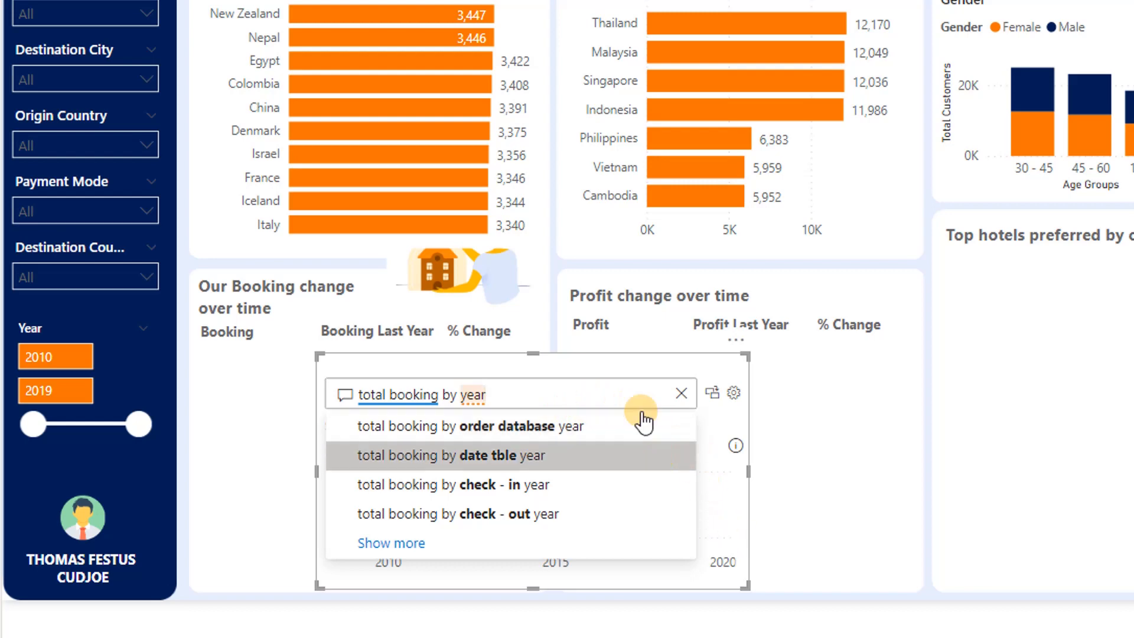
Move the booking Q&A visual higher on the page and extend its question with "on a line chart"
left_click_drag(591, 362, 516, 236)
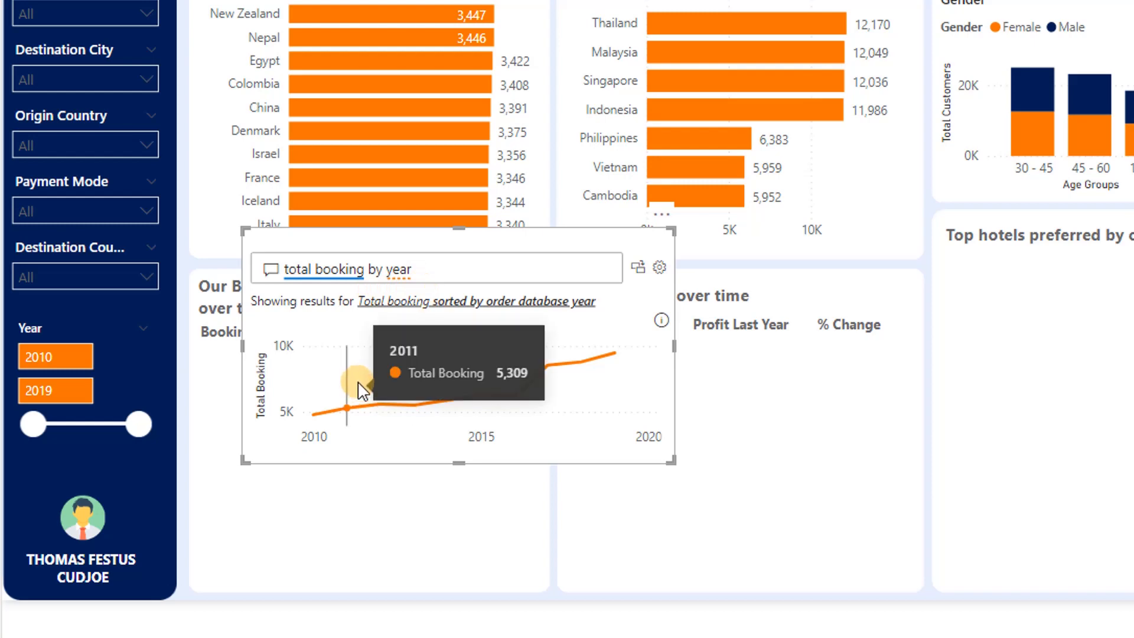
left_click(438, 273)
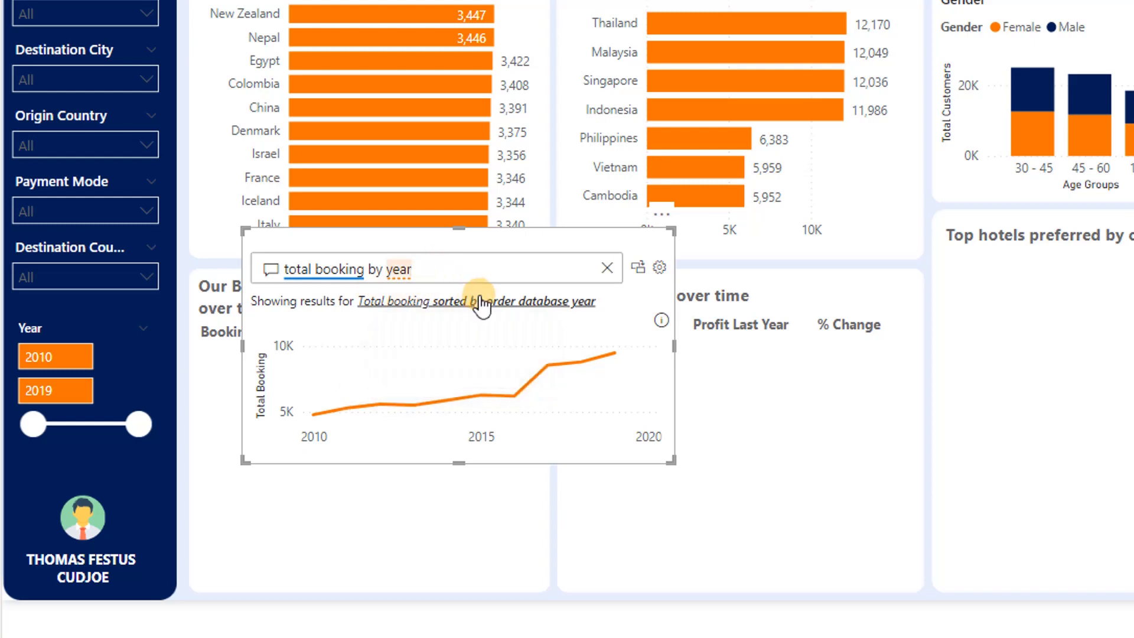
type("on a")
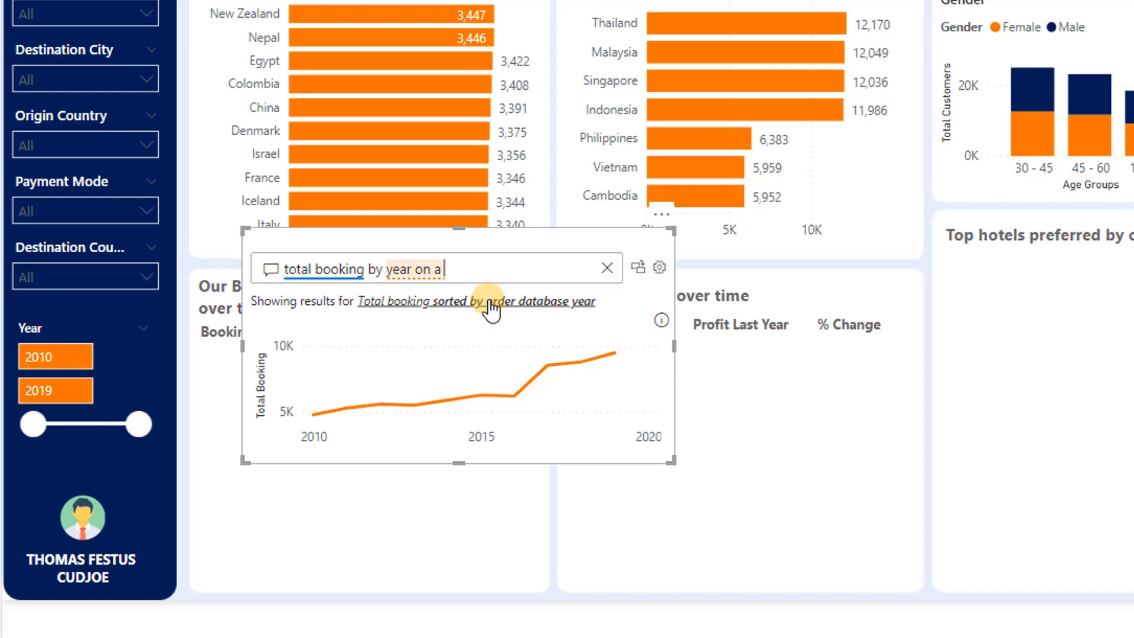
type(" line chart")
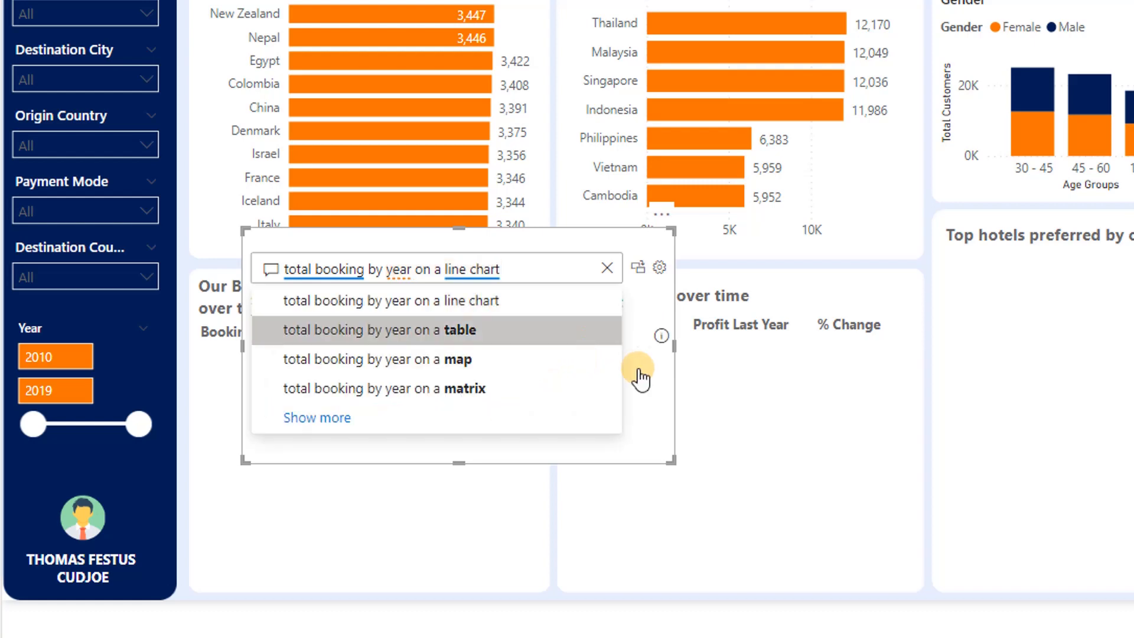
Convert the booking-by-year Q&A result to a standard line chart and fit it into the lower part of the booking change section
left_click(639, 269)
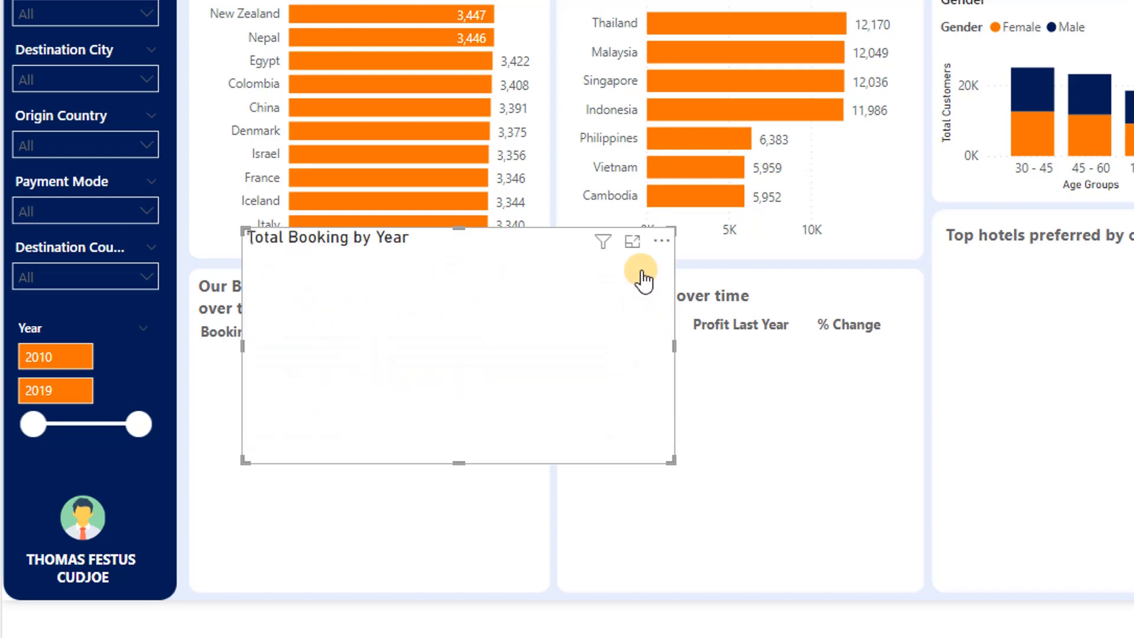
left_click_drag(547, 271, 502, 435)
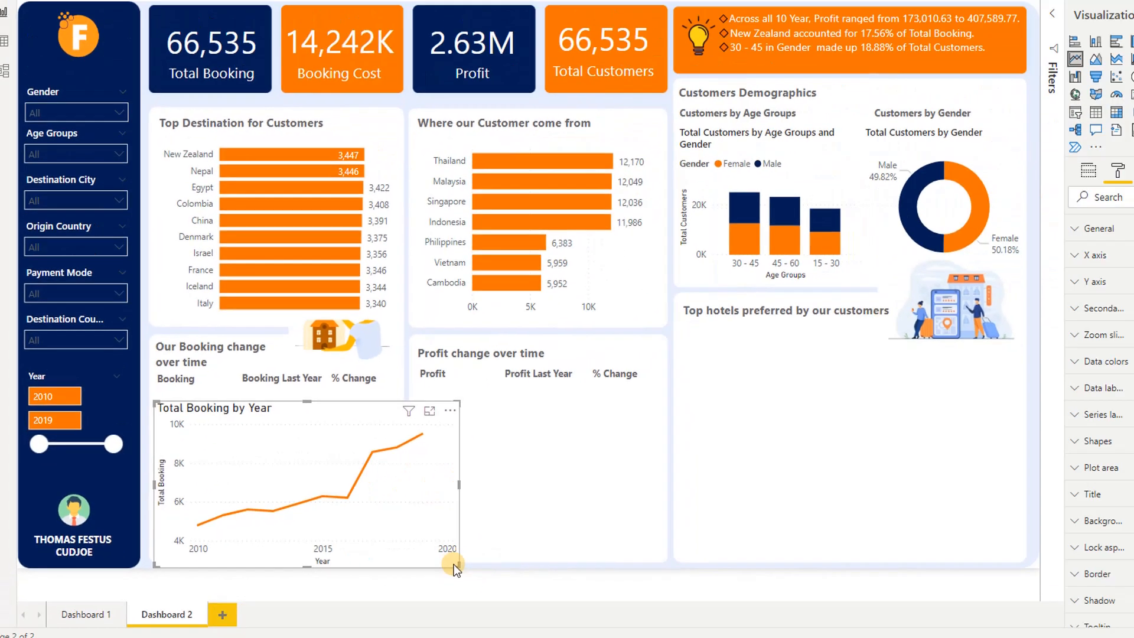
left_click_drag(627, 597, 535, 583)
left_click_drag(535, 365, 535, 394)
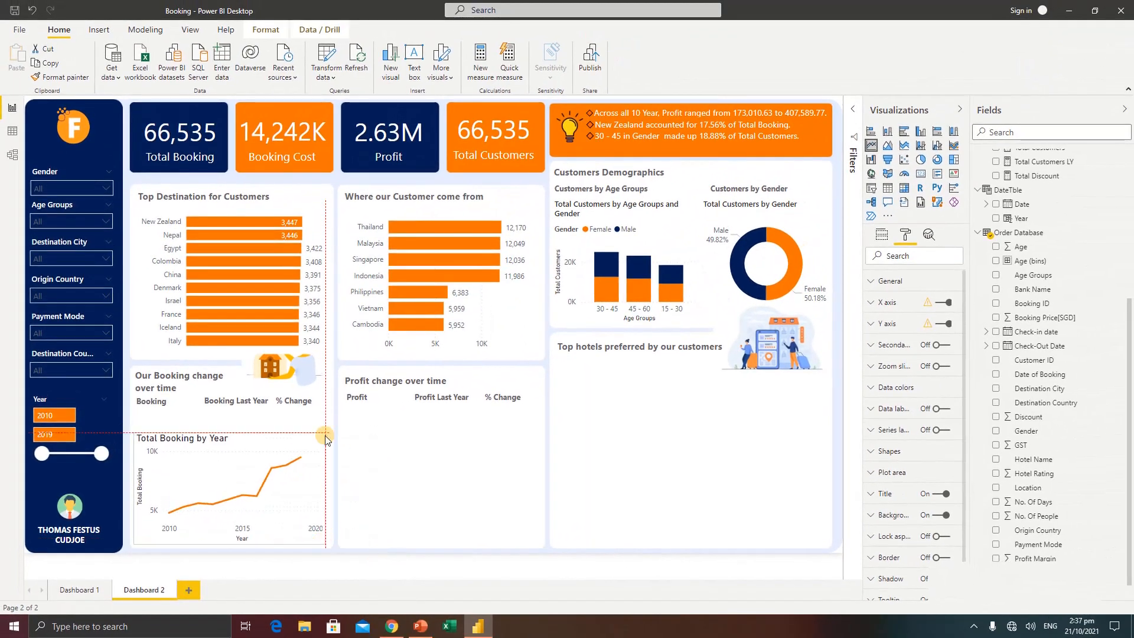
left_click_drag(325, 437, 325, 436)
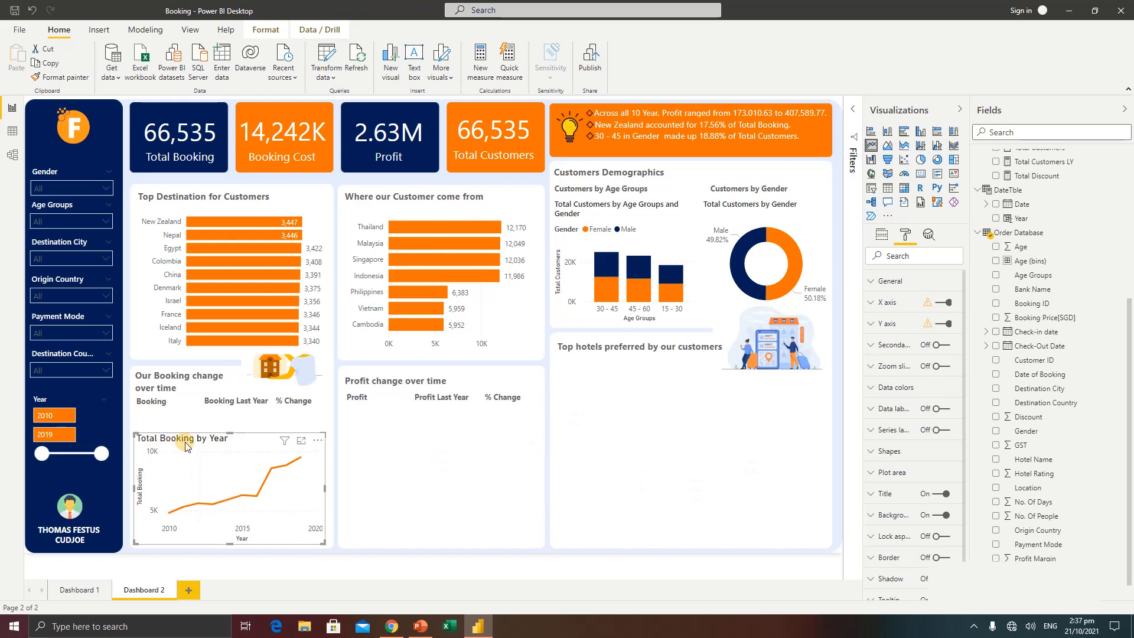
Set the booking line chart's title font family to Segoe UI Semibold
left_click(888, 504)
scroll(897, 514, "down", 3)
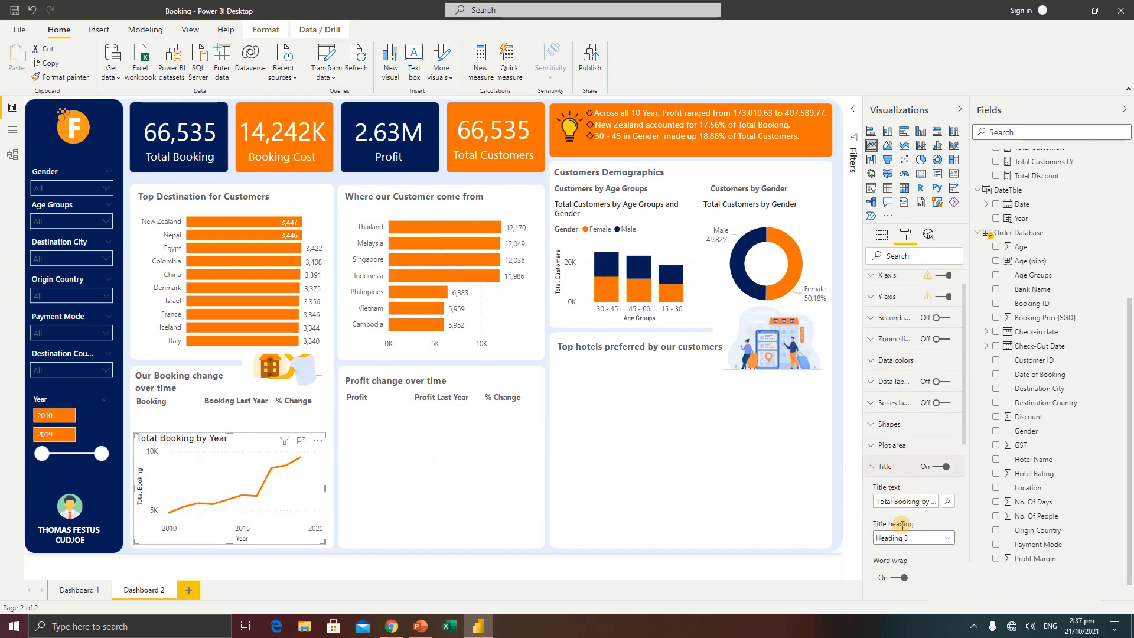
scroll(906, 524, "down", 1)
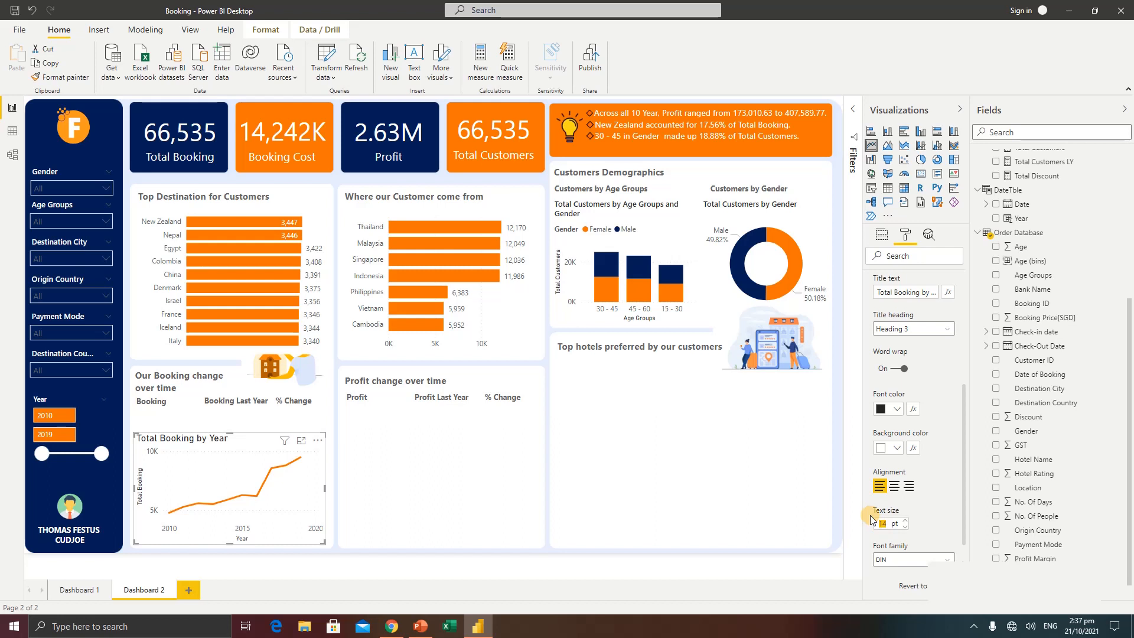
left_click(908, 560)
scroll(909, 508, "down", 5)
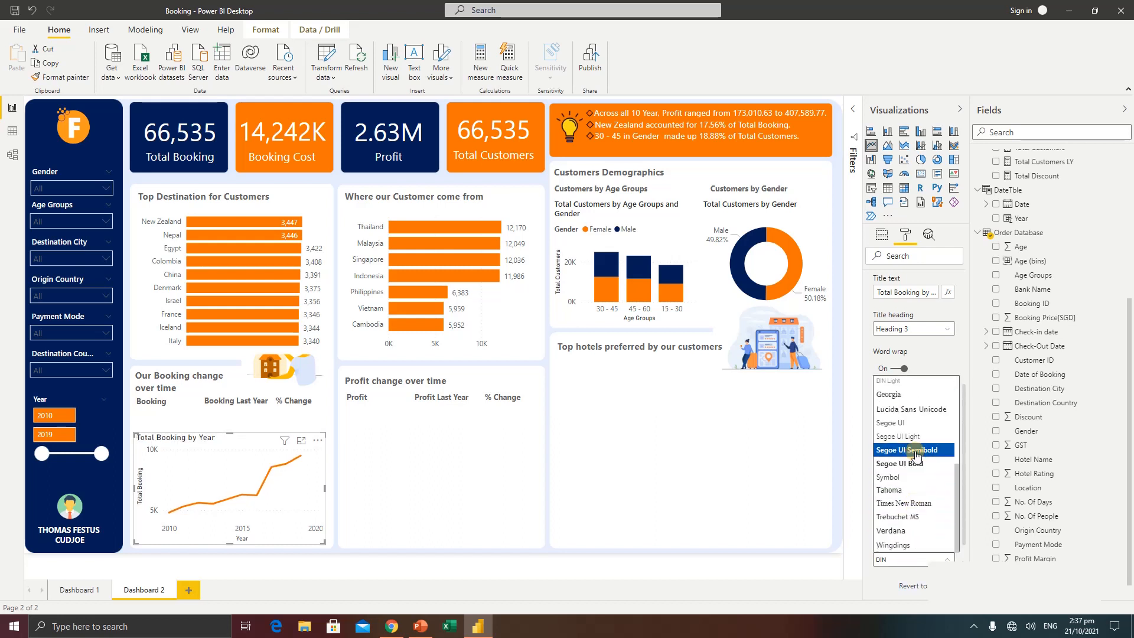
left_click(901, 452)
left_click(385, 456)
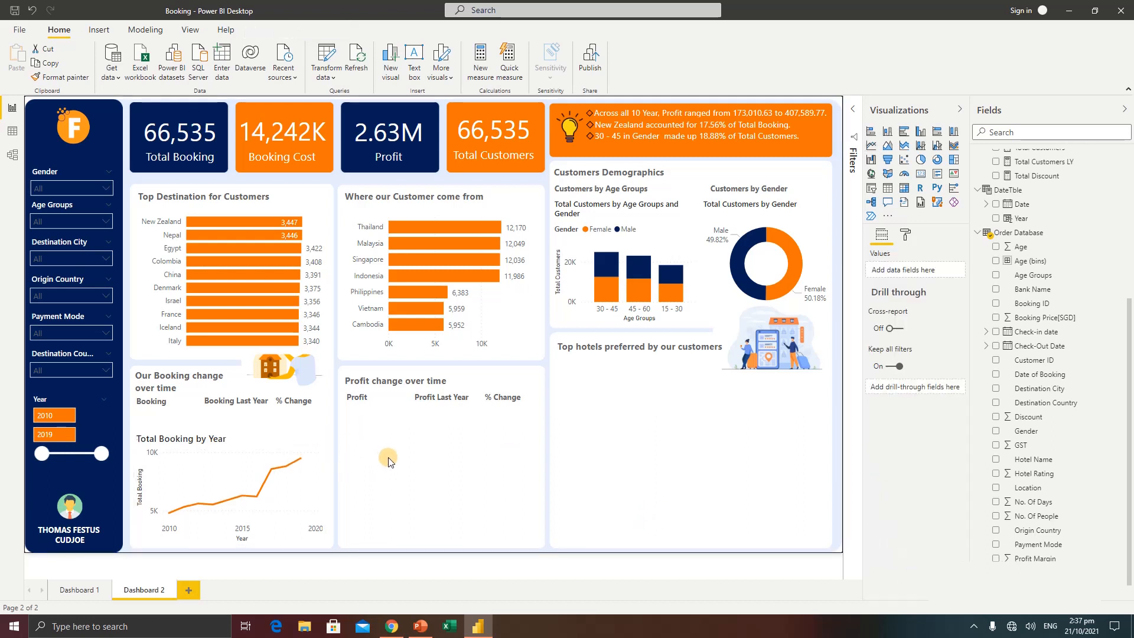
Examine how Dashboard 1's booking change cards respond to a year range of 2013 to 2019, and return to Dashboard 2
left_click(75, 591)
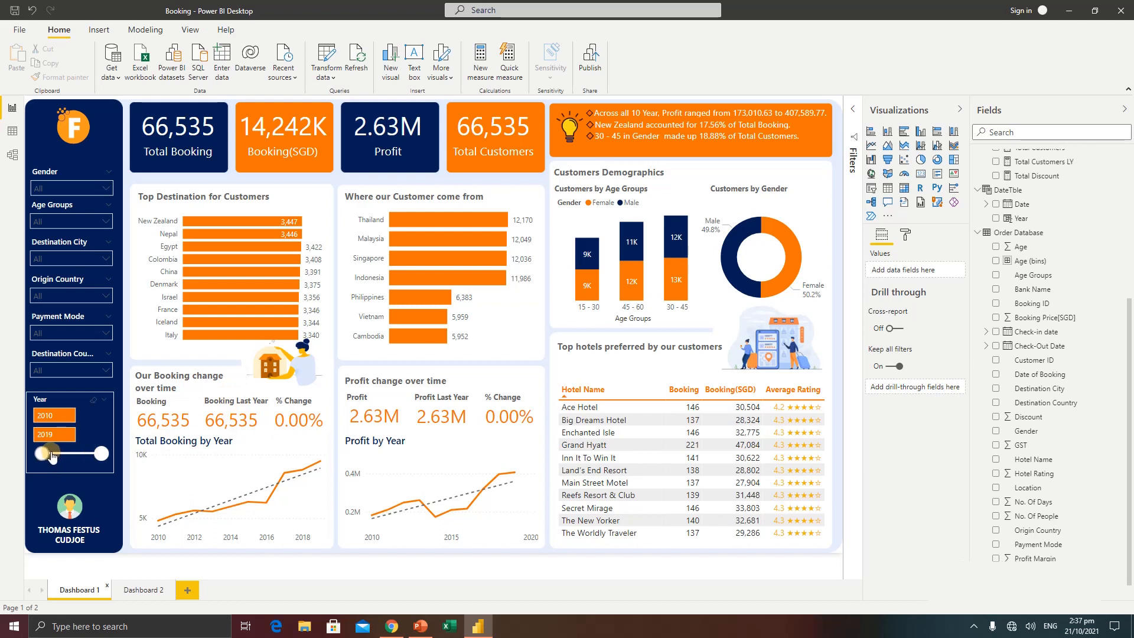
left_click_drag(52, 455, 67, 459)
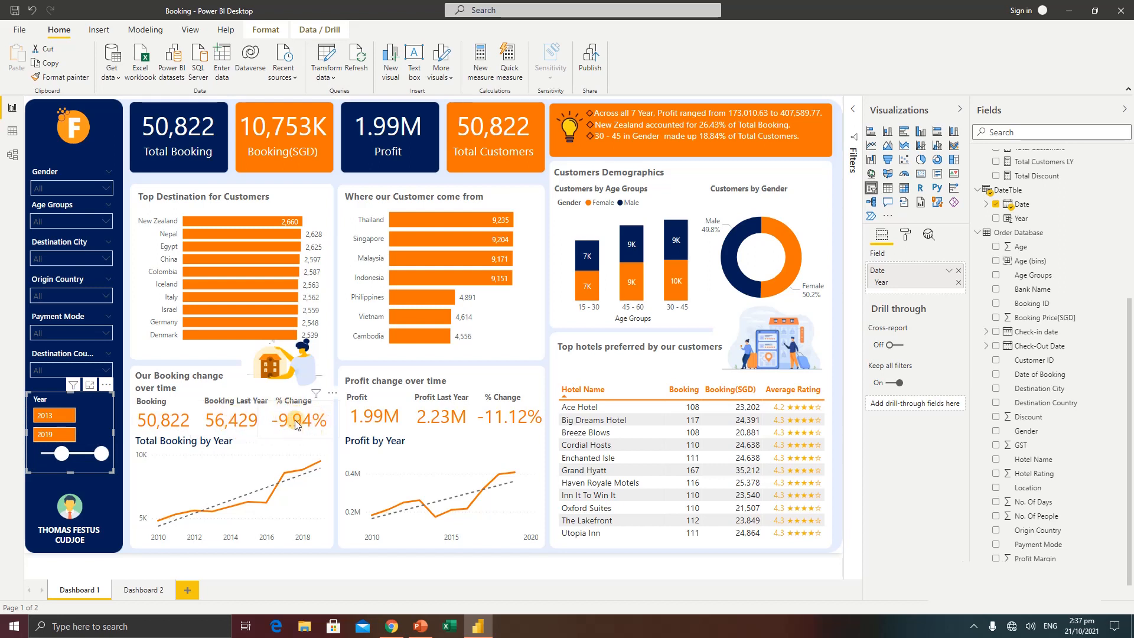
mouse_move(284, 428)
left_click(144, 592)
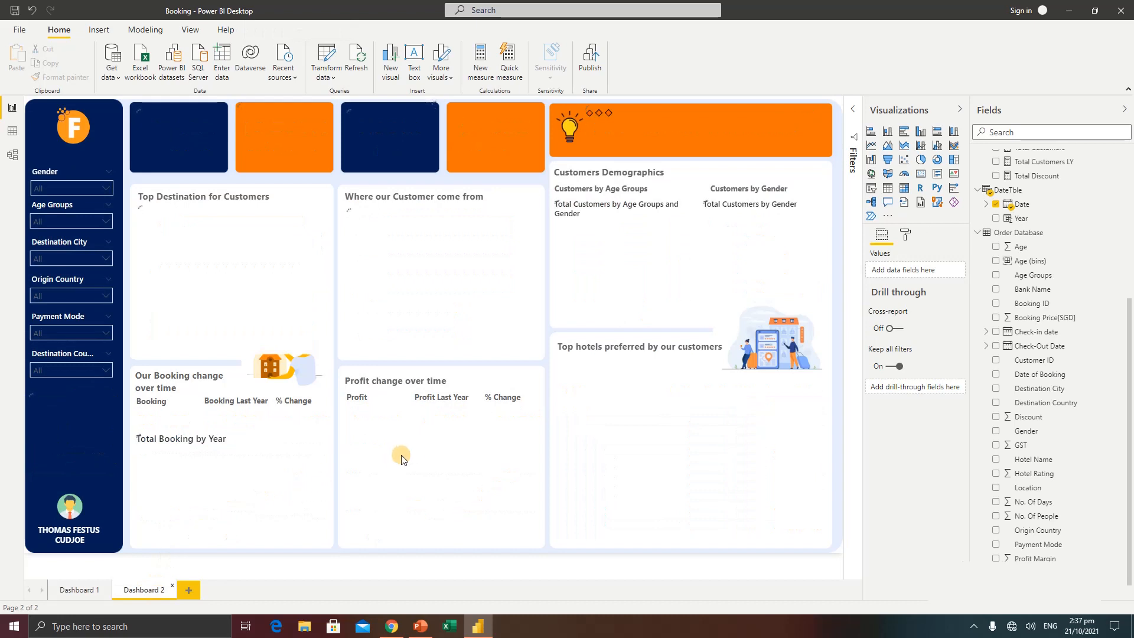
Add a Q&A visual in Dashboard 2's profit change section, ask "total booking", and convert the result to a standard card
double_click(433, 453)
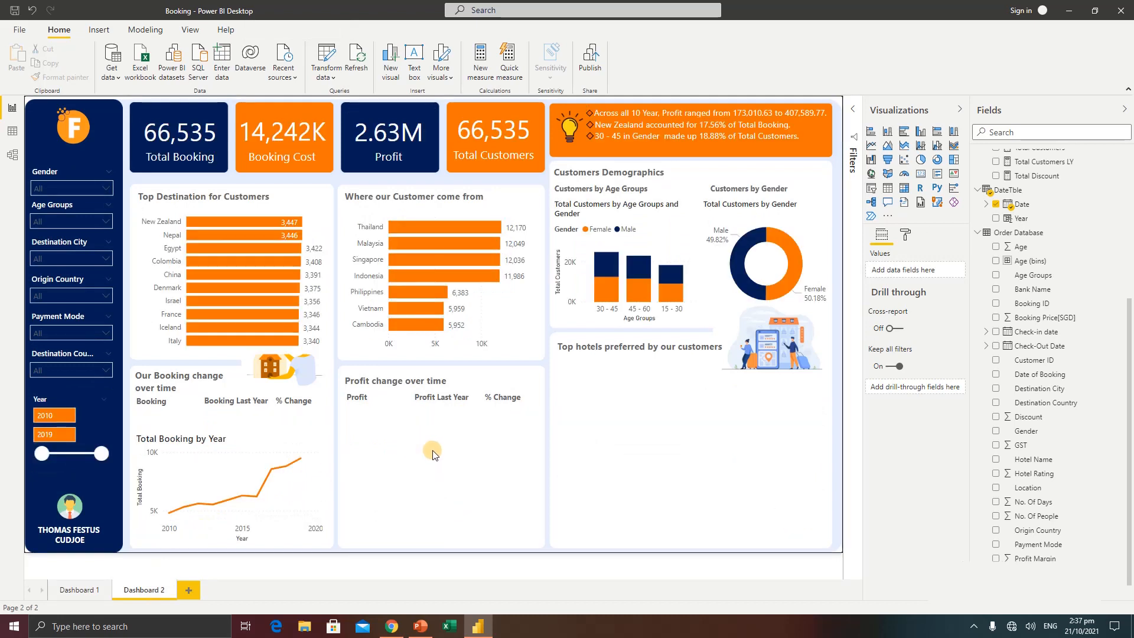
left_click_drag(502, 541, 630, 521)
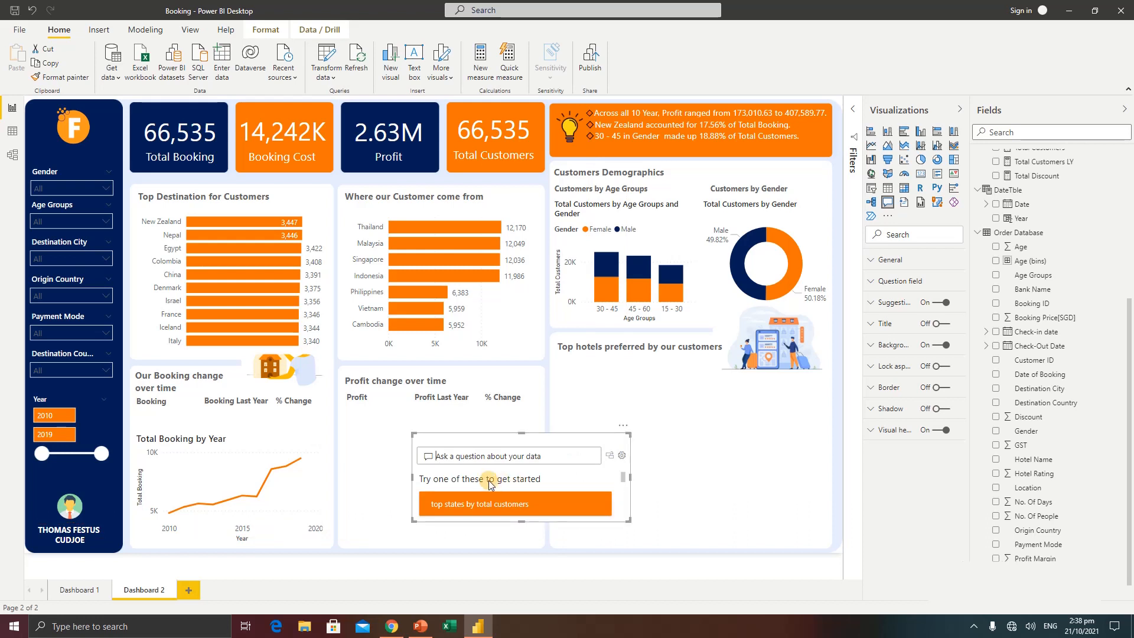
type("total booking")
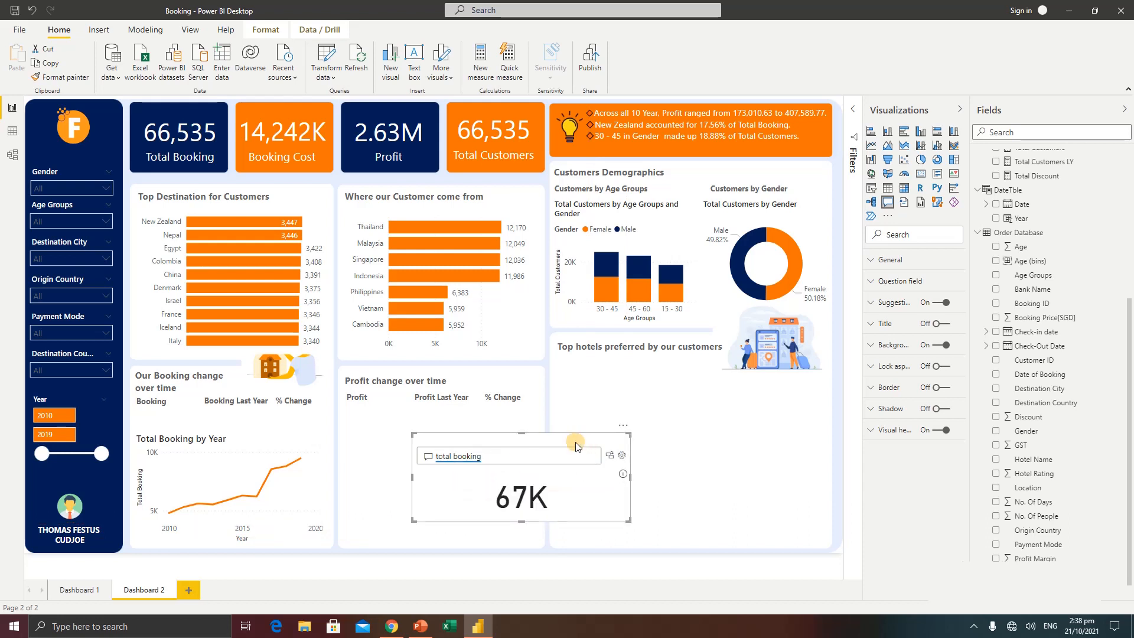
left_click(609, 456)
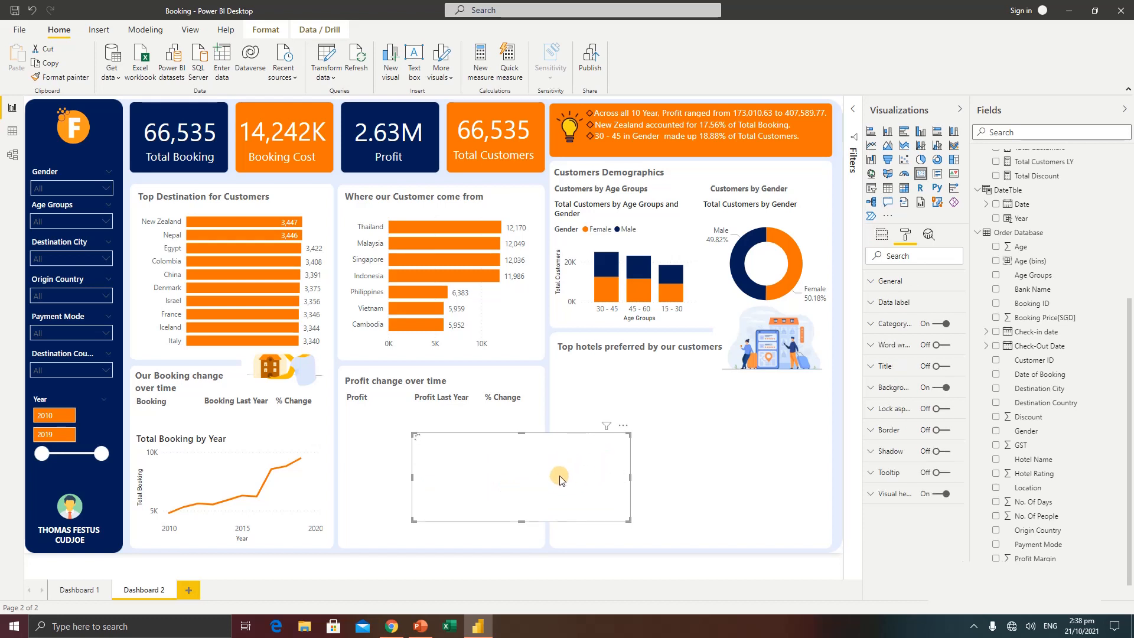
Set the new booking card's data label display units to None
left_click(891, 303)
left_click(904, 375)
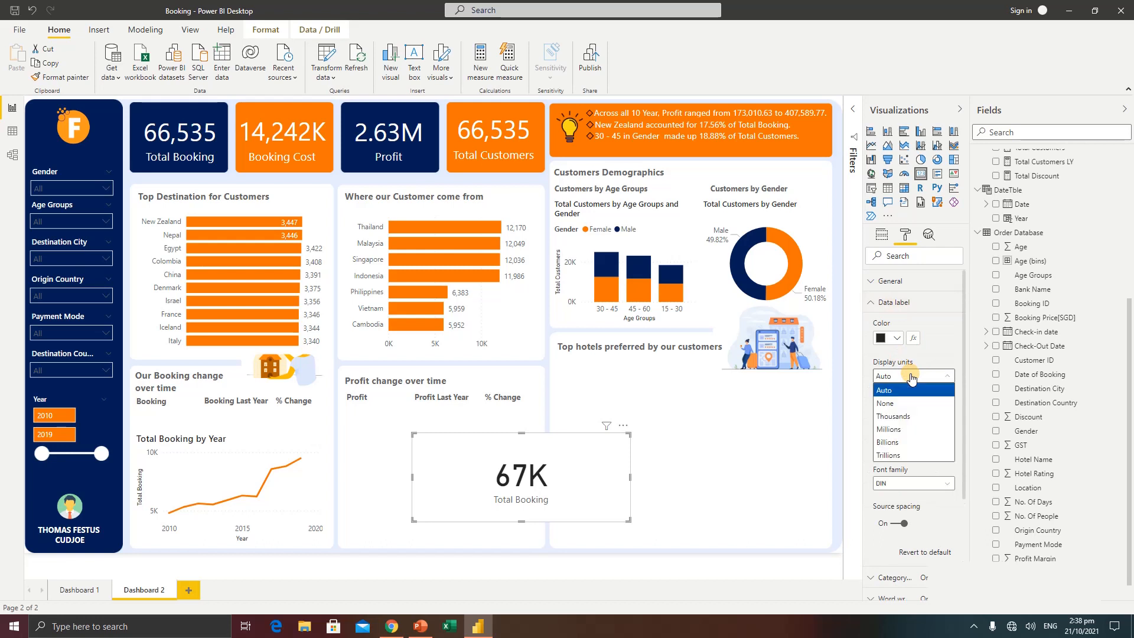
left_click(893, 406)
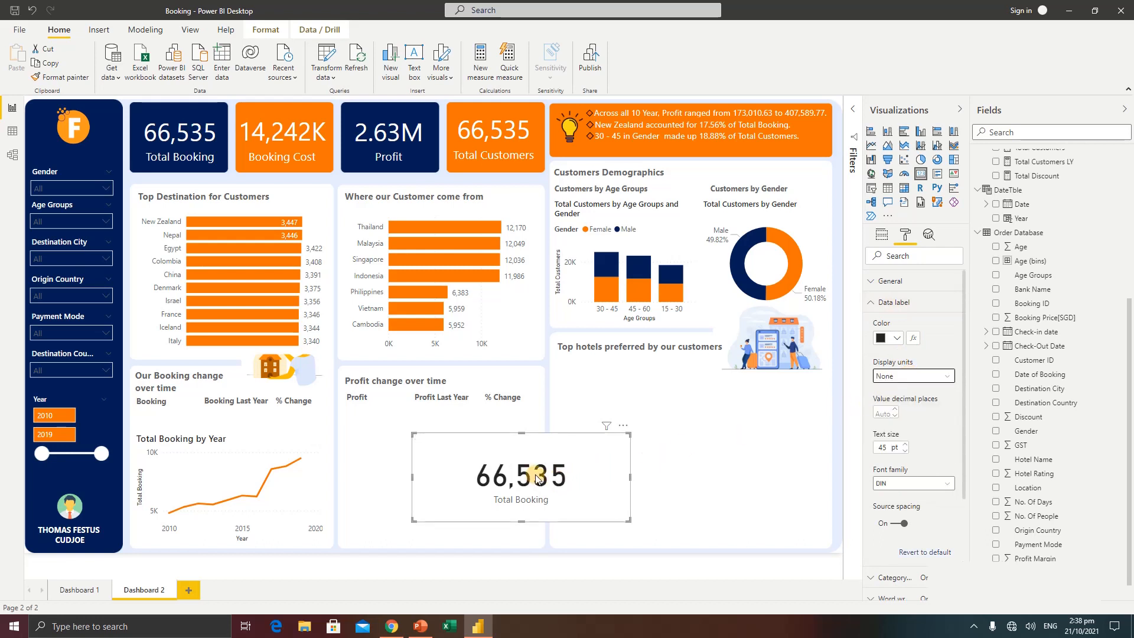
Move the booking card into the booking change section, shrink it, and set its data label text size to 20 pt
left_click_drag(464, 461, 196, 429)
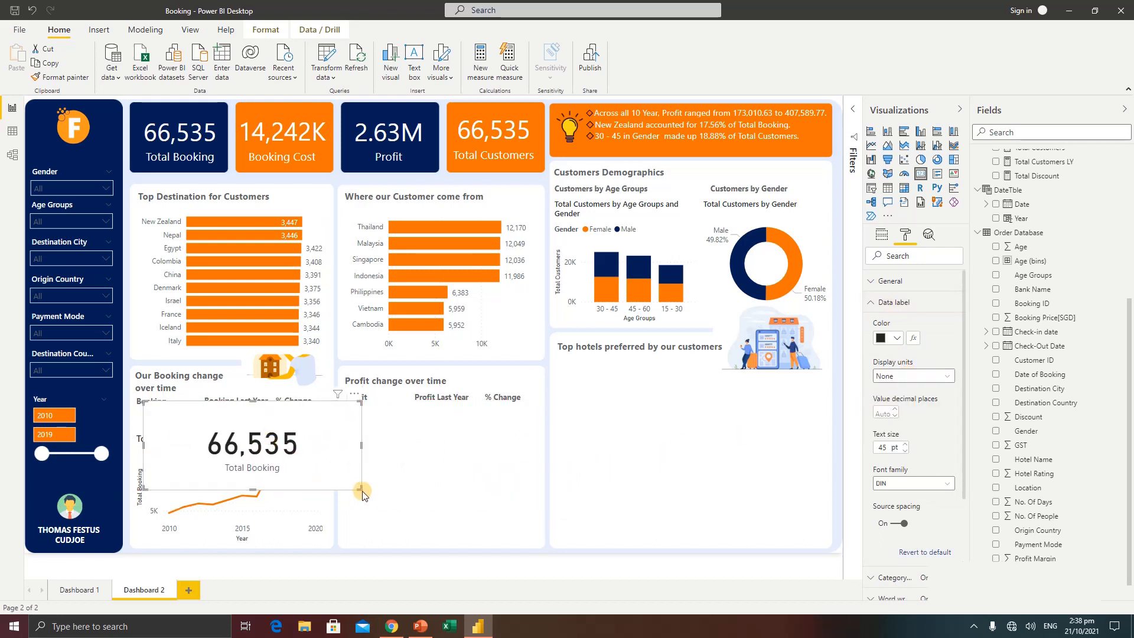
left_click_drag(331, 479, 248, 440)
left_click(882, 447)
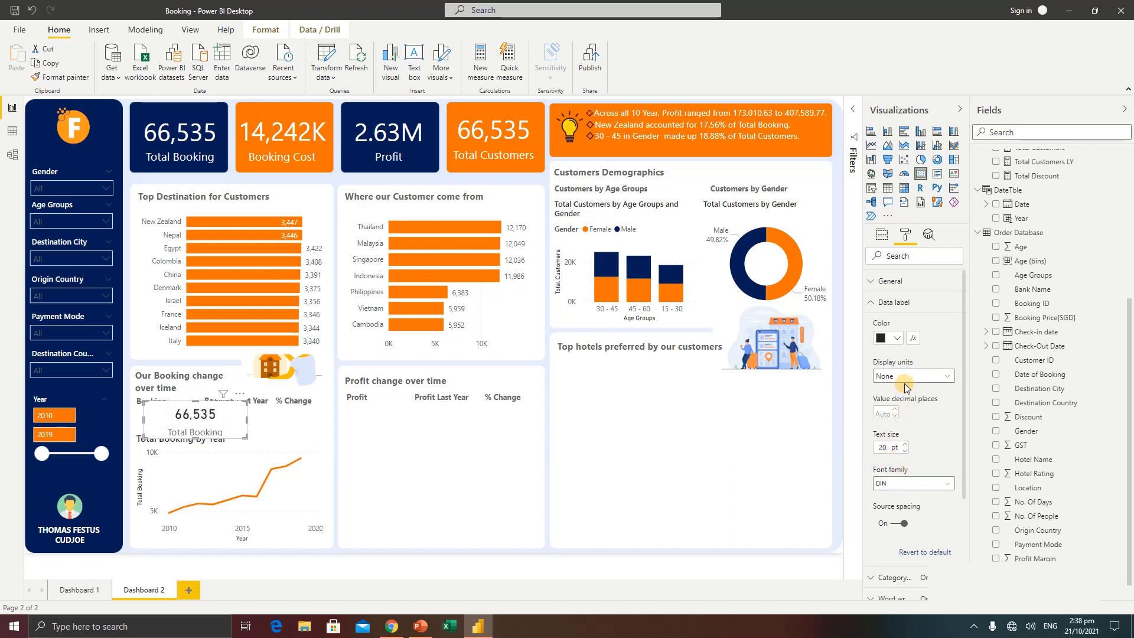
Turn off the small booking card's category label and background, and shift it under the Booking heading
left_click(873, 304)
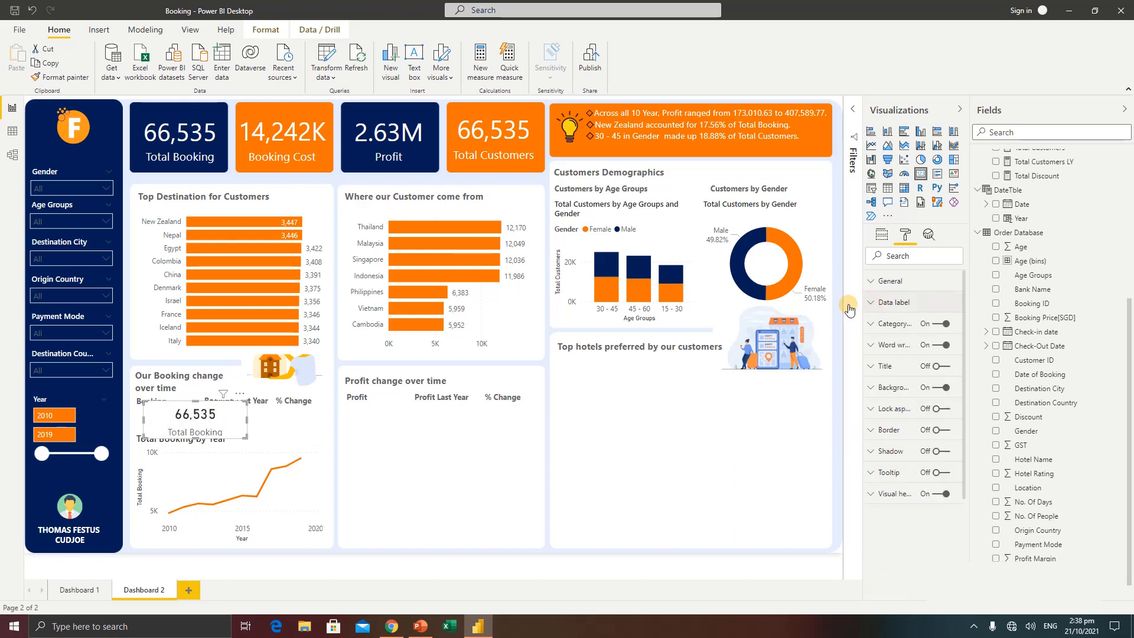
left_click(936, 325)
left_click_drag(189, 420, 164, 422)
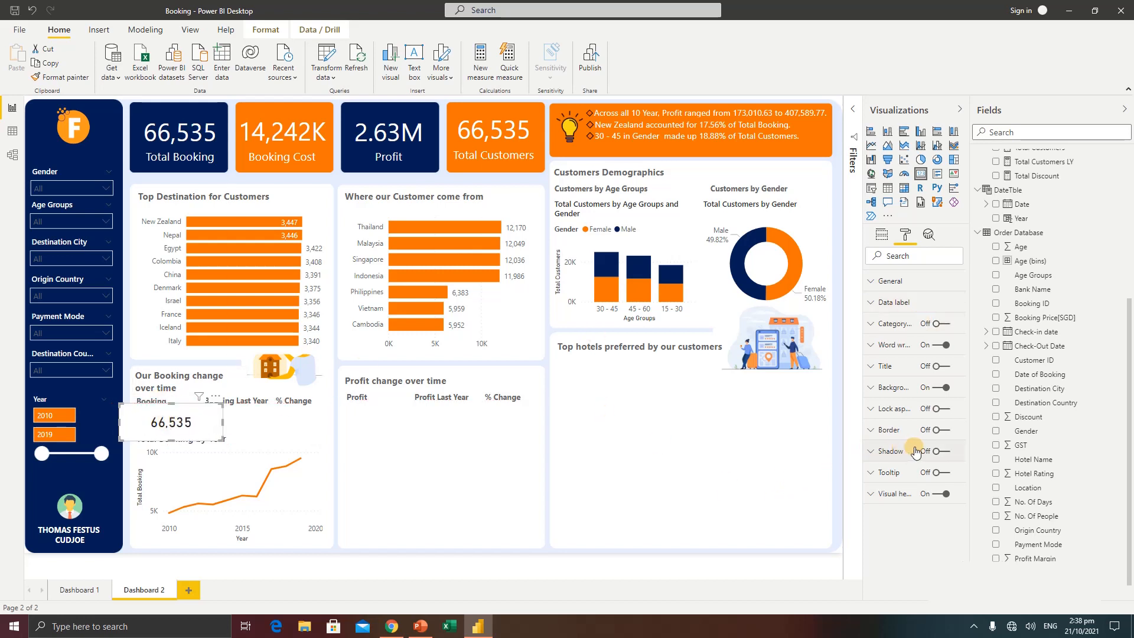
left_click(934, 389)
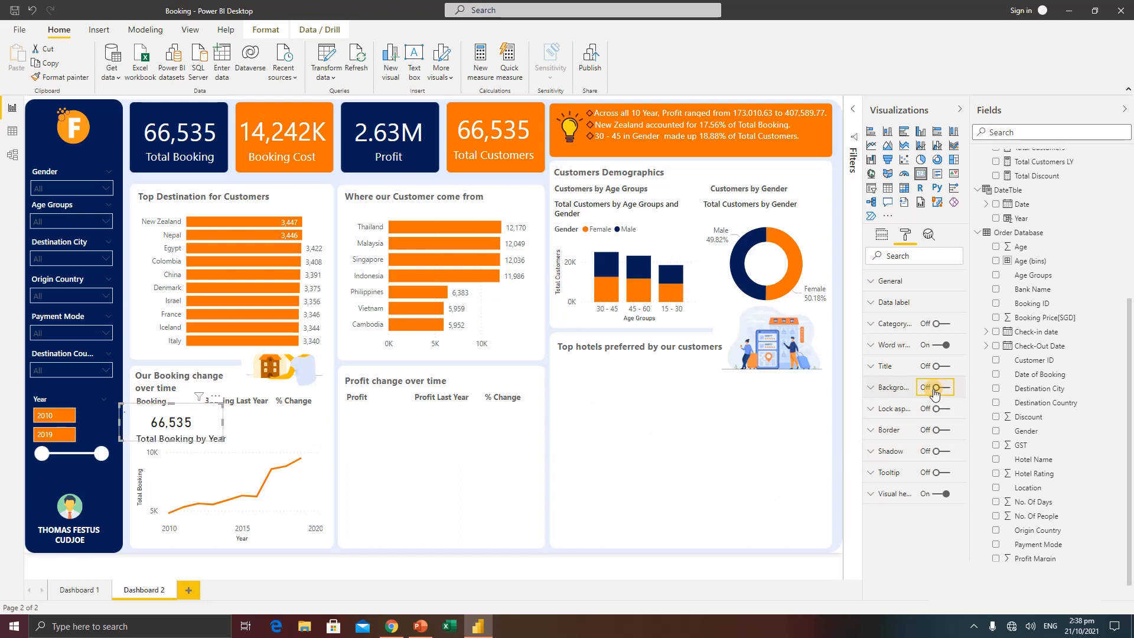
Format the small booking card's data label with the Segoe UI Semibold font and the orange colour #e66c37
left_click(890, 303)
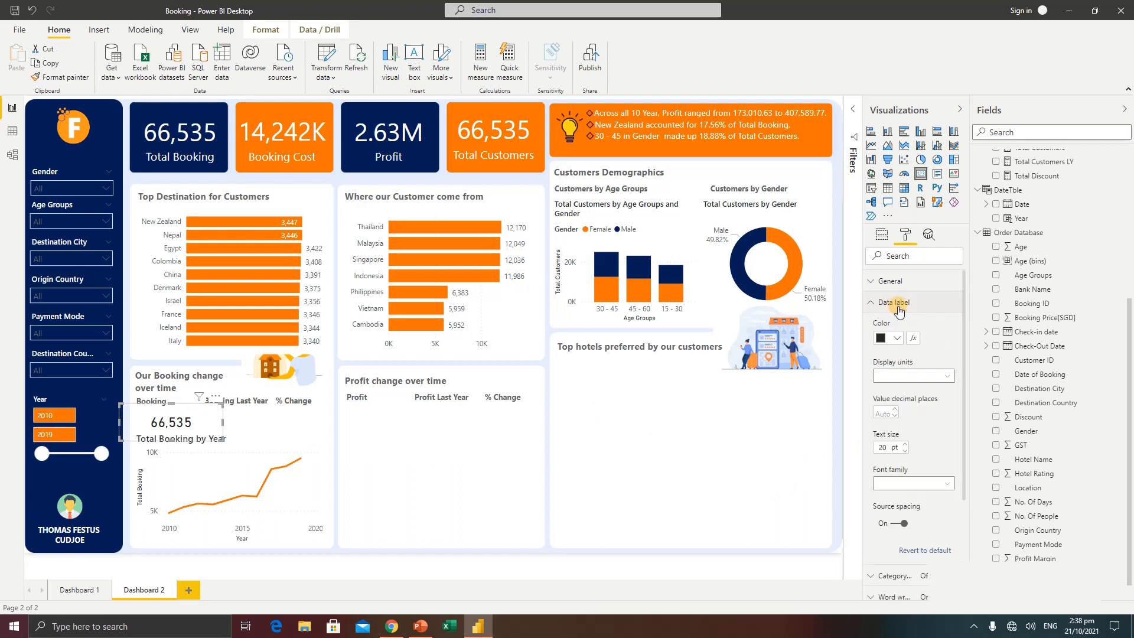
left_click(901, 485)
scroll(915, 437, "down", 3)
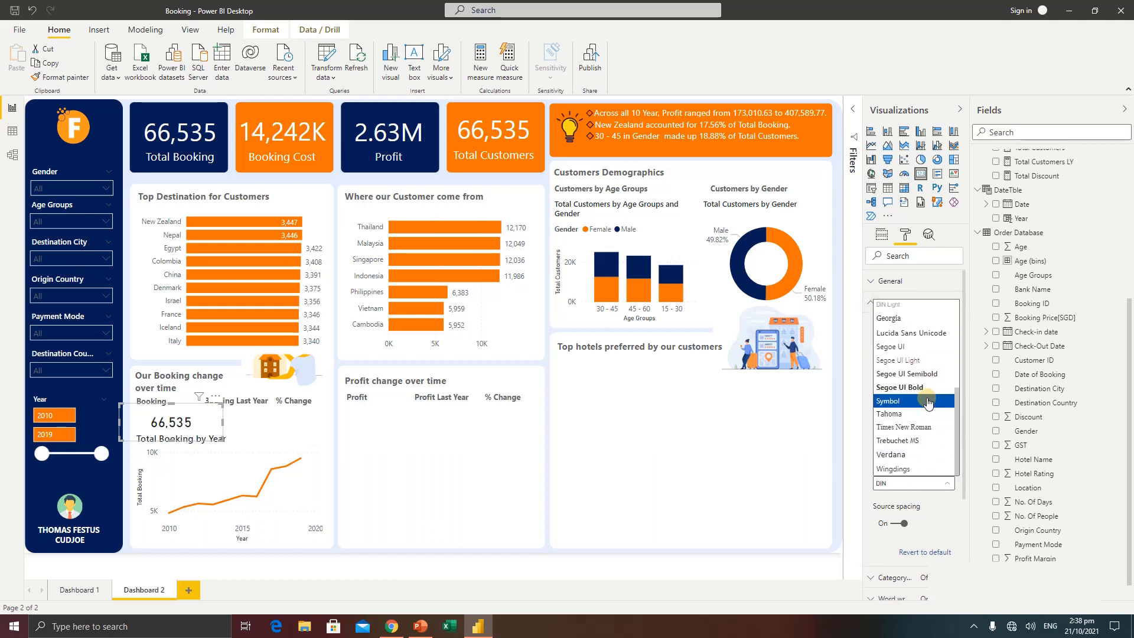
left_click(919, 374)
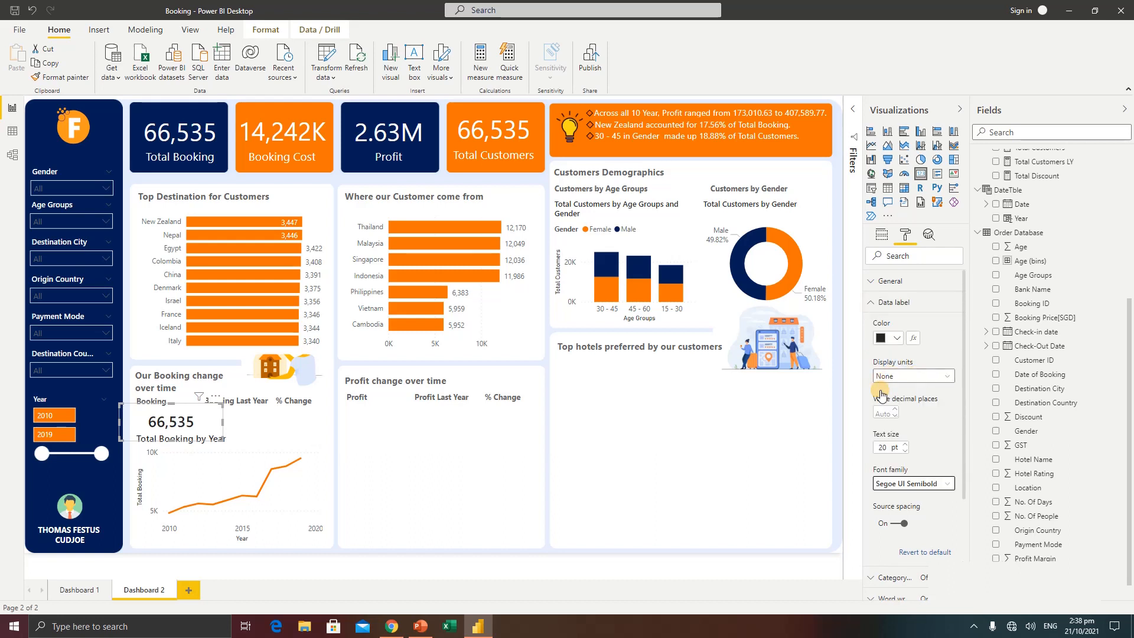
left_click(897, 340)
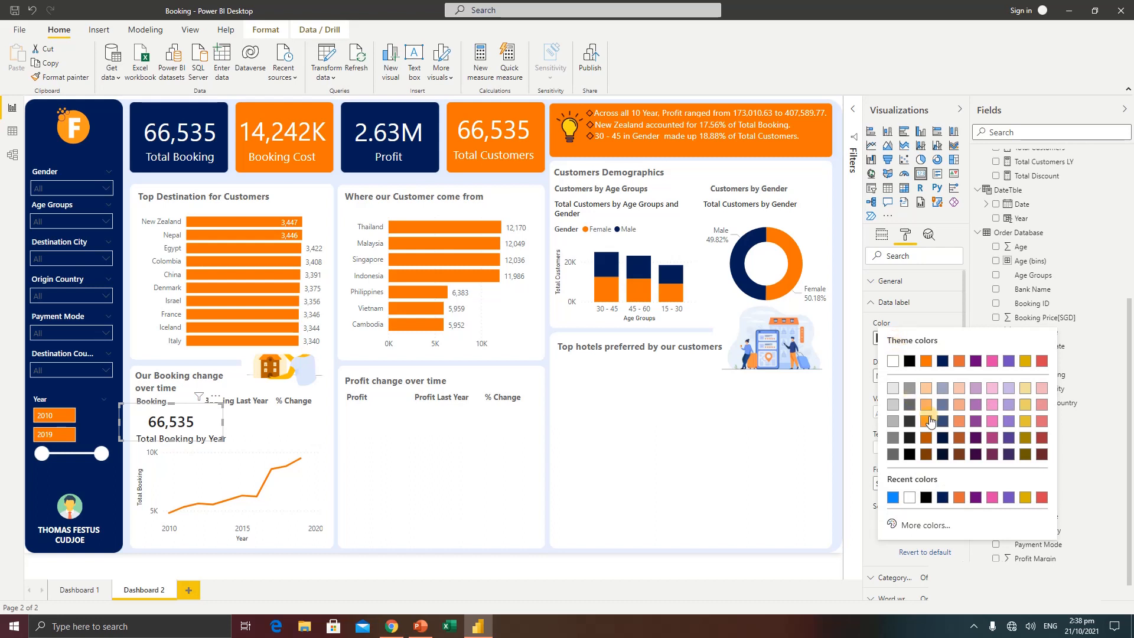
left_click(959, 497)
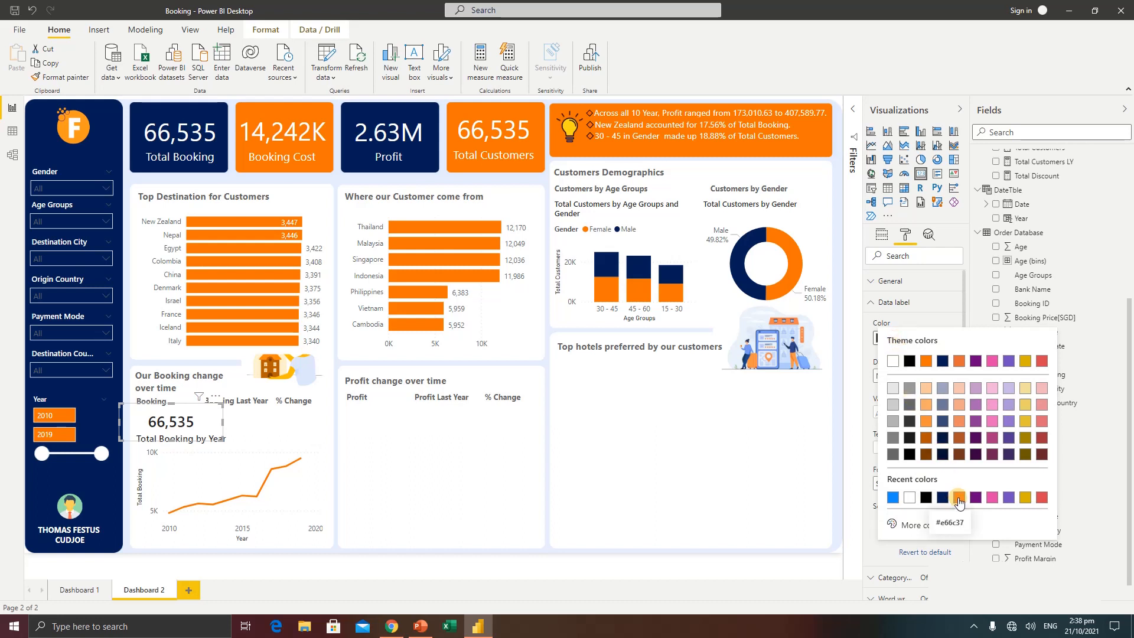
left_click(959, 499)
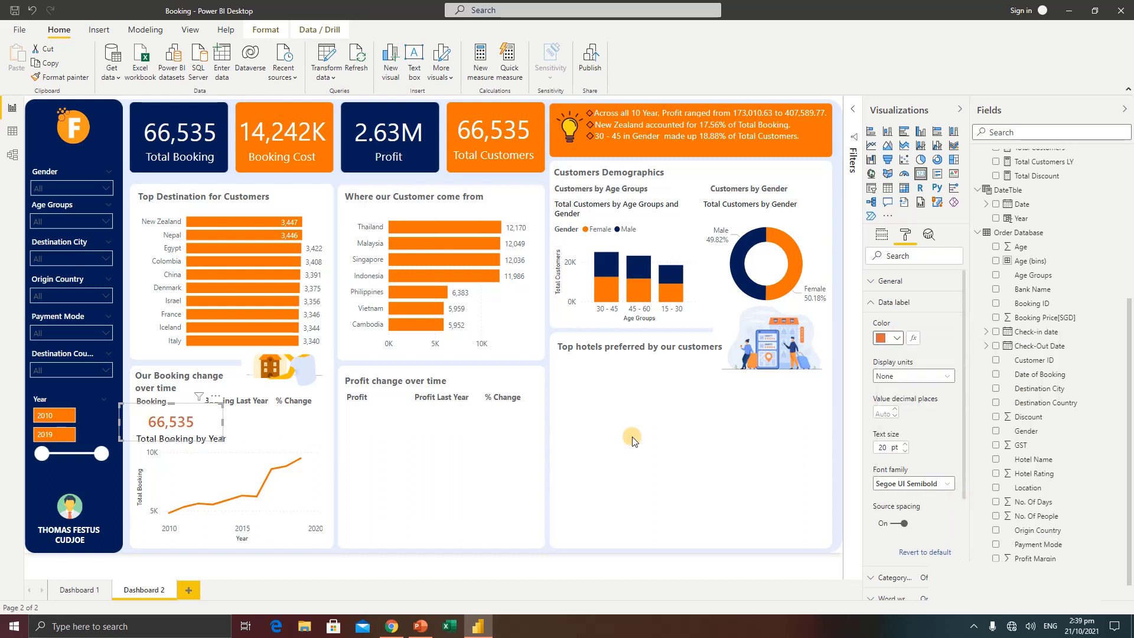
Shrink and align the booking card under the Booking heading, and set its data label text size to 25 pt
left_click_drag(219, 439, 200, 438)
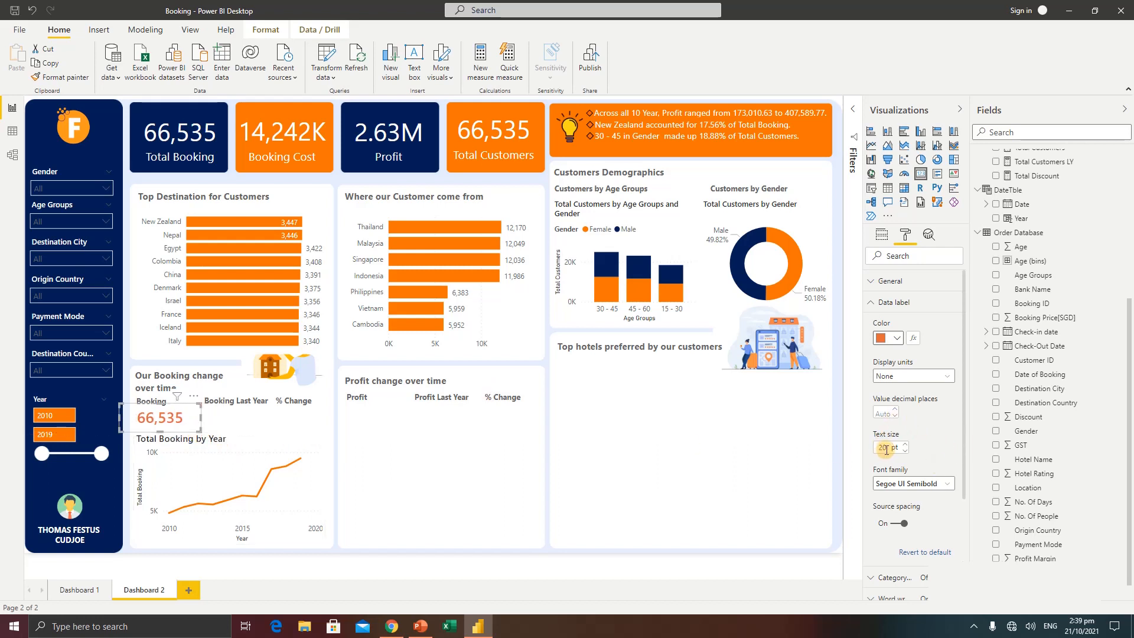
left_click_drag(886, 450, 871, 447)
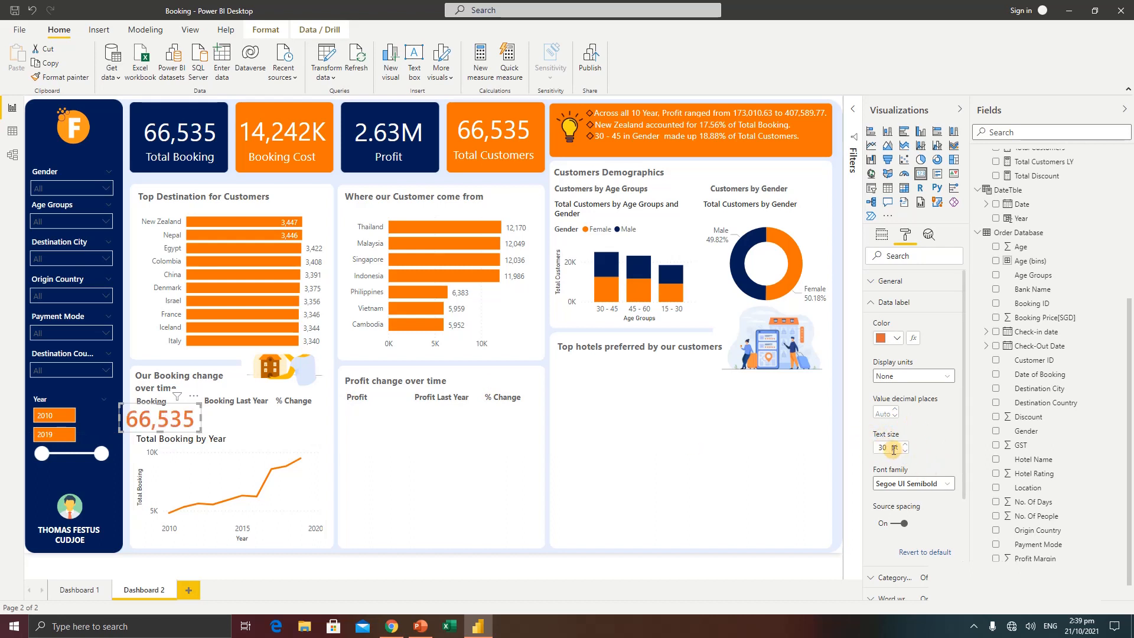
left_click_drag(888, 449, 861, 445)
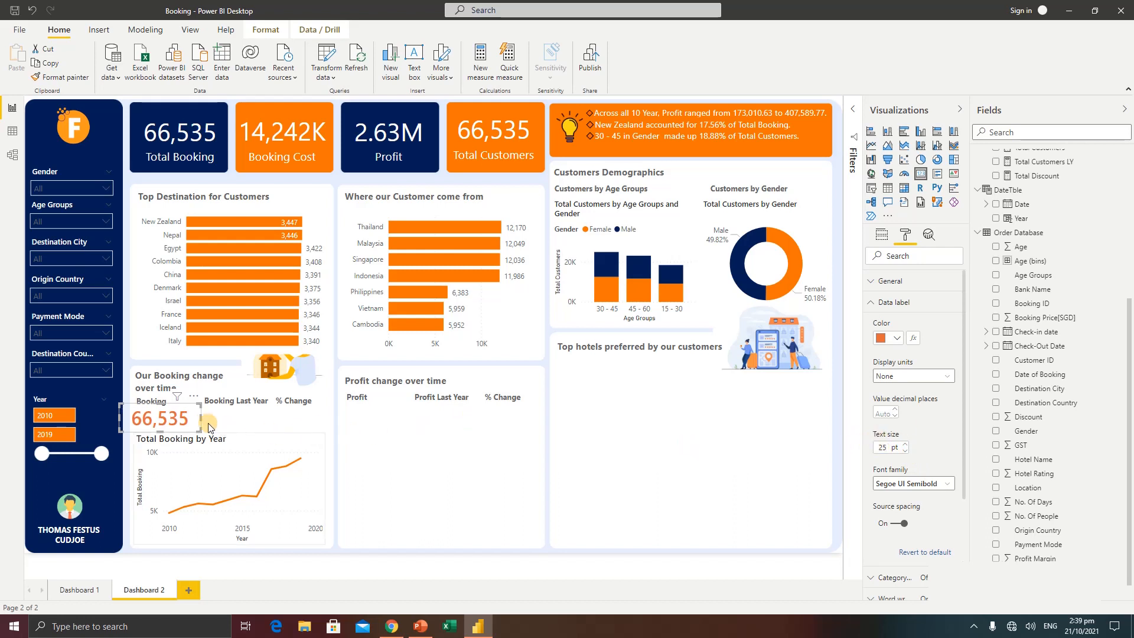
left_click_drag(178, 417, 184, 418)
left_click(460, 465)
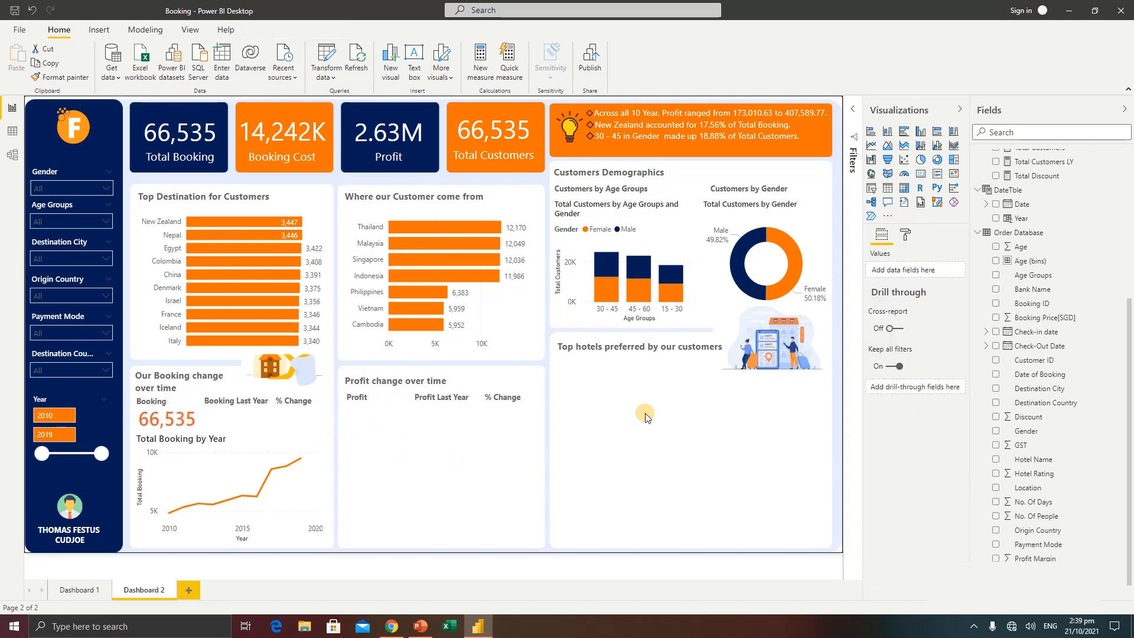
Add a Q&A visual in the profit change section asking "show total booking ly" and convert the result to a standard card
scroll(1053, 230, "up", 5)
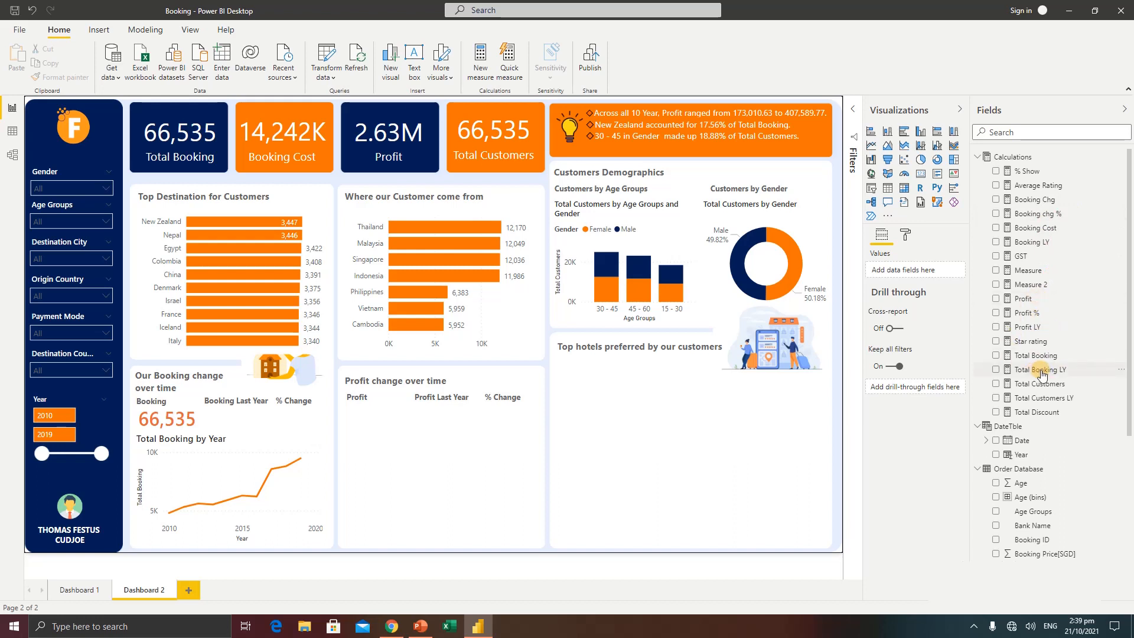
double_click(451, 450)
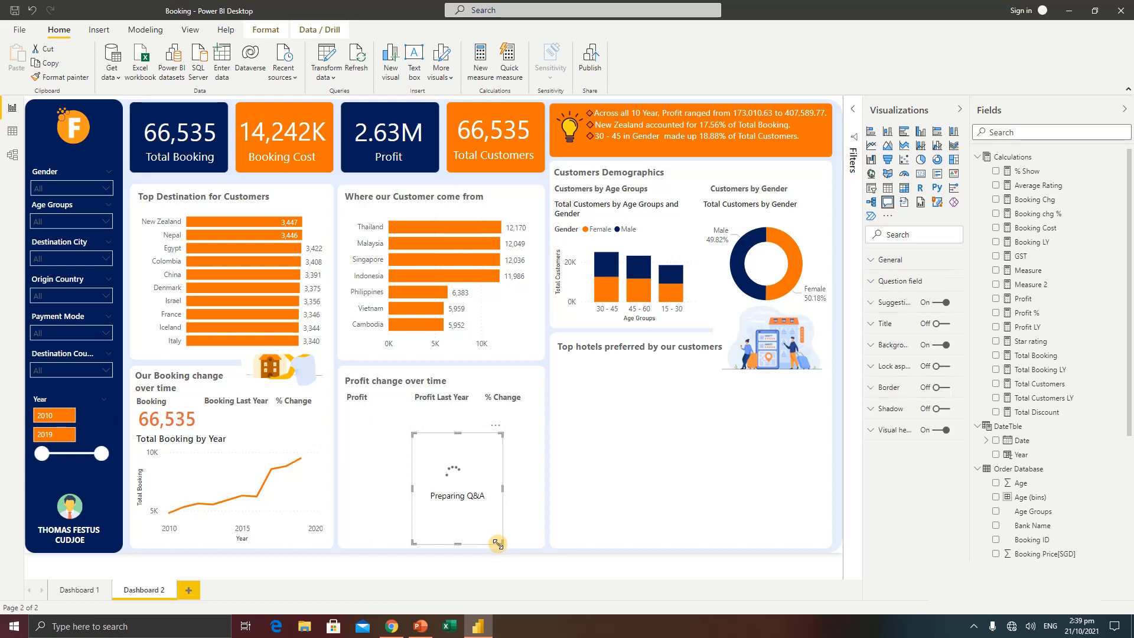
left_click_drag(498, 544, 580, 529)
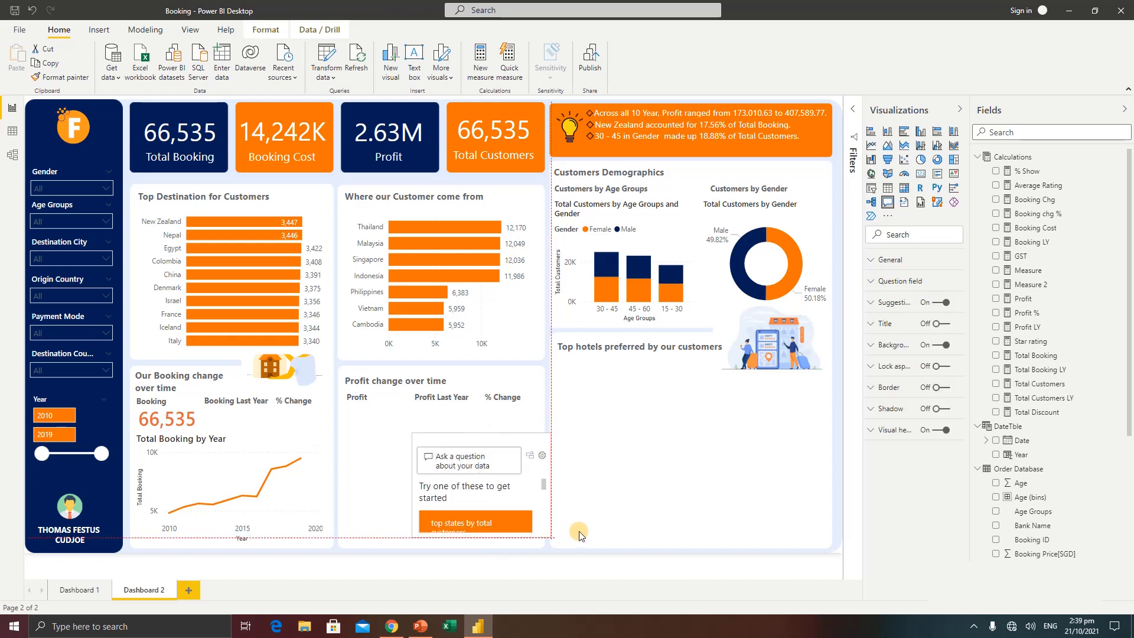
left_click(479, 455)
type("s")
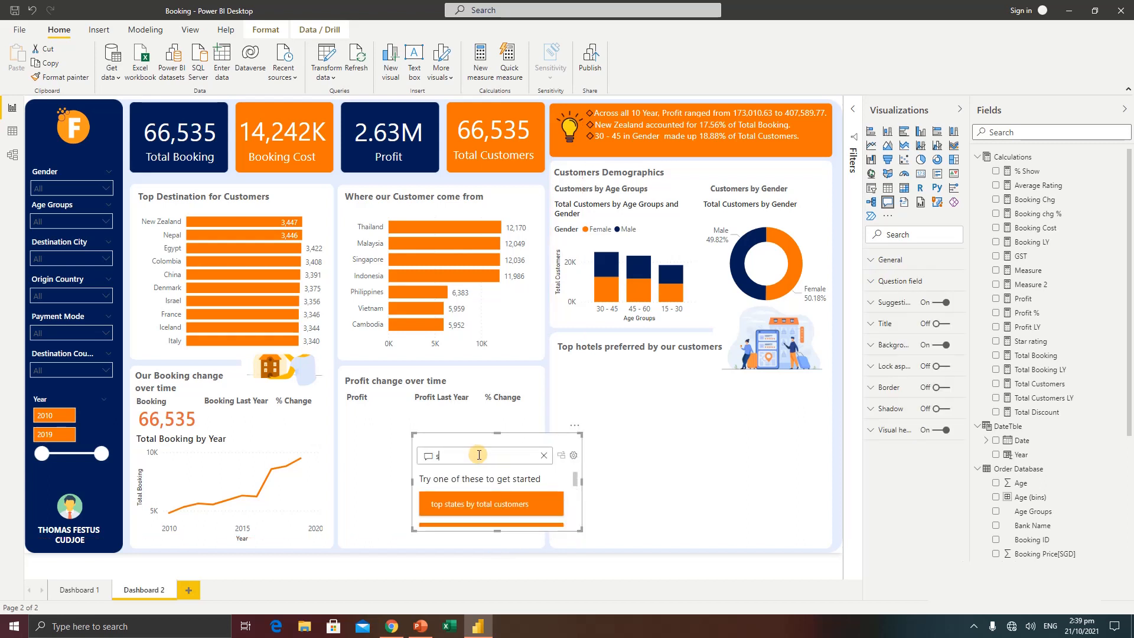
type("how total booking ly")
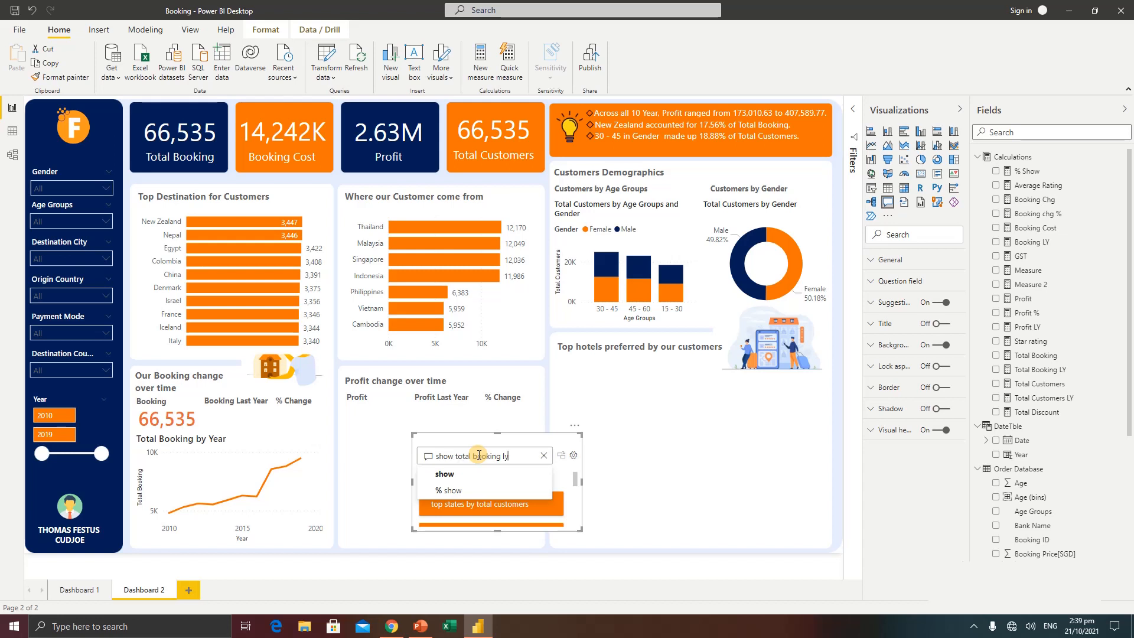
left_click_drag(510, 444, 479, 415)
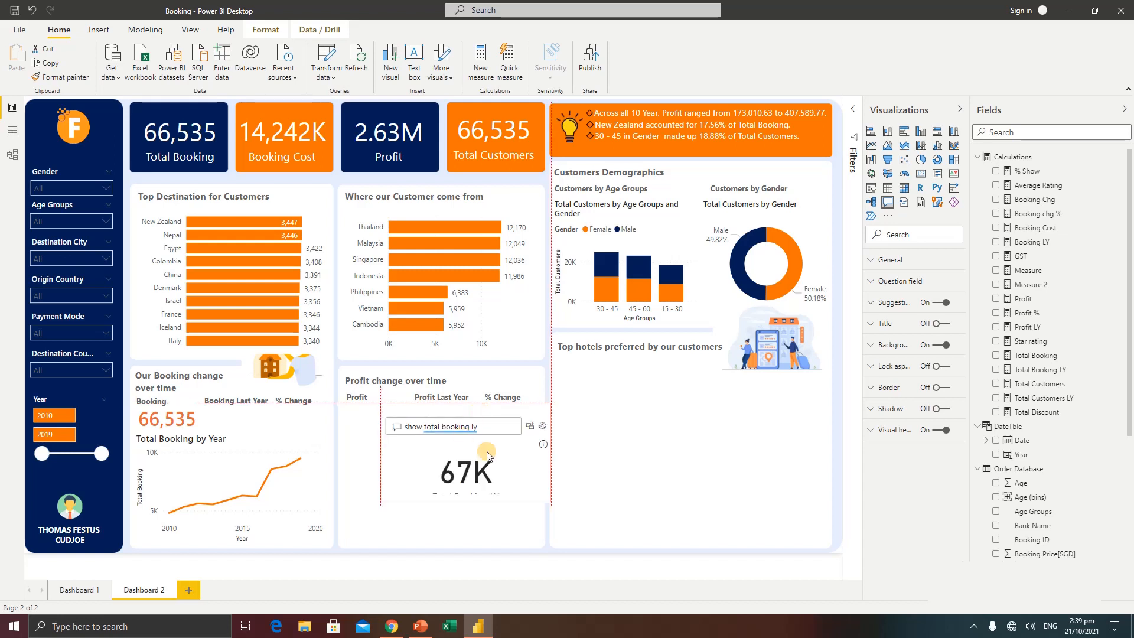
left_click_drag(548, 500, 557, 521)
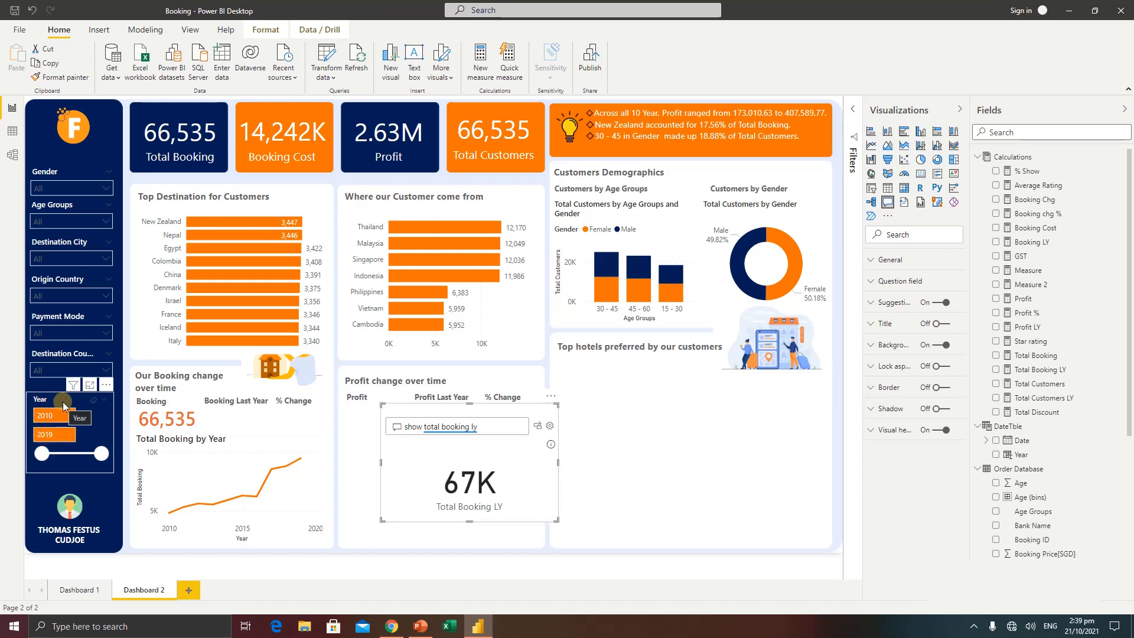
left_click(537, 427)
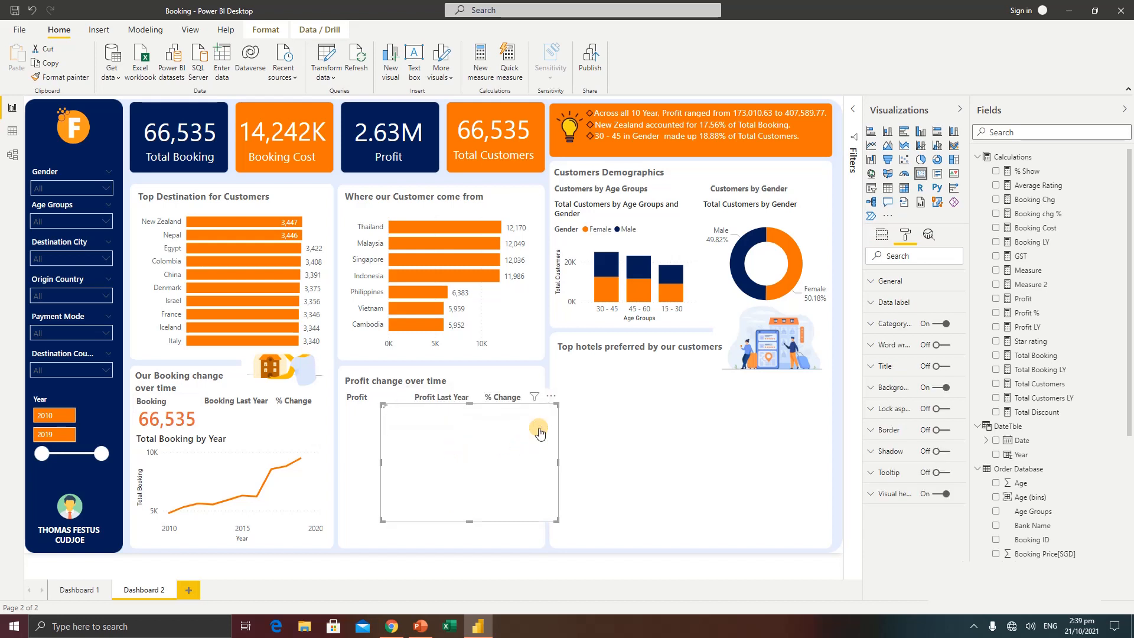
Set the Year slicer's start to 2012 and move the Total Booking LY card towards the booking change section
left_click_drag(44, 457, 57, 457)
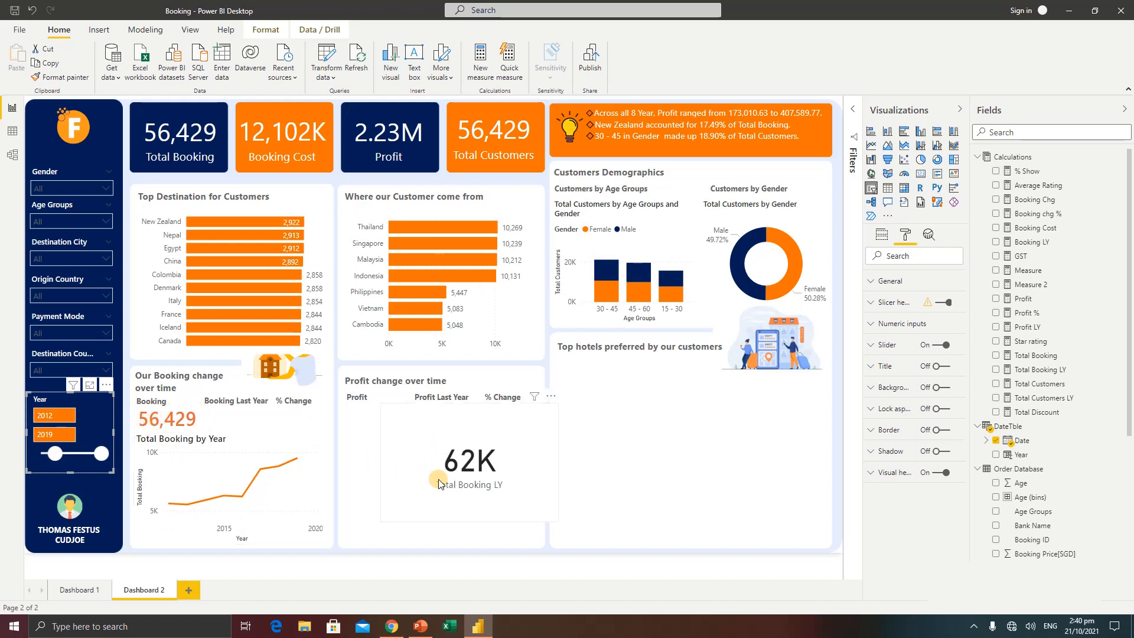
left_click(374, 454)
left_click_drag(374, 454, 213, 446)
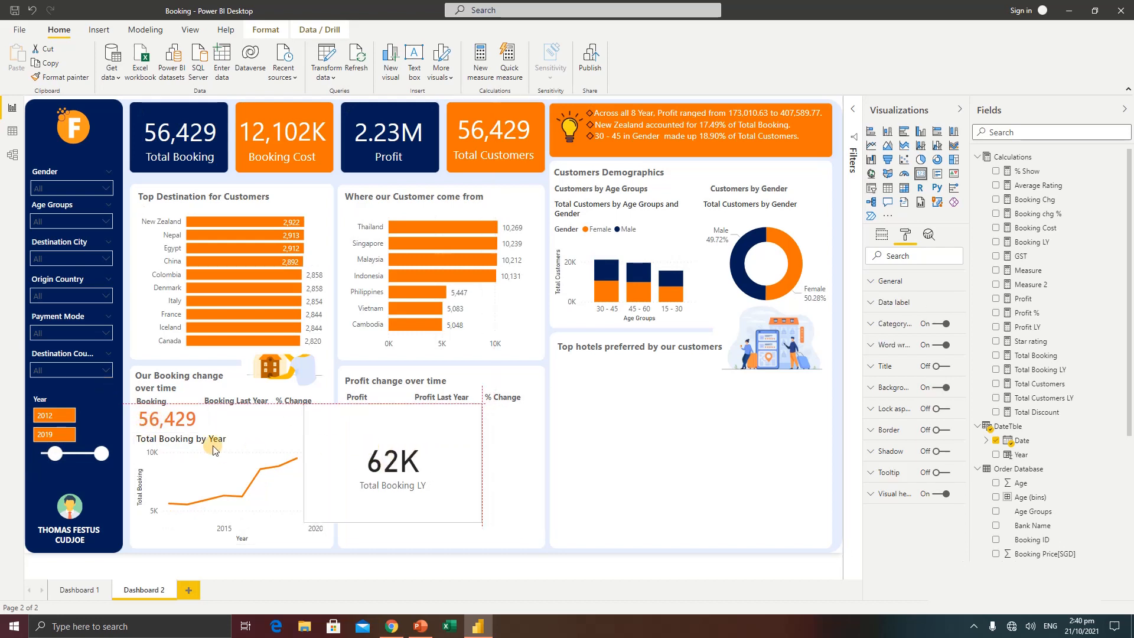
Copy the small booking card's formatting to the Total Booking LY card, and shrink and place it under the Booking Last Year heading
left_click(175, 423)
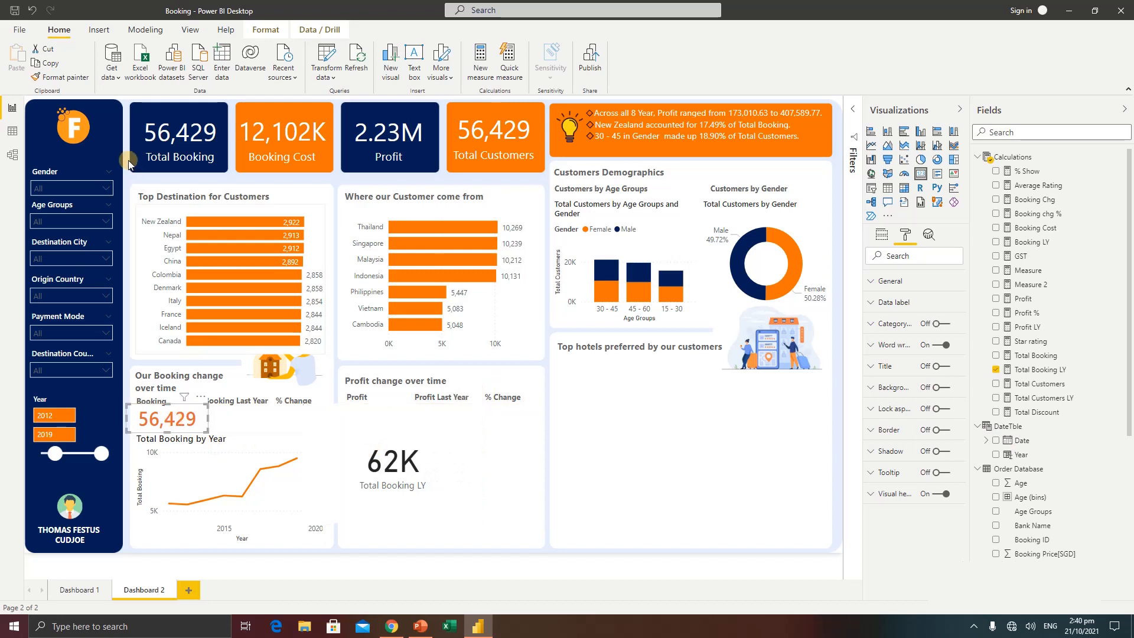
left_click(77, 80)
left_click(391, 458)
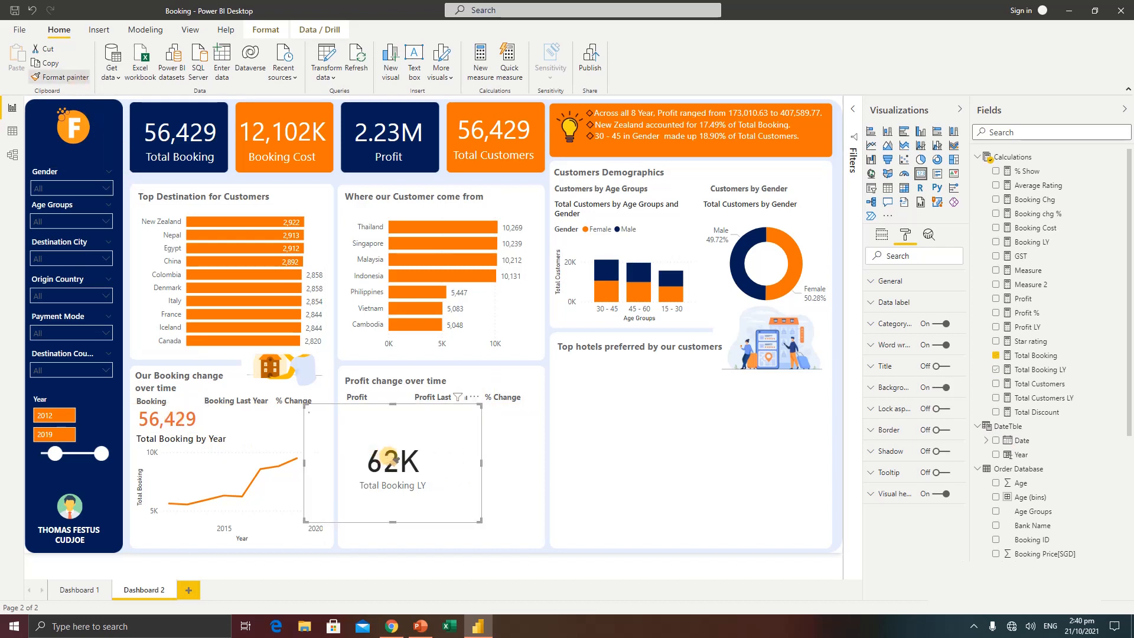
left_click_drag(388, 466, 243, 428)
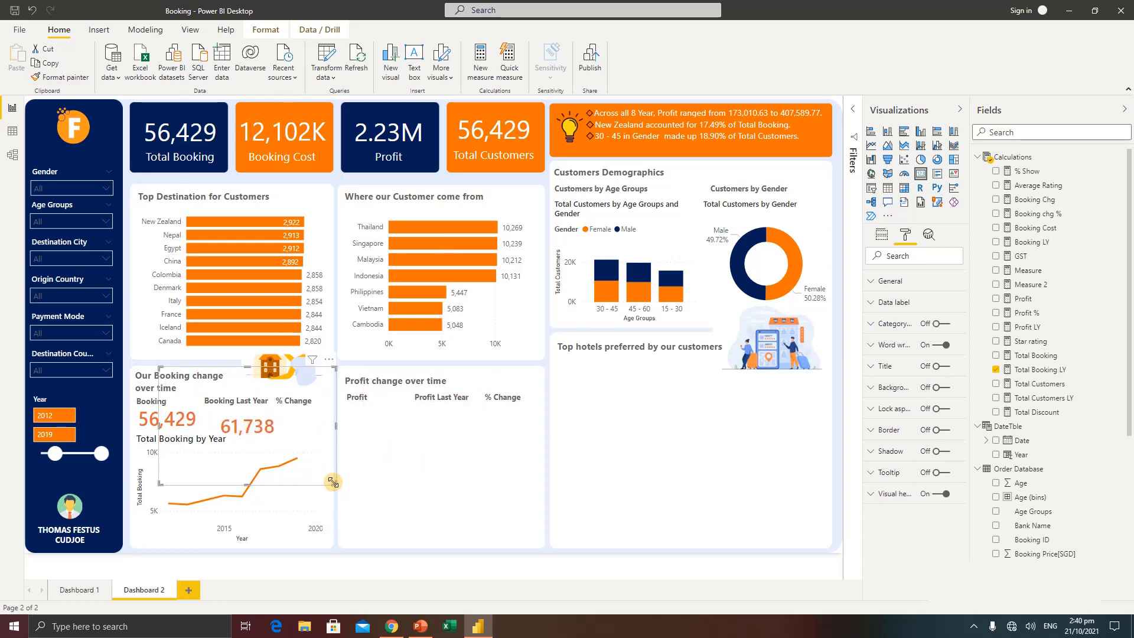
left_click_drag(333, 482, 228, 395)
left_click_drag(187, 386, 228, 423)
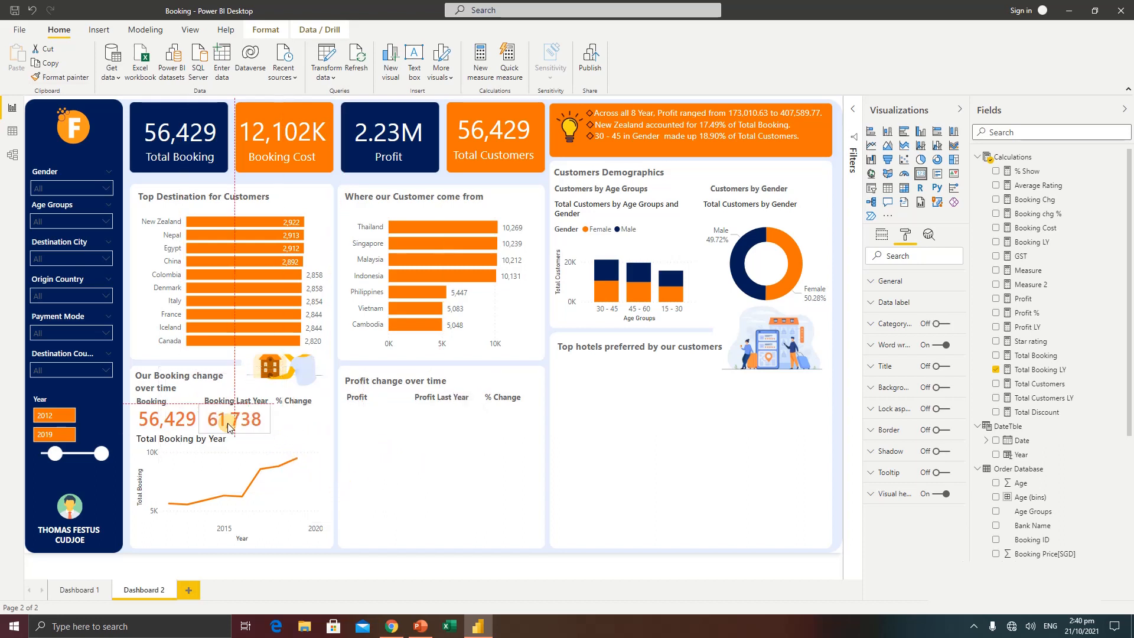
left_click(330, 430)
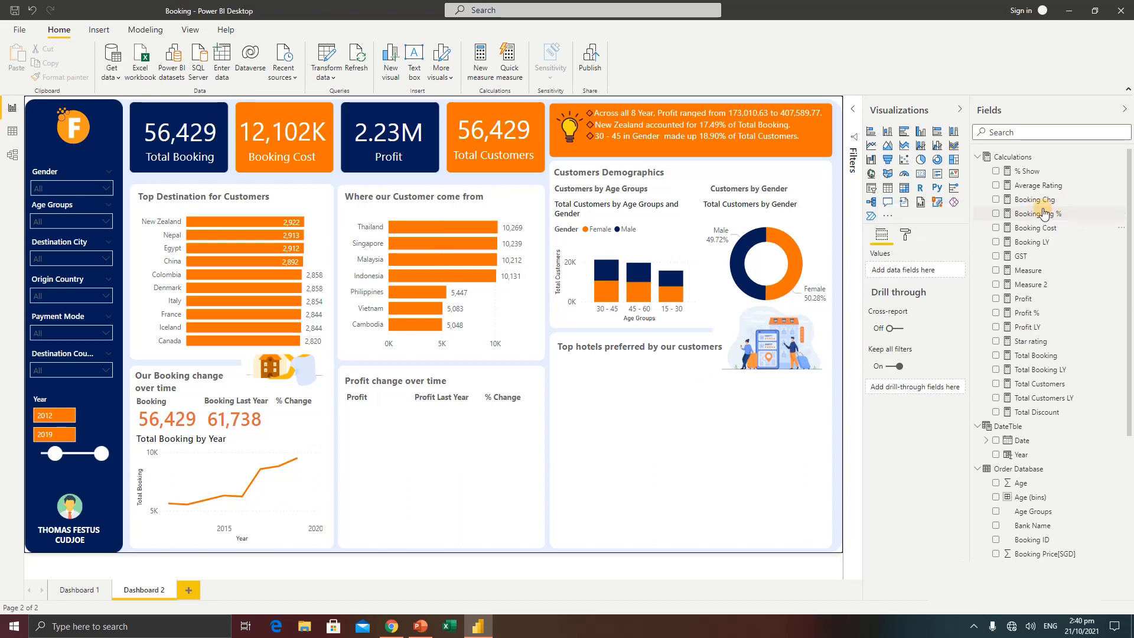
Add a wide Q&A visual asking "booking chg%" and convert the result to a standard card
double_click(488, 477)
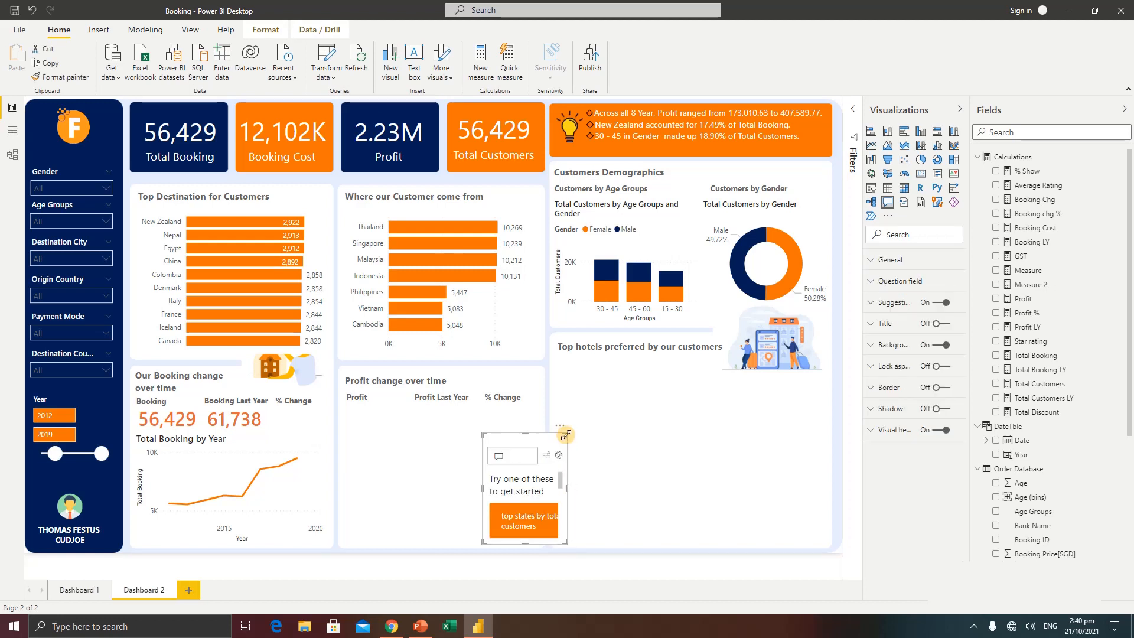
left_click_drag(565, 436, 717, 421)
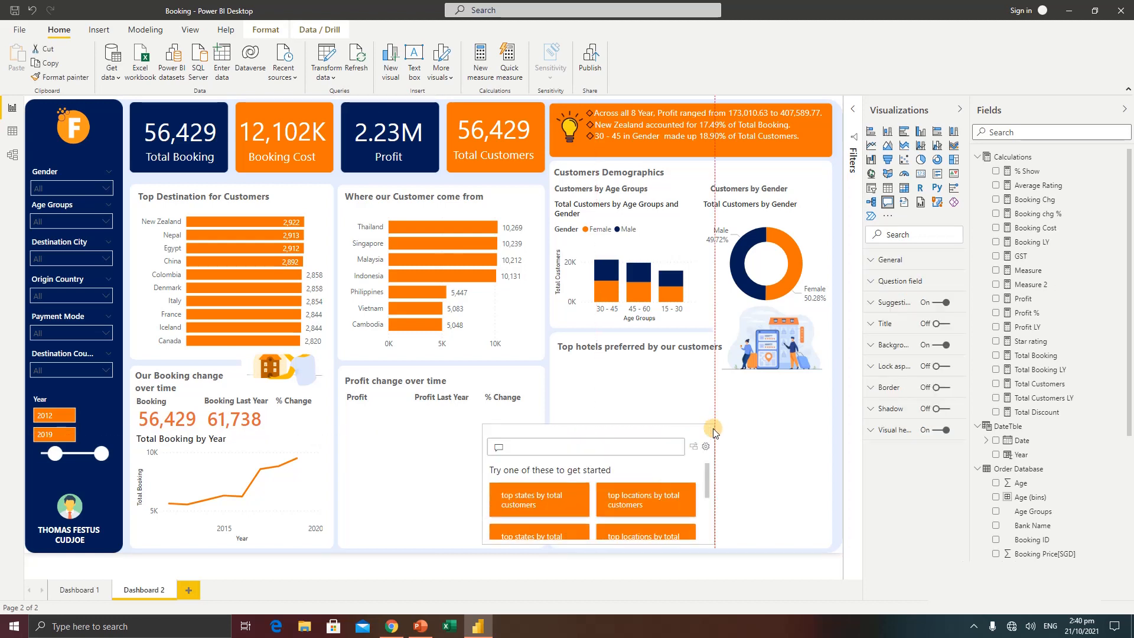
left_click(578, 445)
type("booking chg%")
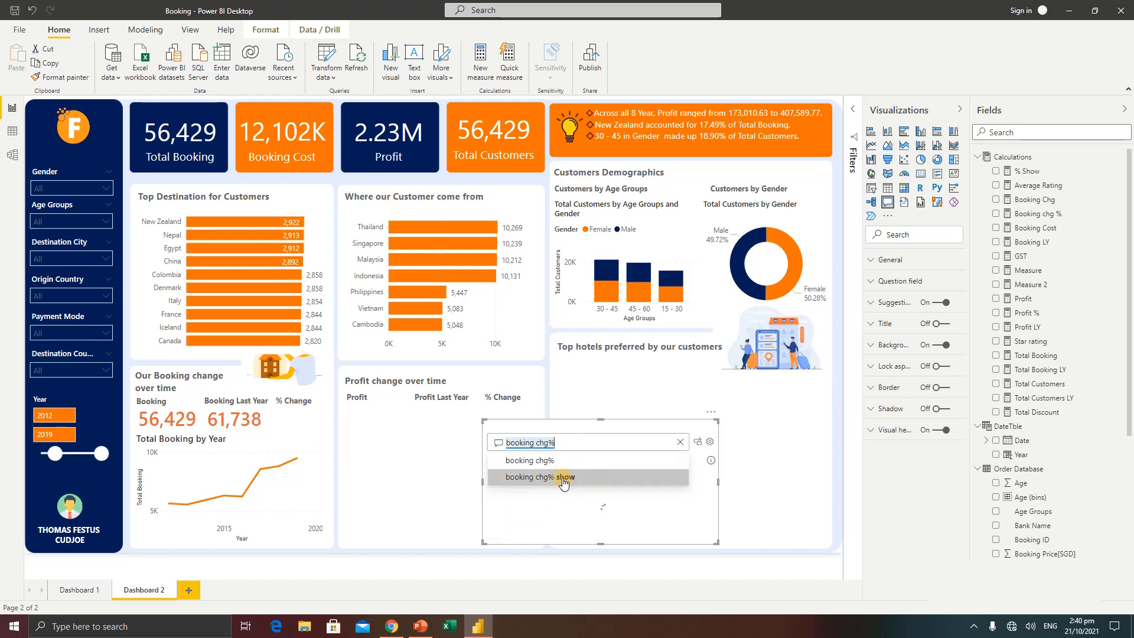
left_click(536, 479)
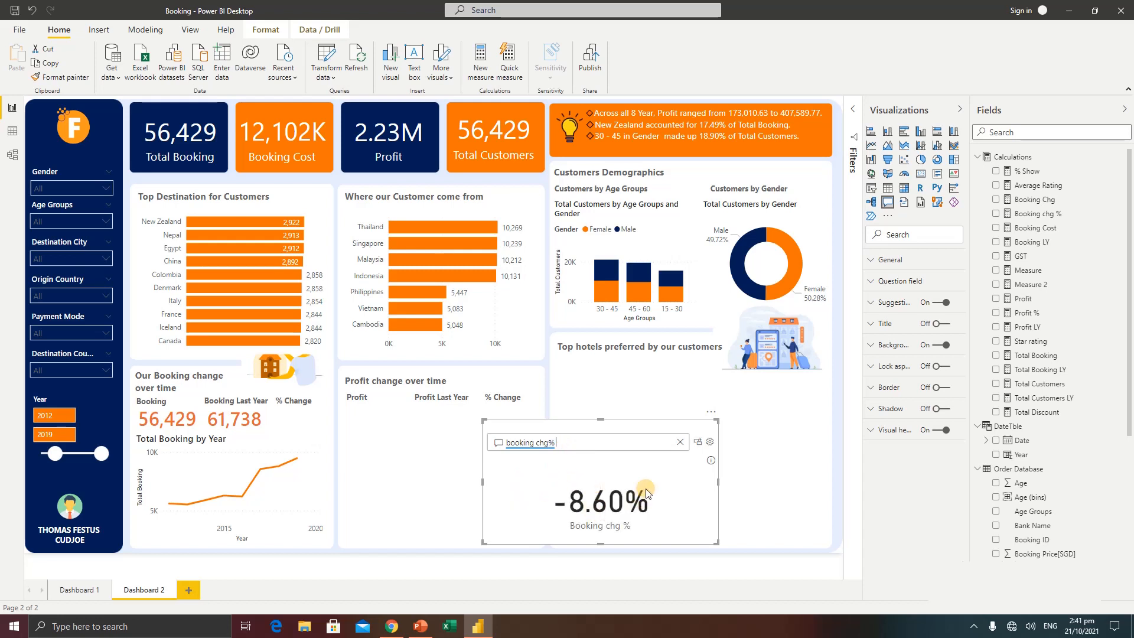
left_click(698, 443)
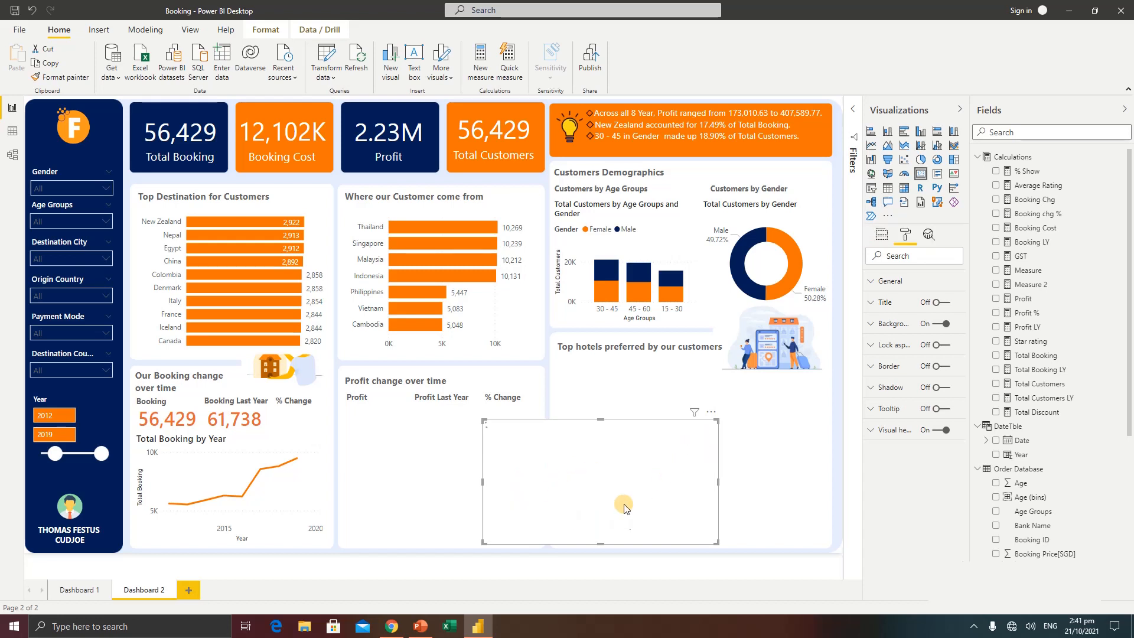
Copy the last-year booking card's formatting to the Booking chg % card, and fit it under the booking section's % Change heading
left_click(238, 424)
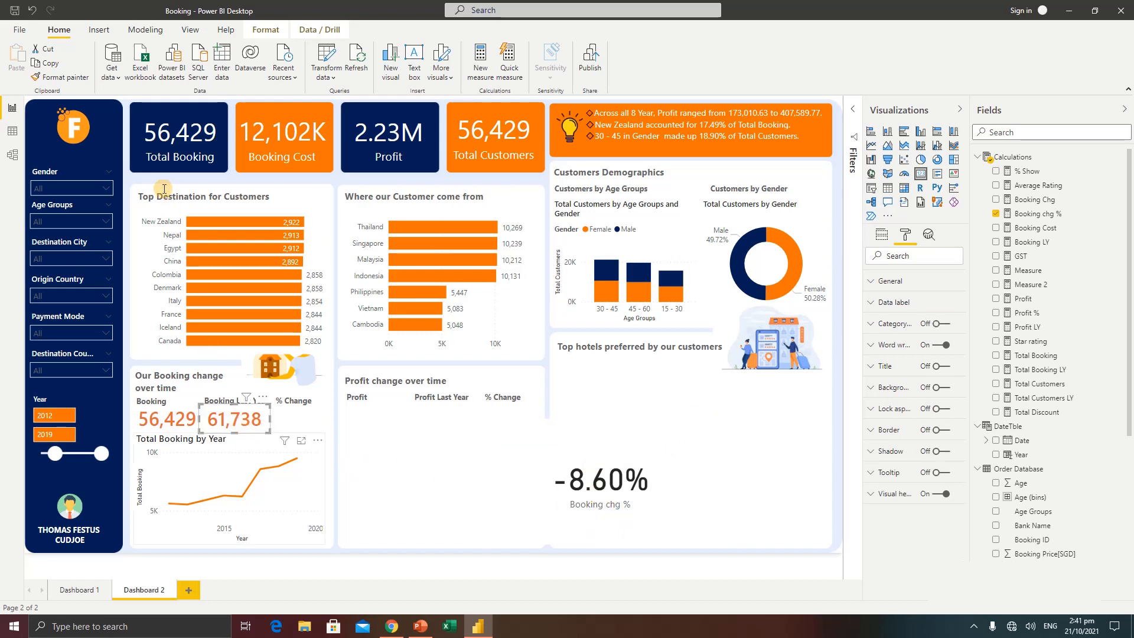
left_click(75, 82)
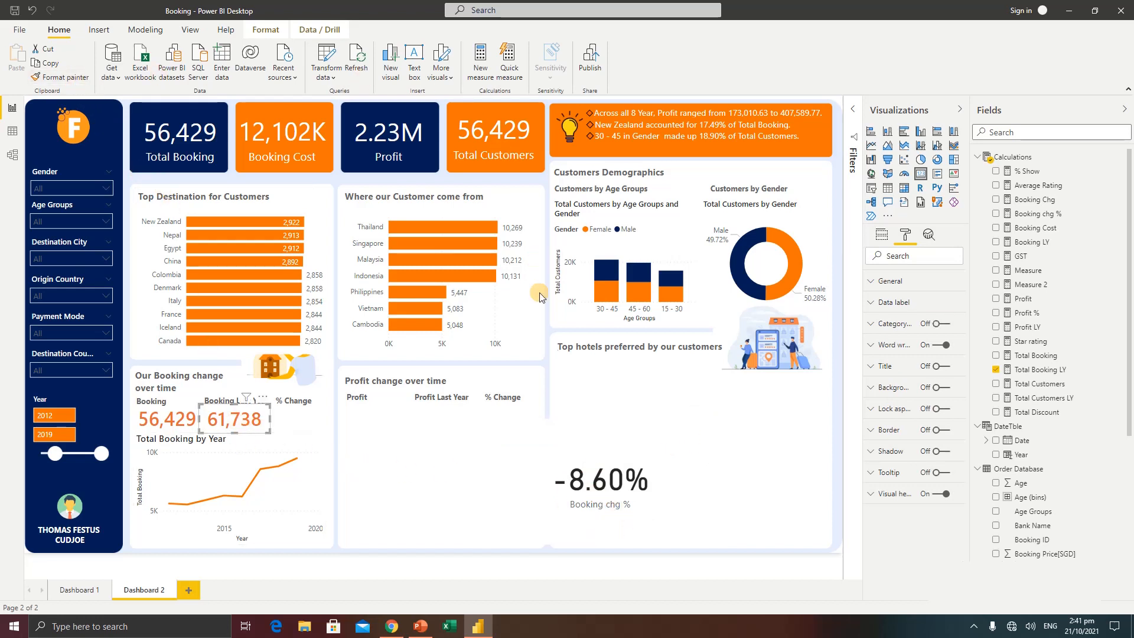
left_click(602, 471)
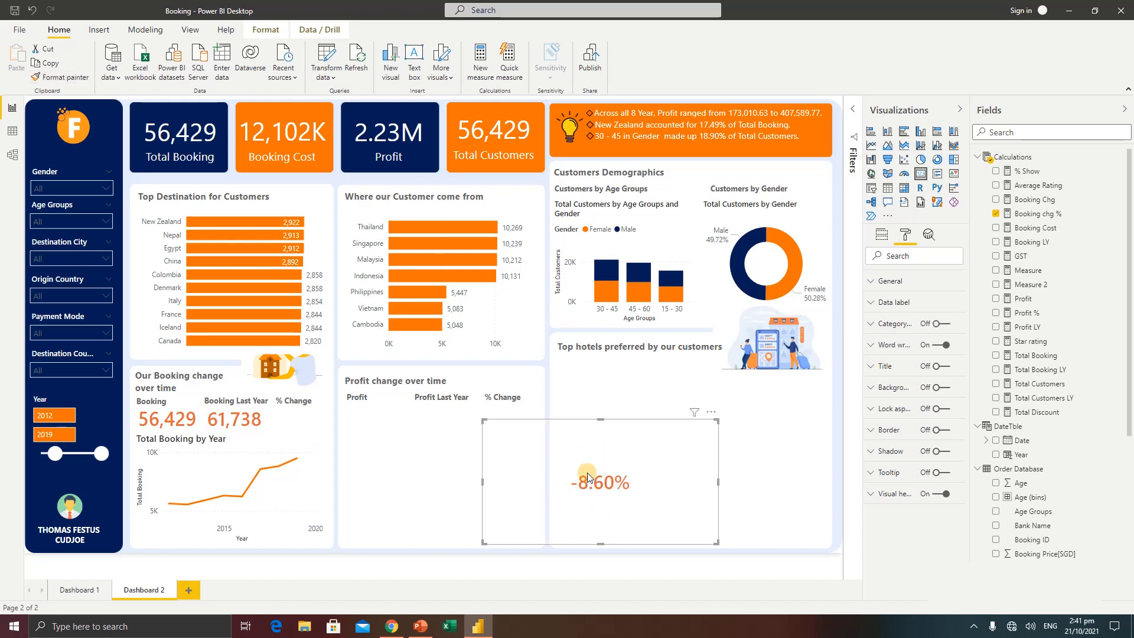
left_click_drag(541, 474, 301, 428)
left_click(447, 464)
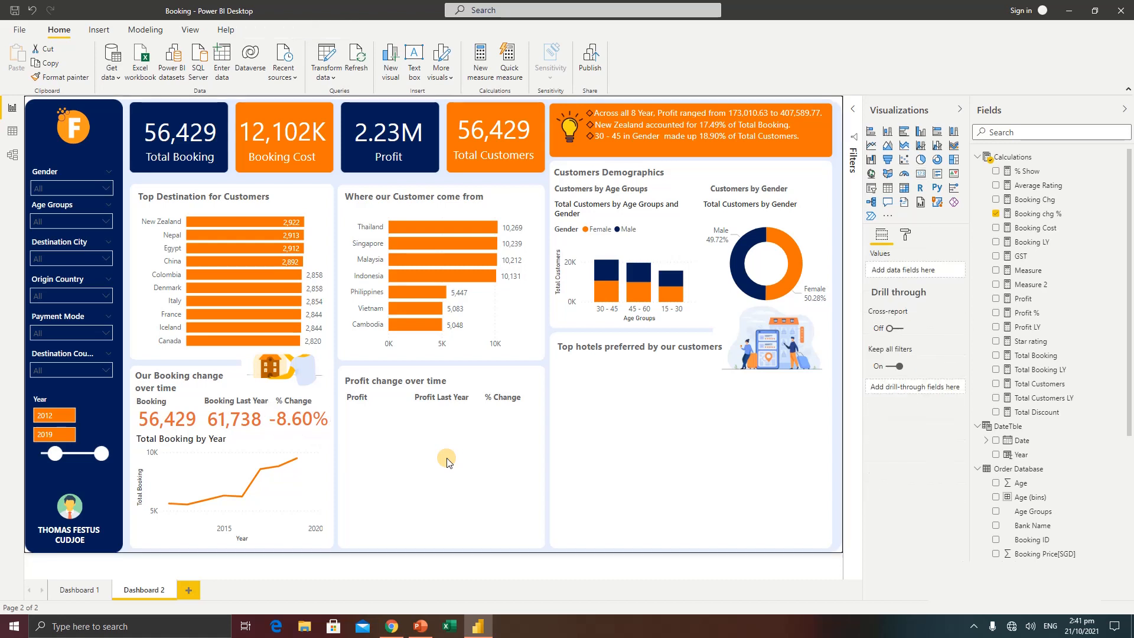
left_click(312, 420)
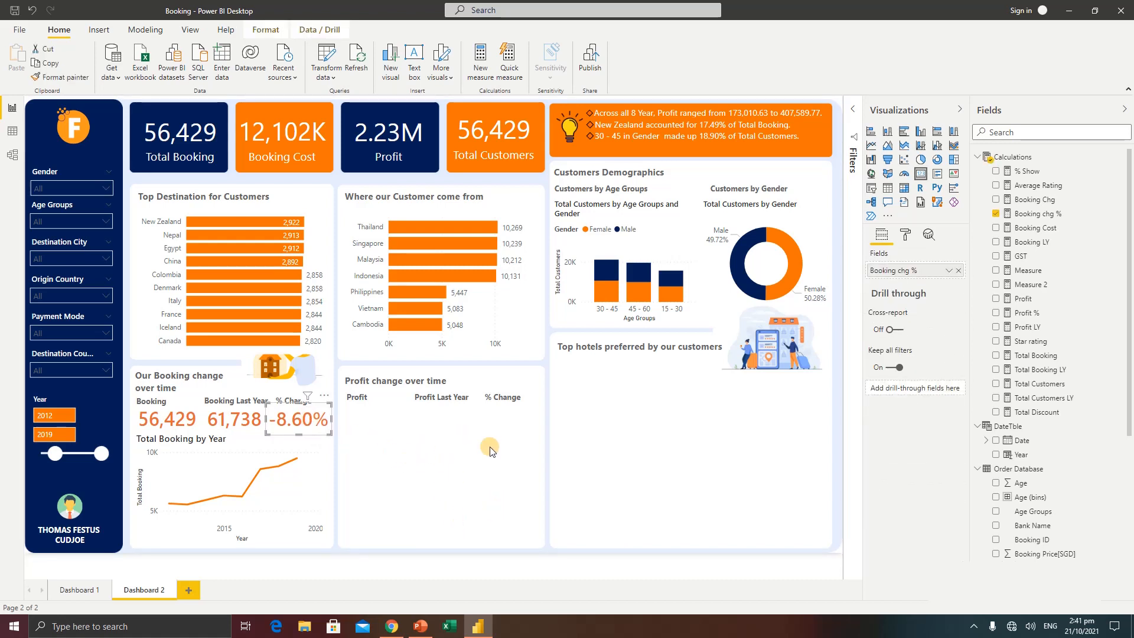
left_click(455, 451)
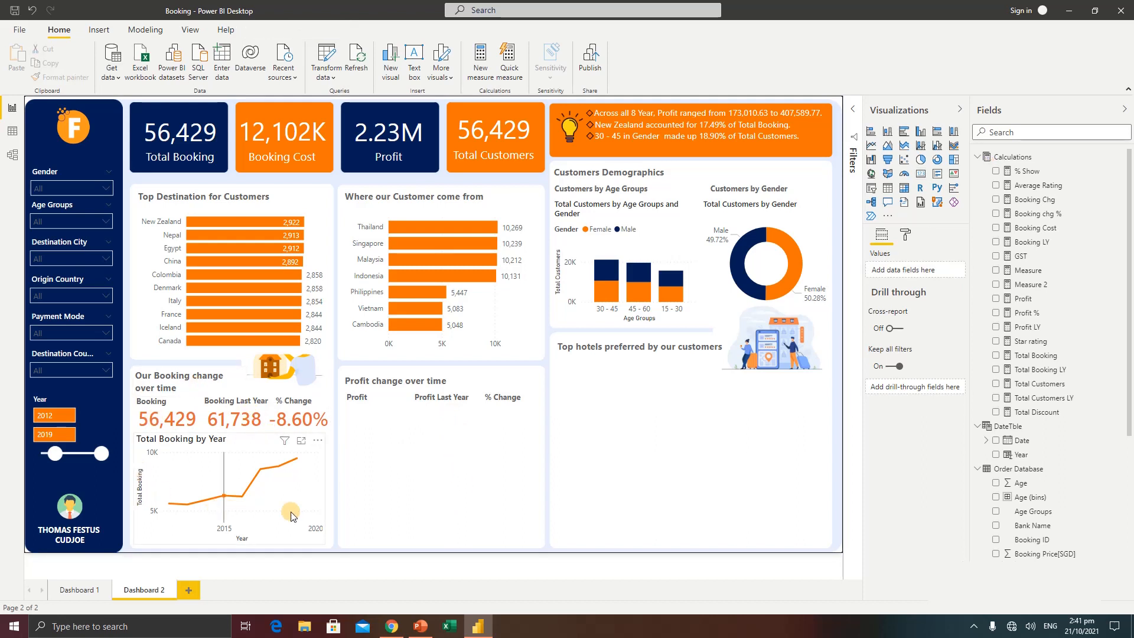
Create a standard line chart from the Q&A question "total profit by year" and fit it in the lower part of the profit change section
double_click(490, 468)
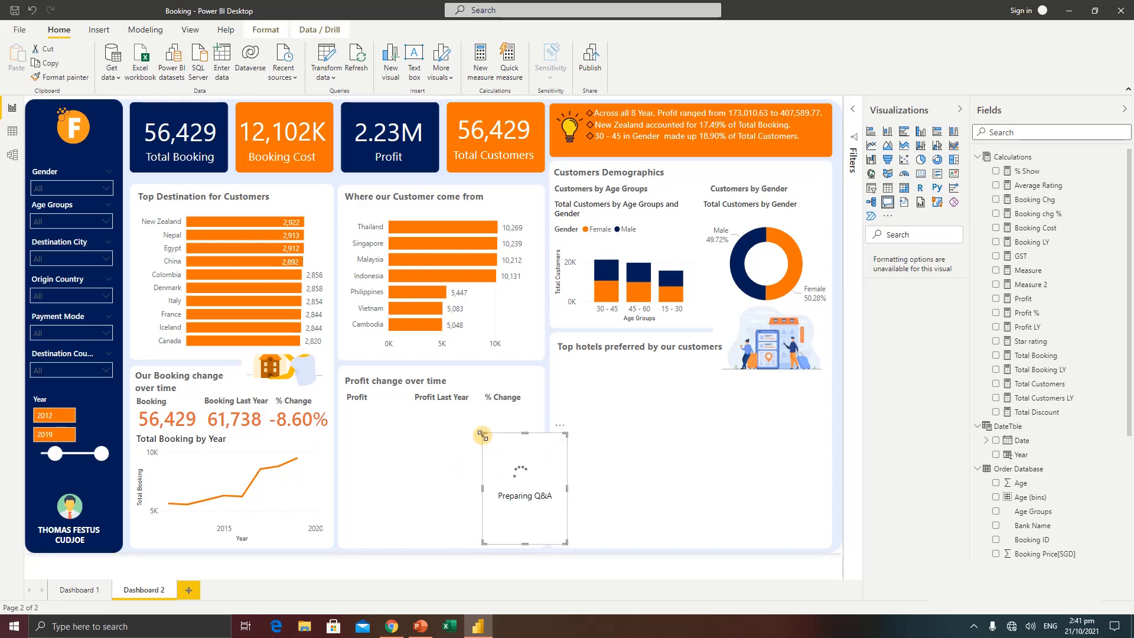
left_click_drag(484, 435, 299, 372)
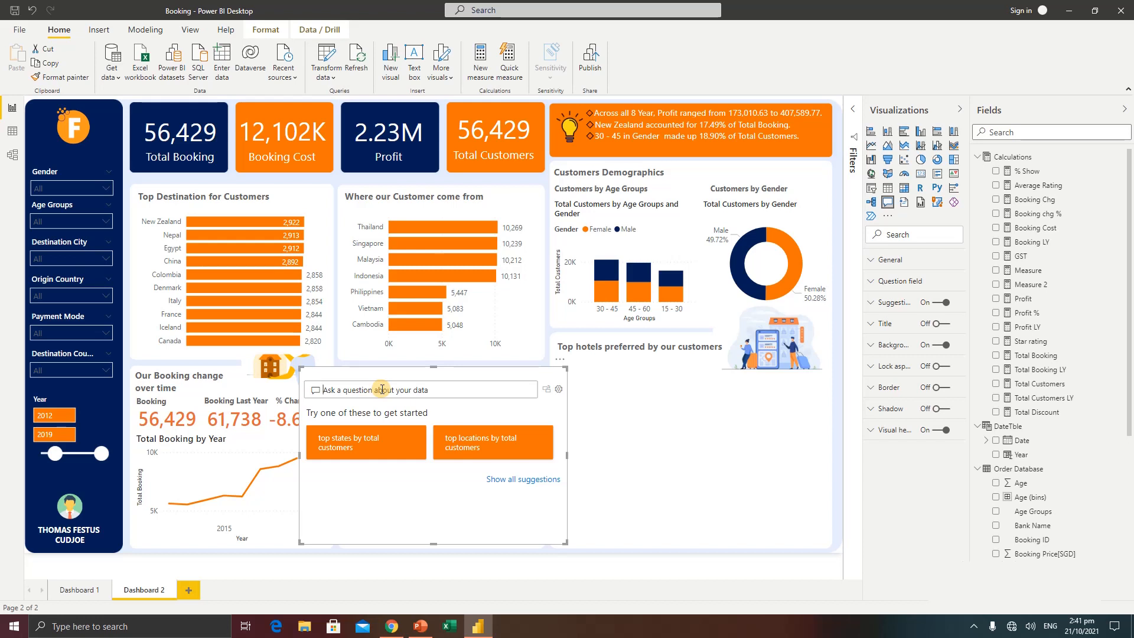
type("total profit by year")
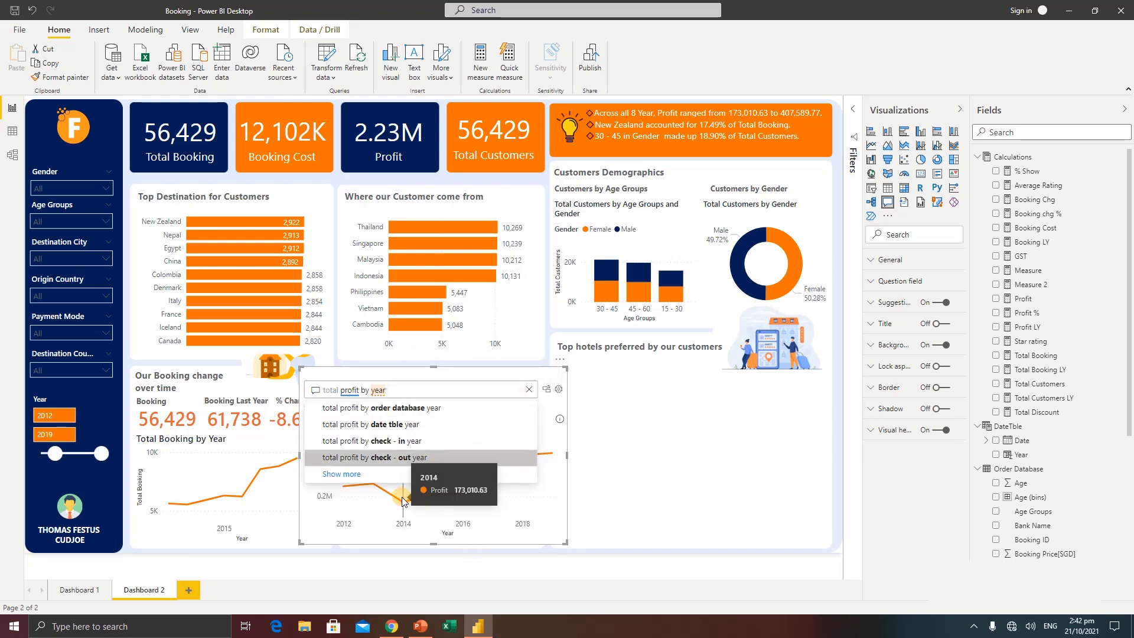
left_click(547, 389)
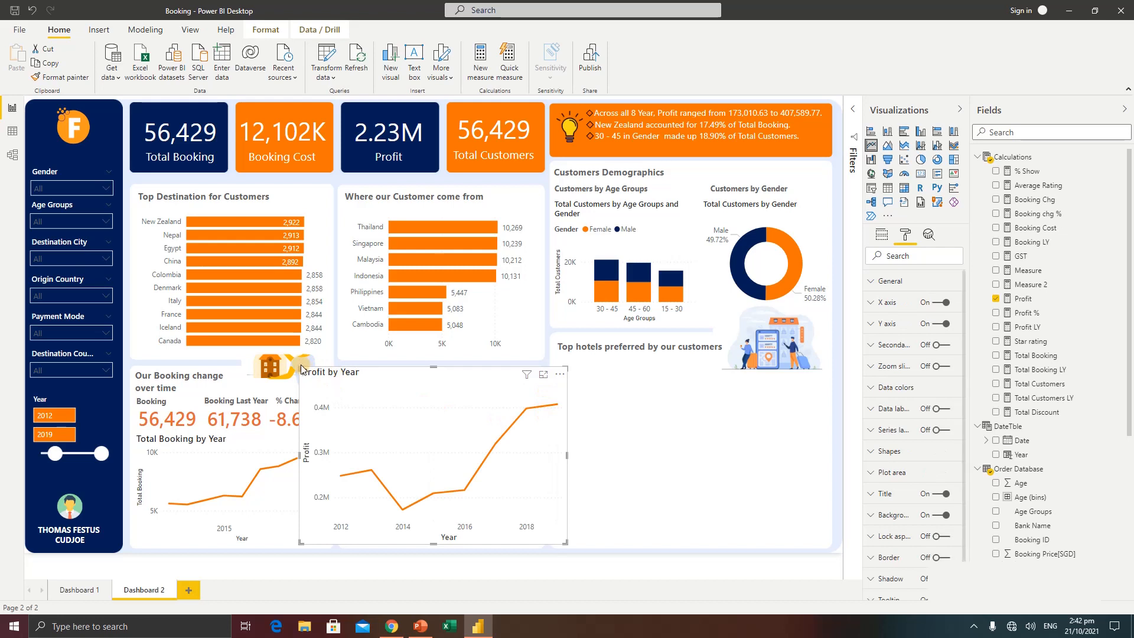
left_click_drag(300, 367, 348, 439)
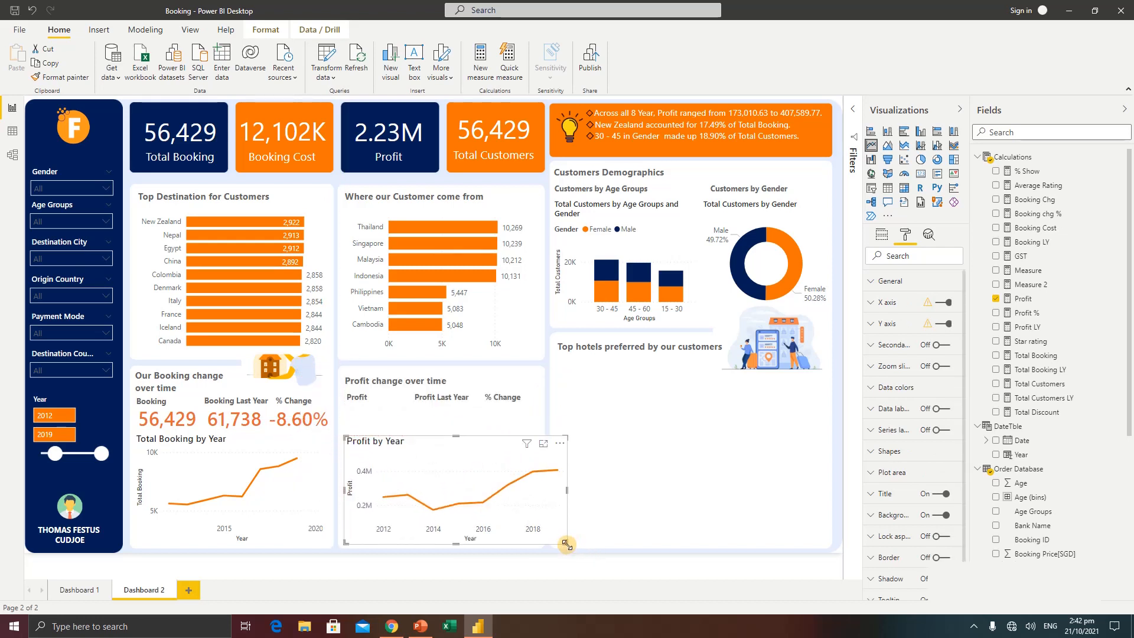
left_click_drag(567, 544, 539, 548)
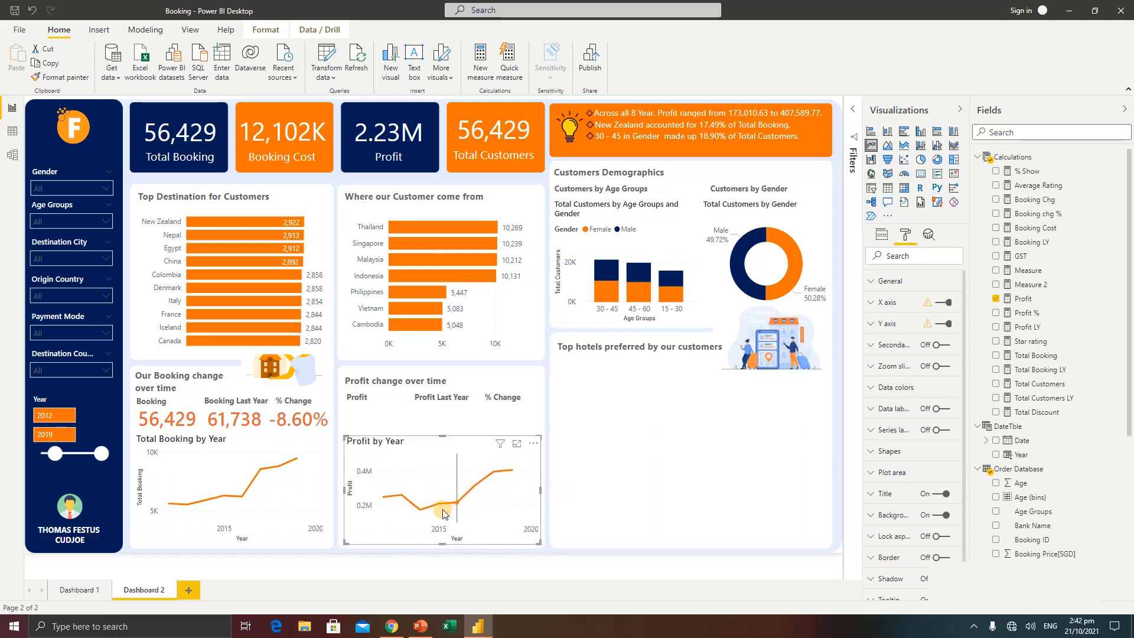
Add a trend line to the Total Booking by Year line chart and another to the Profit by Year line chart
left_click(260, 441)
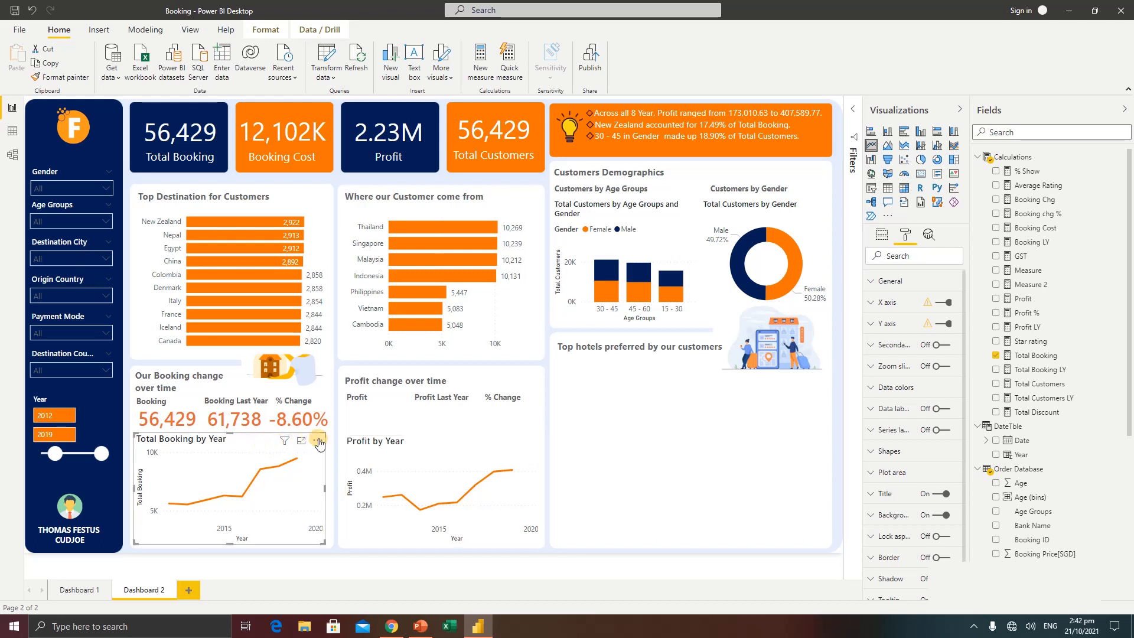
left_click(929, 236)
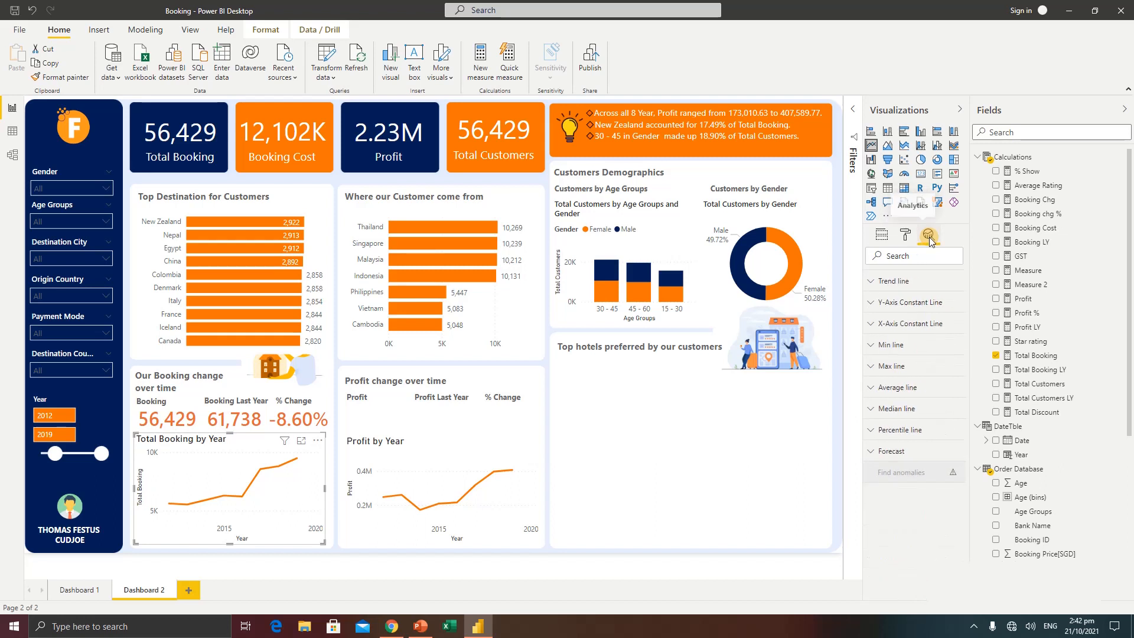
left_click(889, 282)
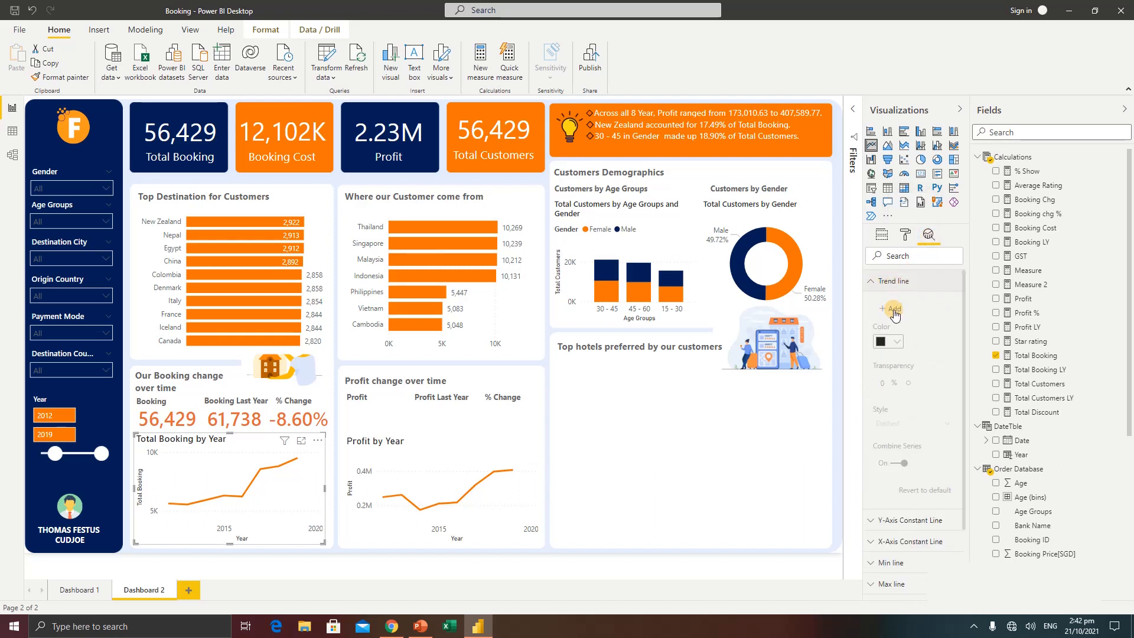
left_click(893, 309)
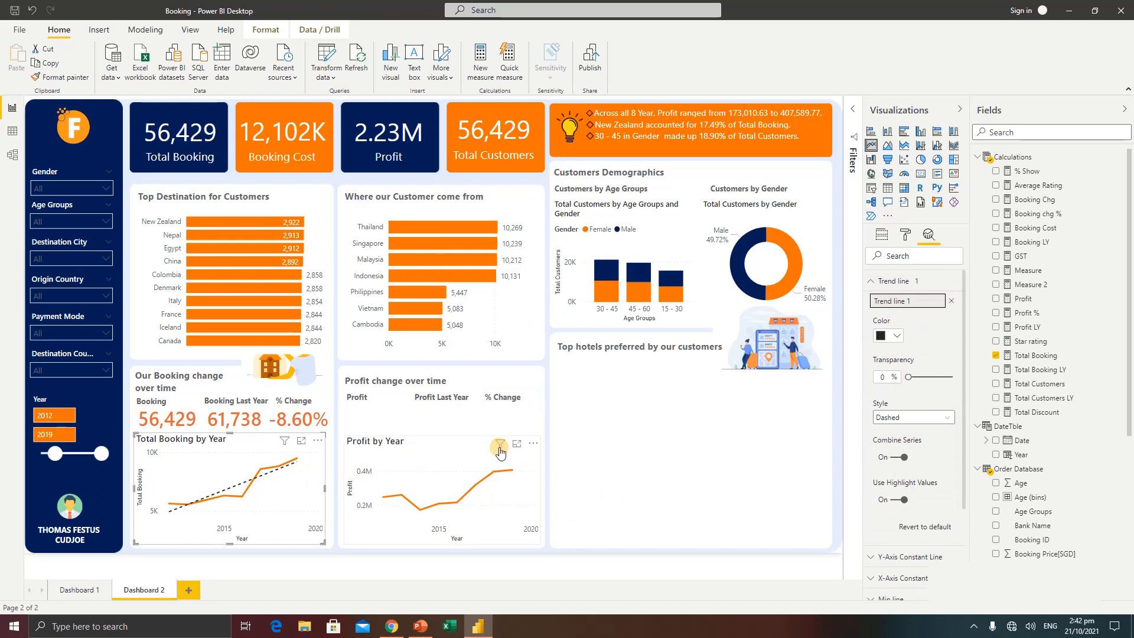
left_click(470, 452)
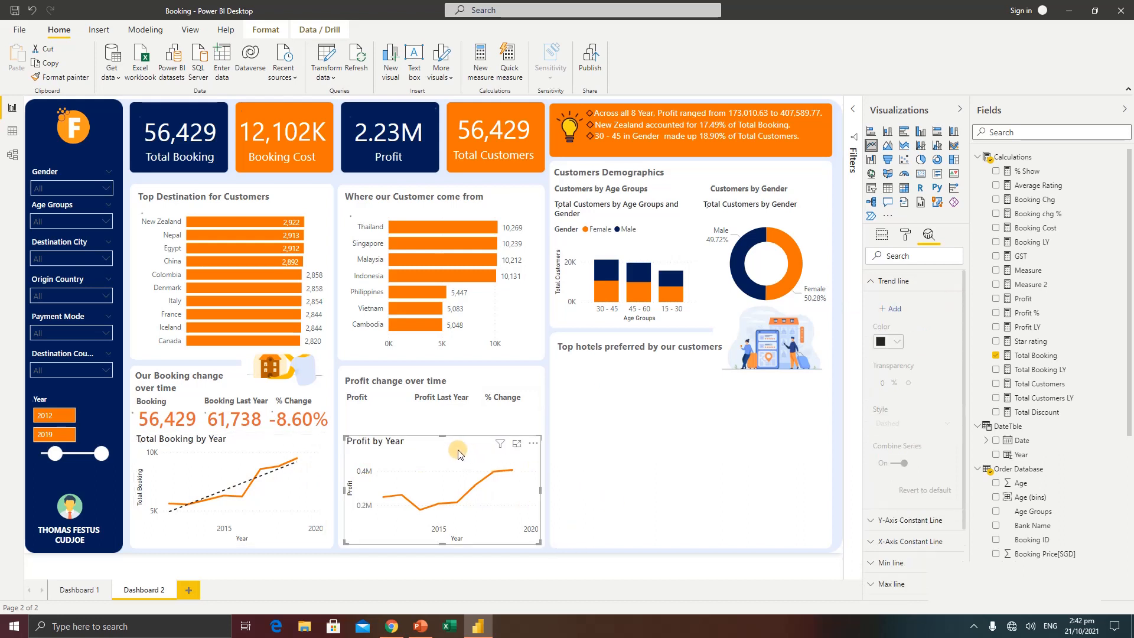
left_click(894, 310)
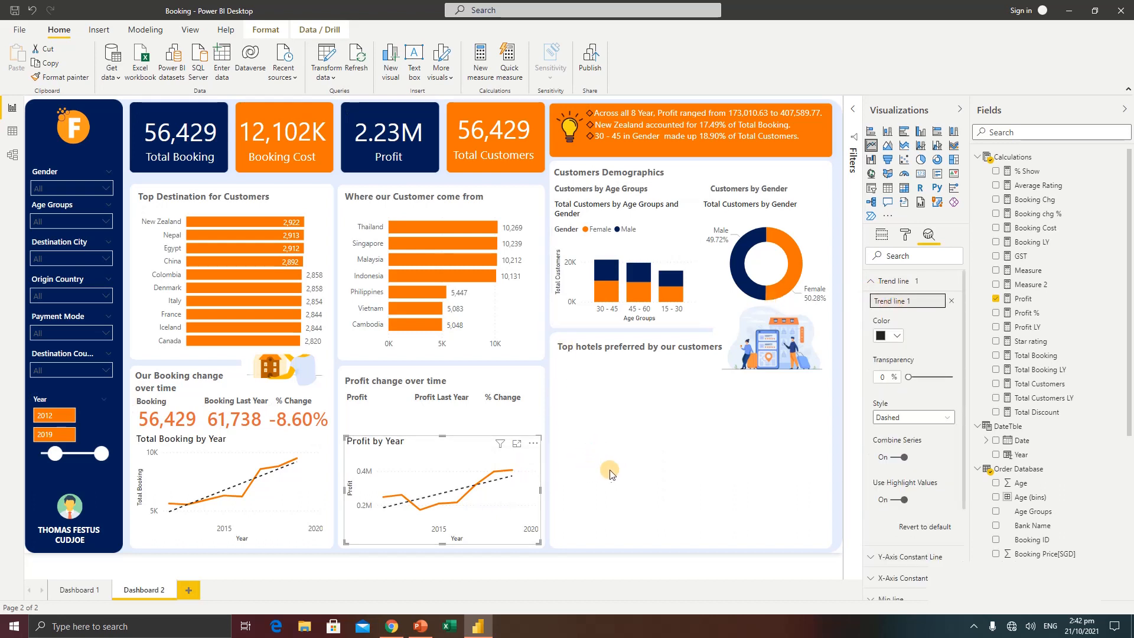
left_click(609, 470)
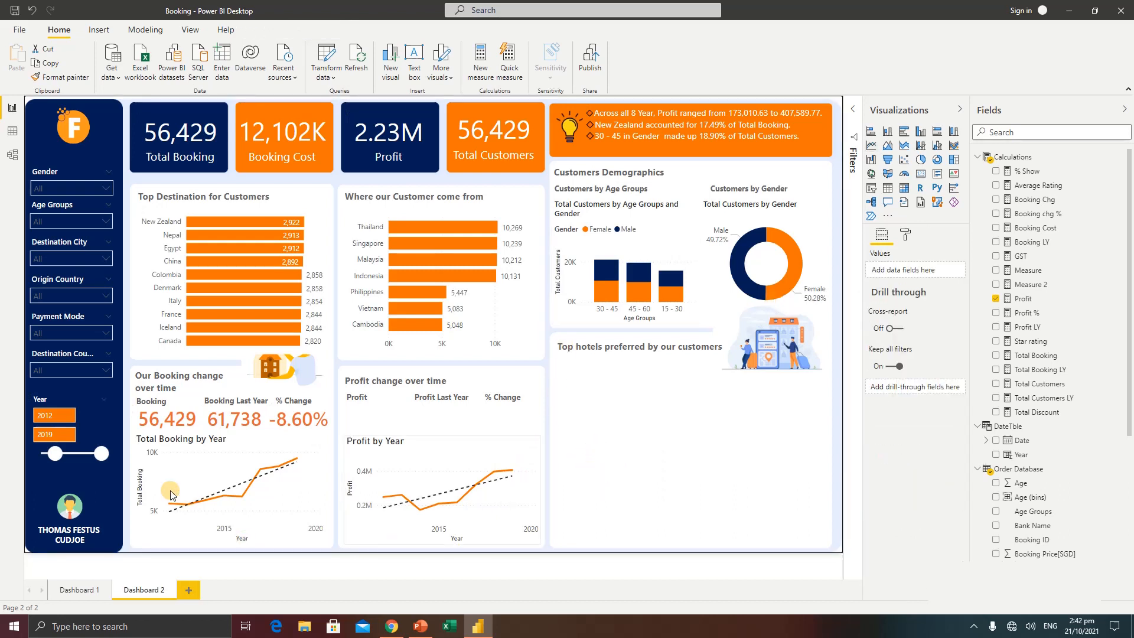
Copy the Total Booking by Year chart's formatting to the Profit by Year chart
left_click(245, 447)
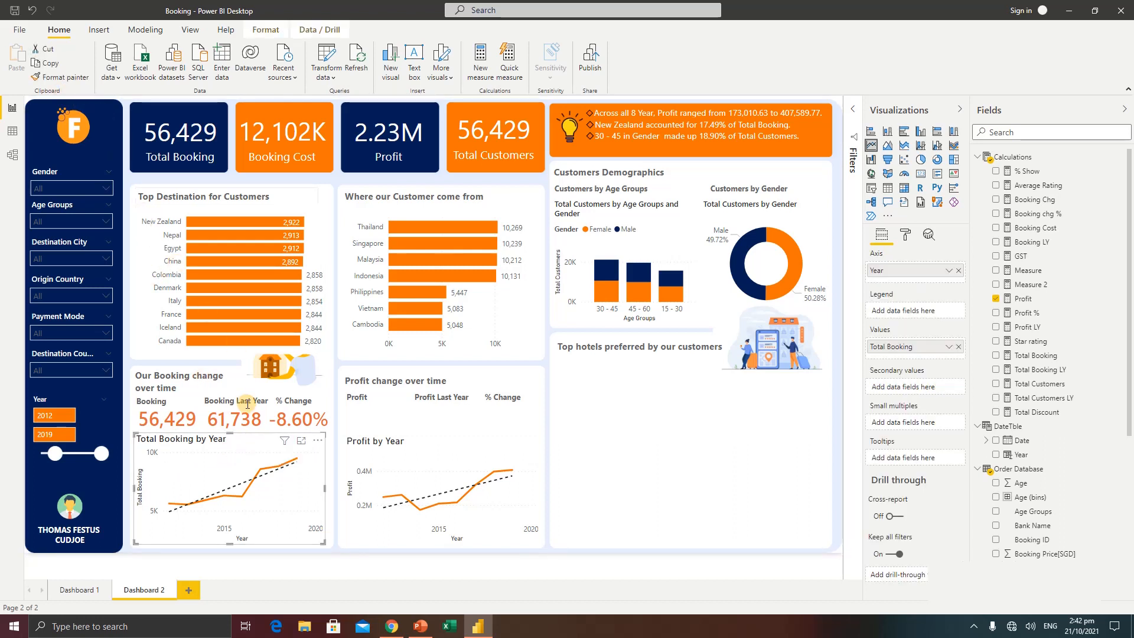
left_click(82, 78)
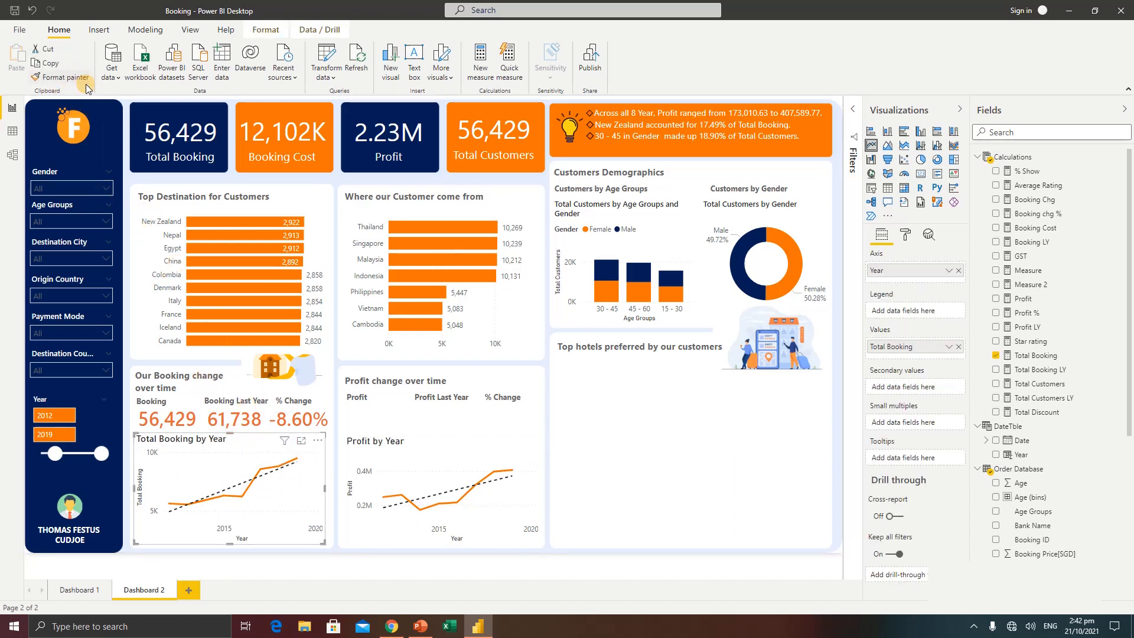
left_click(436, 447)
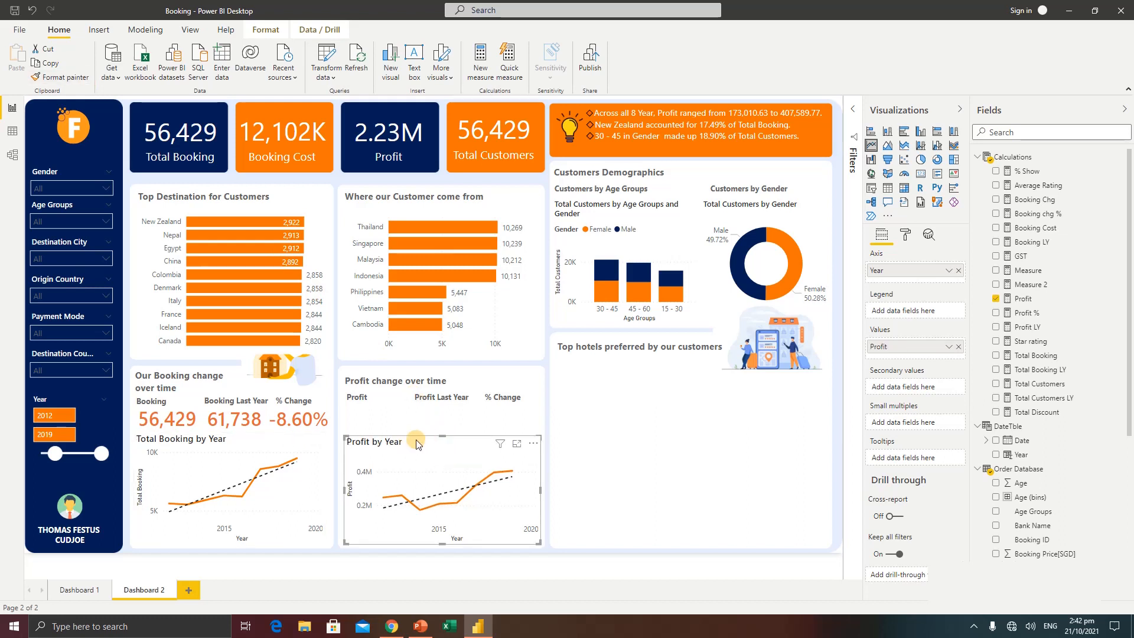
left_click(649, 452)
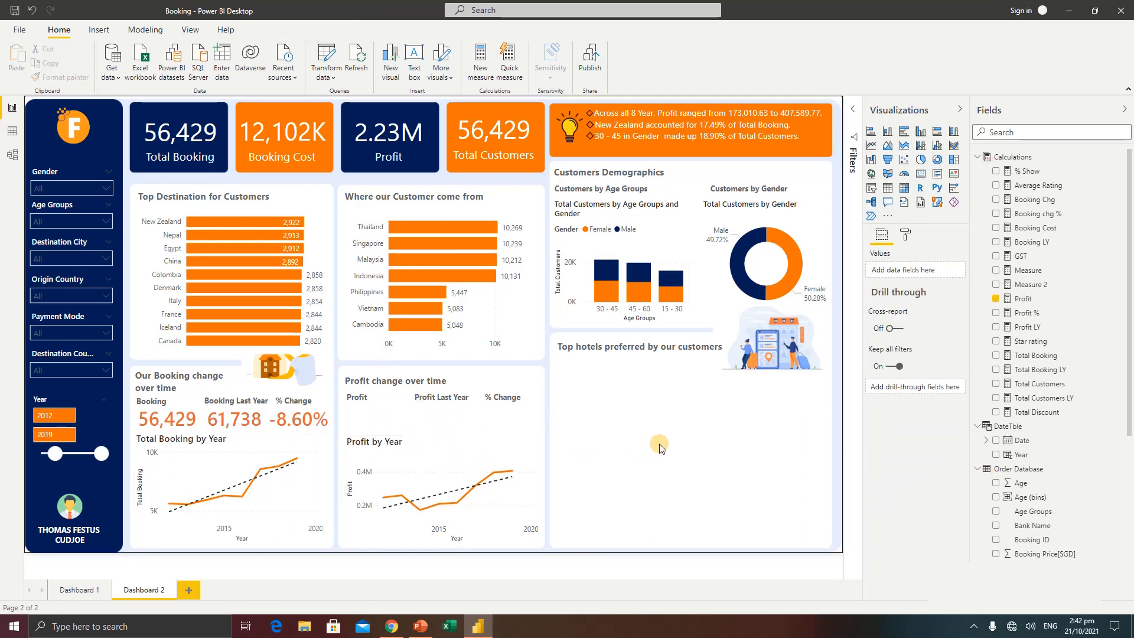
Add a Q&A visual in the hotels section asking "total profit" and convert the result to a standard card
left_click(388, 138)
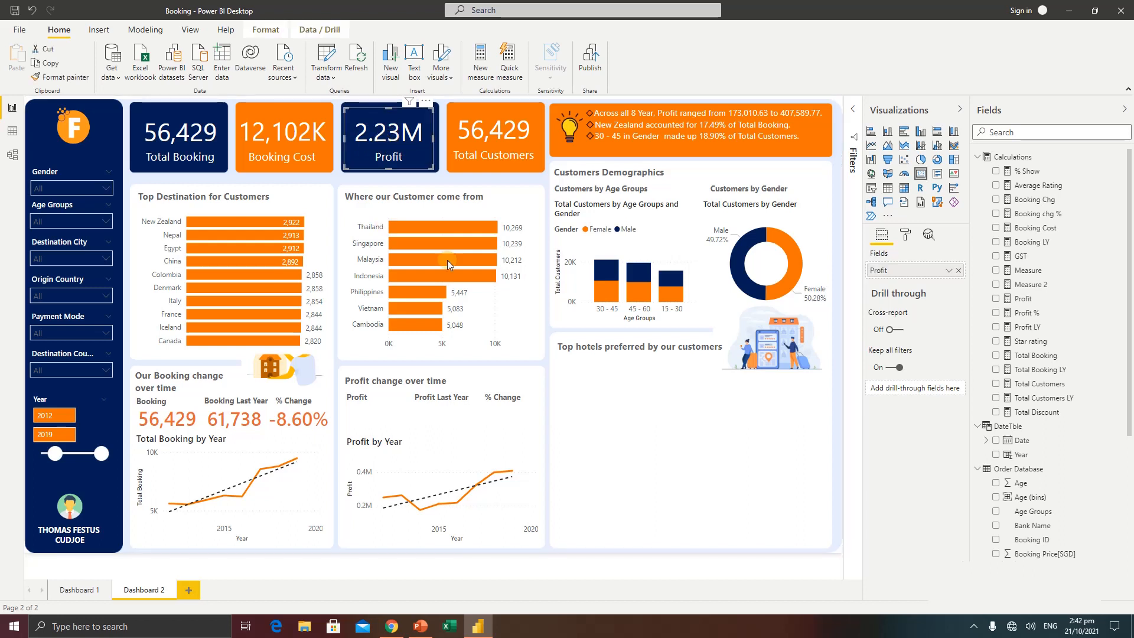
double_click(627, 445)
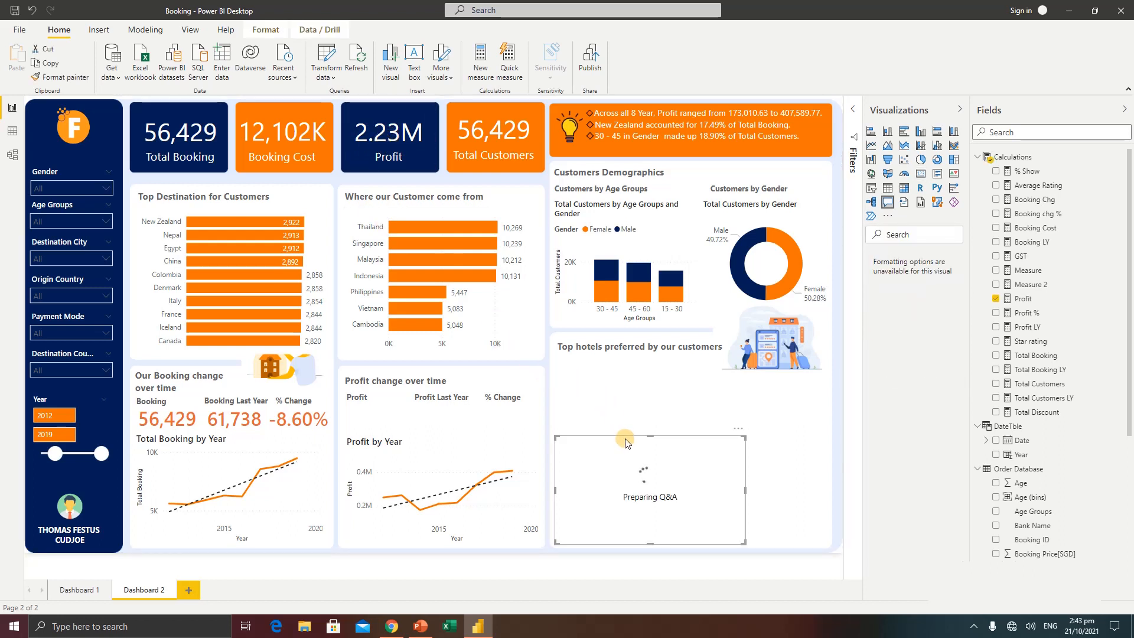
left_click_drag(556, 437, 532, 410)
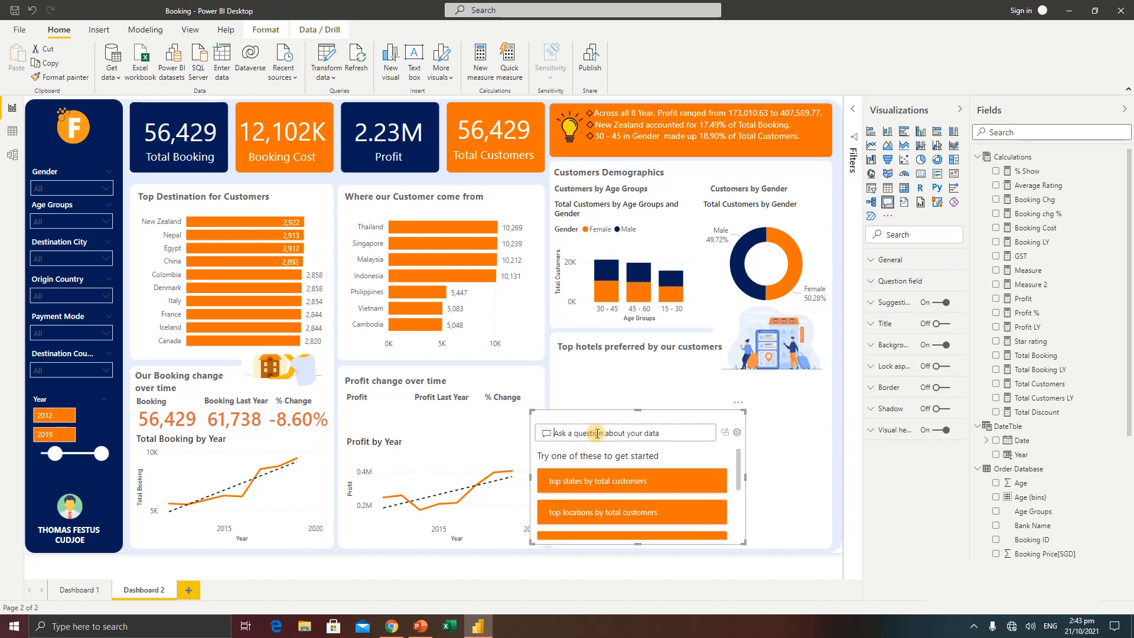
type("total profit")
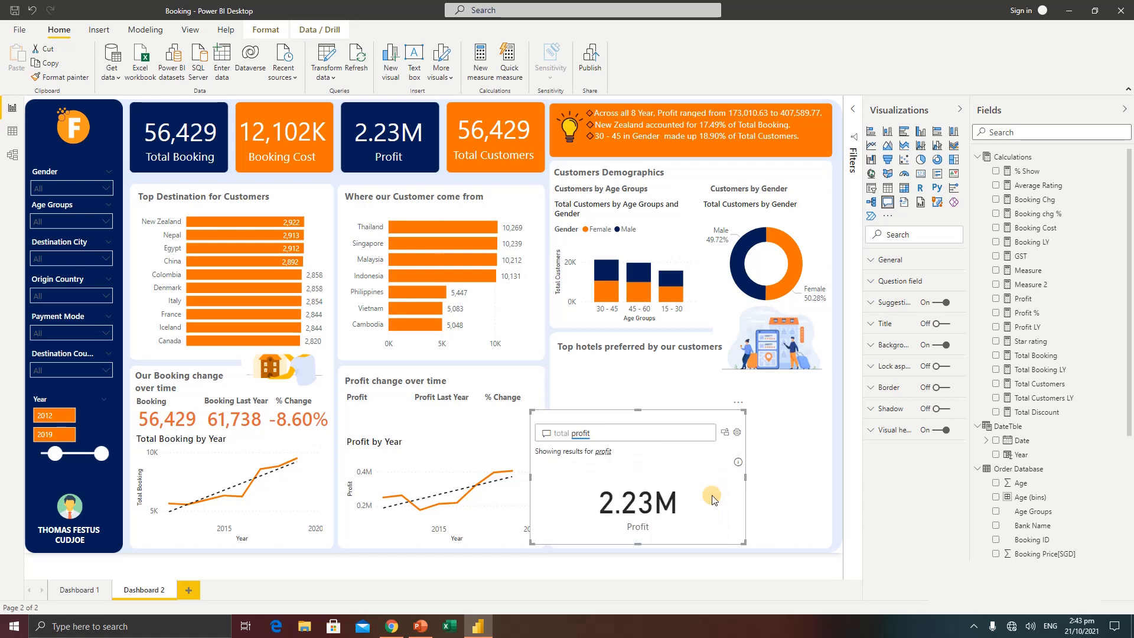
left_click(724, 433)
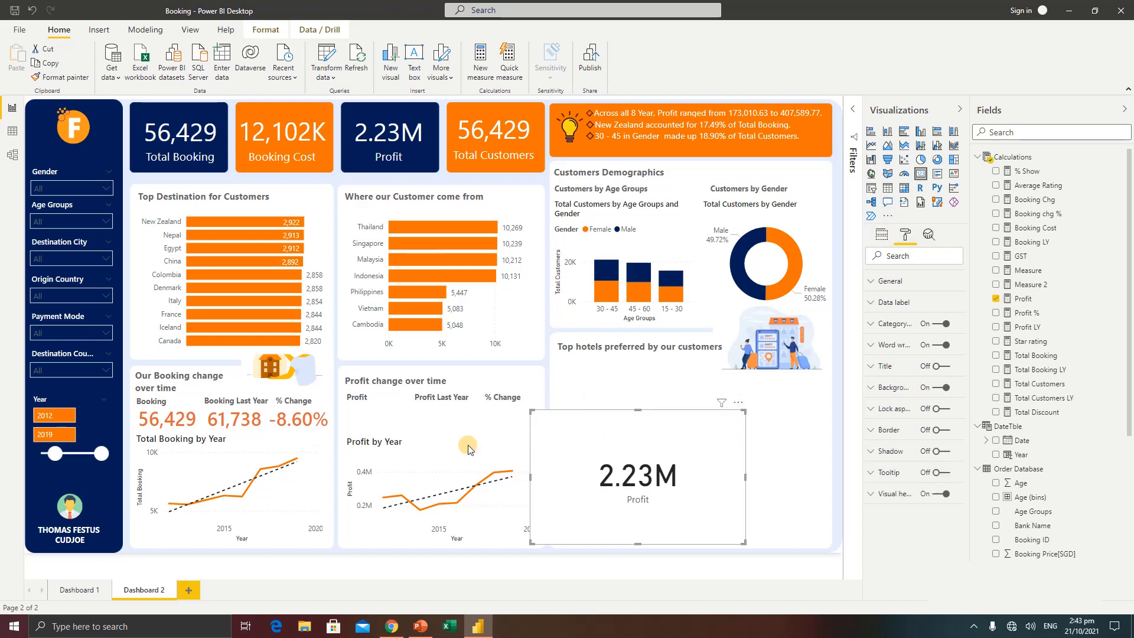
Copy the last-year booking card's formatting to the new Profit card and move the card into the profit change section
left_click(230, 423)
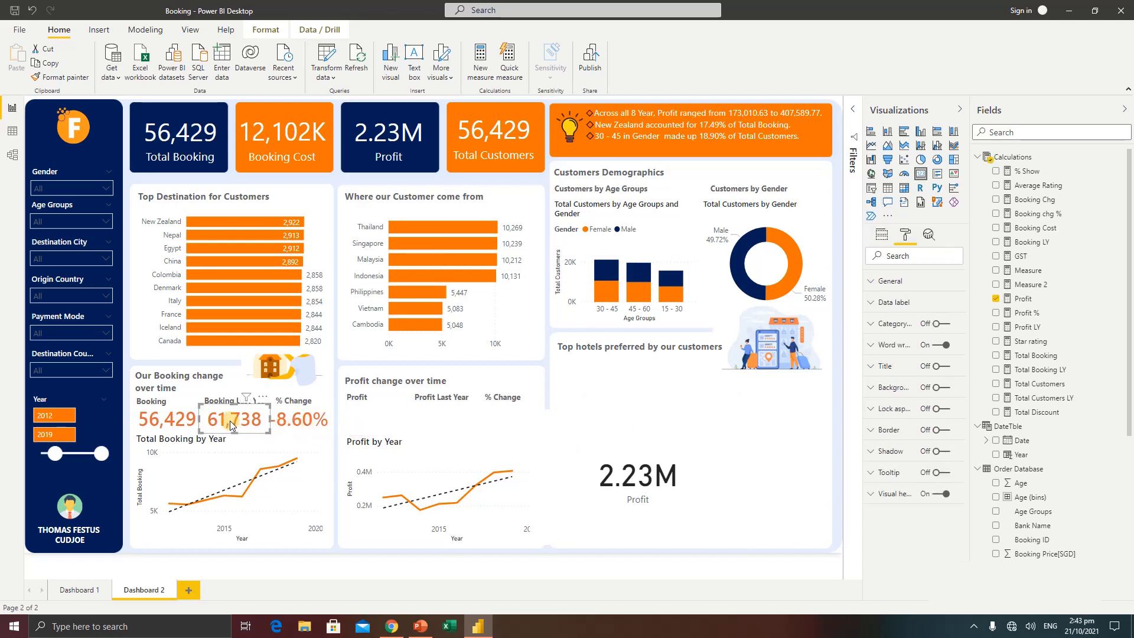
left_click(78, 82)
left_click(650, 467)
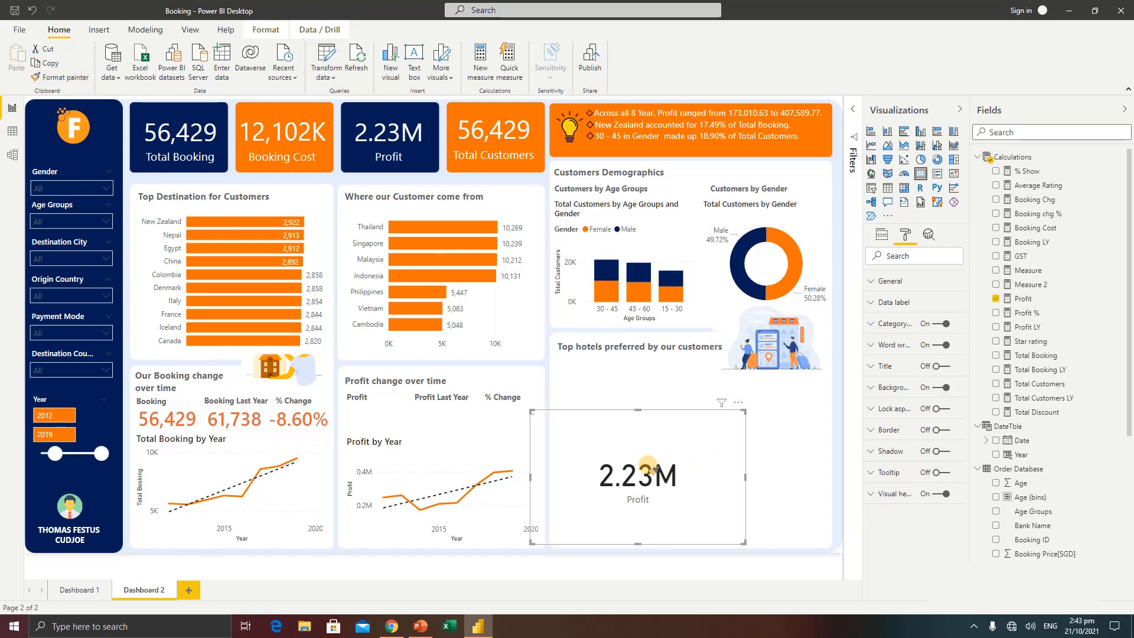
left_click_drag(651, 479, 423, 425)
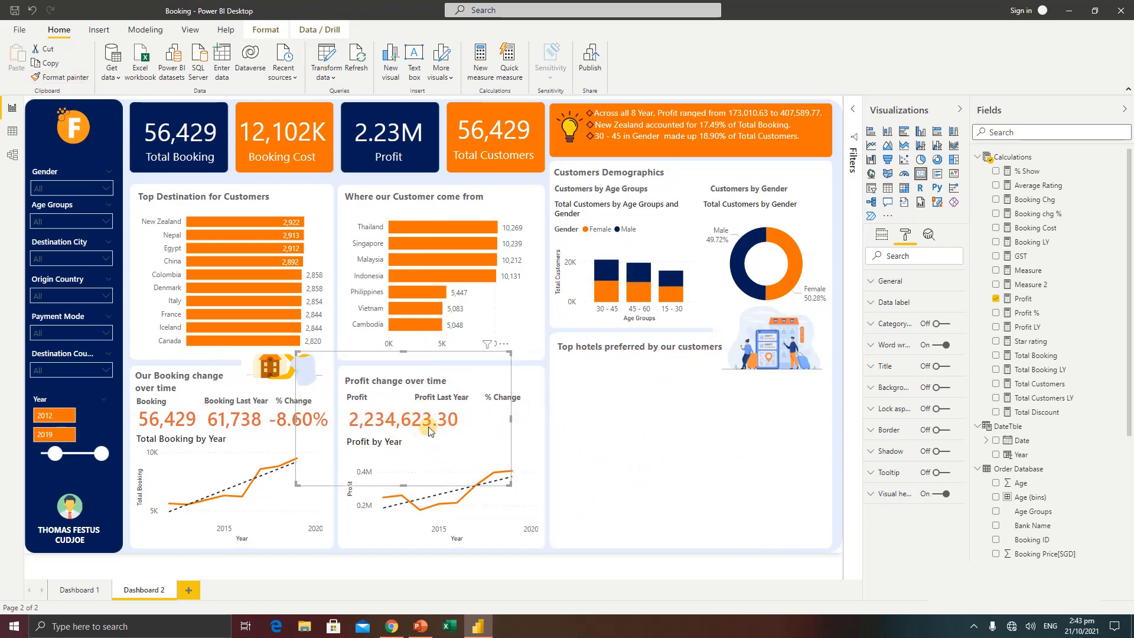
Set the Profit card's data label display units to Millions, and shrink and fit the card under the Profit heading
left_click(890, 302)
left_click(899, 377)
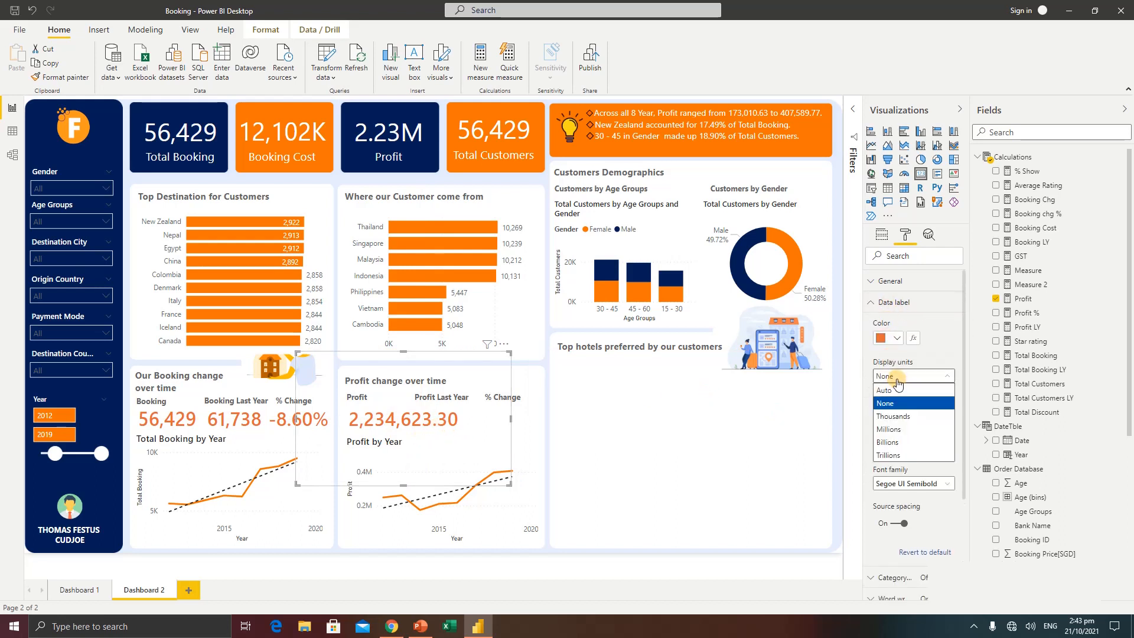
left_click(898, 430)
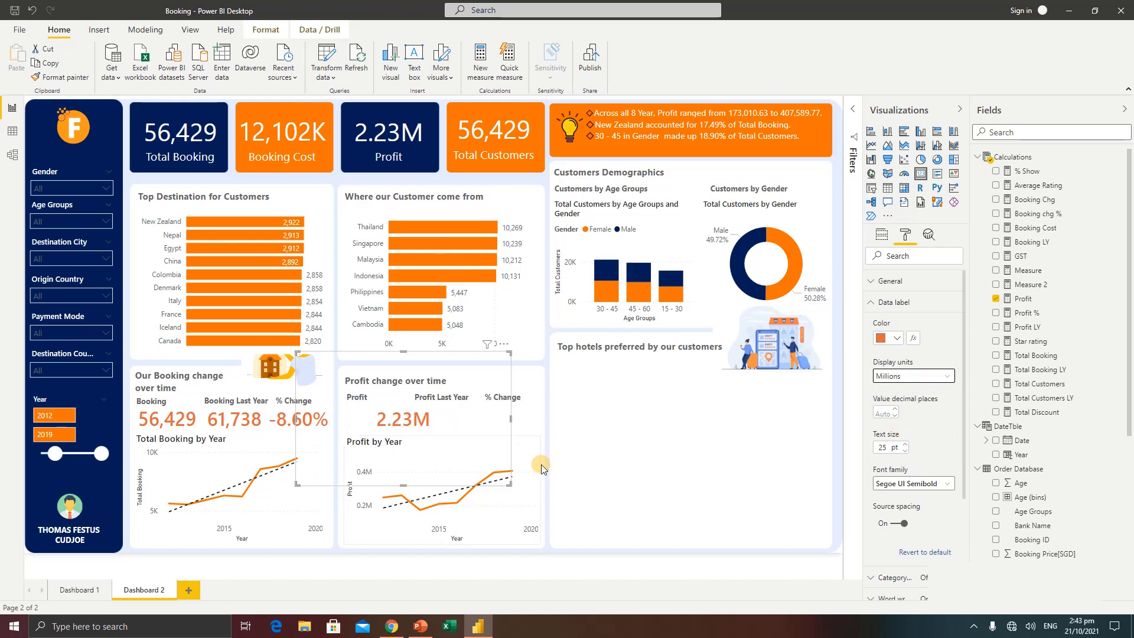
left_click_drag(420, 426, 391, 427)
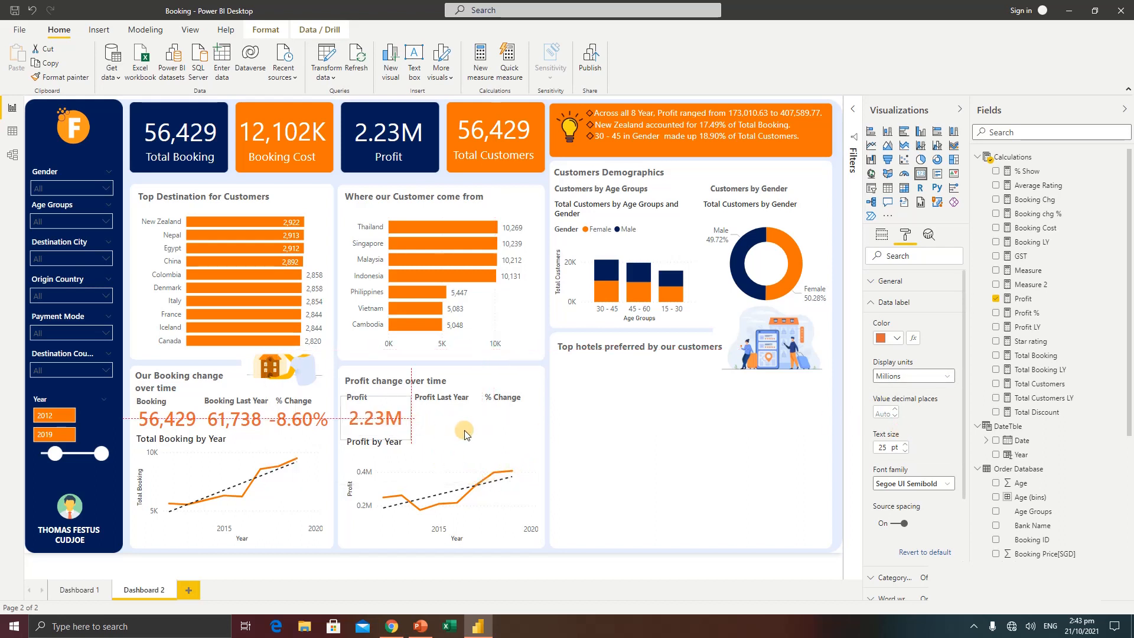
left_click(532, 436)
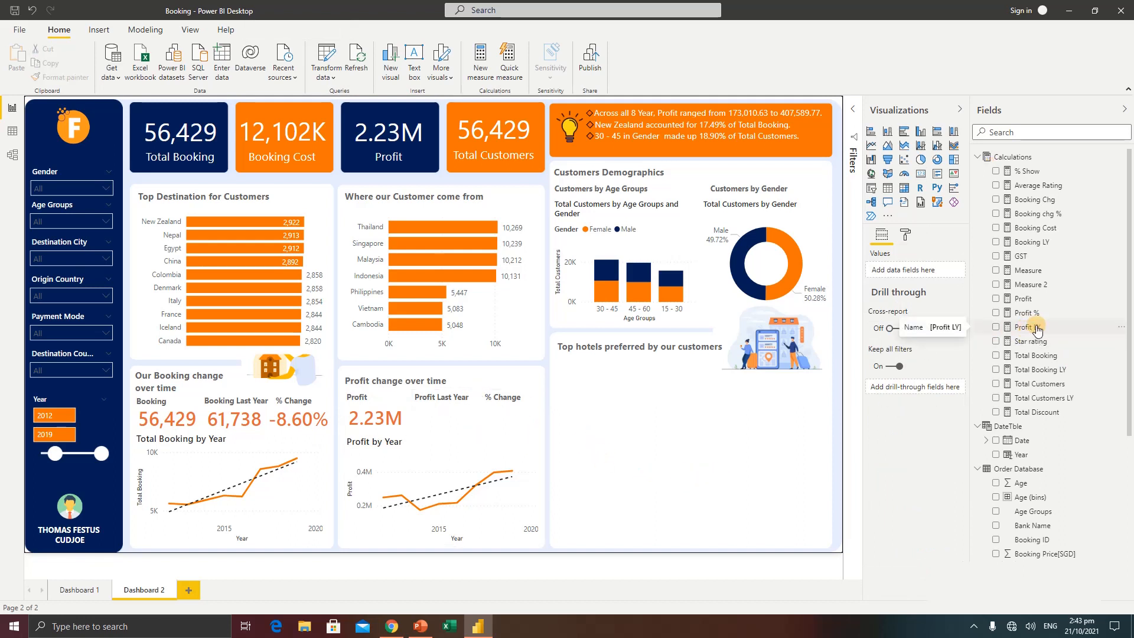
Add a Q&A visual in the hotels section asking "total profit ly" and convert the result to a standard card
double_click(643, 447)
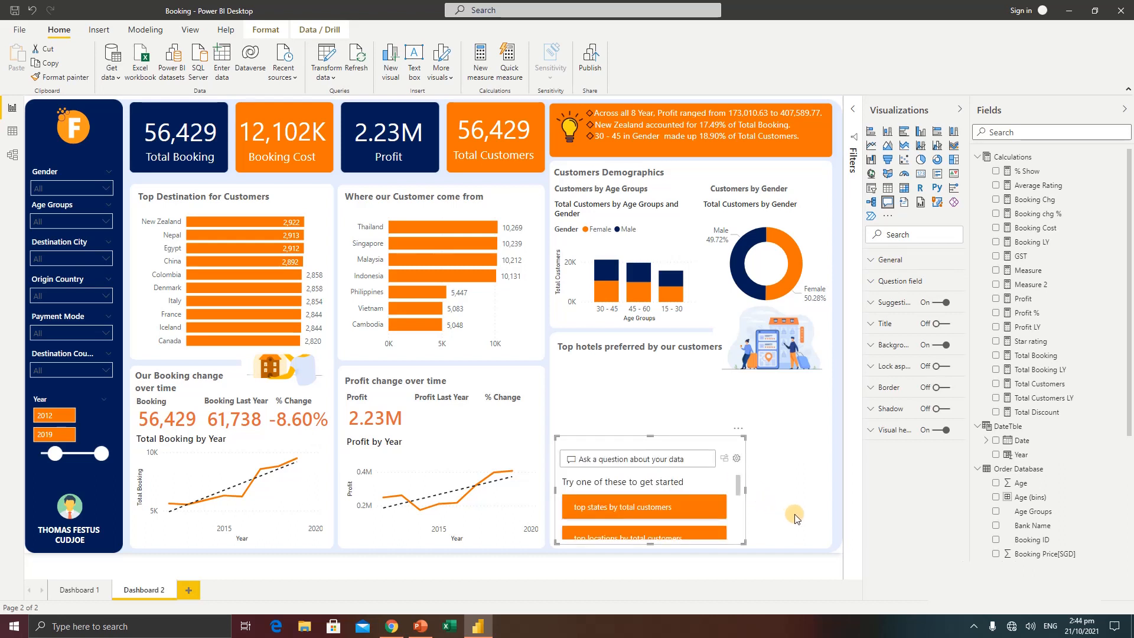
type("total profit ly")
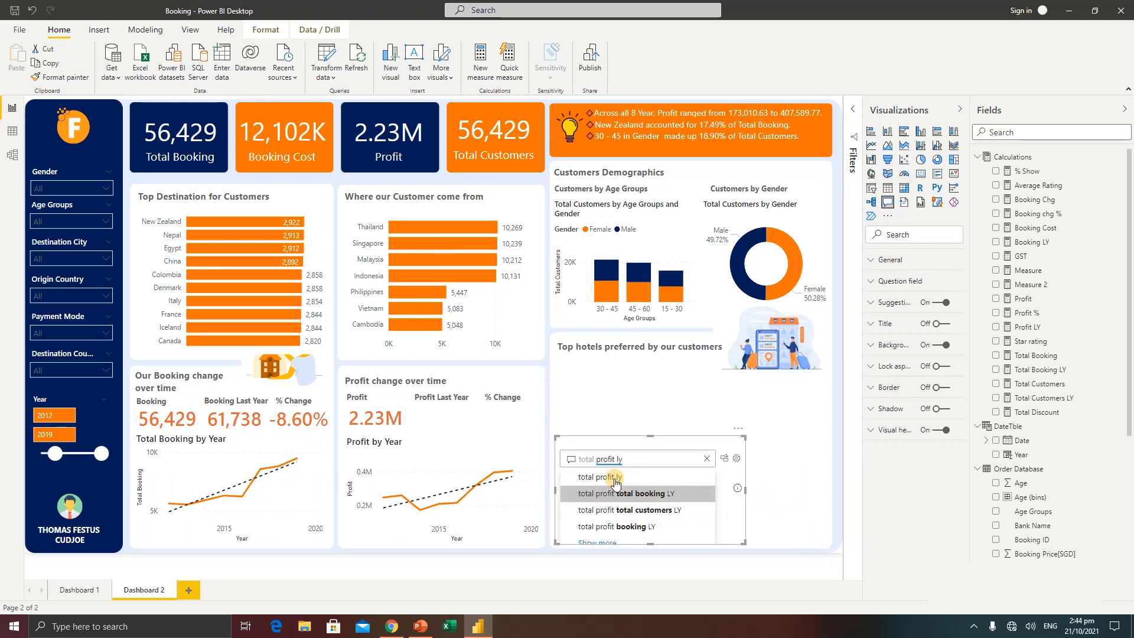
key("Return")
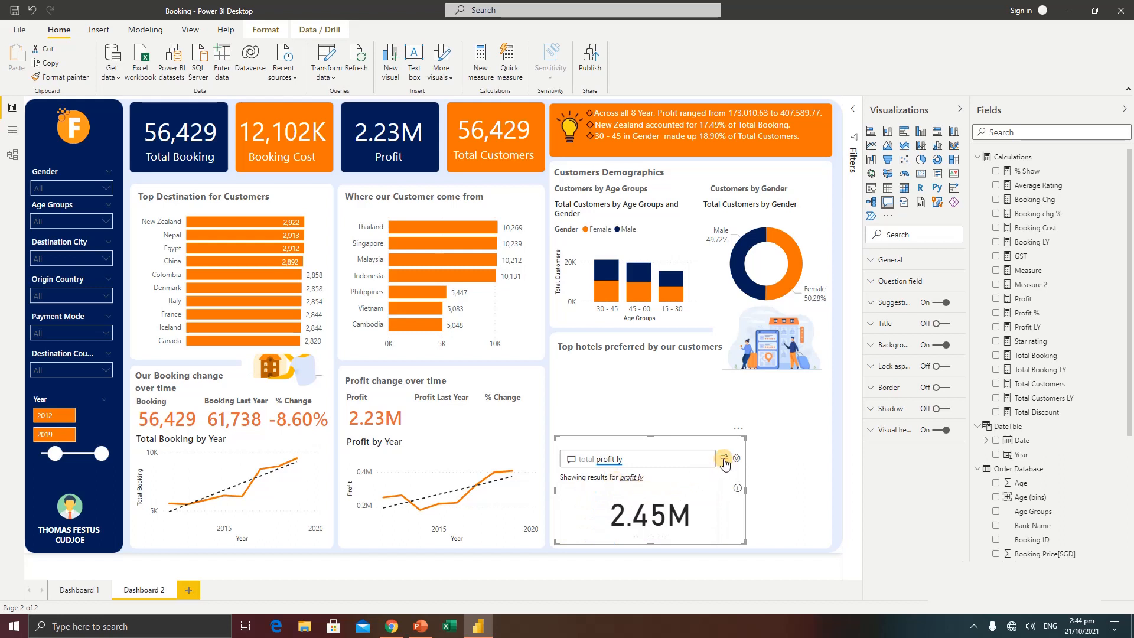
left_click(723, 460)
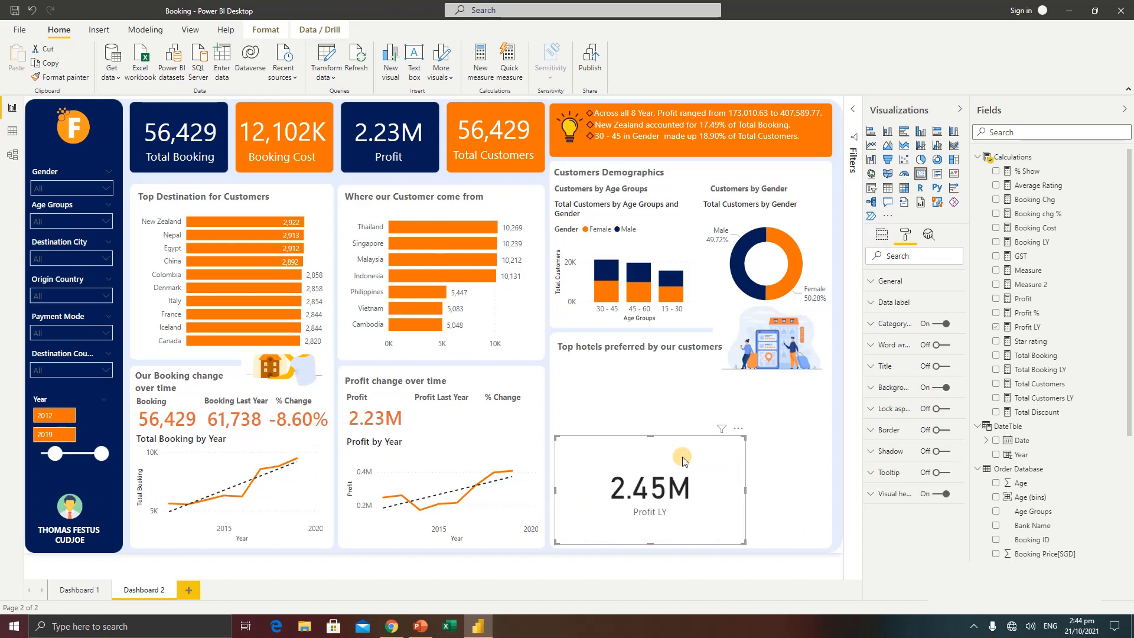
Copy the small Profit card's formatting to the Profit LY card, and shrink and place it under the Profit Last Year heading
left_click(372, 407)
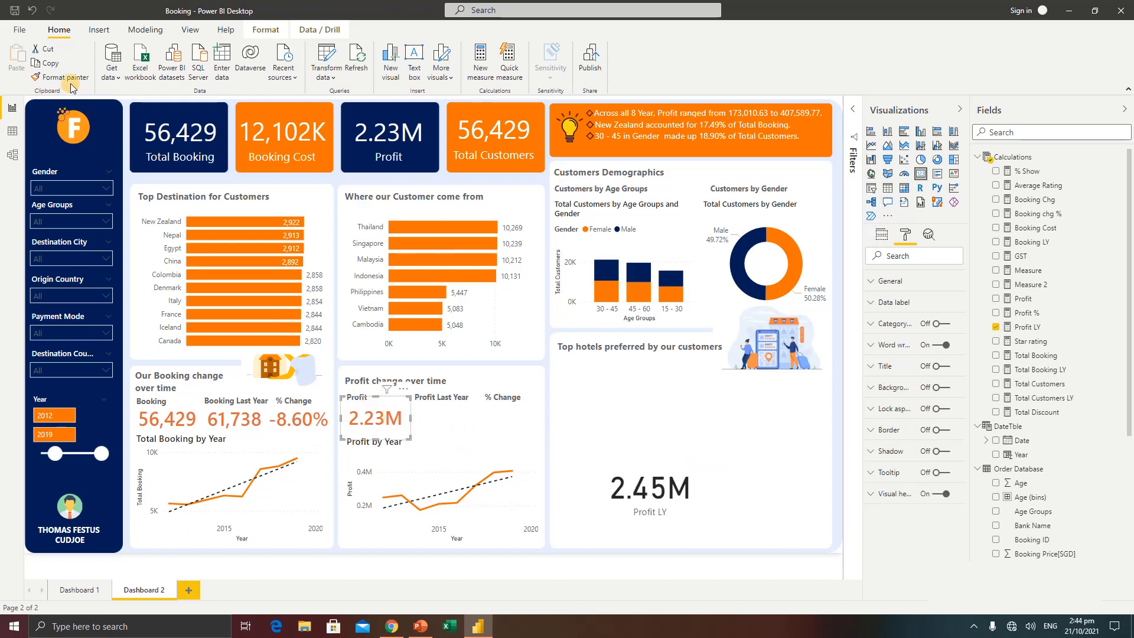
left_click(643, 492)
left_click_drag(659, 495, 446, 421)
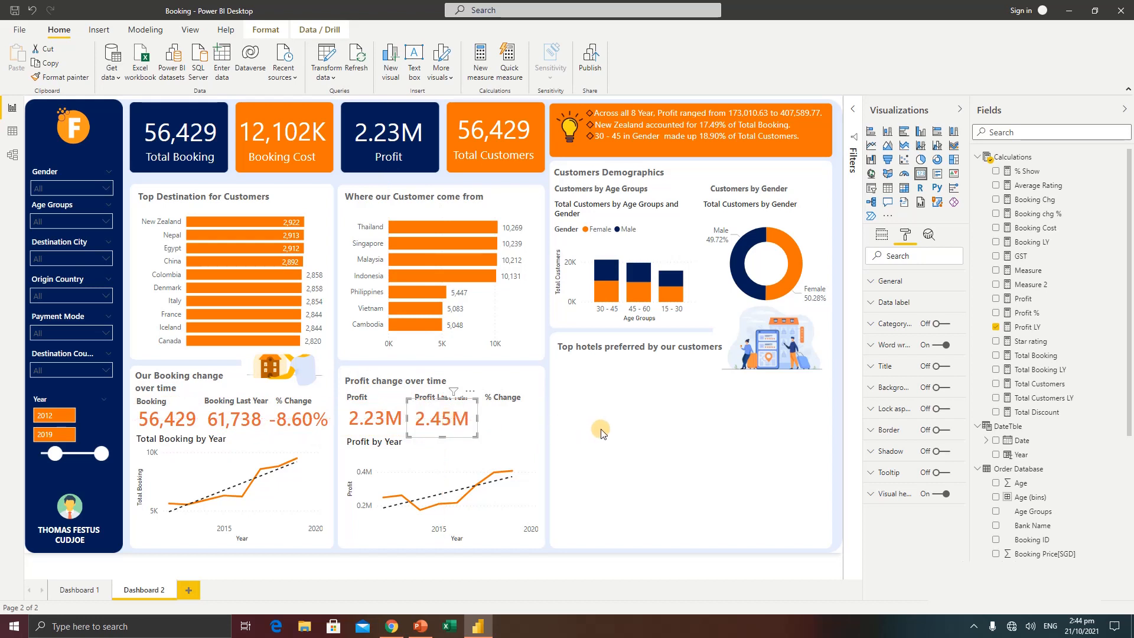
left_click(607, 439)
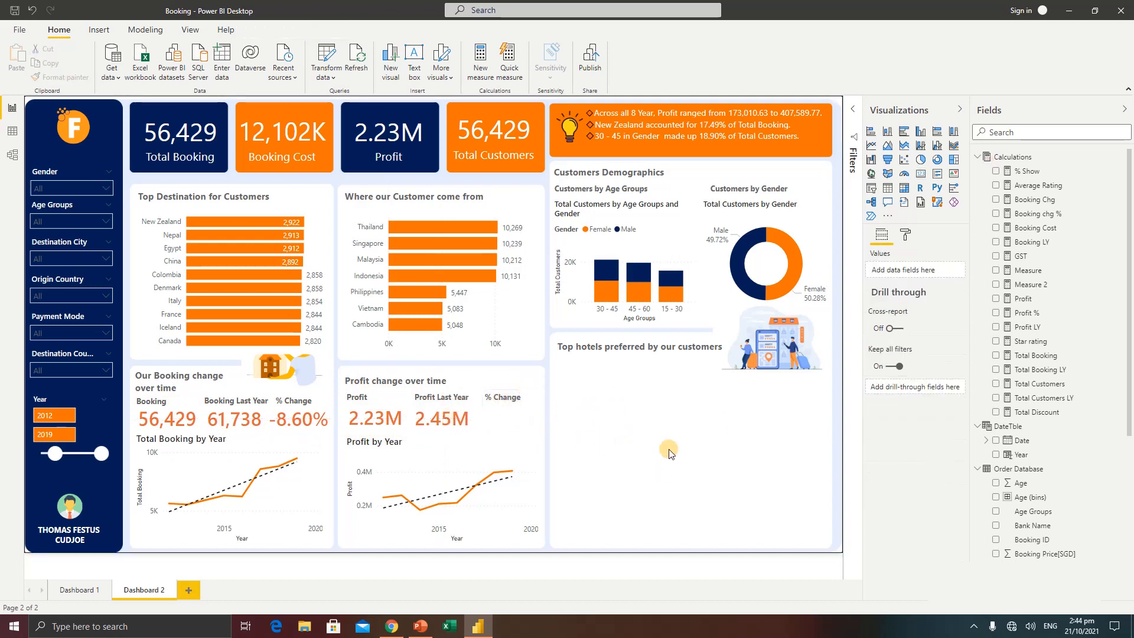
Add a Q&A visual in the hotels section asking "profit %" and convert the result to a standard card
double_click(653, 443)
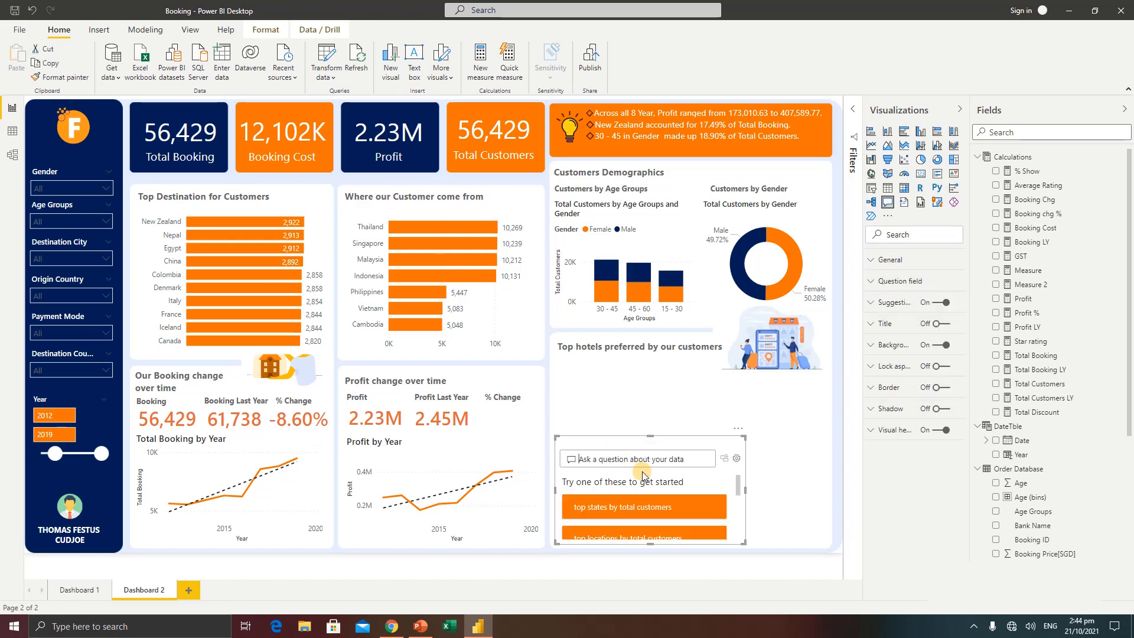
type("profit %")
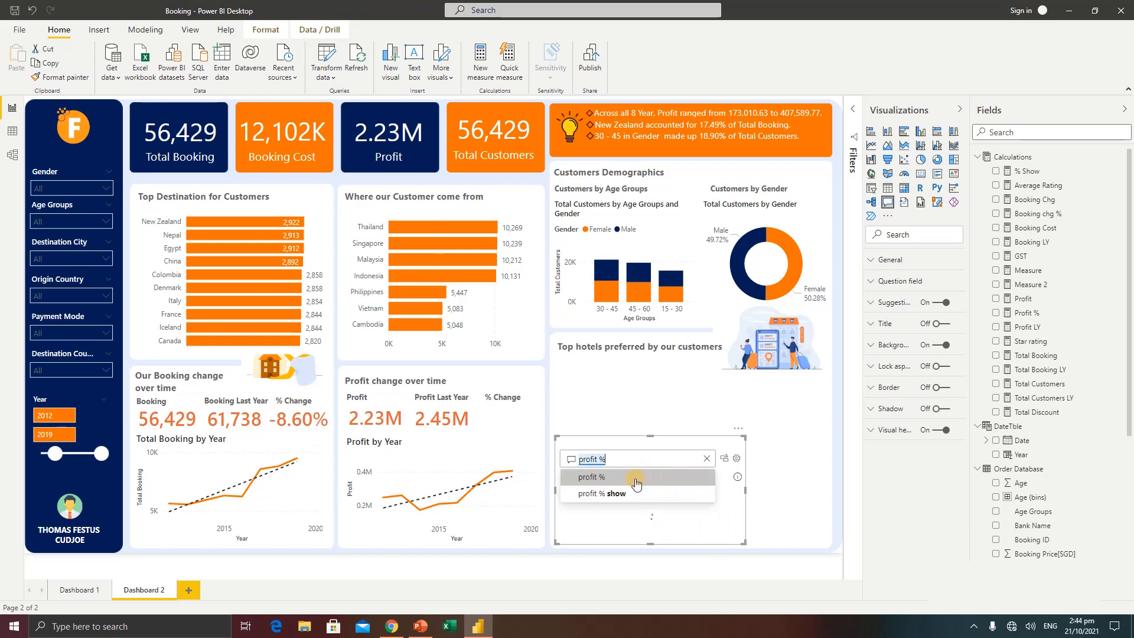
left_click(603, 480)
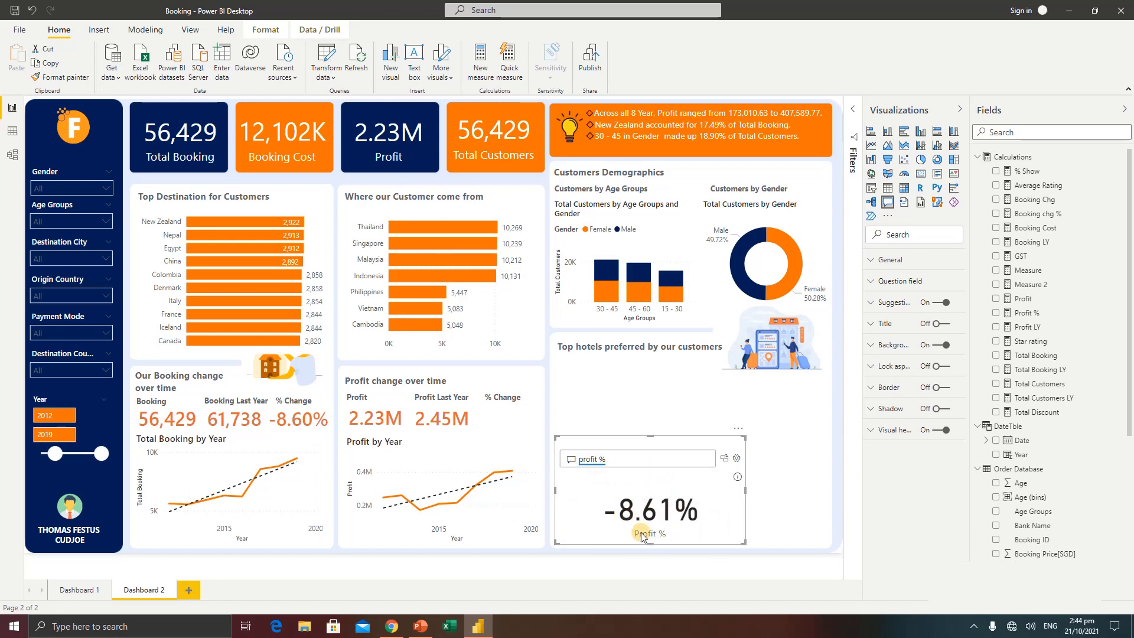
left_click(725, 460)
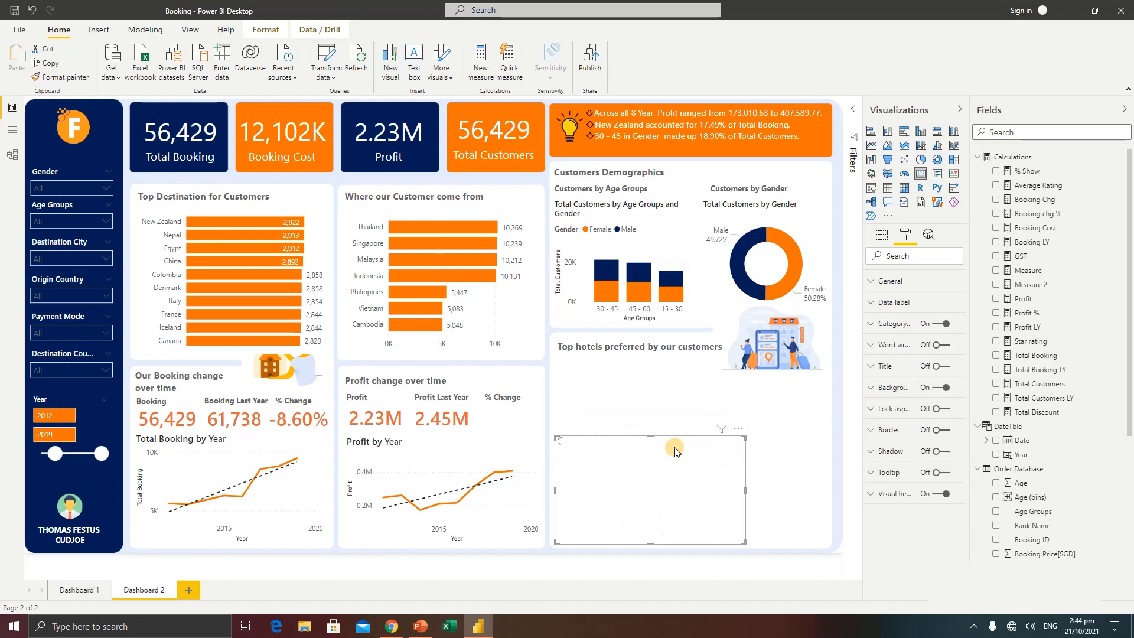
Copy the Booking chg % card's formatting to the Profit % card, and fit it under the profit section's % Change heading
left_click(308, 421)
left_click(60, 77)
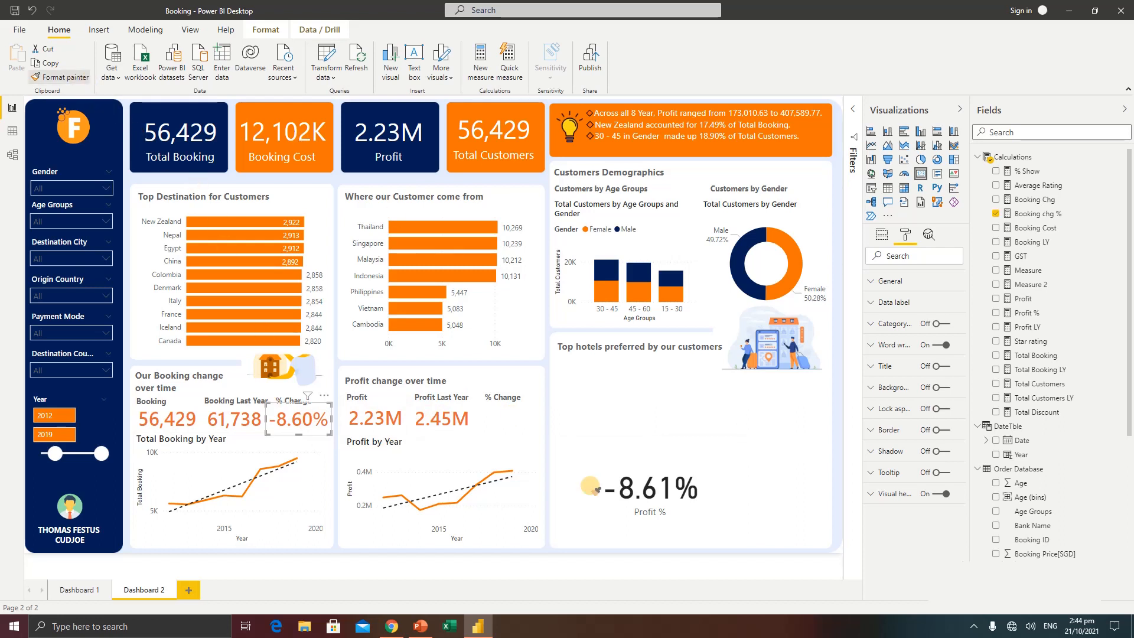
left_click(668, 485)
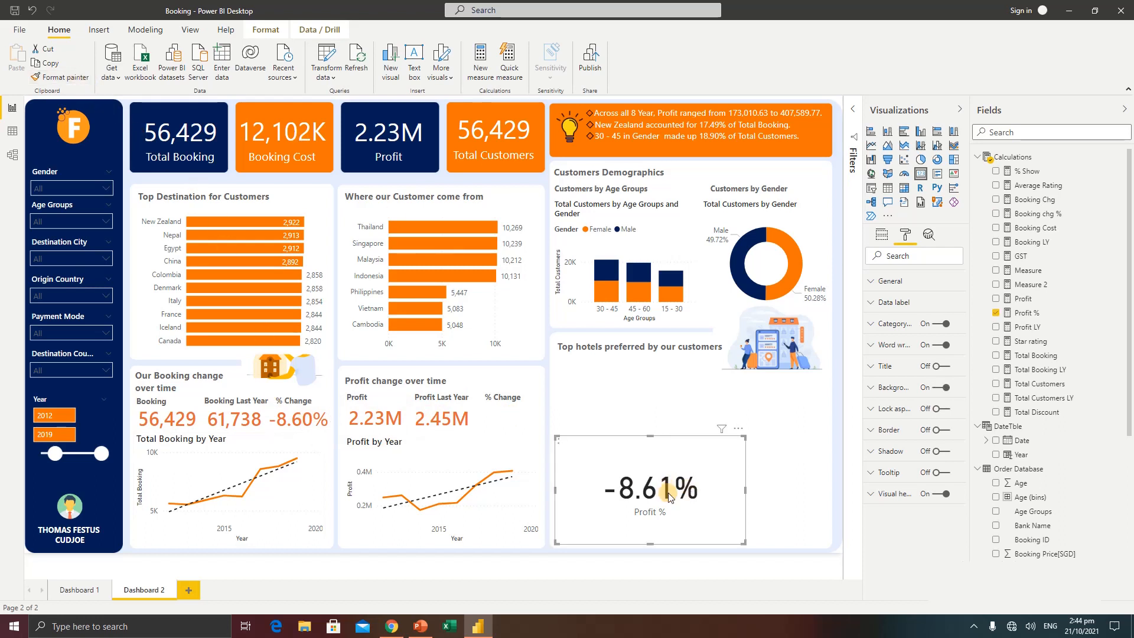
left_click_drag(668, 494, 583, 430)
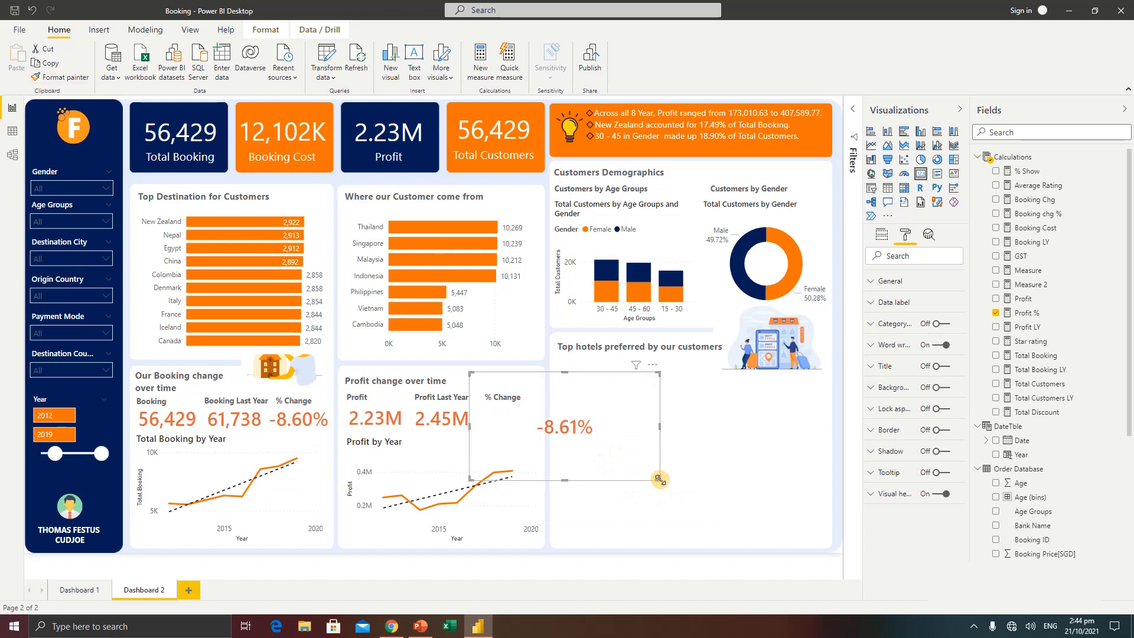
left_click_drag(659, 480, 513, 421)
left_click(600, 450)
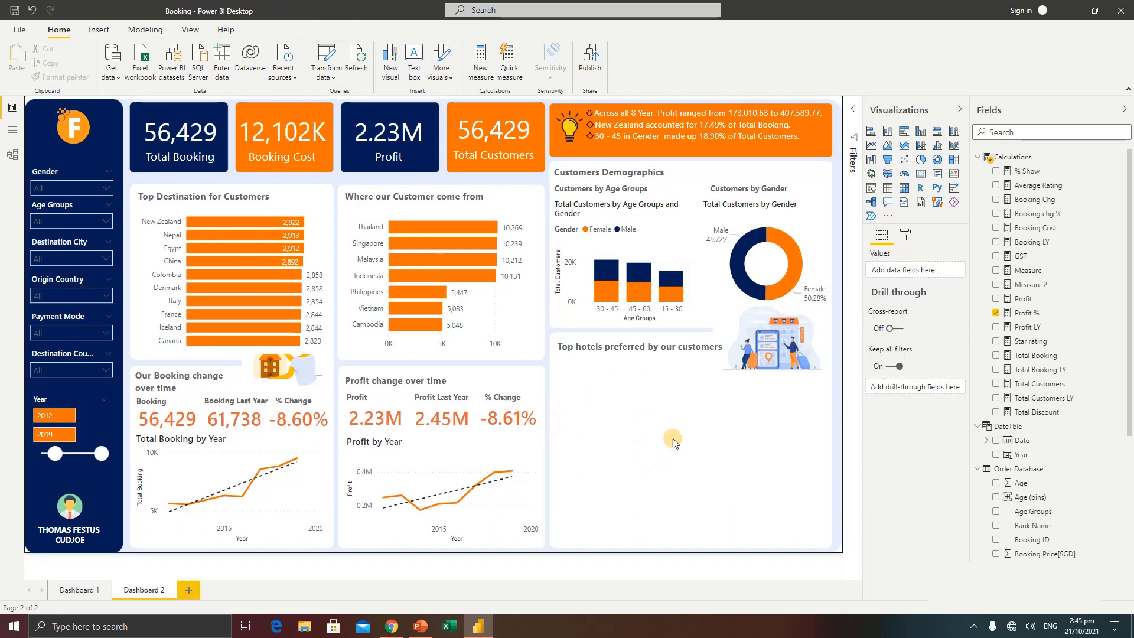
Open the Dashboard 1 page to examine its section on the top hotels preferred by customers
left_click(79, 590)
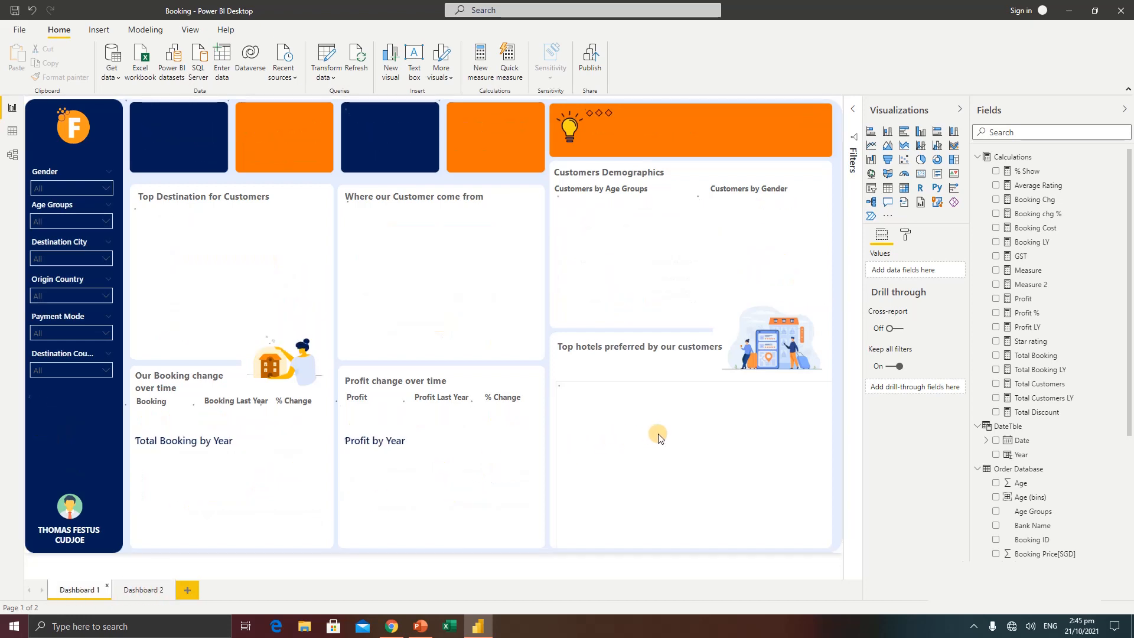
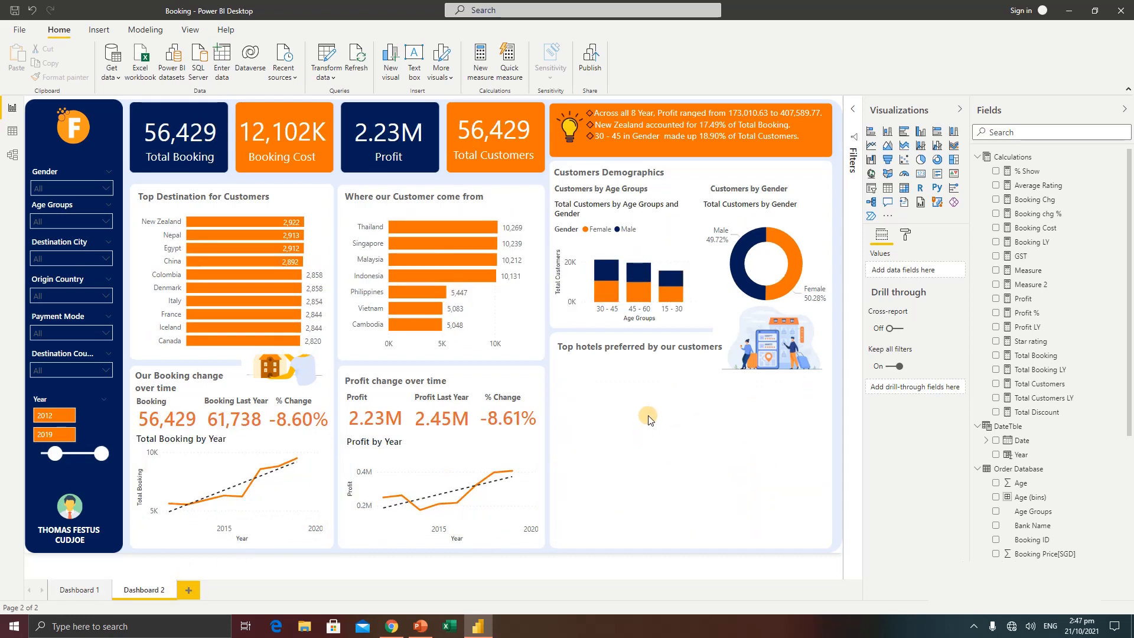
Add a Q&A visual filling the space under the top hotels heading and ask "top 10 hotel name by total booking"
double_click(648, 418)
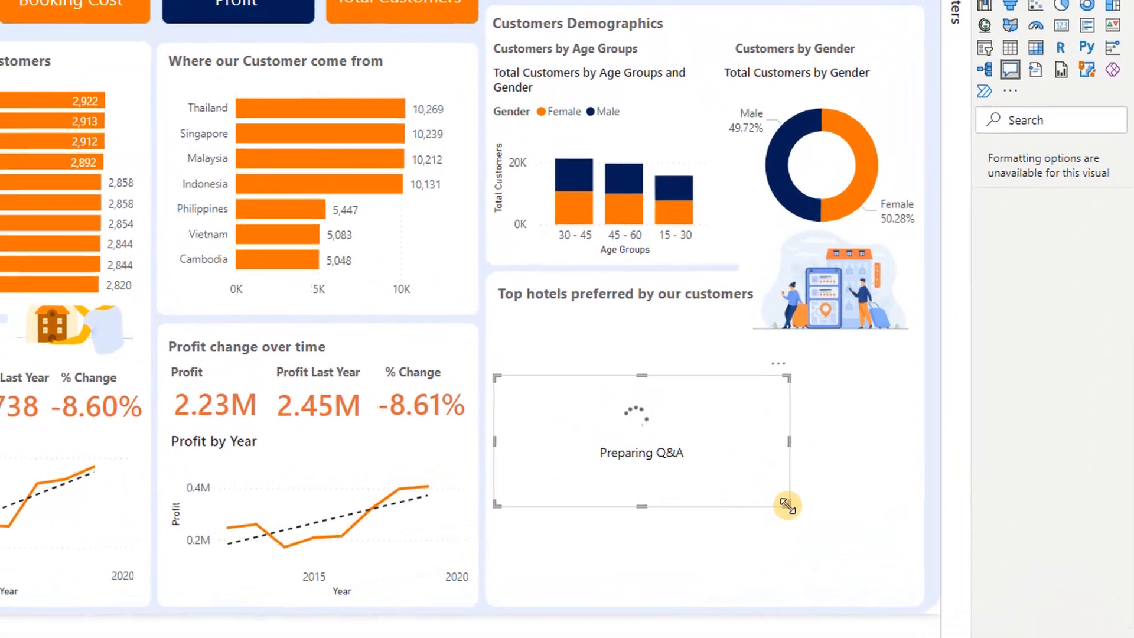
left_click_drag(788, 507, 901, 603)
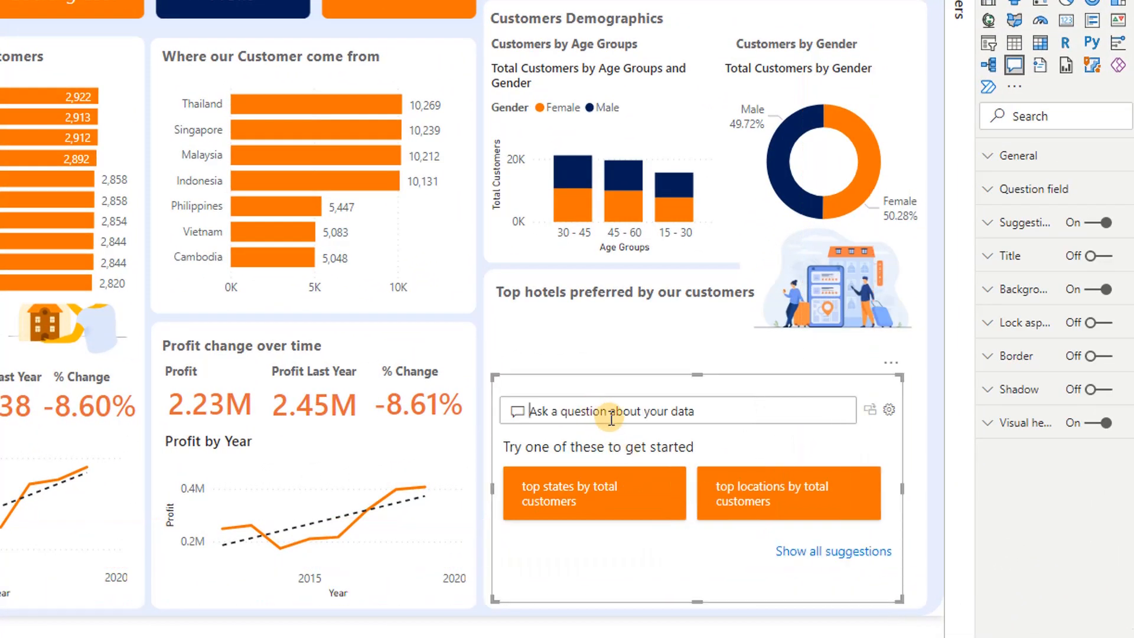
type("top 10")
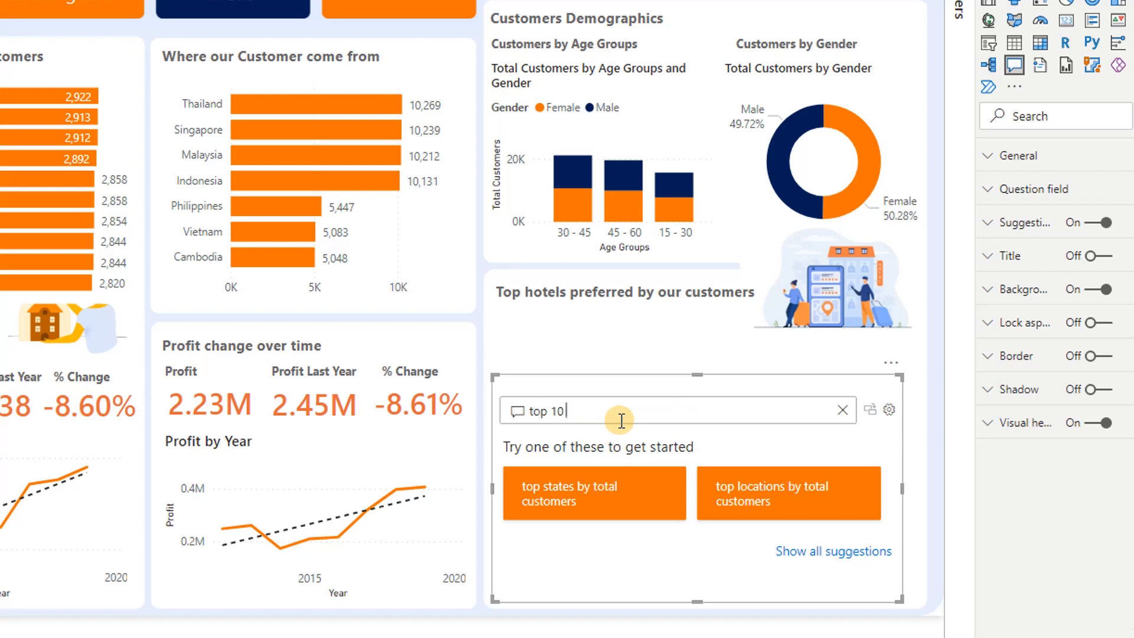
type(" hotel name by total booking")
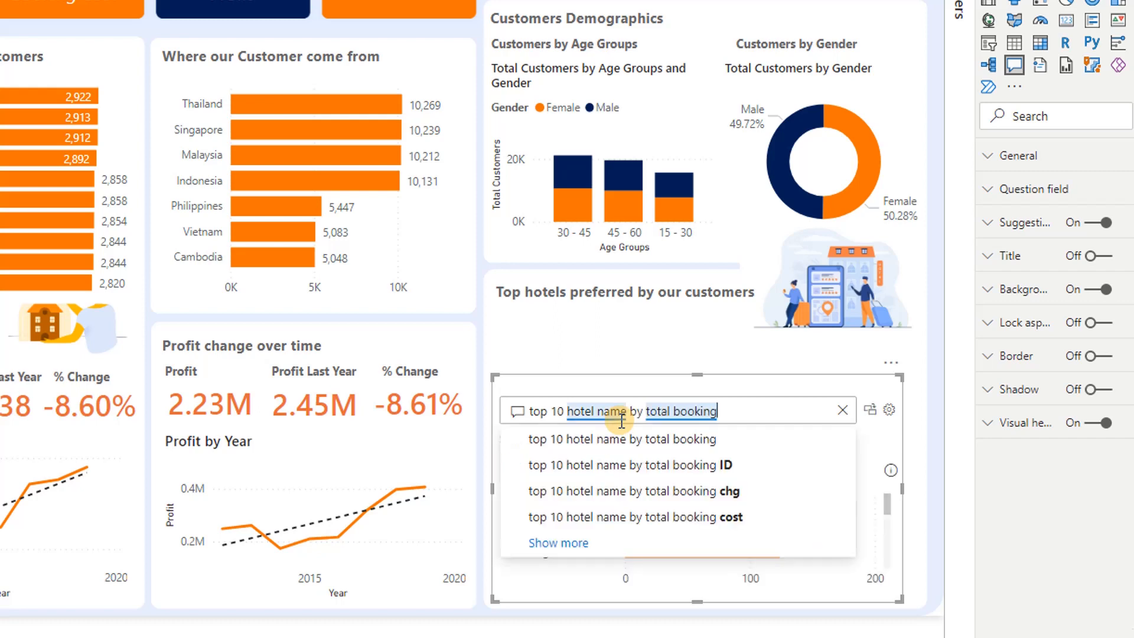
type(",")
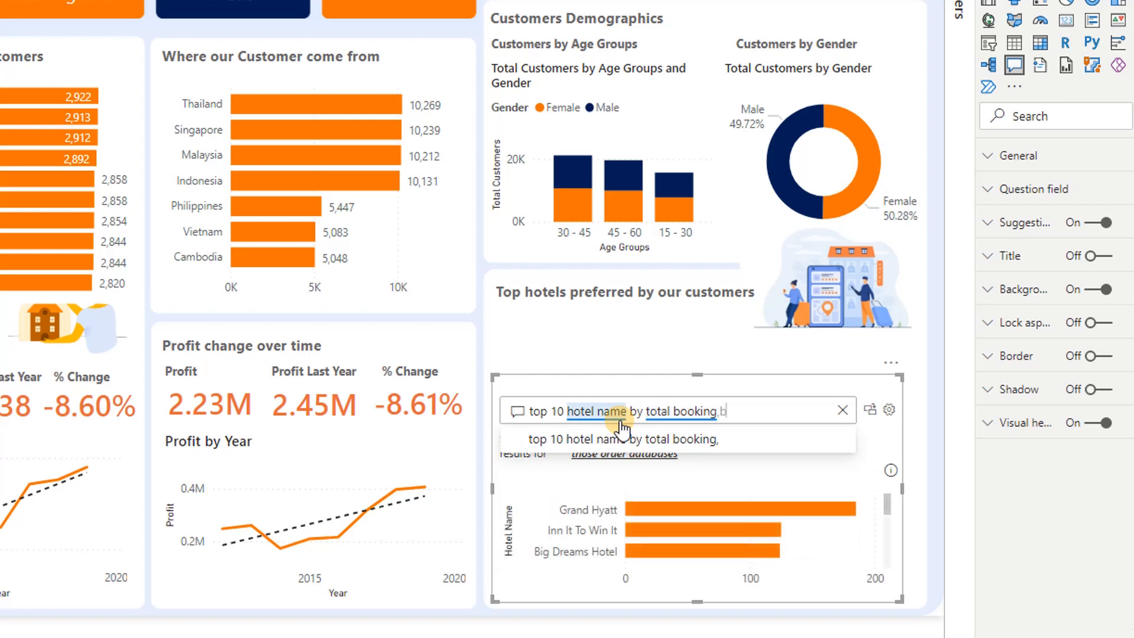
Extend the hotel question with ",booking cost,star rating" and convert the Q&A result to a standard table
type("booking cot")
key("BackSpace")
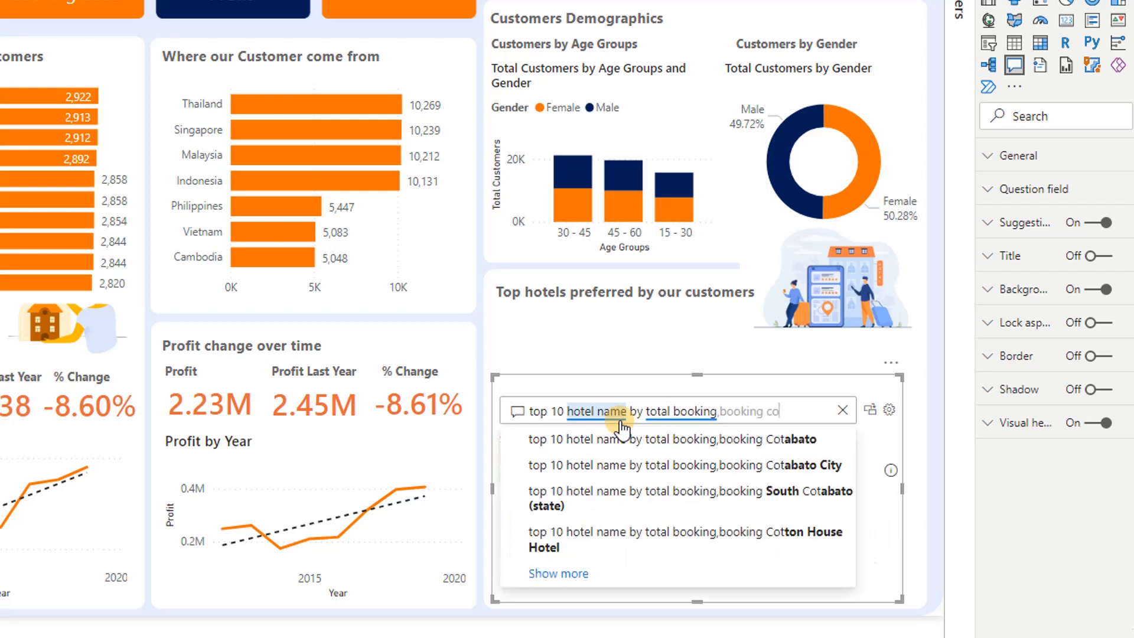
type("st,star")
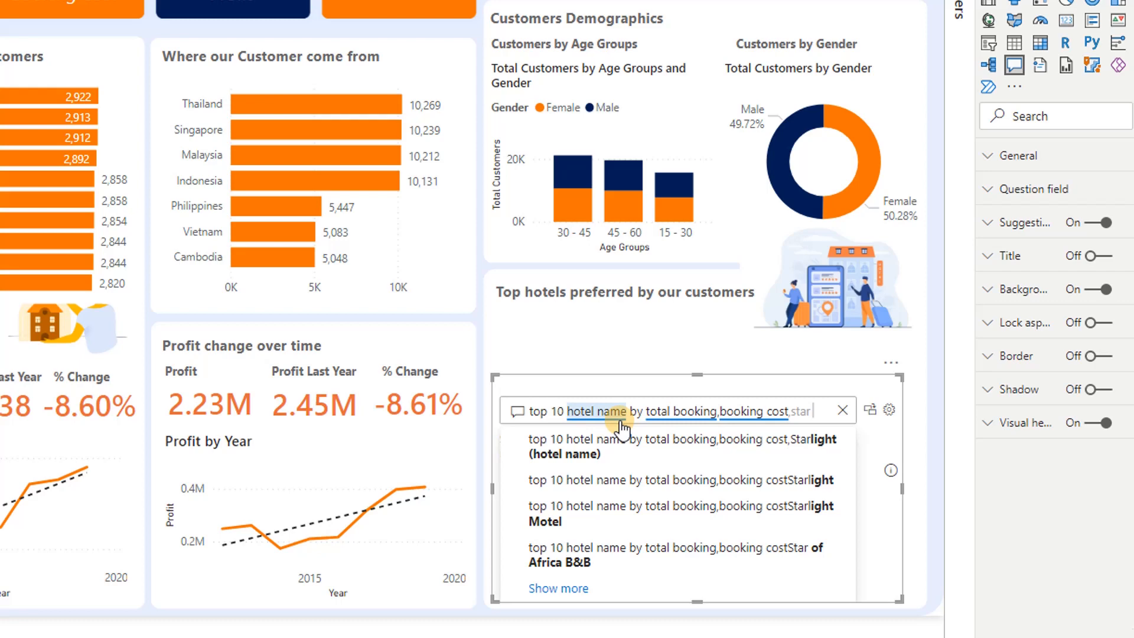
type("ating")
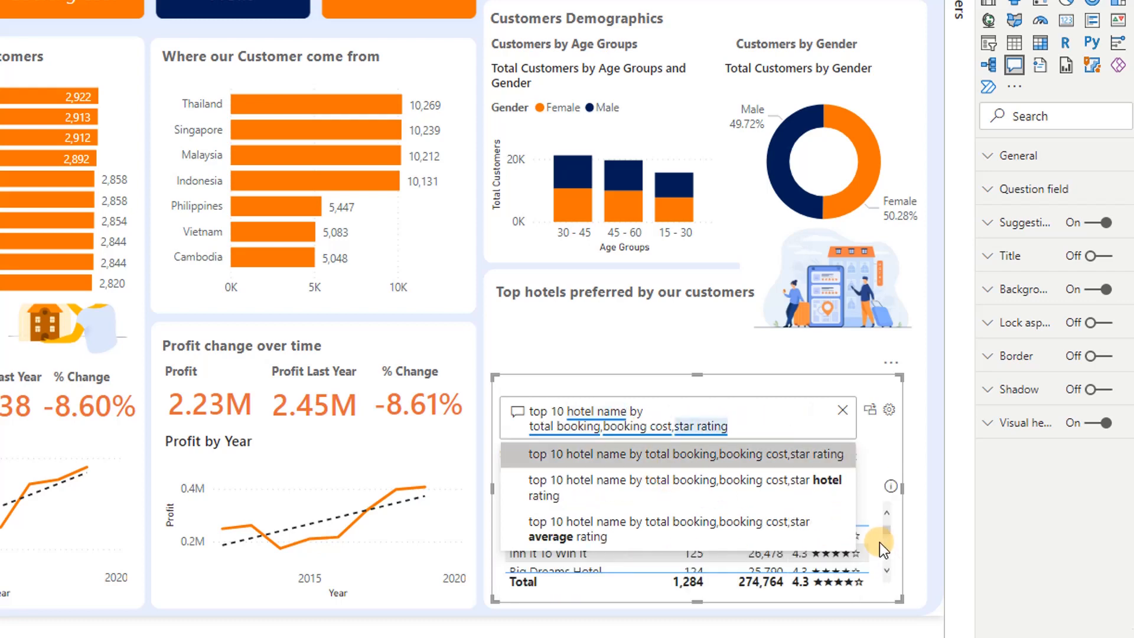
left_click(881, 545)
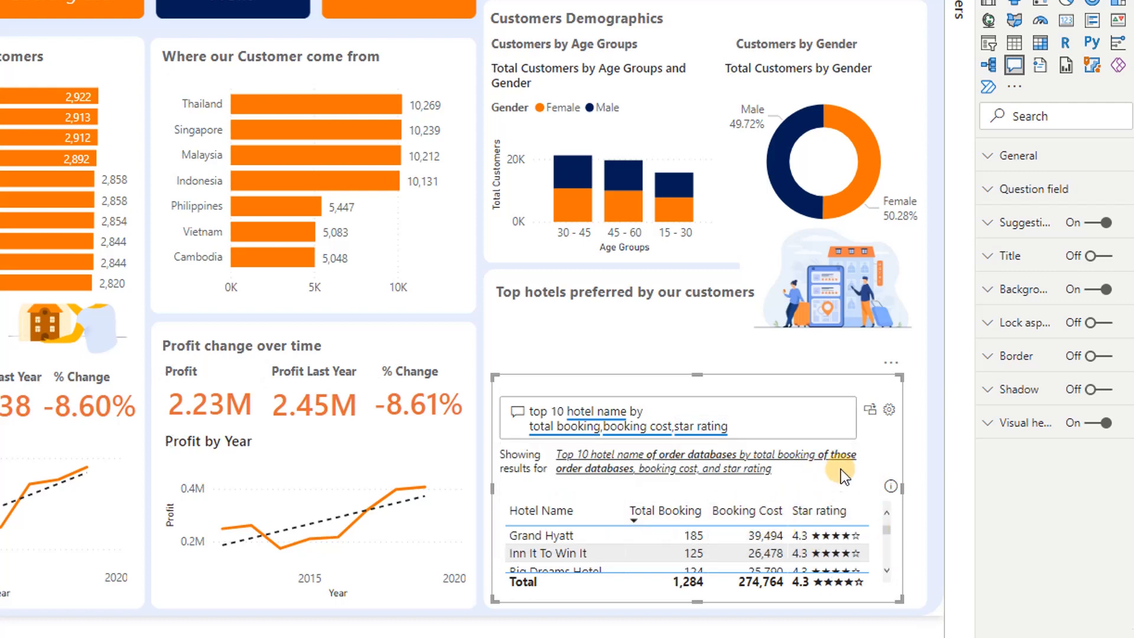
left_click(870, 414)
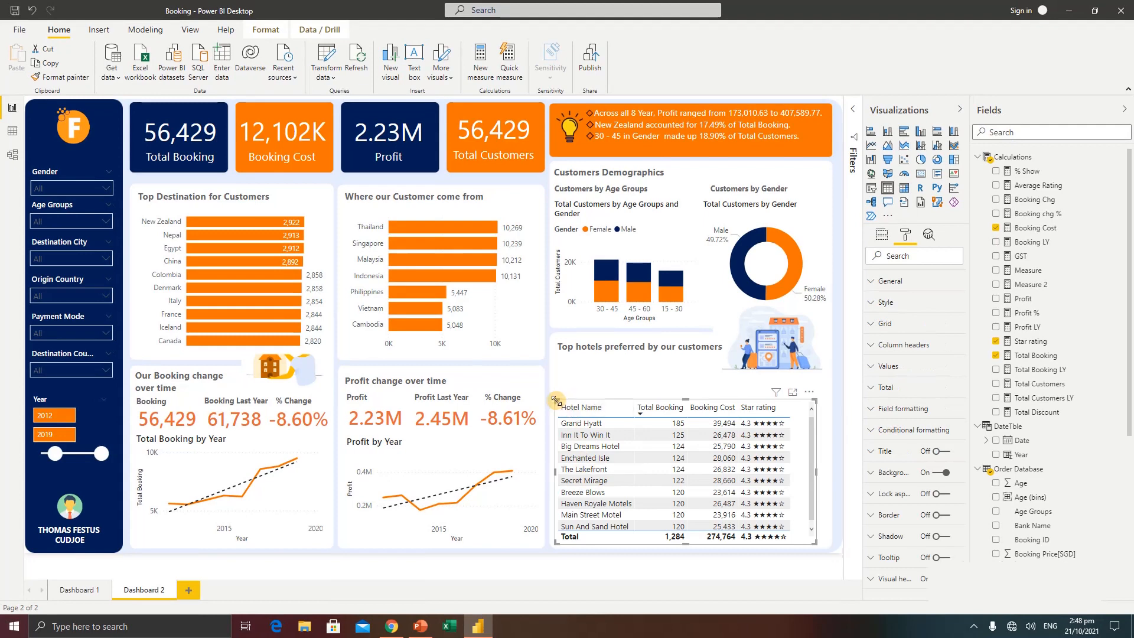
Resize the hotel table to fill the section below its heading and illustration, and turn off the table's background
left_click_drag(557, 399, 561, 361)
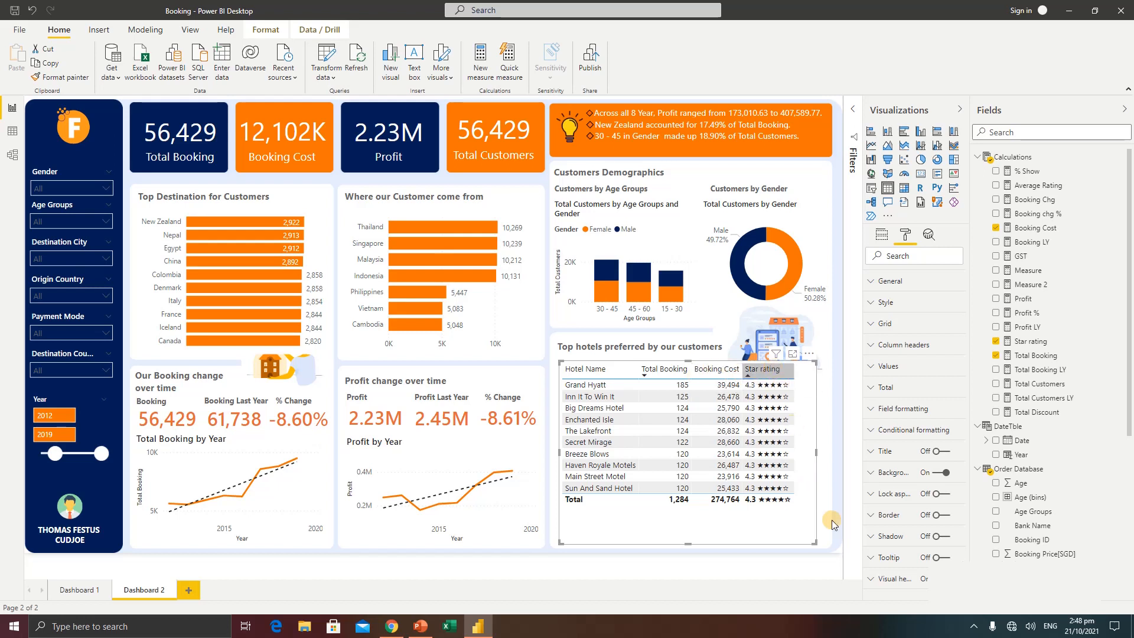
left_click_drag(816, 541, 830, 536)
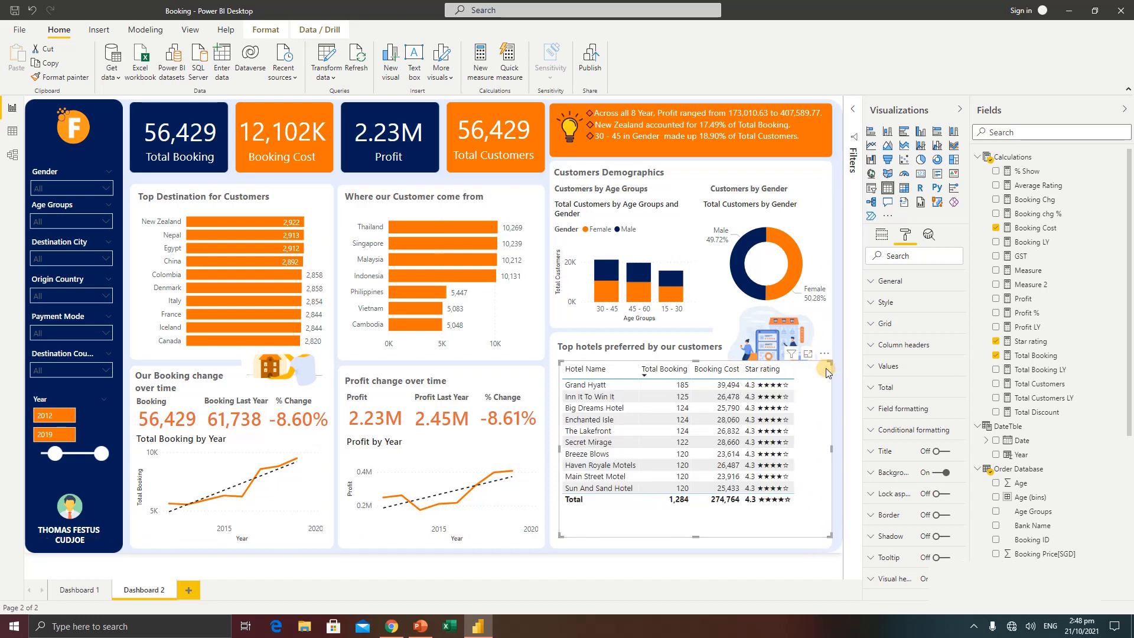
left_click_drag(827, 372, 826, 381)
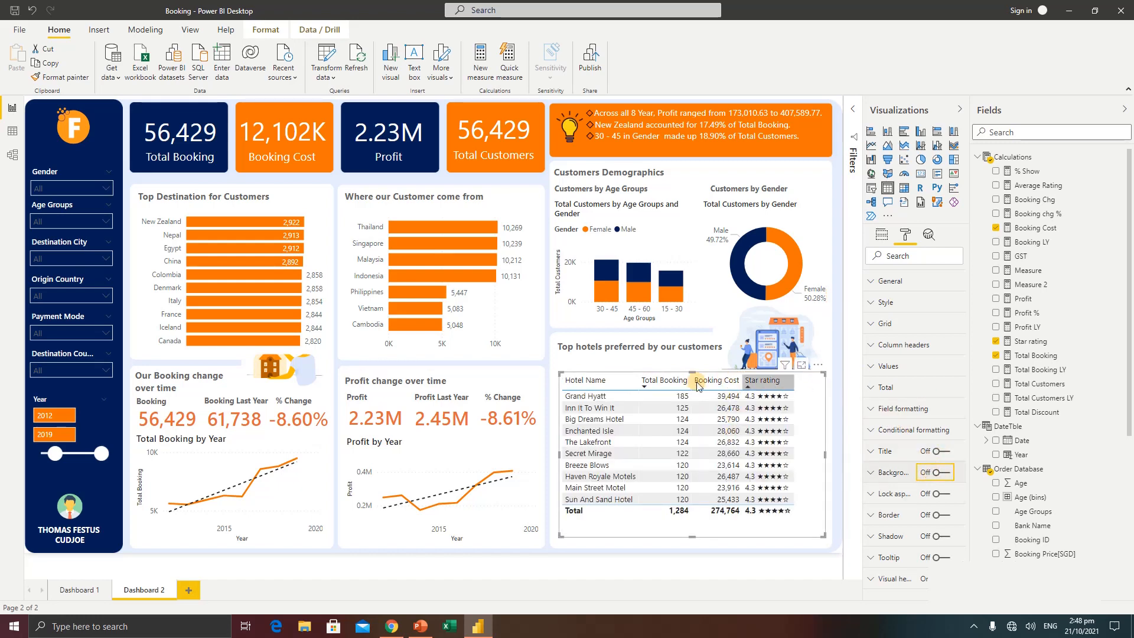
Toggle the hotel table's Total Booking sort between ascending and descending, finishing in descending order
left_click(643, 385)
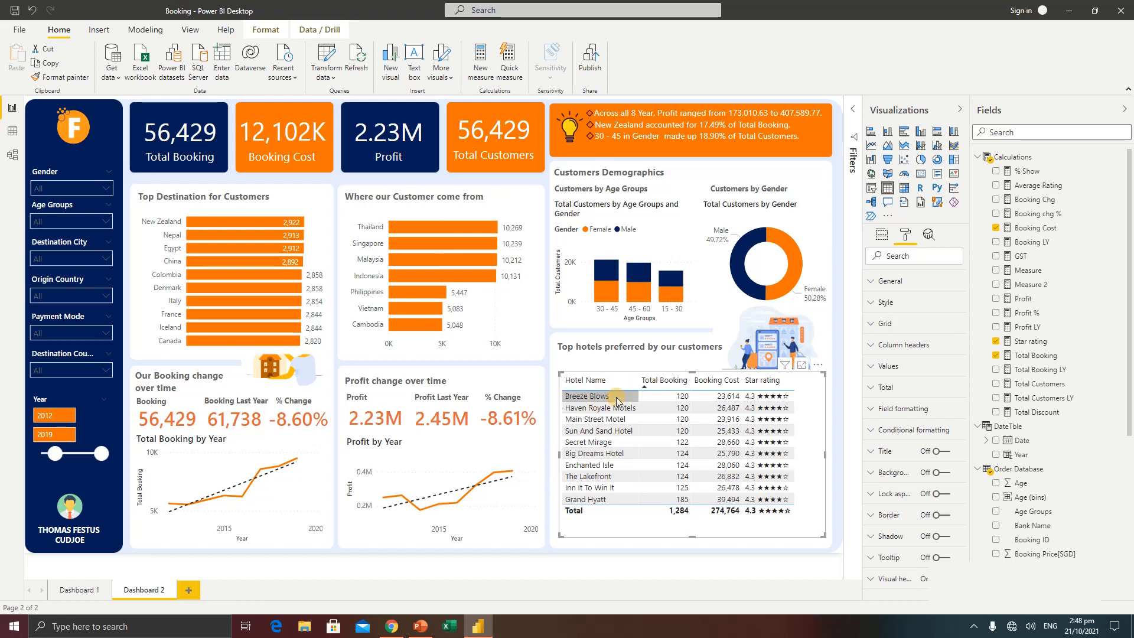
left_click(647, 382)
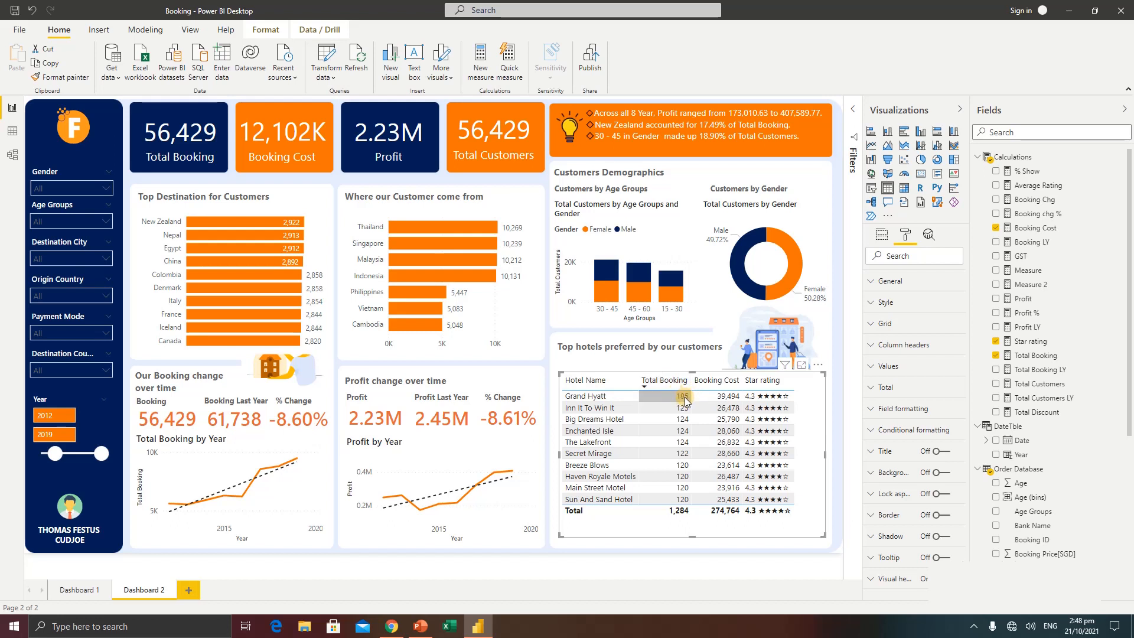
left_click(641, 383)
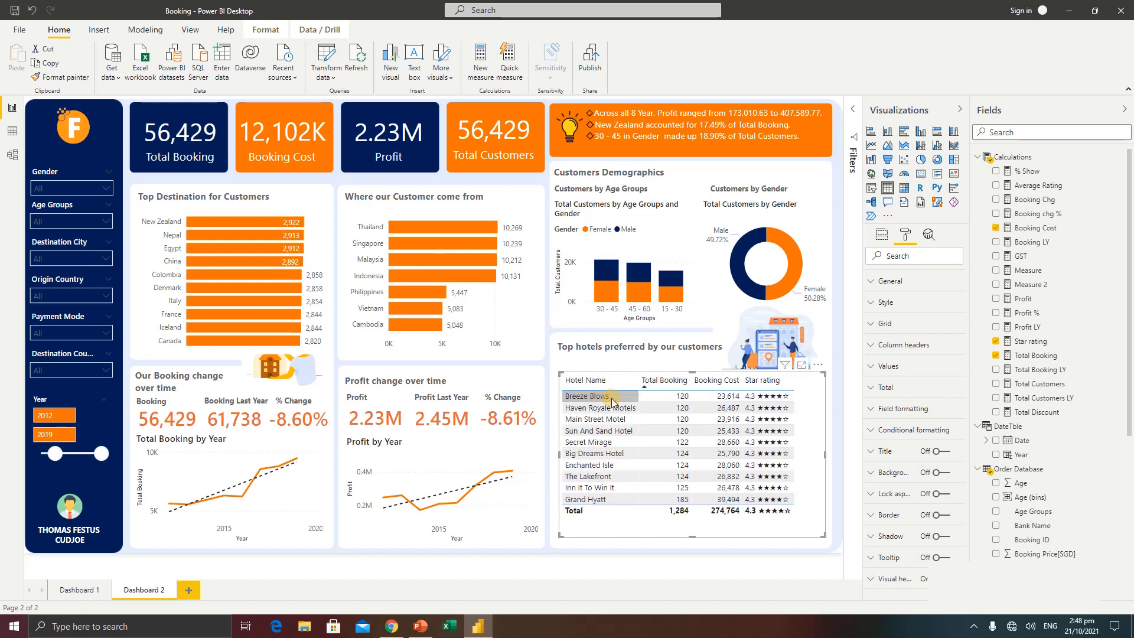
left_click(645, 389)
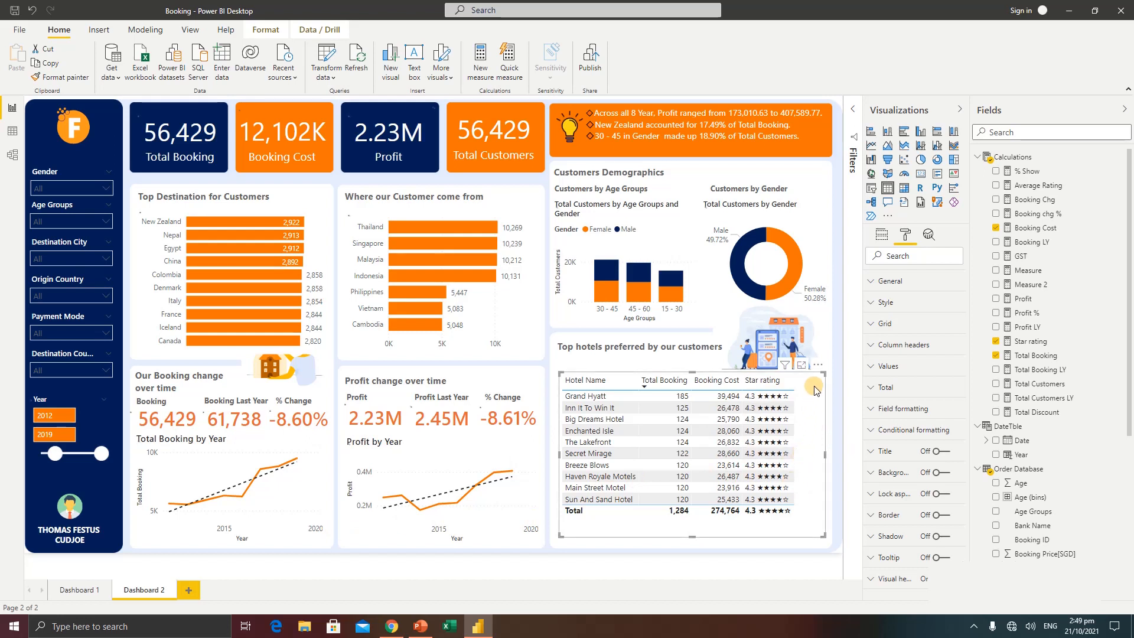
Set the Star rating column's font color in the hotel table to gold #d9b300 through its field formatting
left_click(884, 413)
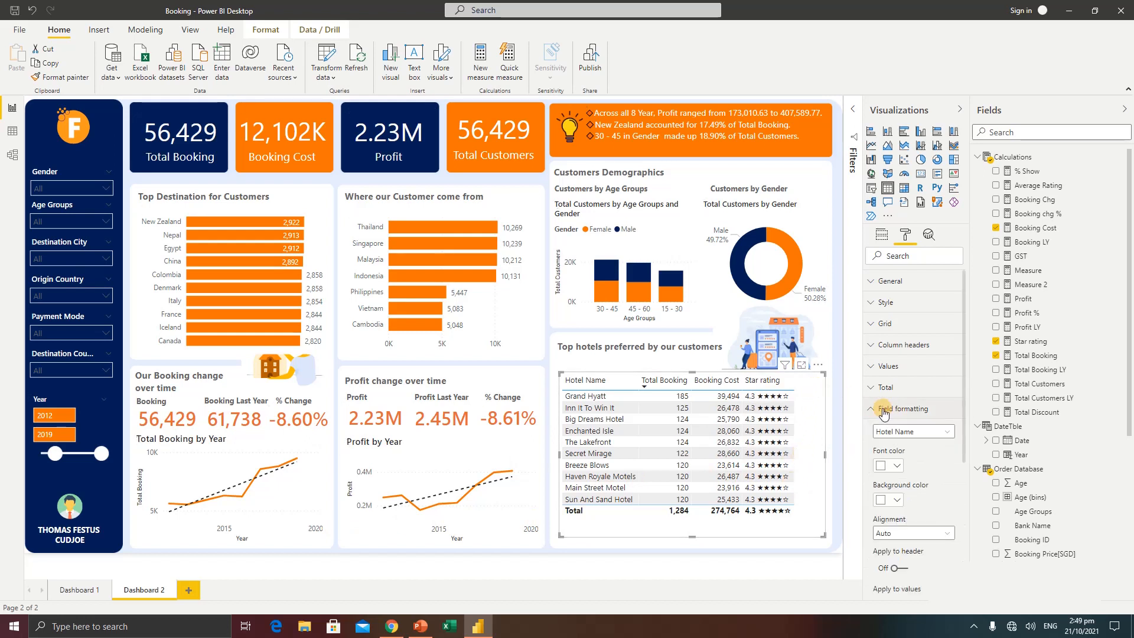
left_click(917, 437)
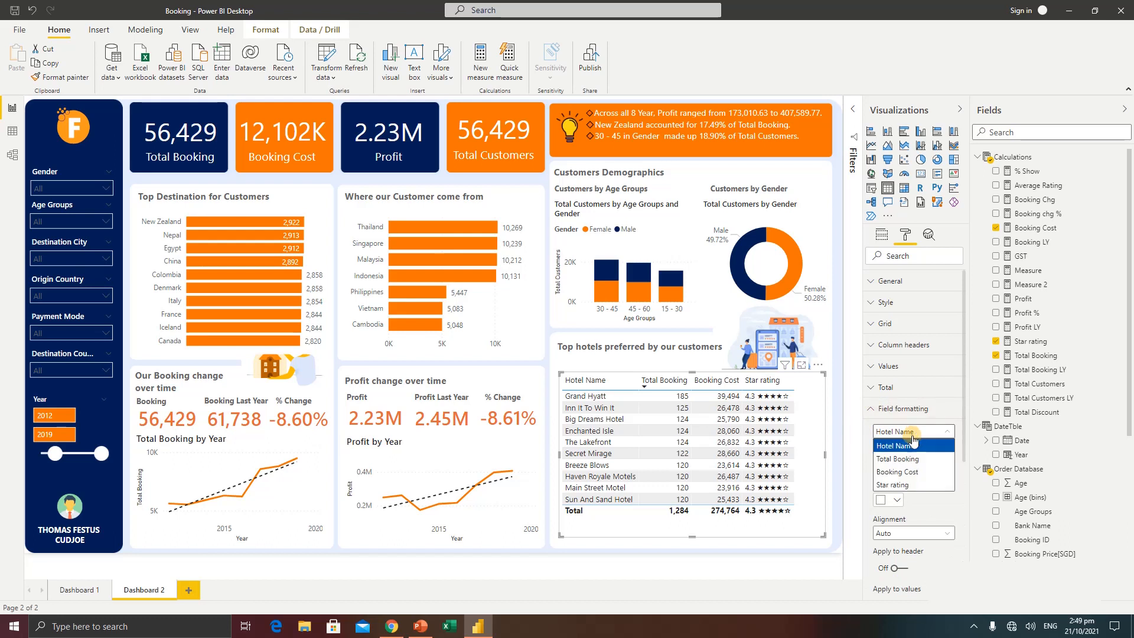
left_click(895, 489)
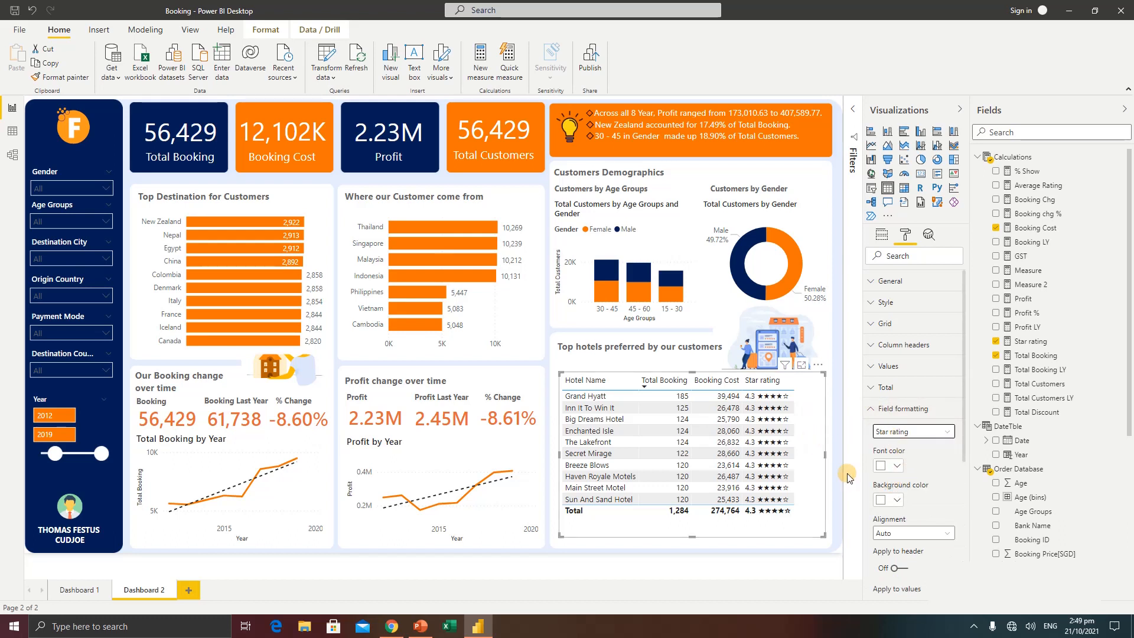
left_click(892, 466)
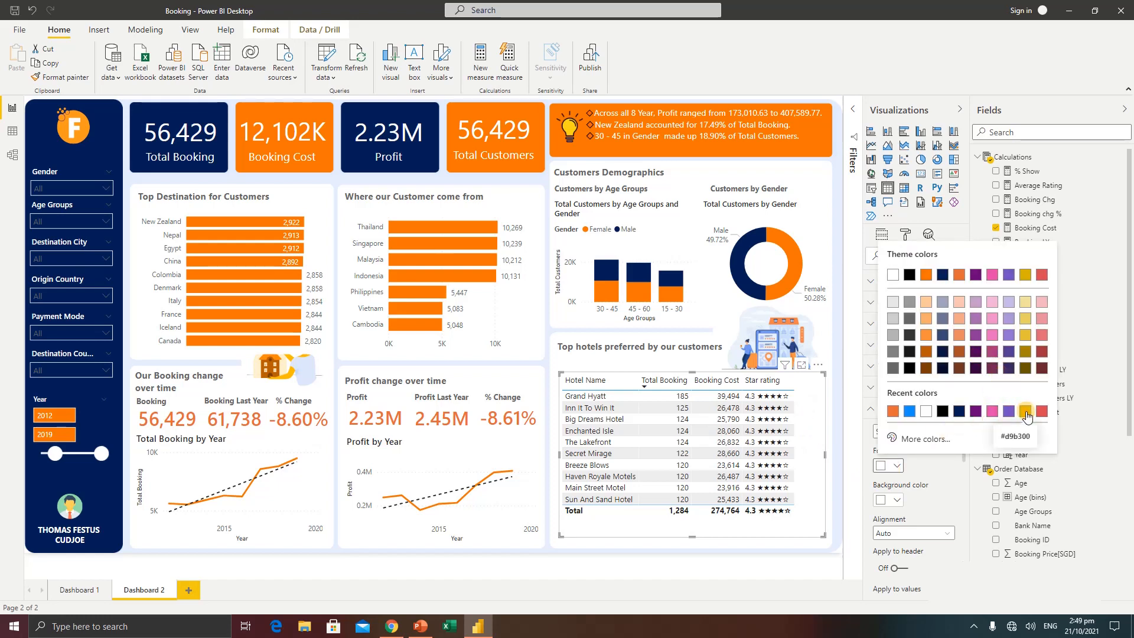
left_click(1026, 412)
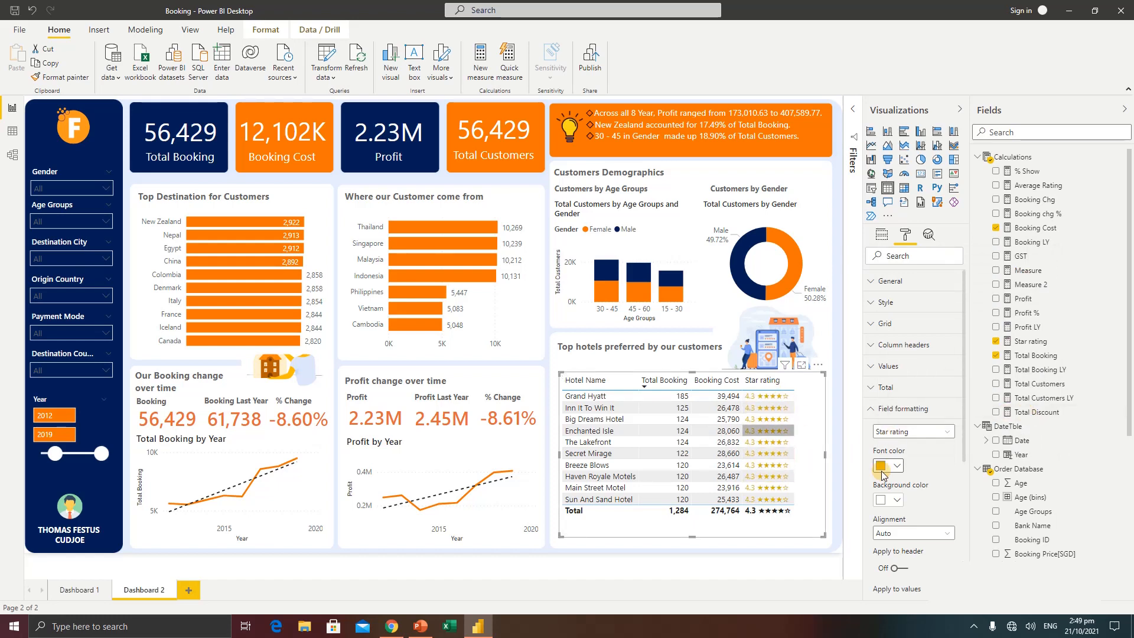
Turn off the background of the Top Destination for Customers bar chart, and select the hotel table again
left_click(572, 544)
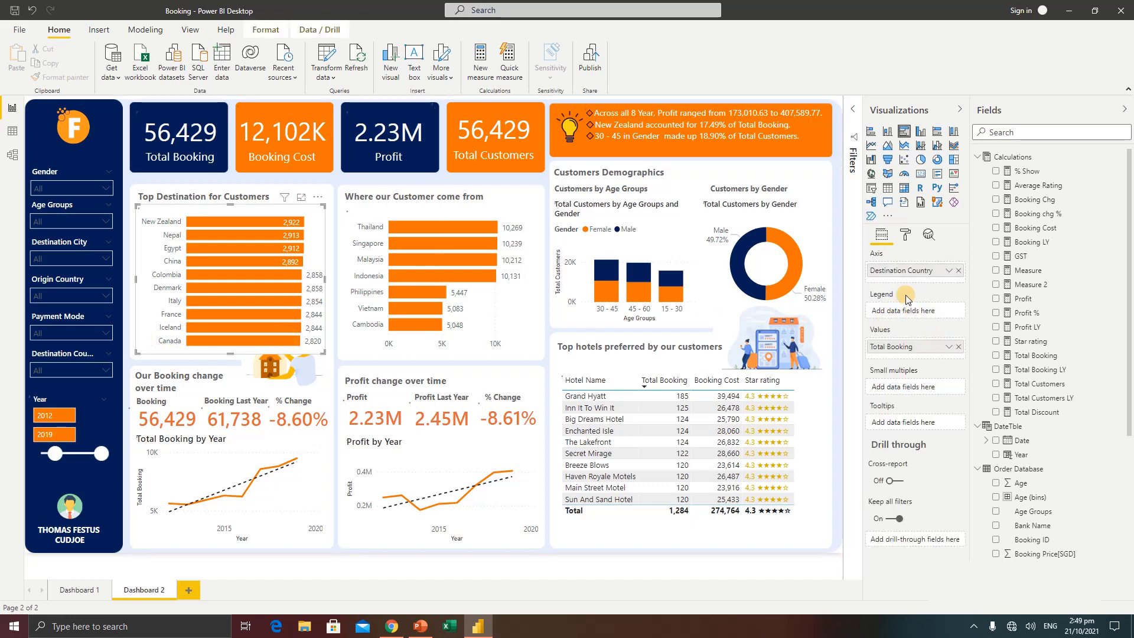
left_click(905, 236)
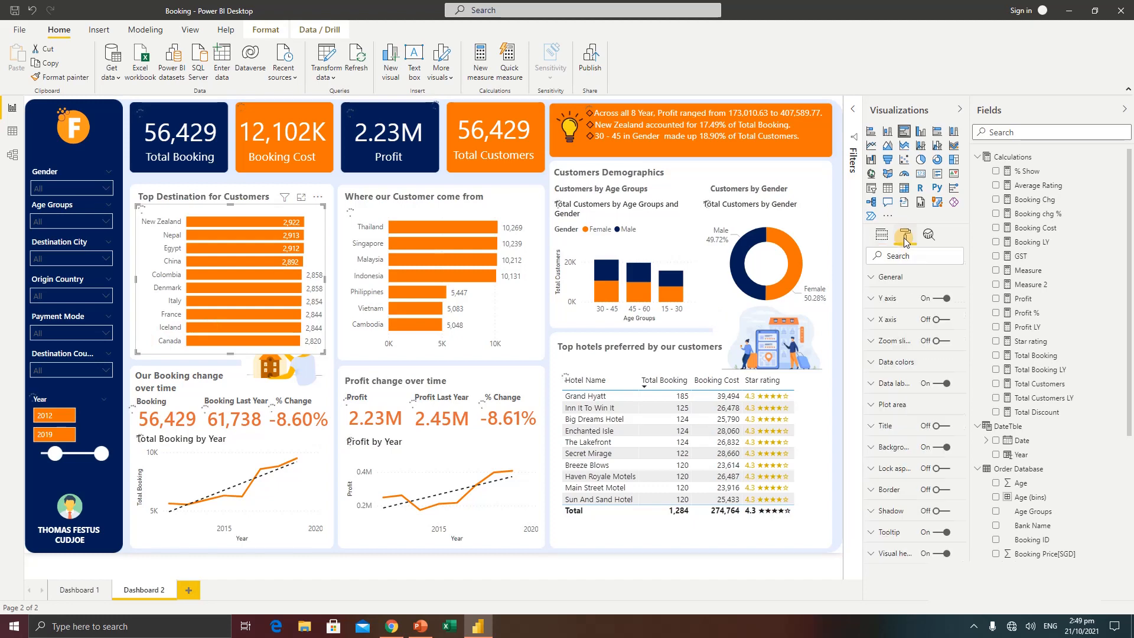
left_click(938, 450)
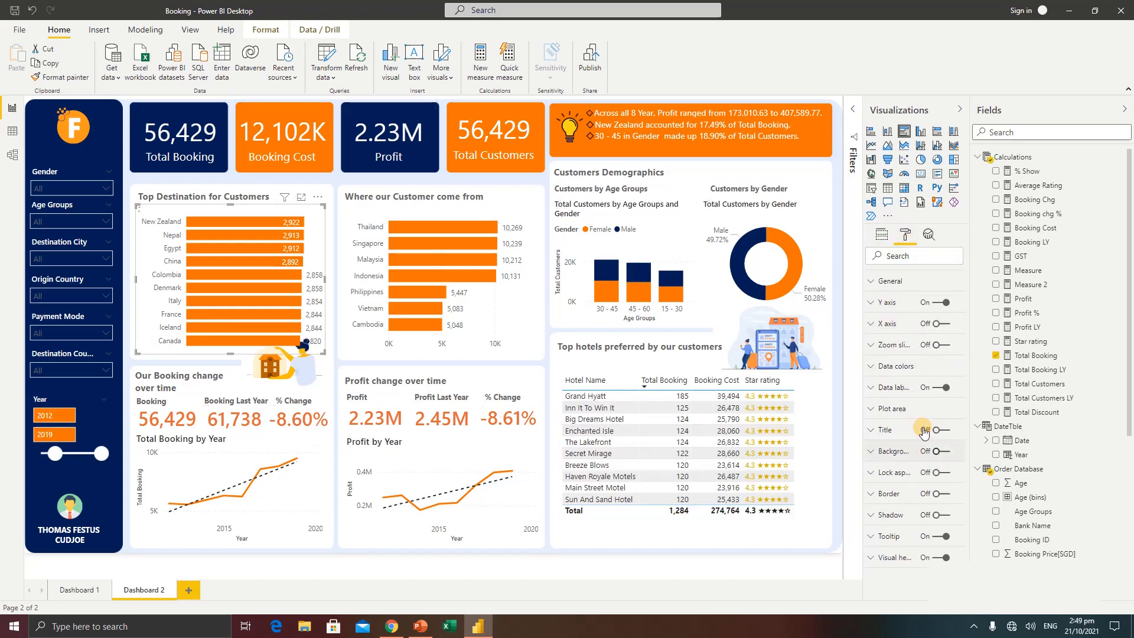
left_click(823, 450)
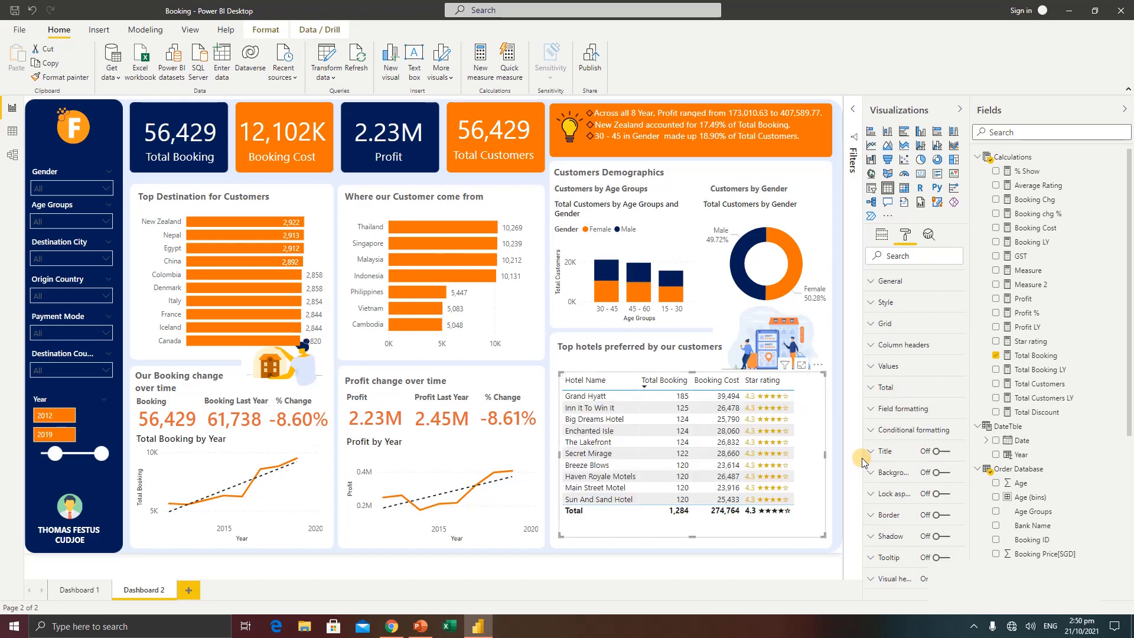